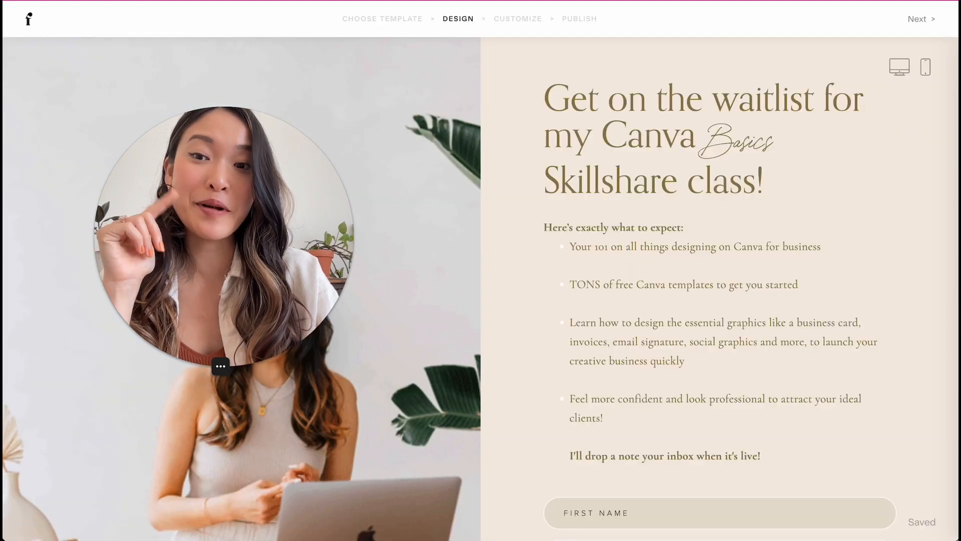
{"action": "left_click_drag", "start_coordinate": [230, 261], "coordinate": [131, 145]}
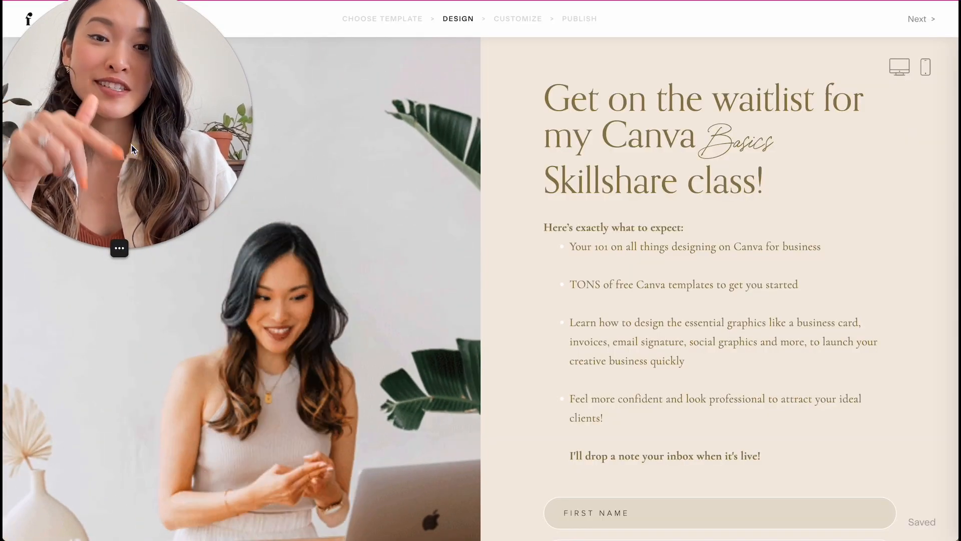
{"action": "scroll", "coordinate": [669, 385], "scroll_direction": "down", "scroll_amount": 5}
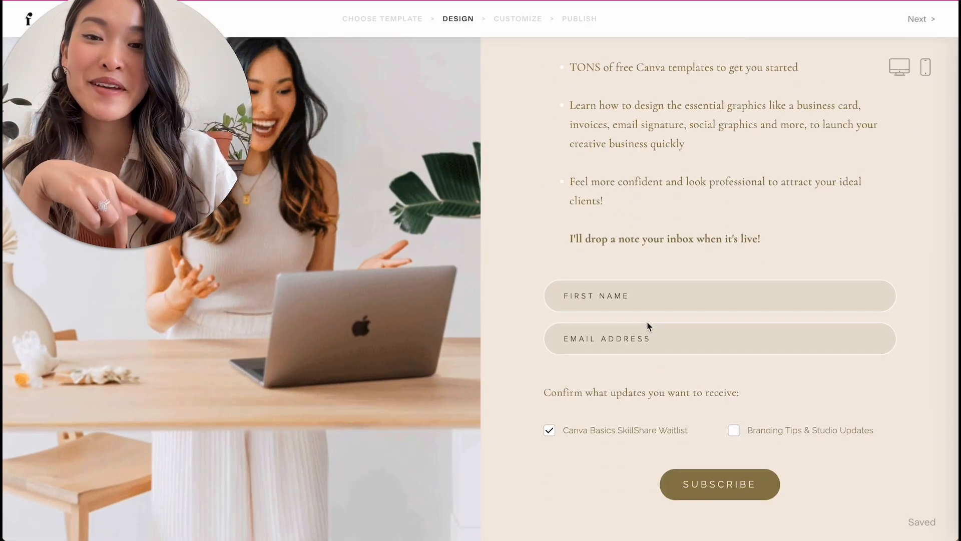
{"action": "left_click_drag", "start_coordinate": [208, 181], "coordinate": [309, 316]}
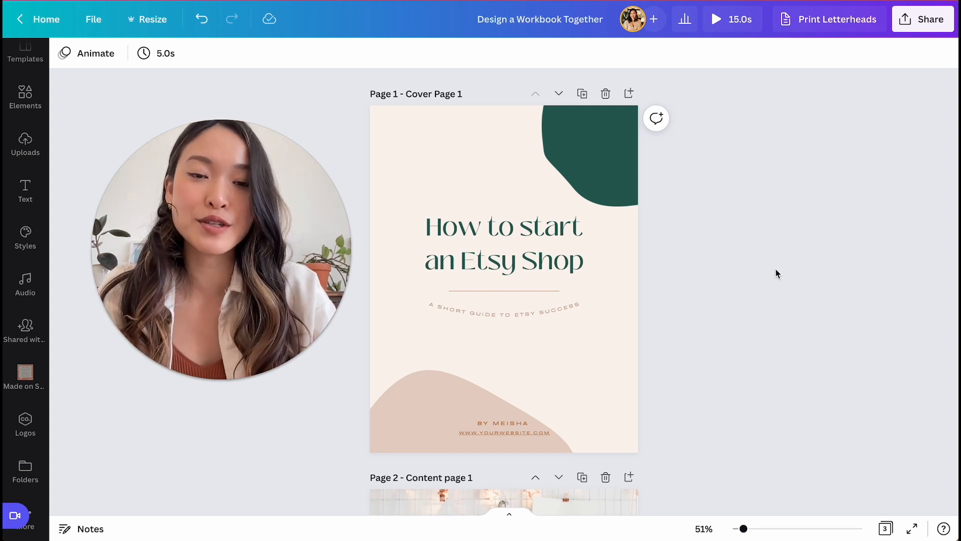
{"action": "scroll", "coordinate": [776, 270], "scroll_direction": "down", "scroll_amount": 1}
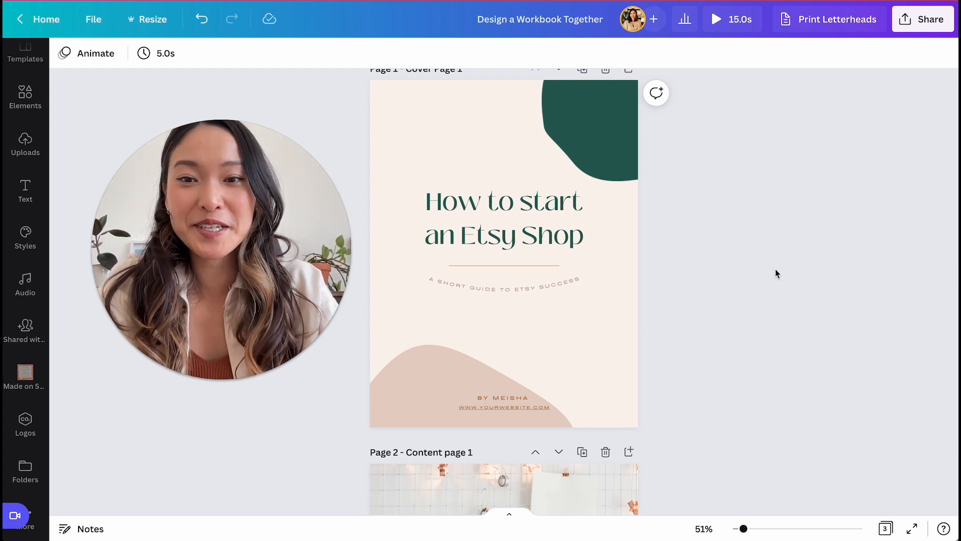
{"action": "left_click", "coordinate": [195, 381]}
{"action": "left_click_drag", "start_coordinate": [154, 307], "coordinate": [878, 134]}
Step: Look through the workbook's cover, content and question pages to review the template layout
{"action": "scroll", "coordinate": [588, 249], "scroll_direction": "up", "scroll_amount": 1}
{"action": "scroll", "coordinate": [588, 250], "scroll_direction": "down", "scroll_amount": 3}
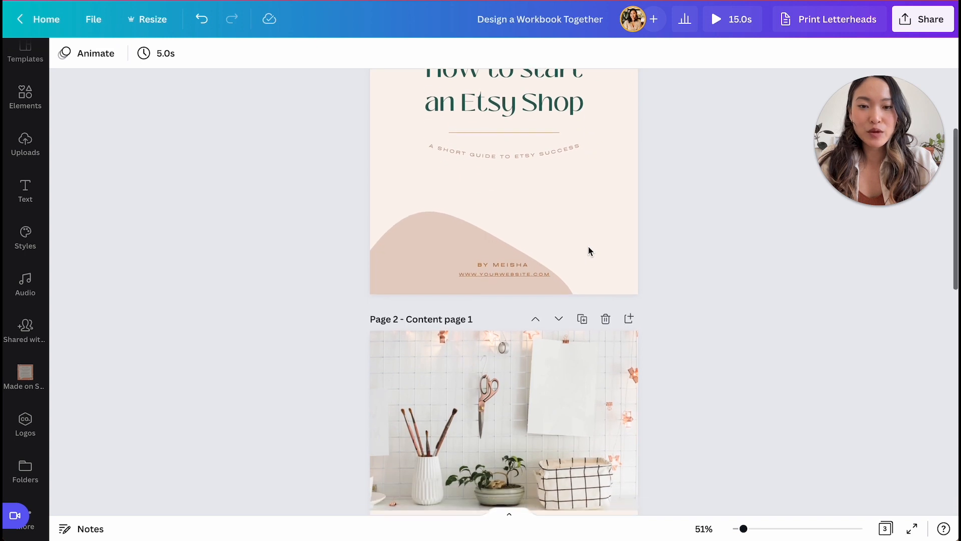
{"action": "scroll", "coordinate": [587, 246], "scroll_direction": "up", "scroll_amount": 3}
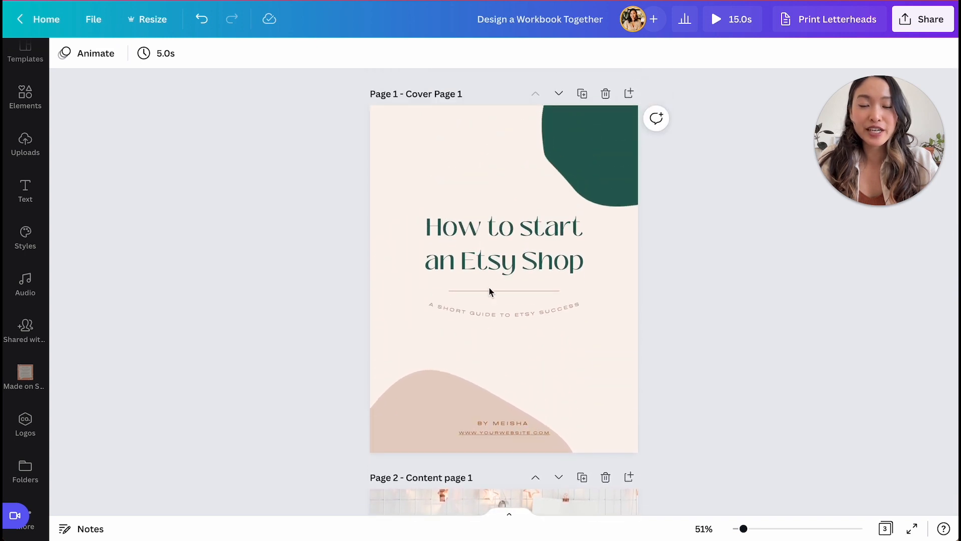
{"action": "scroll", "coordinate": [489, 291], "scroll_direction": "down", "scroll_amount": 10}
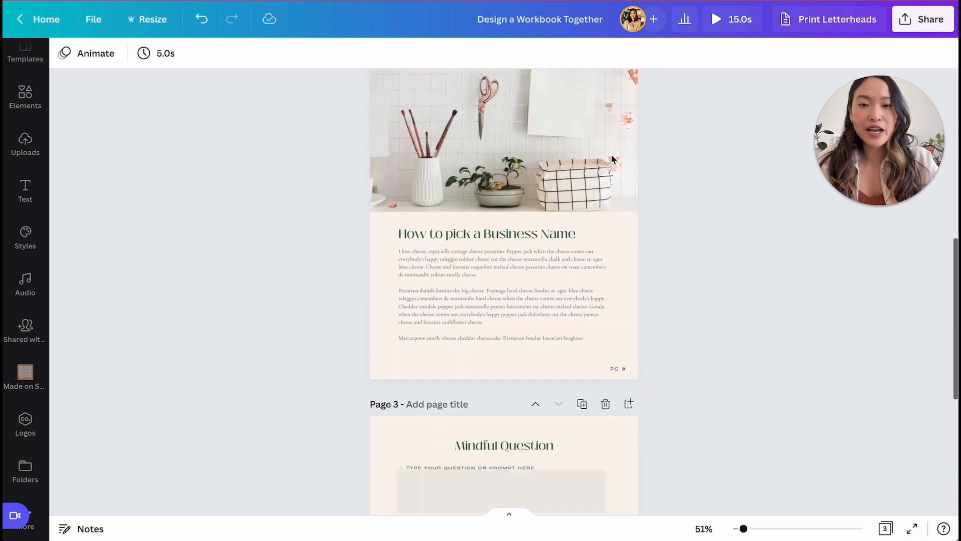
{"action": "scroll", "coordinate": [551, 292], "scroll_direction": "up", "scroll_amount": 1}
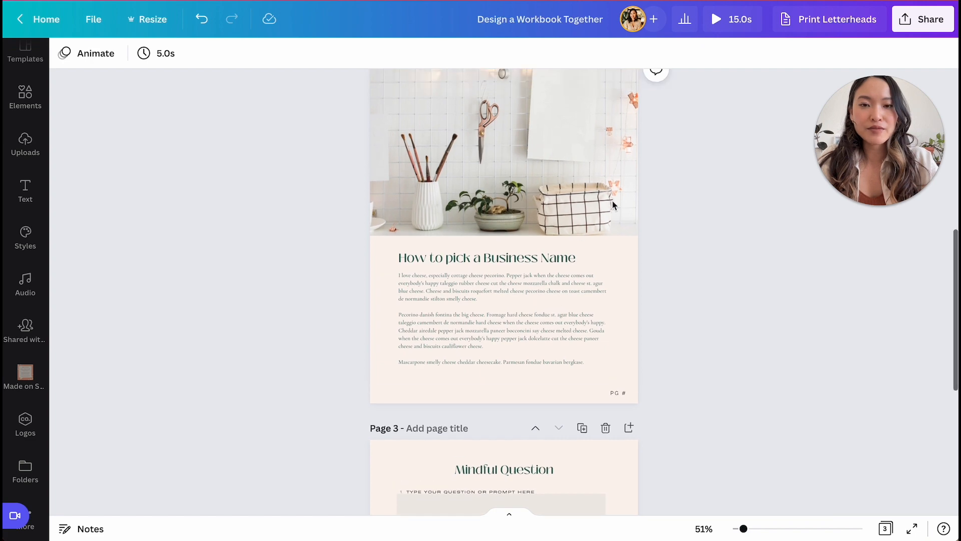
{"action": "left_click", "coordinate": [745, 530]}
{"action": "left_click_drag", "start_coordinate": [744, 530], "coordinate": [753, 529]}
{"action": "scroll", "coordinate": [630, 299], "scroll_direction": "up", "scroll_amount": 1}
{"action": "scroll", "coordinate": [630, 300], "scroll_direction": "down", "scroll_amount": 1}
{"action": "scroll", "coordinate": [630, 299], "scroll_direction": "down", "scroll_amount": 10}
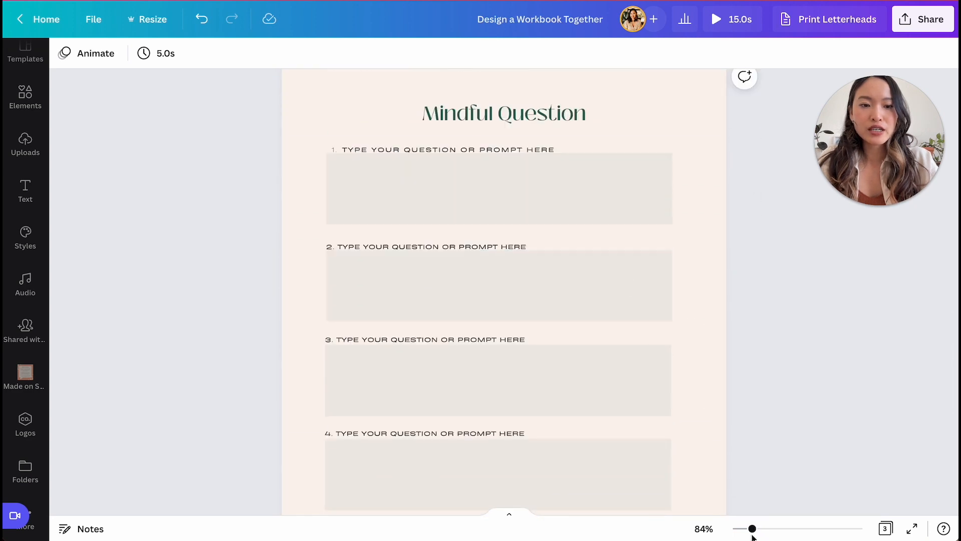
{"action": "left_click_drag", "start_coordinate": [753, 531], "coordinate": [750, 531]}
{"action": "scroll", "coordinate": [725, 363], "scroll_direction": "down", "scroll_amount": 1}
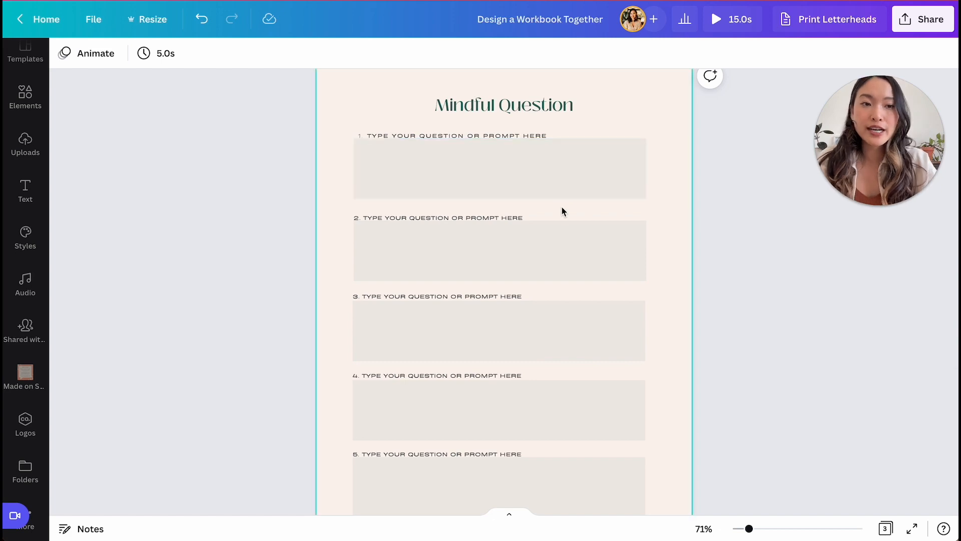
{"action": "scroll", "coordinate": [562, 207], "scroll_direction": "up", "scroll_amount": 20}
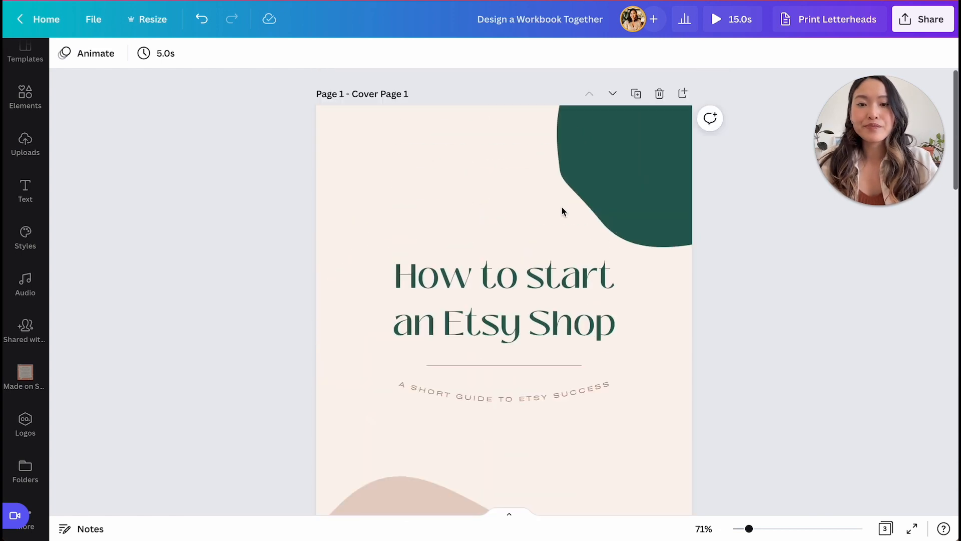
{"action": "scroll", "coordinate": [562, 207], "scroll_direction": "down", "scroll_amount": 2}
{"action": "scroll", "coordinate": [561, 207], "scroll_direction": "up", "scroll_amount": 1}
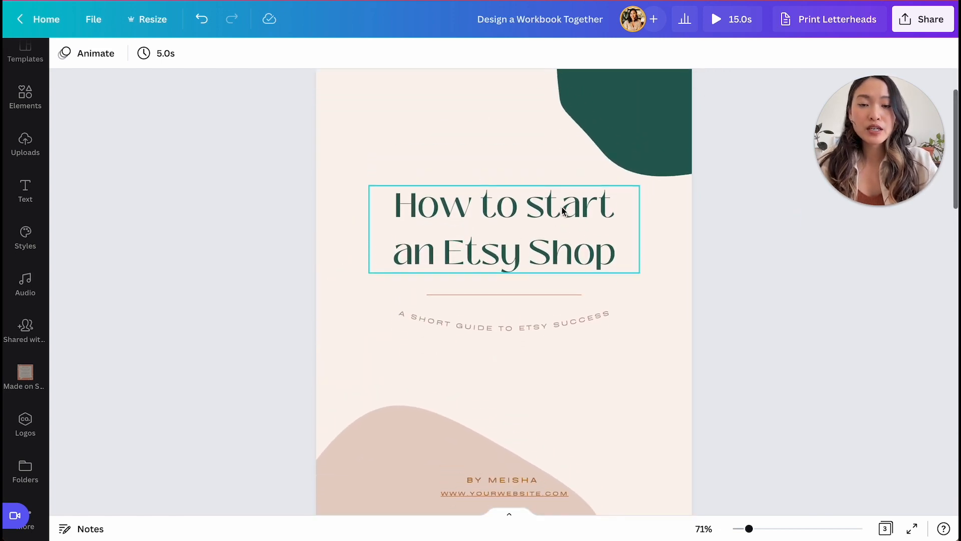
Step: Replace the cover title with "How to Improve Your Website Experience", capitalizing each word except "to"
{"action": "left_click_drag", "start_coordinate": [750, 530], "coordinate": [748, 530]}
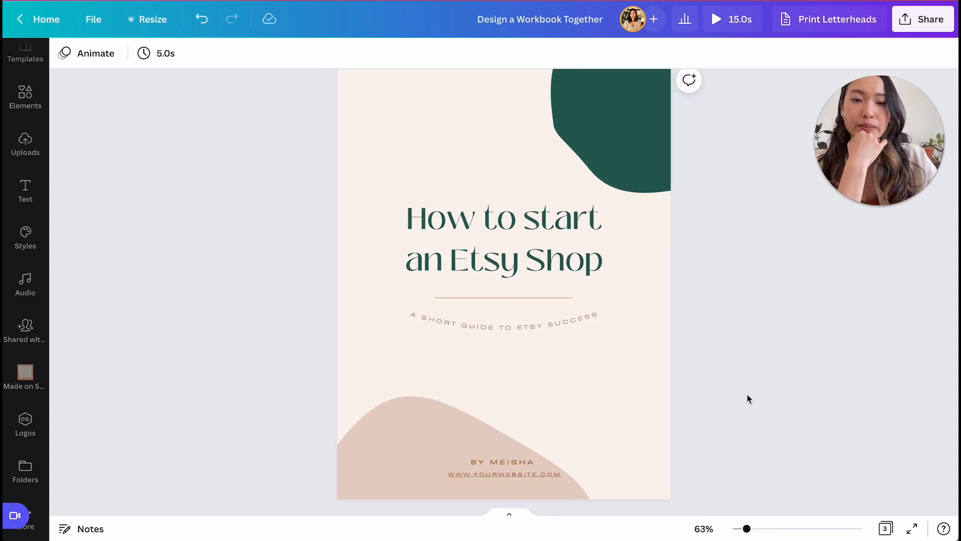
{"action": "left_click", "coordinate": [519, 253]}
{"action": "left_click", "coordinate": [520, 252]}
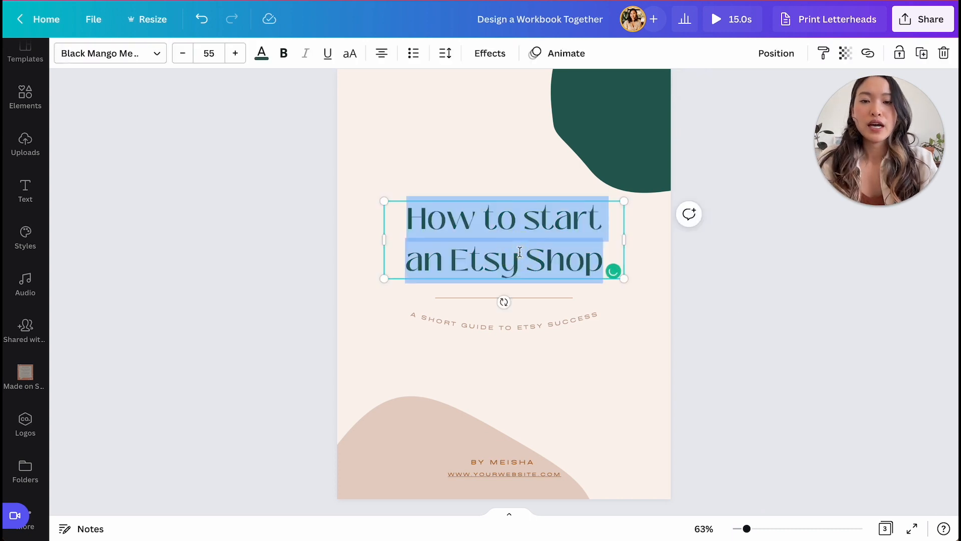
{"action": "type", "text": "How to "}
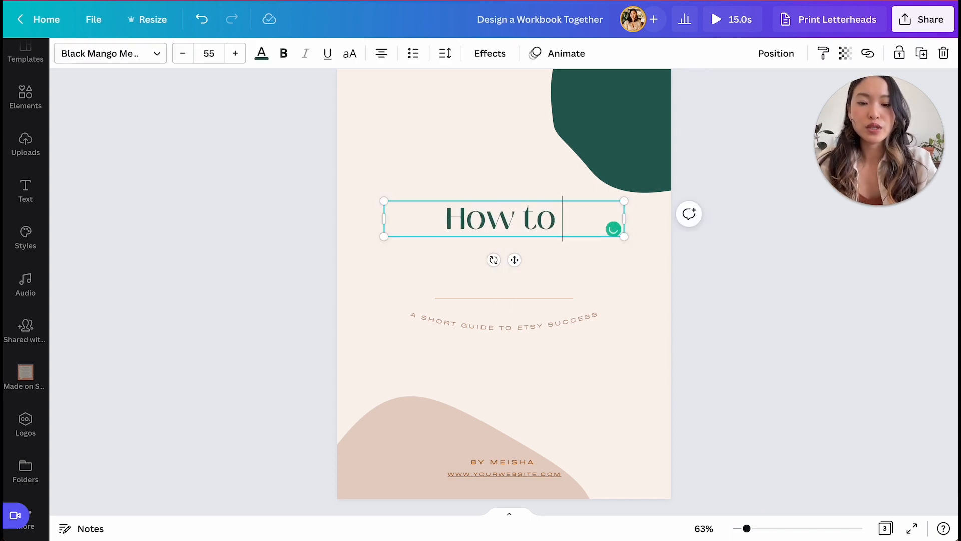
{"action": "type", "text": "imp"}
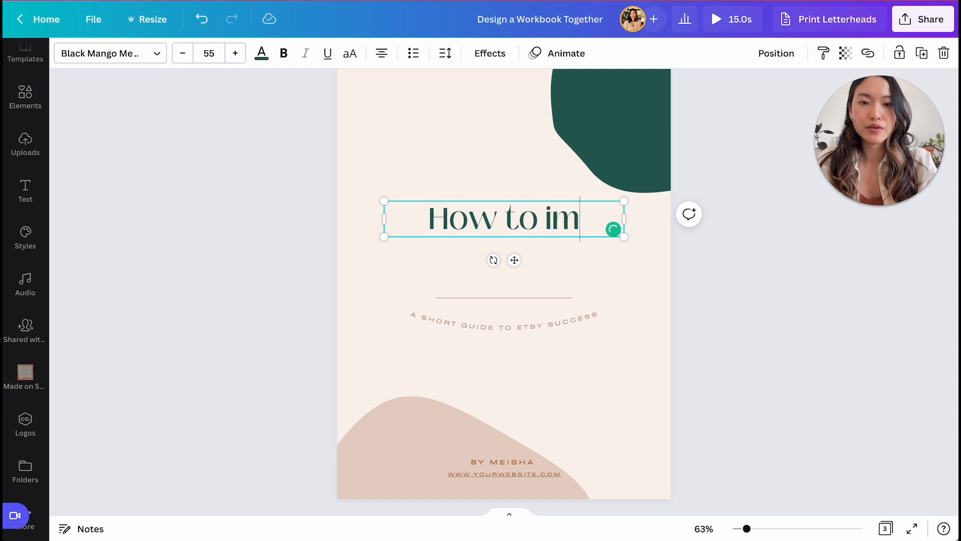
{"action": "key", "text": "BackSpace"}
{"action": "key", "text": "BackSpace"}
{"action": "key", "text": "BackSpace"}
{"action": "type", "text": "Improve your"}
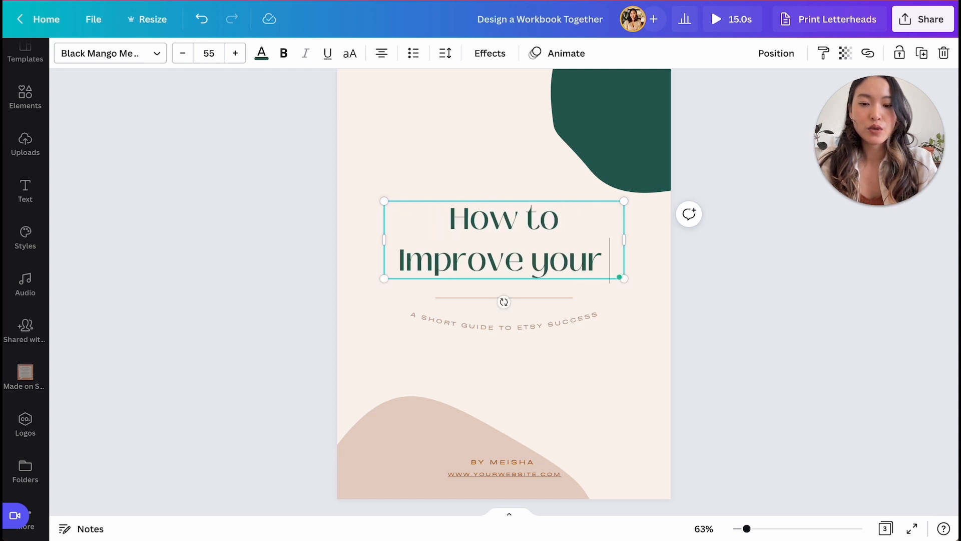
{"action": "type", "text": " Website ex"}
{"action": "key", "text": "BackSpace"}
{"action": "key", "text": "BackSpace"}
{"action": "key", "text": "BackSpace"}
{"action": "type", "text": "Experience"}
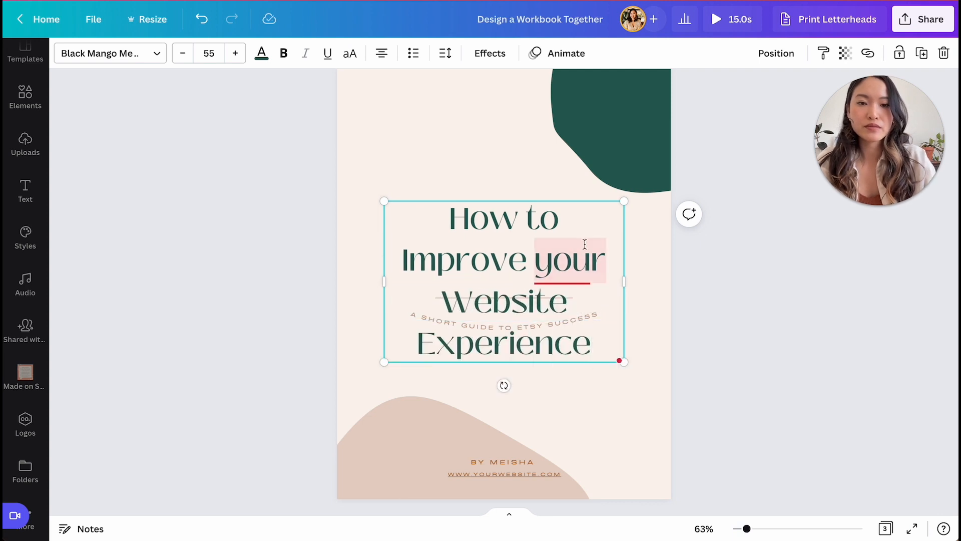
{"action": "mouse_move", "coordinate": [551, 273]}
{"action": "left_click", "coordinate": [548, 312]}
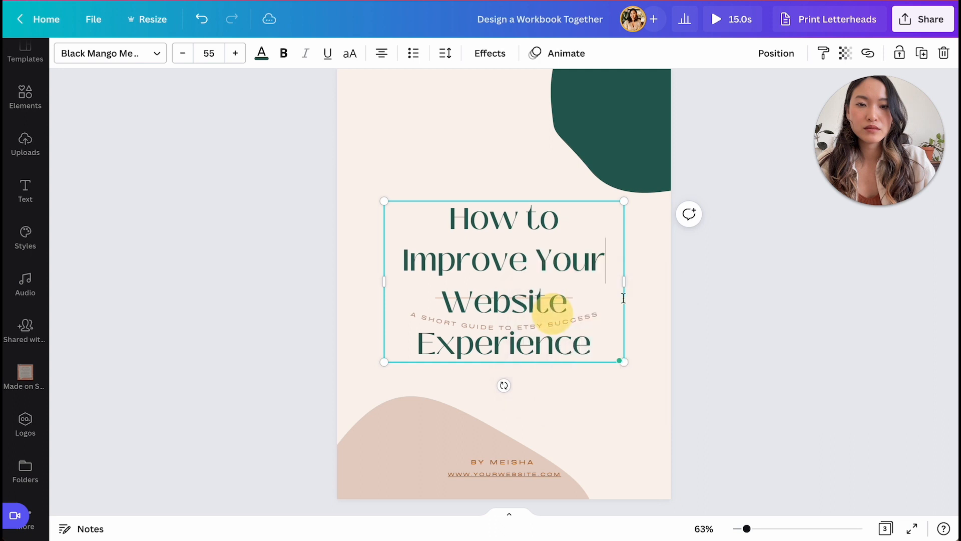
Step: Widen the cover title's text box and move the title and the green corner shape slightly upward
{"action": "left_click_drag", "start_coordinate": [624, 282], "coordinate": [661, 281]}
{"action": "left_click_drag", "start_coordinate": [552, 265], "coordinate": [567, 245]}
{"action": "left_click", "coordinate": [642, 125]}
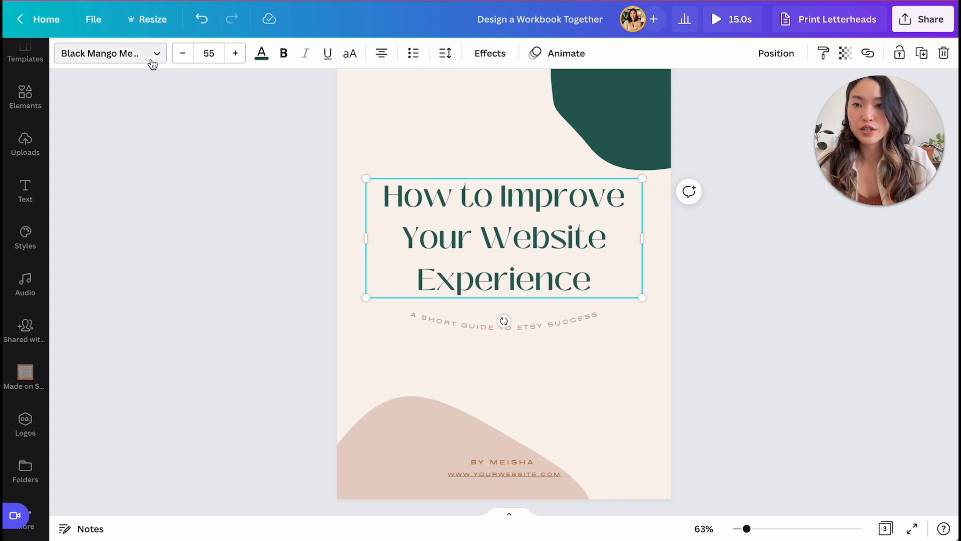
{"action": "left_click", "coordinate": [93, 19]}
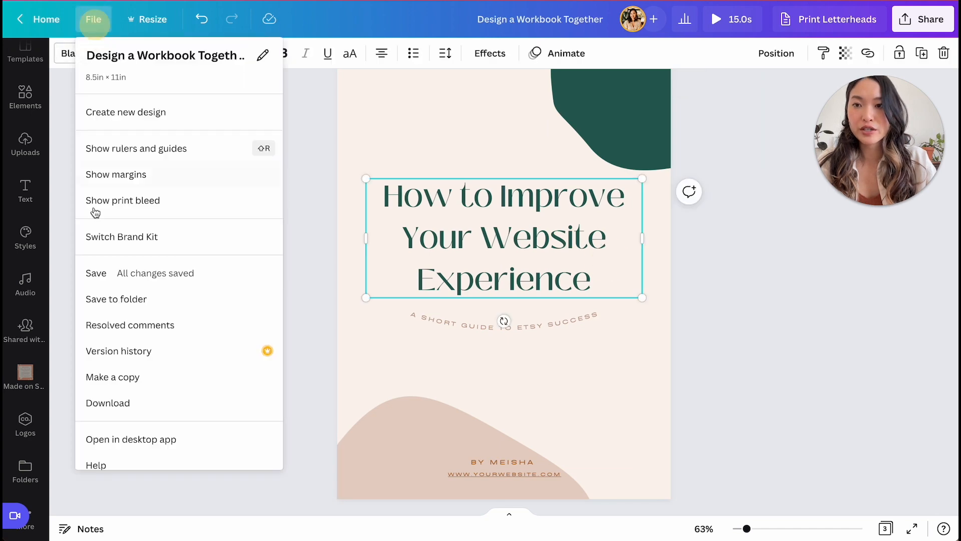
{"action": "left_click", "coordinate": [128, 242]}
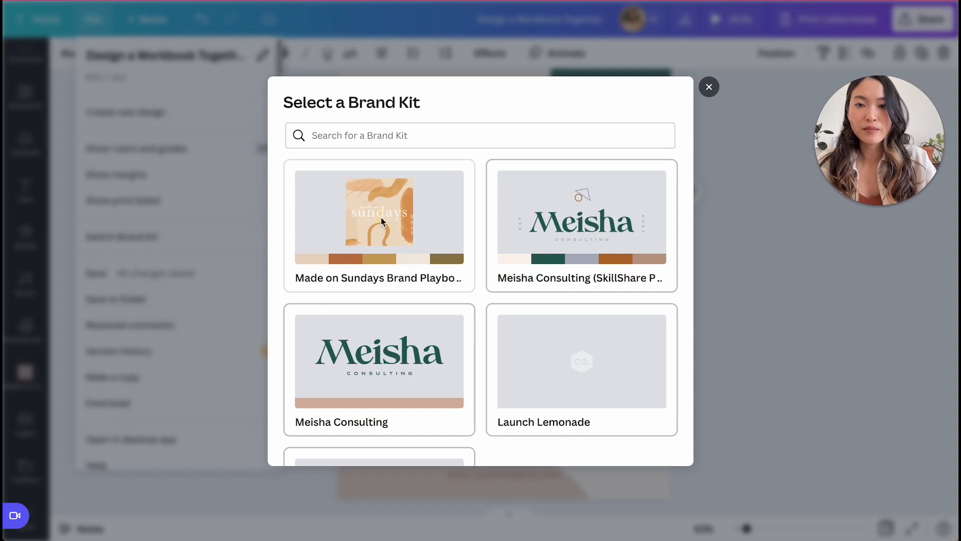
{"action": "left_click", "coordinate": [708, 87]}
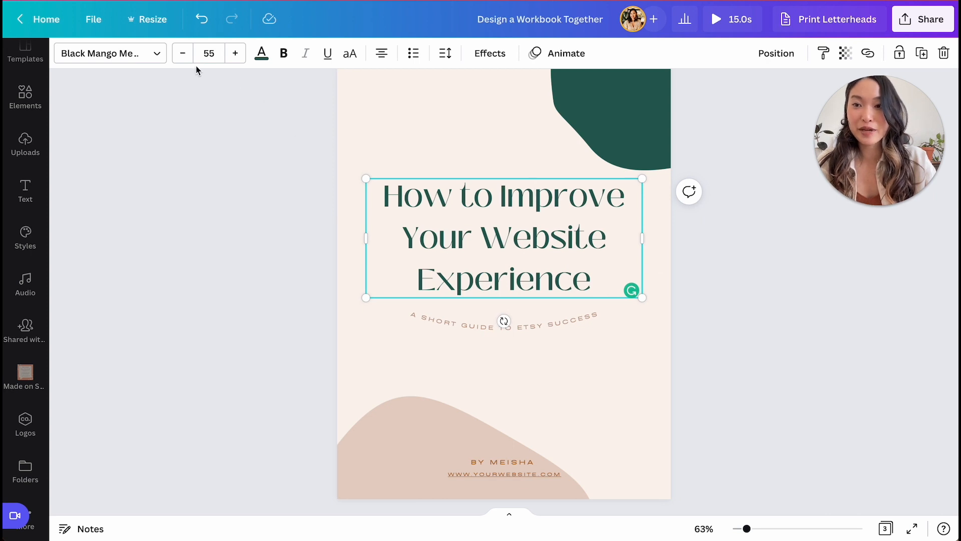
Step: Change the cover title's font to Orpheus Pro Regular from the Made on Sundays brand fonts
{"action": "left_click", "coordinate": [143, 57]}
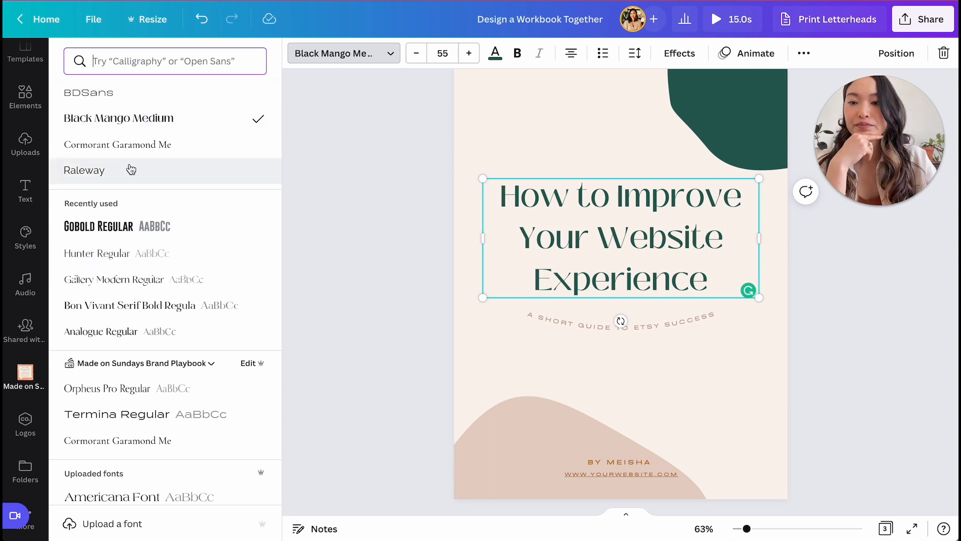
{"action": "scroll", "coordinate": [125, 385], "scroll_direction": "down", "scroll_amount": 1}
{"action": "scroll", "coordinate": [125, 386], "scroll_direction": "down", "scroll_amount": 1}
{"action": "left_click", "coordinate": [128, 320]}
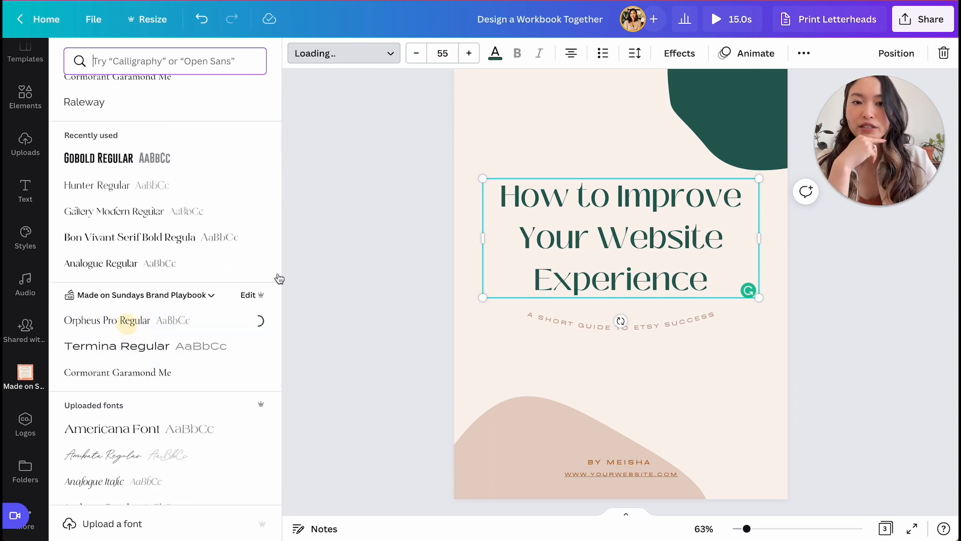
{"action": "left_click", "coordinate": [780, 298]}
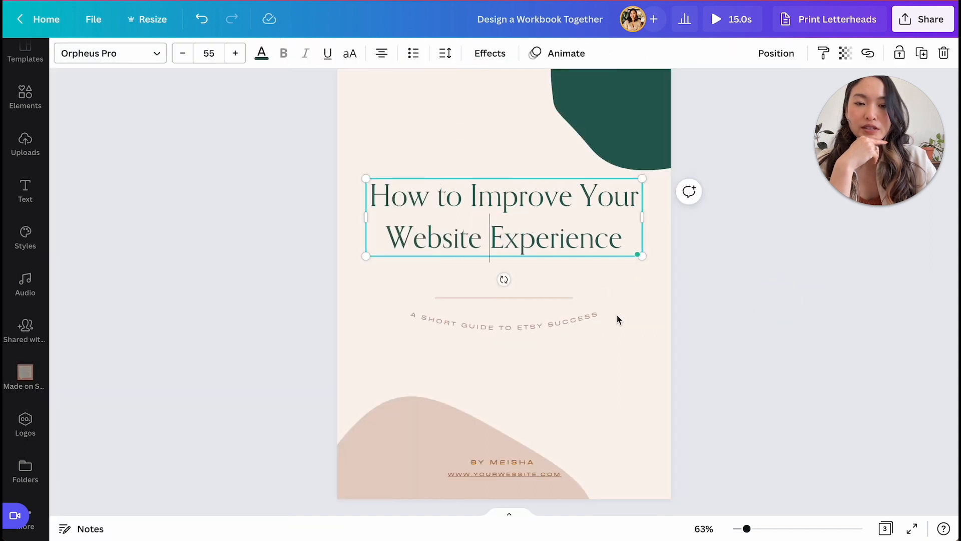
Step: Shift the cover title slightly down and move the divider line and curved subtitle up close beneath it
{"action": "mouse_move", "coordinate": [547, 242]}
{"action": "left_mouse_down"}
{"action": "mouse_move", "coordinate": [545, 260]}
{"action": "mouse_move", "coordinate": [546, 251]}
{"action": "left_mouse_up"}
{"action": "left_click_drag", "start_coordinate": [537, 297], "coordinate": [537, 276]}
{"action": "left_click", "coordinate": [533, 332]}
{"action": "left_click_drag", "start_coordinate": [534, 328], "coordinate": [536, 305]}
Step: Set the cover subtitle's font to Termina Regular and its letter spacing to 460
{"action": "left_click", "coordinate": [156, 52]}
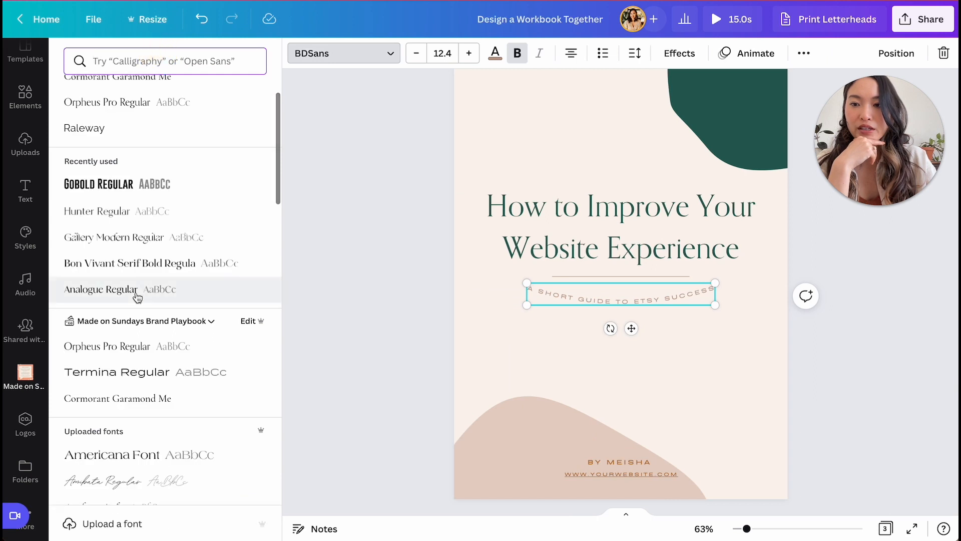
{"action": "left_click", "coordinate": [118, 376]}
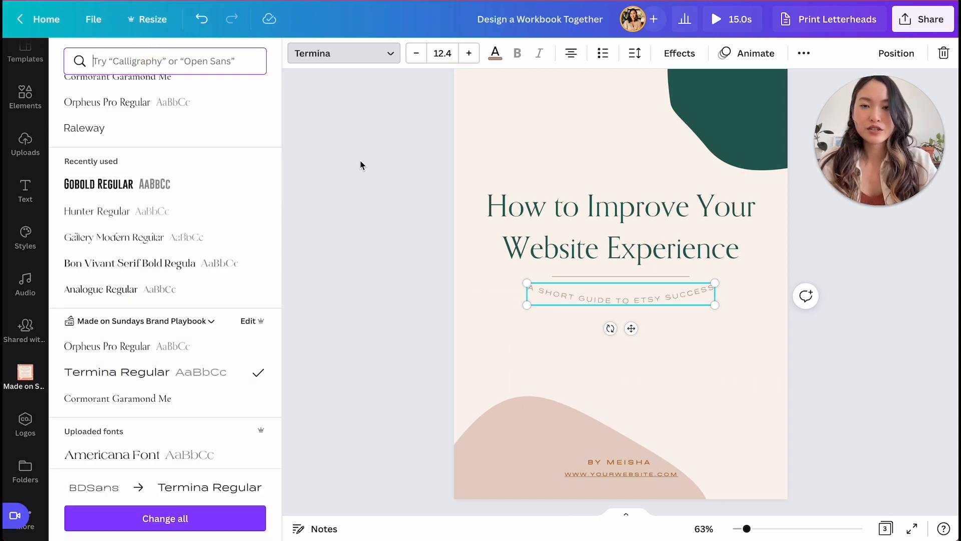
{"action": "left_click", "coordinate": [354, 151]}
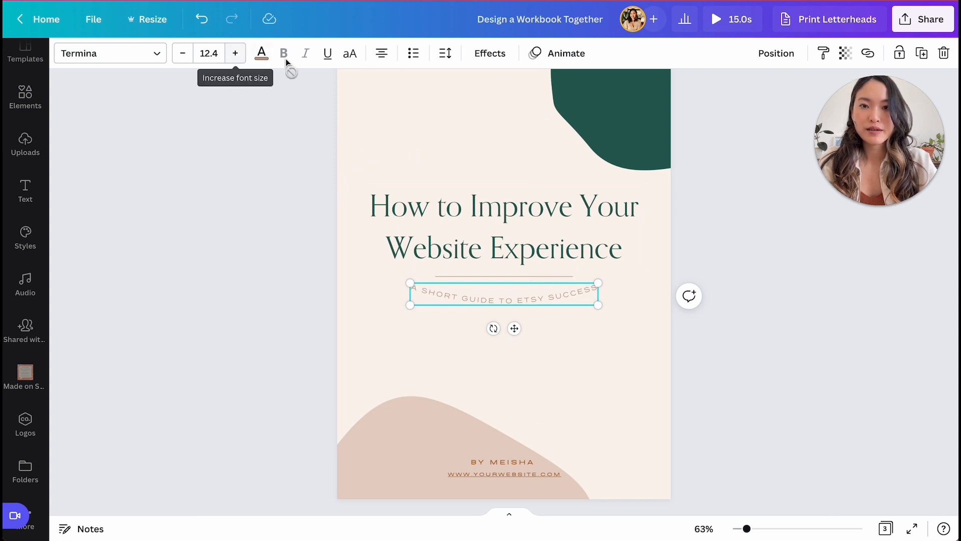
{"action": "left_click", "coordinate": [444, 56]}
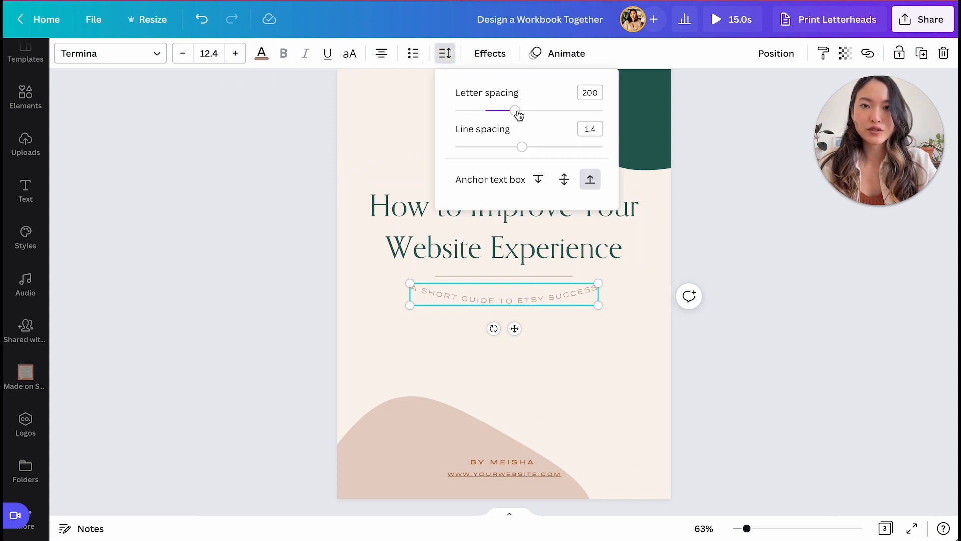
{"action": "left_click_drag", "start_coordinate": [516, 118], "coordinate": [554, 117]}
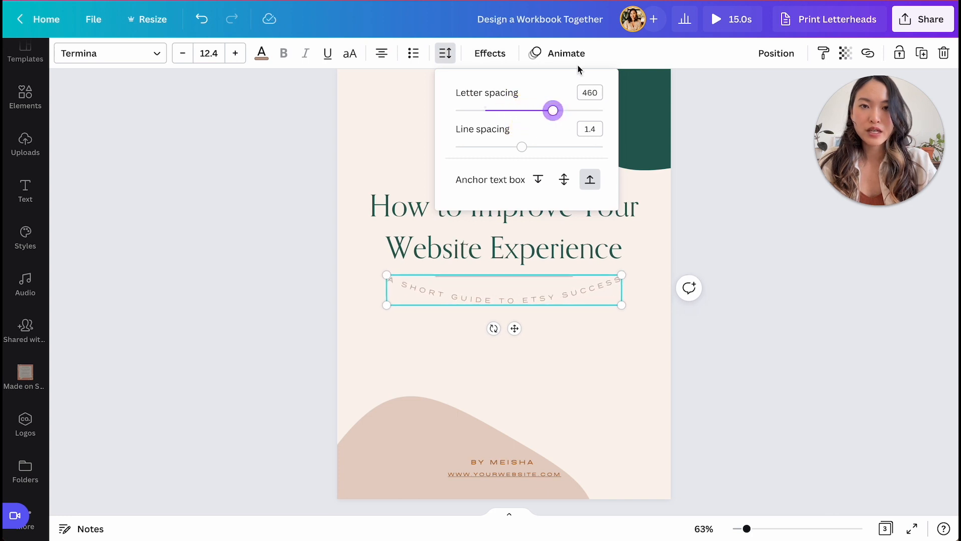
Step: Remove the curve from the cover subtitle and widen its text box so it fits centred on one line
{"action": "left_click", "coordinate": [490, 53]}
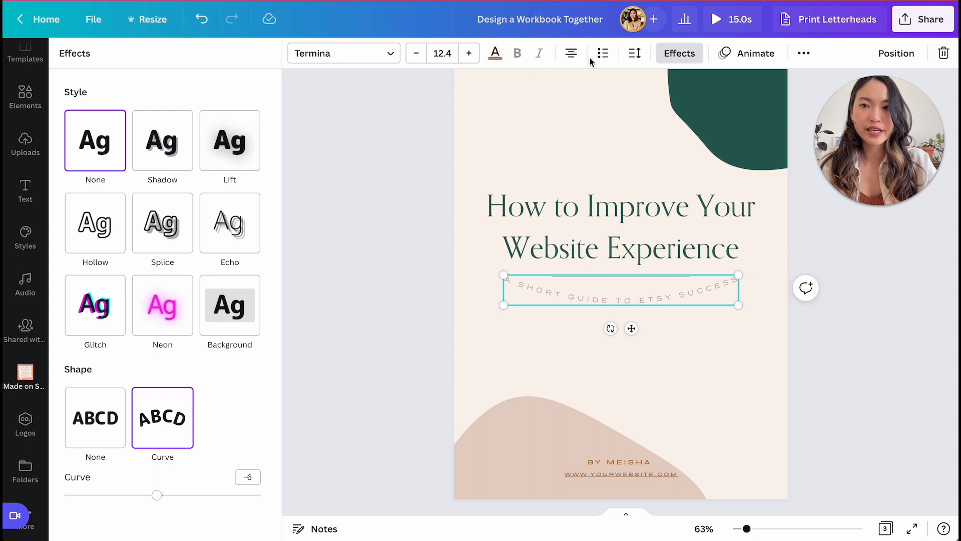
{"action": "left_click", "coordinate": [97, 422]}
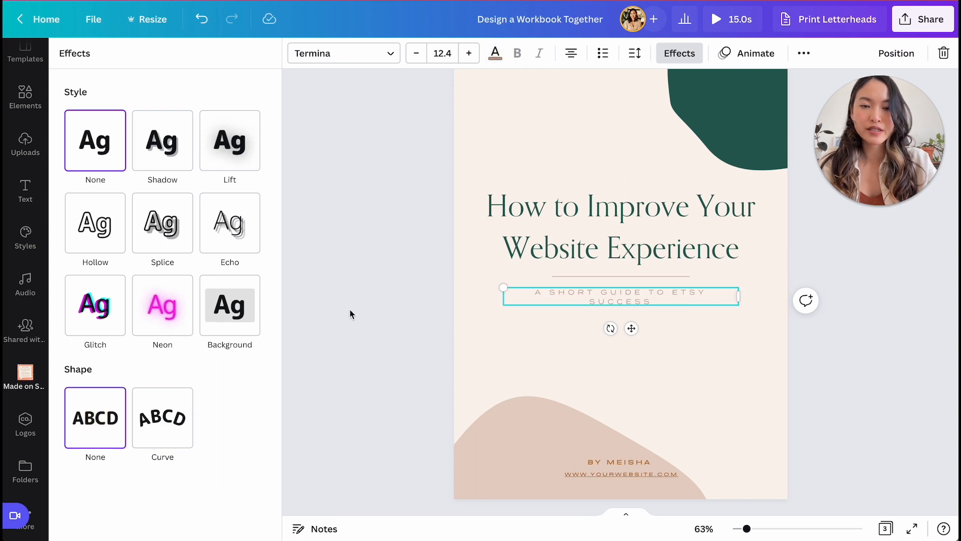
{"action": "left_click", "coordinate": [330, 284]}
{"action": "left_click_drag", "start_coordinate": [626, 295], "coordinate": [643, 294]}
{"action": "left_click_drag", "start_coordinate": [574, 299], "coordinate": [562, 290]}
{"action": "left_click", "coordinate": [715, 298]}
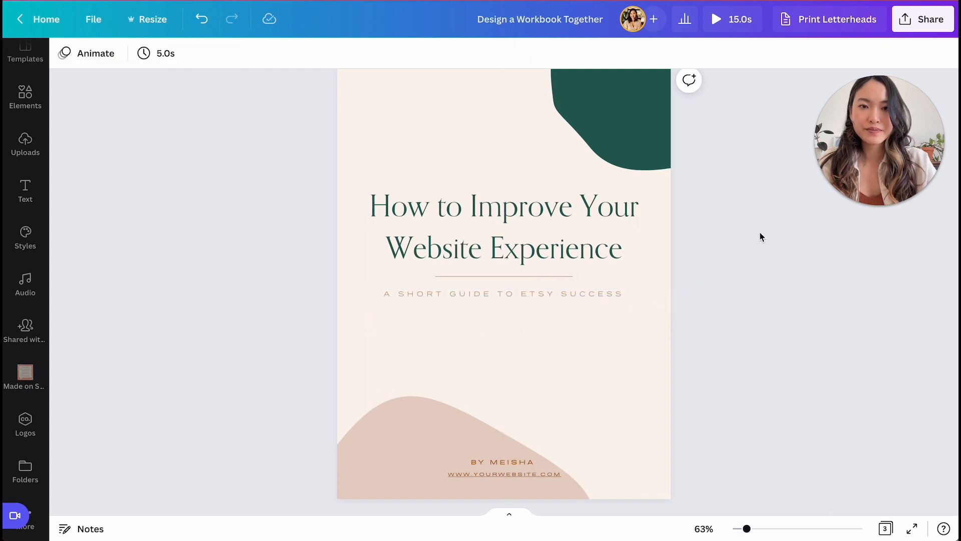
Step: Reduce the cover subtitle's font size to 9.4 and set its letter spacing to 569
{"action": "left_click", "coordinate": [611, 323]}
{"action": "left_click", "coordinate": [183, 53]}
{"action": "left_click", "coordinate": [182, 53]}
{"action": "left_click", "coordinate": [182, 53]}
{"action": "left_click", "coordinate": [446, 53]}
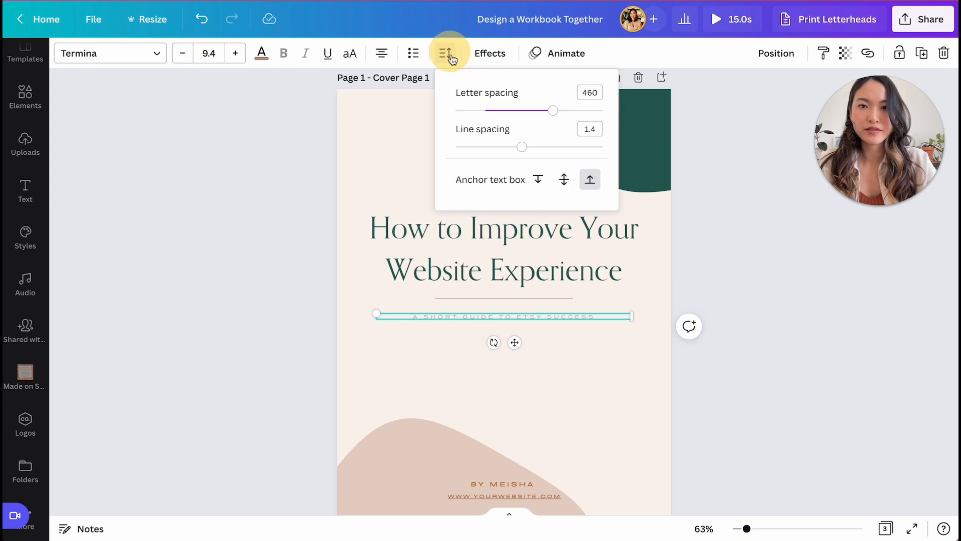
{"action": "left_click_drag", "start_coordinate": [554, 111], "coordinate": [569, 112]}
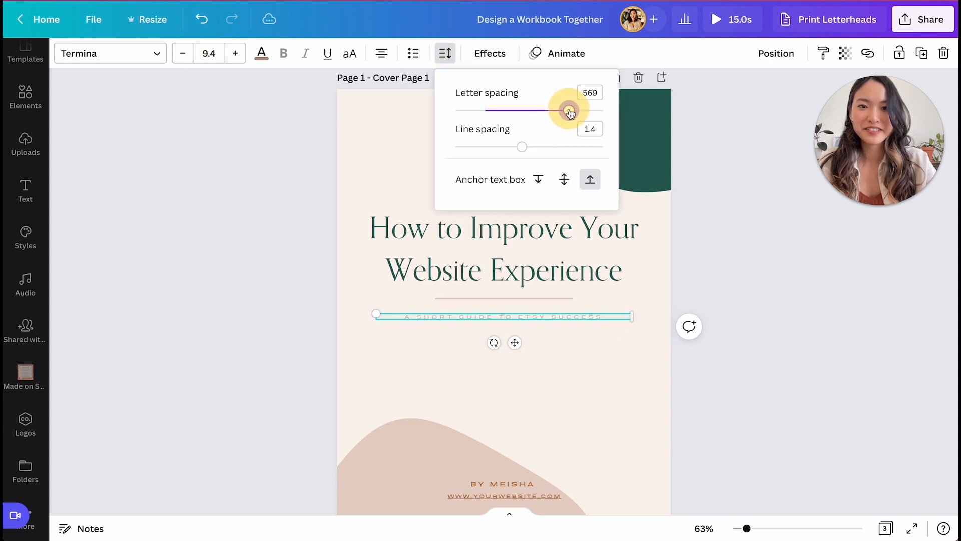
Step: Change the cover page's background to the off-white colour from the Made on Sundays brand palette
{"action": "left_click", "coordinate": [624, 405]}
{"action": "scroll", "coordinate": [625, 404], "scroll_direction": "down", "scroll_amount": 1}
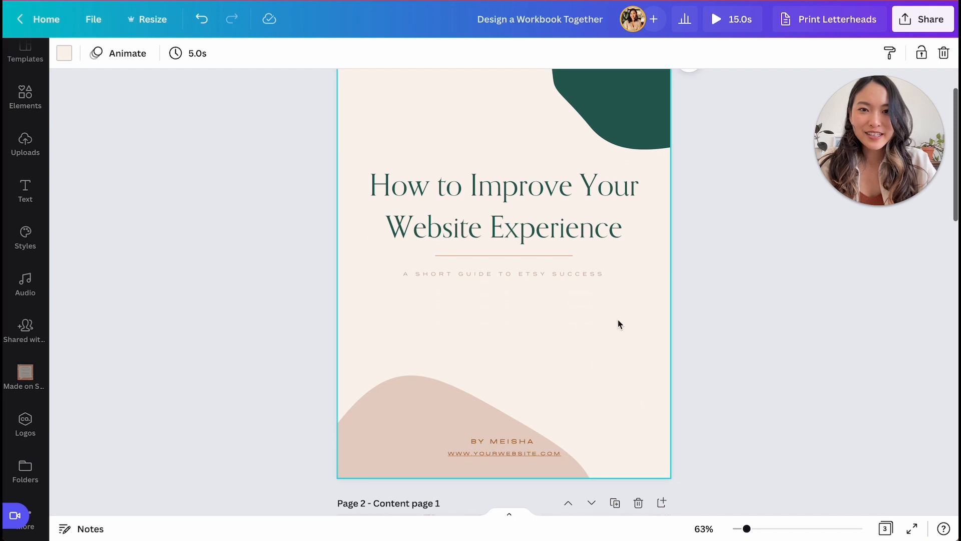
{"action": "left_click", "coordinate": [64, 53]}
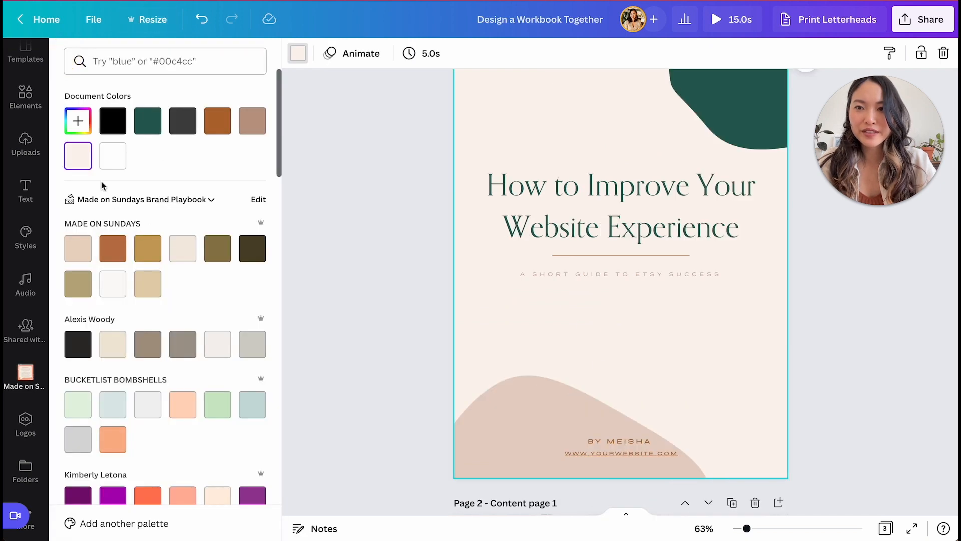
{"action": "left_click", "coordinate": [114, 291]}
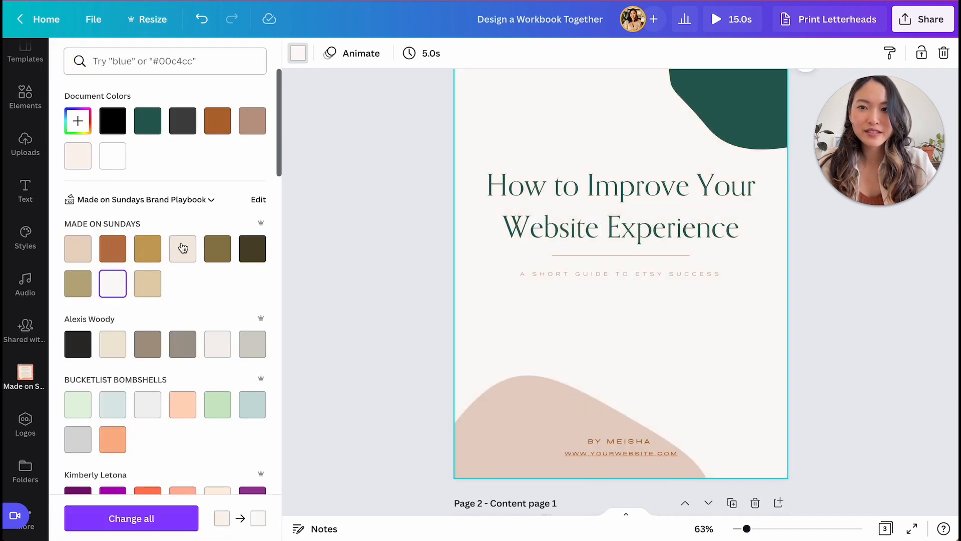
{"action": "left_click", "coordinate": [175, 246]}
{"action": "left_click", "coordinate": [118, 288]}
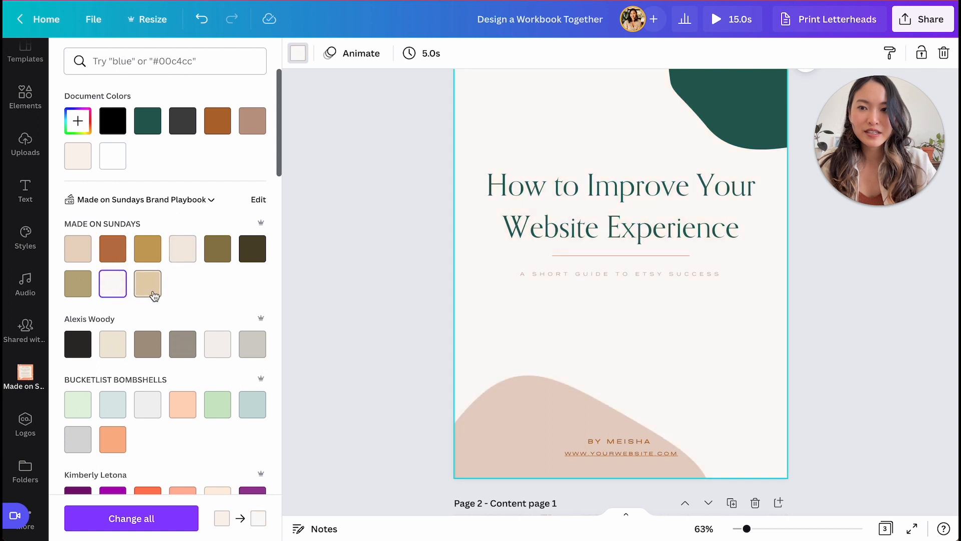
{"action": "left_click", "coordinate": [186, 263]}
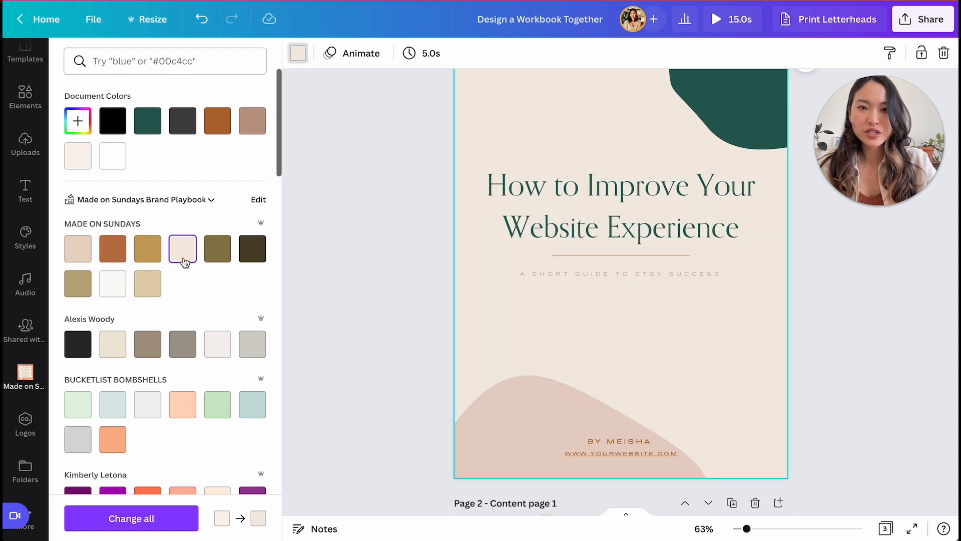
{"action": "left_click", "coordinate": [115, 285]}
Step: Recolour the cover title olive brown and the subtitle darkest brown using the Made on Sundays brand palette
{"action": "left_click", "coordinate": [551, 199]}
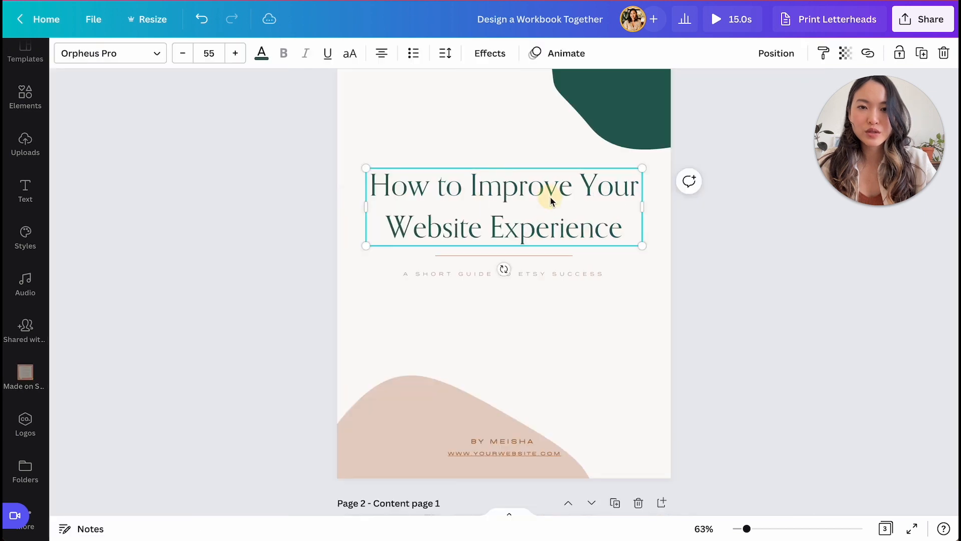
{"action": "left_click", "coordinate": [258, 59]}
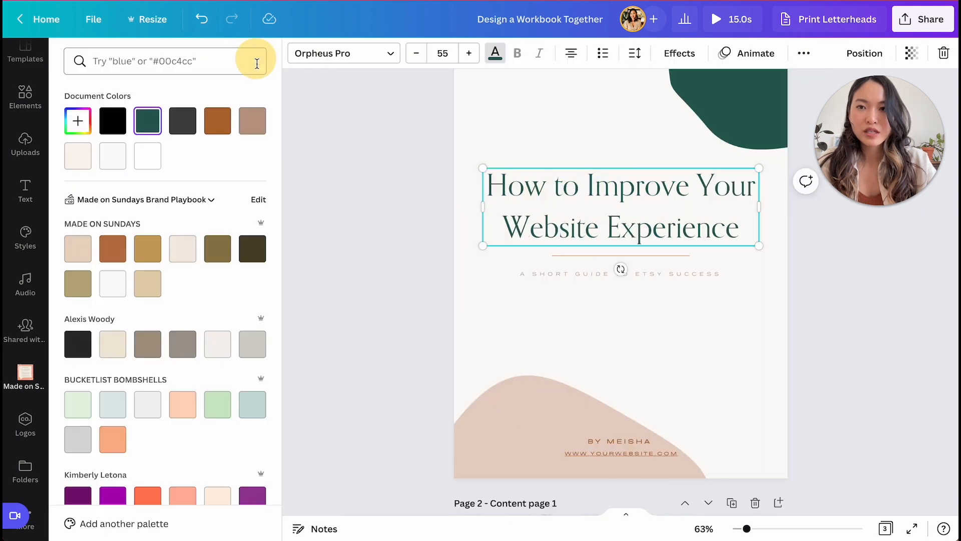
{"action": "left_click", "coordinate": [228, 255]}
{"action": "left_click", "coordinate": [529, 271]}
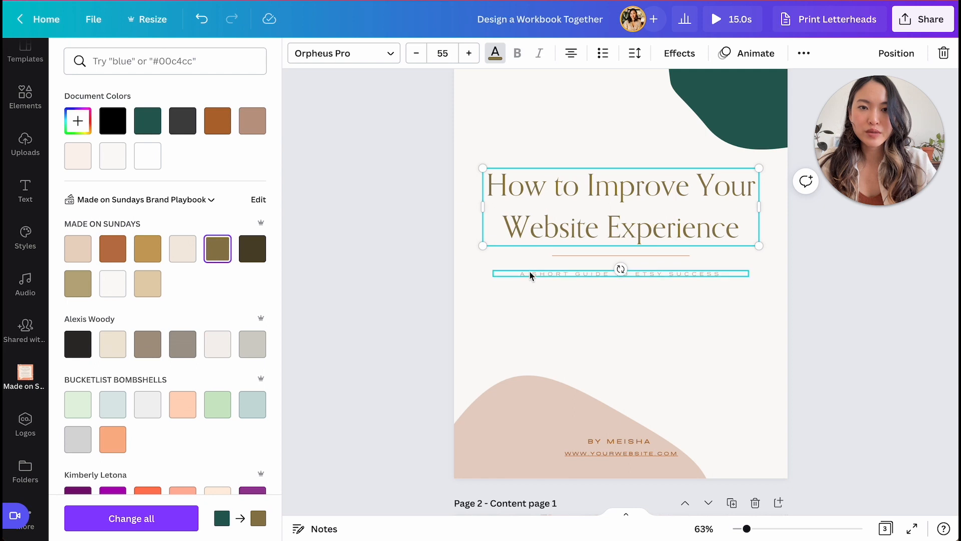
{"action": "left_click", "coordinate": [253, 249]}
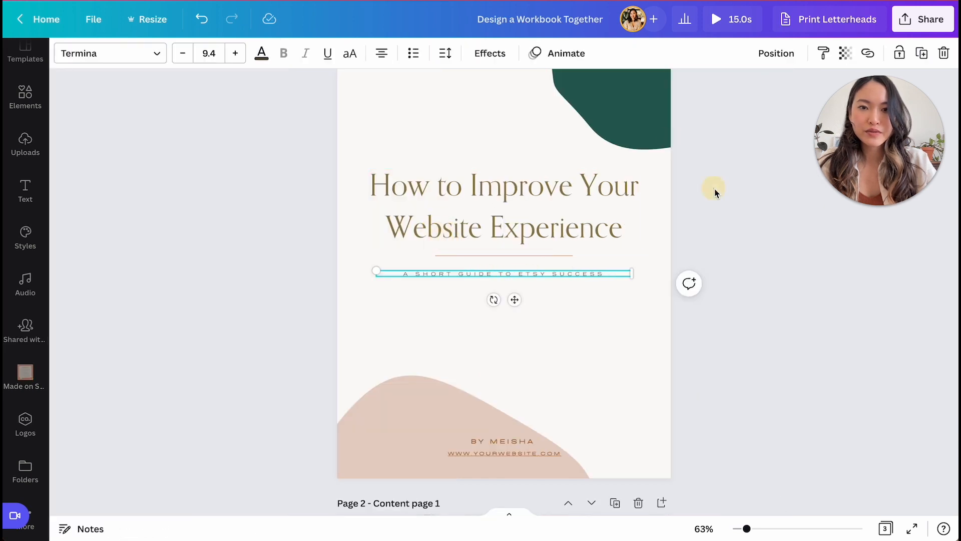
{"action": "left_click", "coordinate": [714, 191]}
Step: Delete the green corner shape and the locked pink shape from the cover page
{"action": "scroll", "coordinate": [633, 167], "scroll_direction": "up", "scroll_amount": 2}
{"action": "left_click", "coordinate": [633, 167]}
{"action": "key", "text": "Delete"}
{"action": "scroll", "coordinate": [618, 187], "scroll_direction": "down", "scroll_amount": 3}
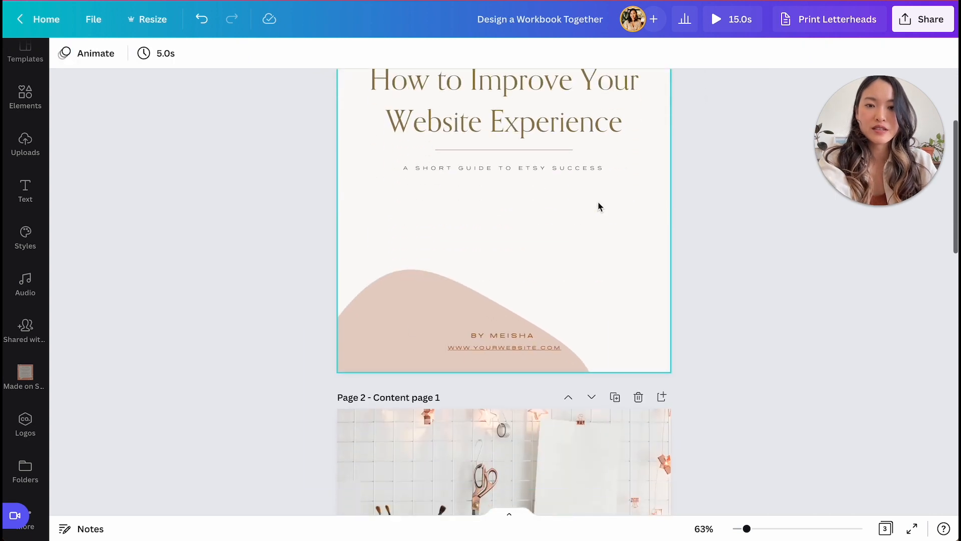
{"action": "left_click", "coordinate": [385, 300]}
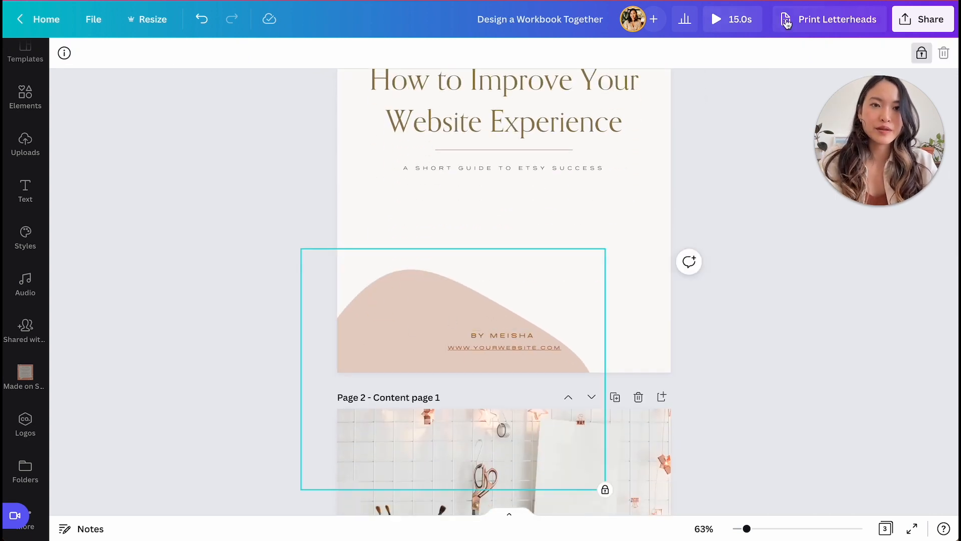
{"action": "left_click", "coordinate": [923, 54]}
{"action": "key", "text": "Delete"}
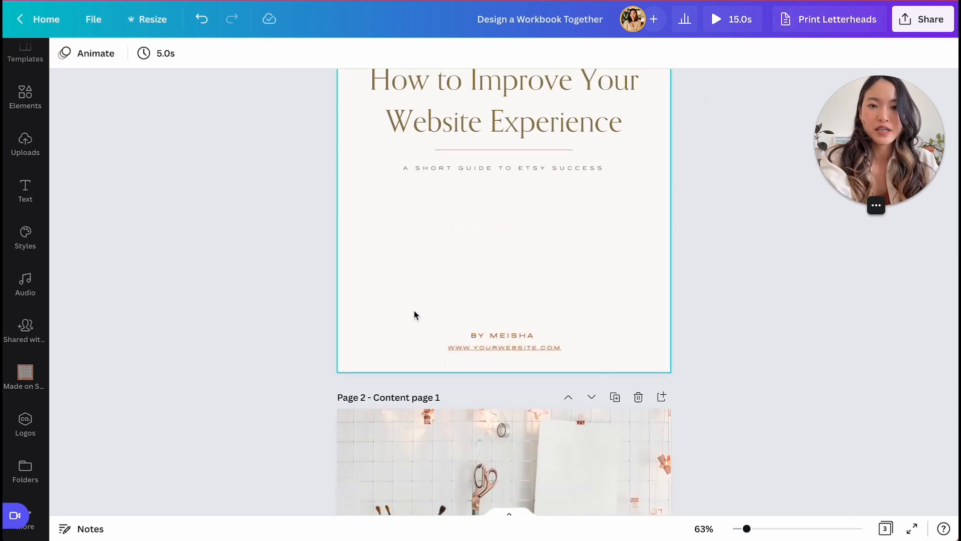
Step: Replace the author line near the foot of the cover with "BY MADE ON SUNDAYS"
{"action": "left_click", "coordinate": [509, 330]}
{"action": "double_click", "coordinate": [509, 330]}
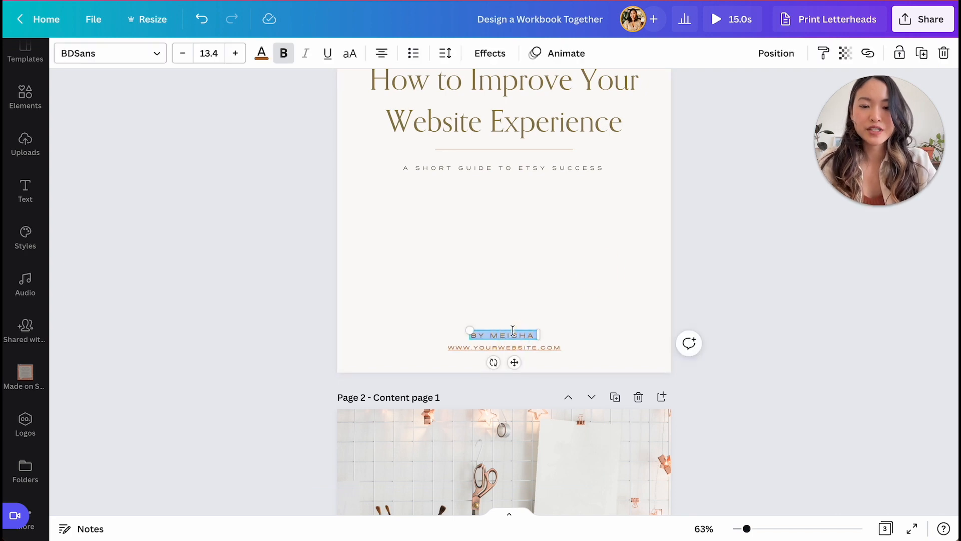
{"action": "key", "text": "BackSpace"}
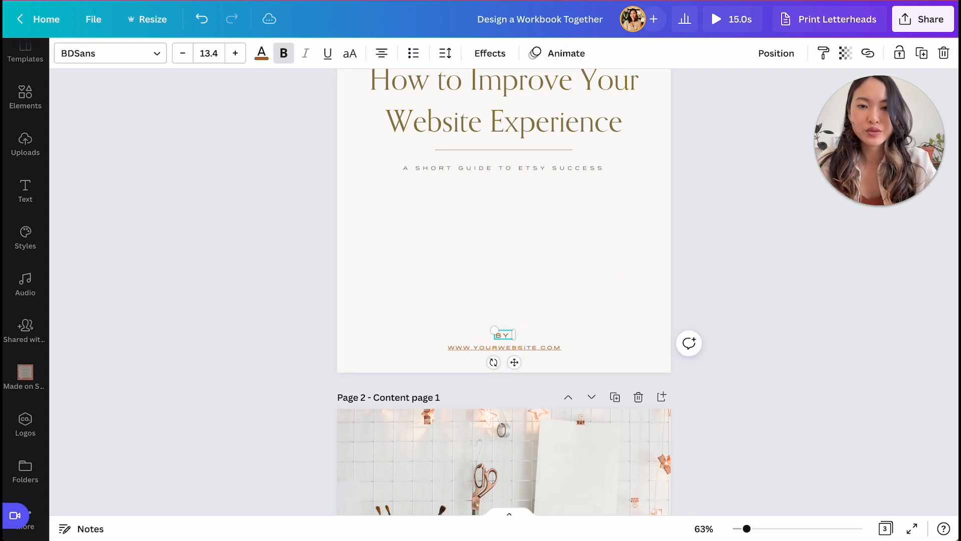
{"action": "type", "text": "BY MADE ON SUNDAYS"}
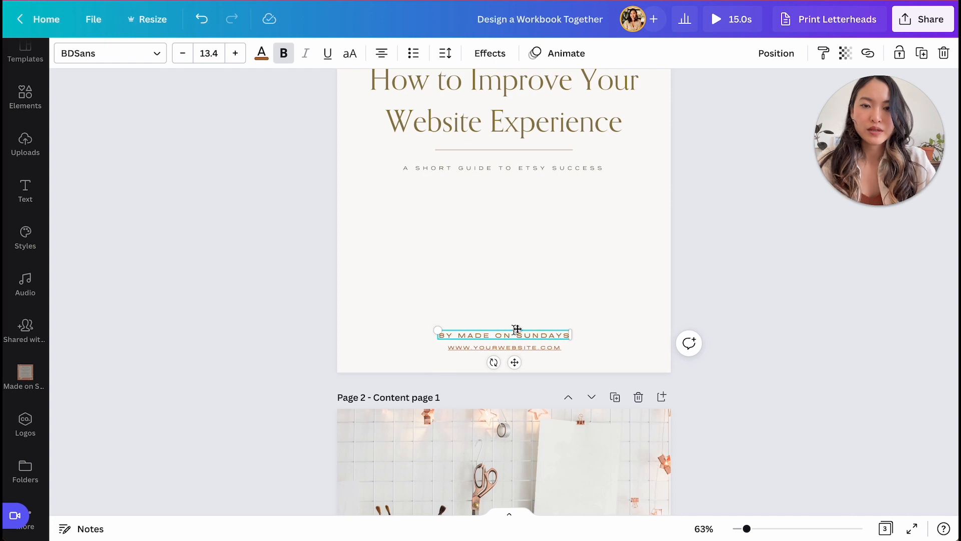
{"action": "left_click", "coordinate": [515, 276]}
Step: Recolour the cover's author line olive brown from the Made on Sundays brand palette
{"action": "left_click", "coordinate": [496, 336]}
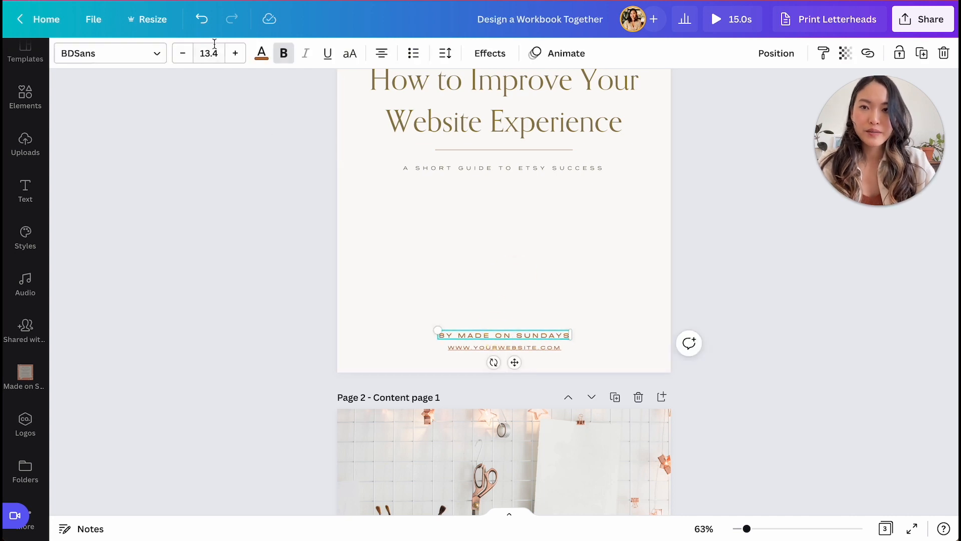
{"action": "left_click", "coordinate": [260, 55]}
{"action": "left_click", "coordinate": [148, 249]}
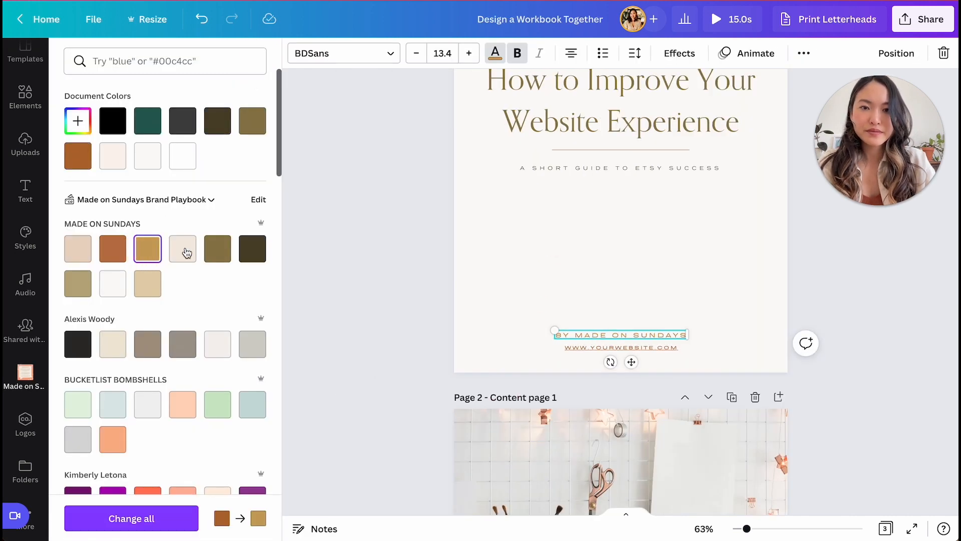
{"action": "left_click", "coordinate": [218, 249]}
{"action": "left_click", "coordinate": [610, 267]}
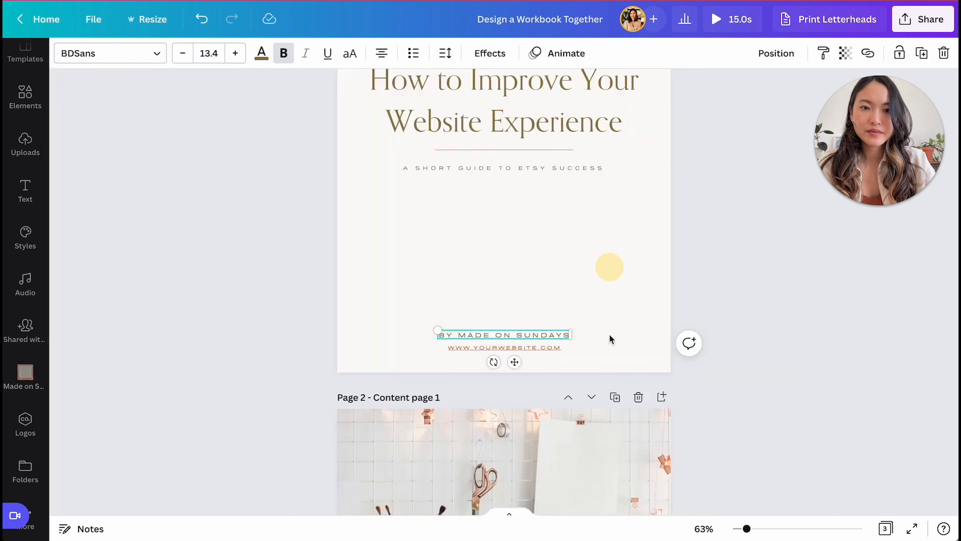
{"action": "left_click", "coordinate": [548, 351]}
{"action": "double_click", "coordinate": [526, 352]}
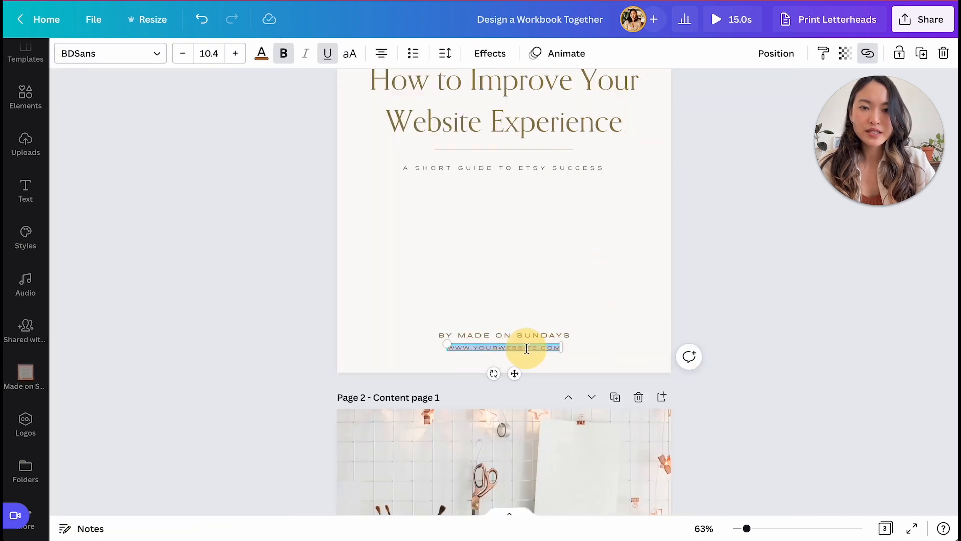
{"action": "type", "text": "ww"}
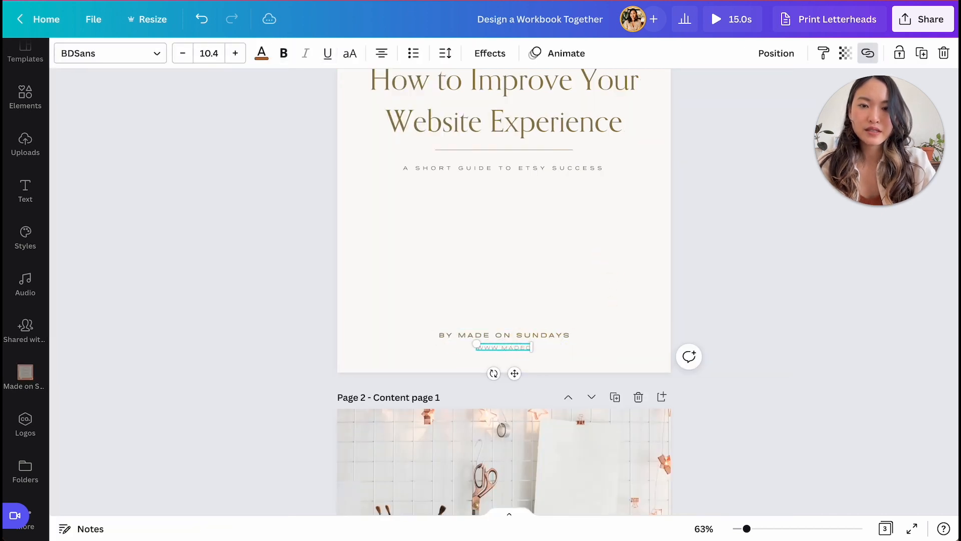
{"action": "type", "text": "w.madeonsundays.com"}
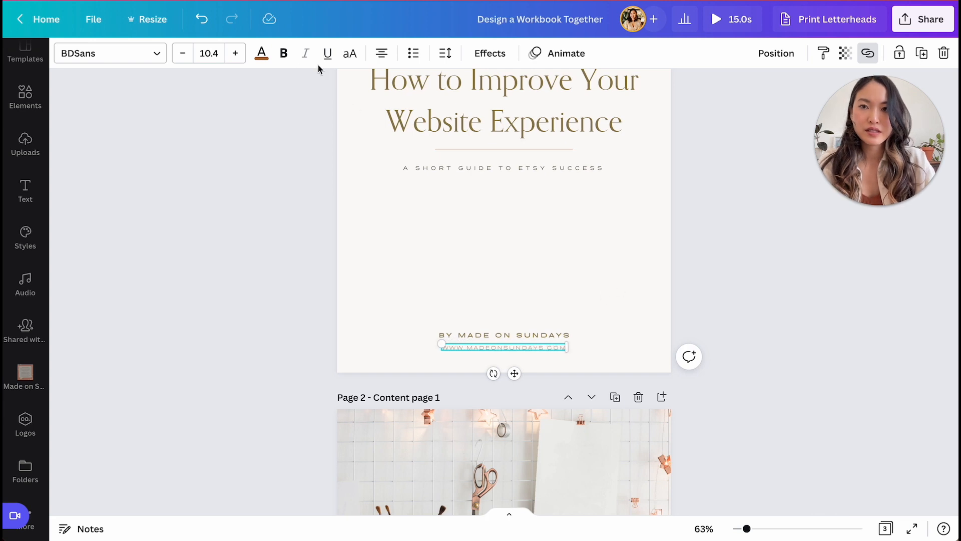
Step: Set the cover's website address to the Termina Regular brand font at size 7.4
{"action": "left_click", "coordinate": [153, 55]}
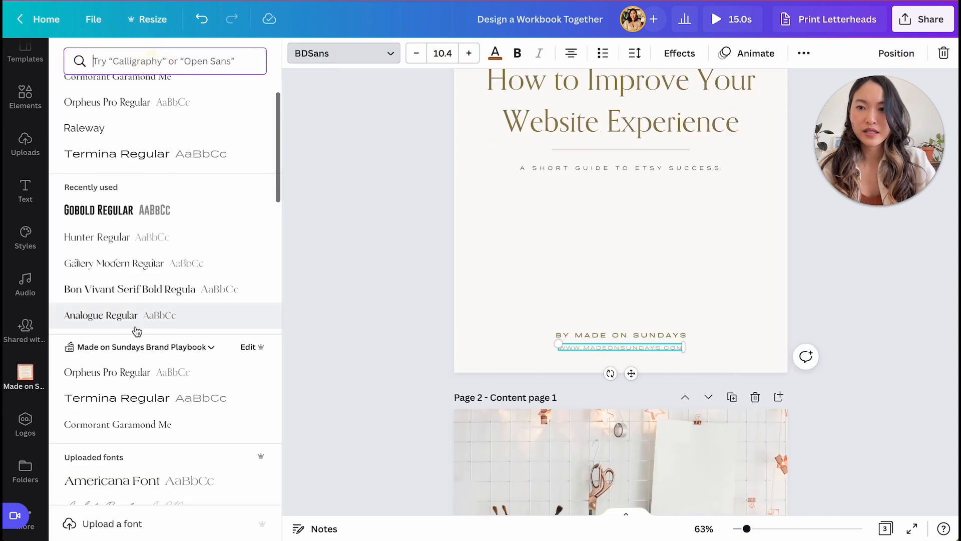
{"action": "left_click", "coordinate": [115, 397]}
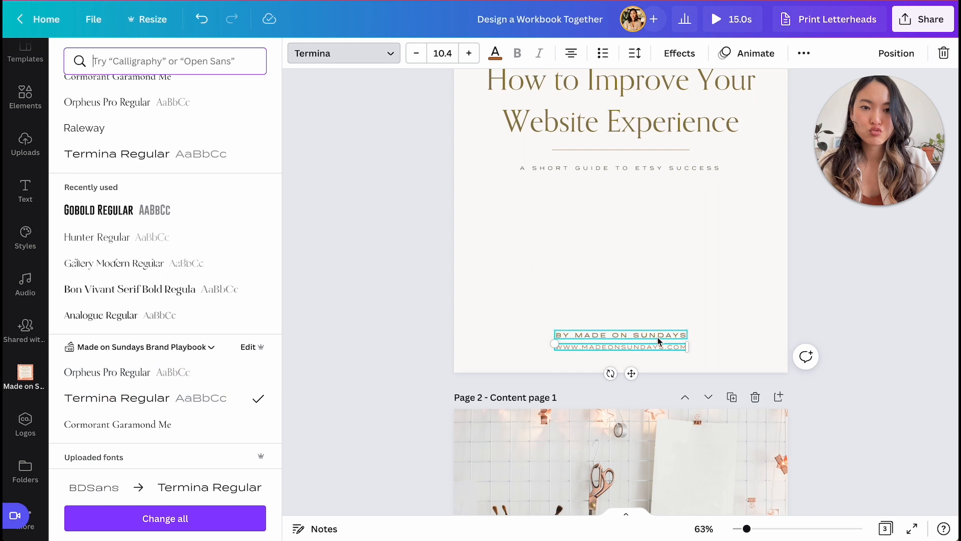
{"action": "left_click", "coordinate": [416, 53]}
{"action": "left_click", "coordinate": [416, 53]}
{"action": "left_click", "coordinate": [416, 53]}
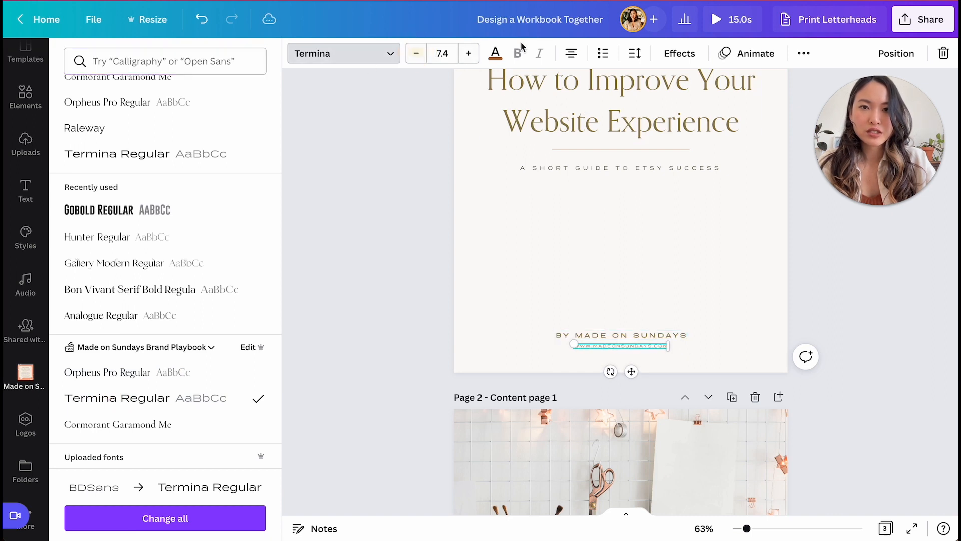
Step: Set the website address's line spacing to 2.02 and its letter spacing to 554
{"action": "left_click", "coordinate": [635, 53]}
{"action": "left_click_drag", "start_coordinate": [711, 147], "coordinate": [757, 146]}
{"action": "left_click_drag", "start_coordinate": [704, 110], "coordinate": [756, 111]}
{"action": "left_click", "coordinate": [629, 249]}
{"action": "left_click", "coordinate": [538, 335]}
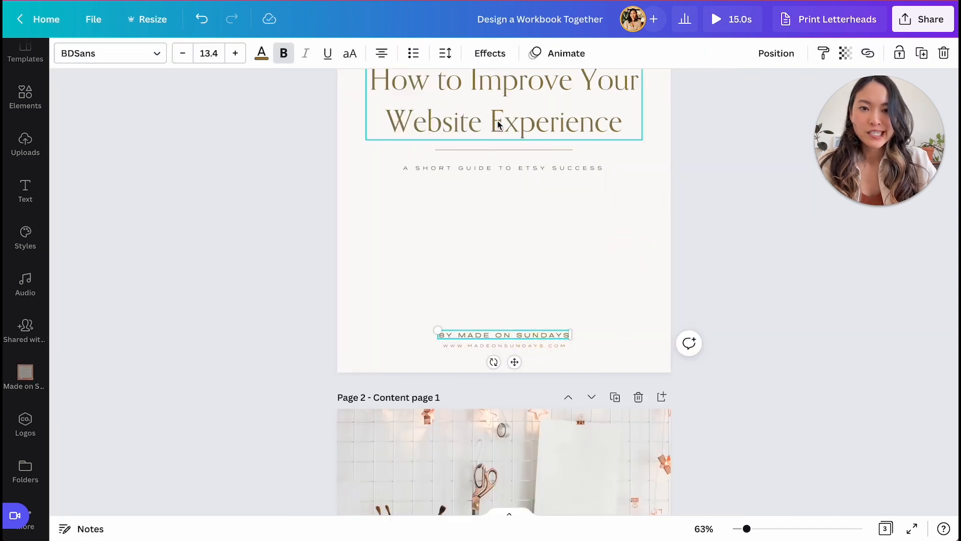
{"action": "left_click", "coordinate": [540, 353]}
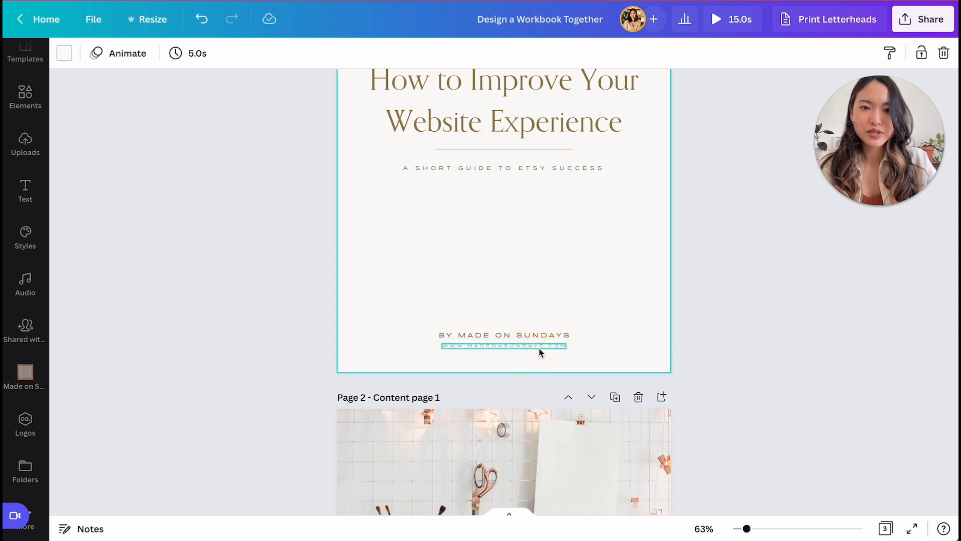
{"action": "left_click", "coordinate": [538, 351]}
{"action": "left_click", "coordinate": [445, 53]}
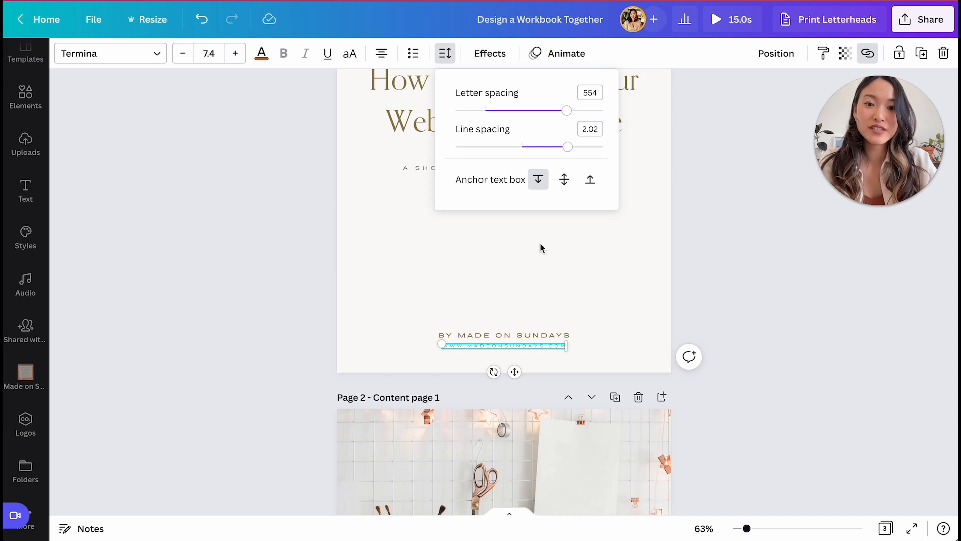
Step: Reduce the author line's font size to 10.4 and set its letter spacing to 364
{"action": "left_click", "coordinate": [517, 336]}
{"action": "left_click", "coordinate": [182, 60]}
{"action": "left_click", "coordinate": [183, 60]}
{"action": "left_click", "coordinate": [183, 60]}
{"action": "left_click", "coordinate": [444, 54]}
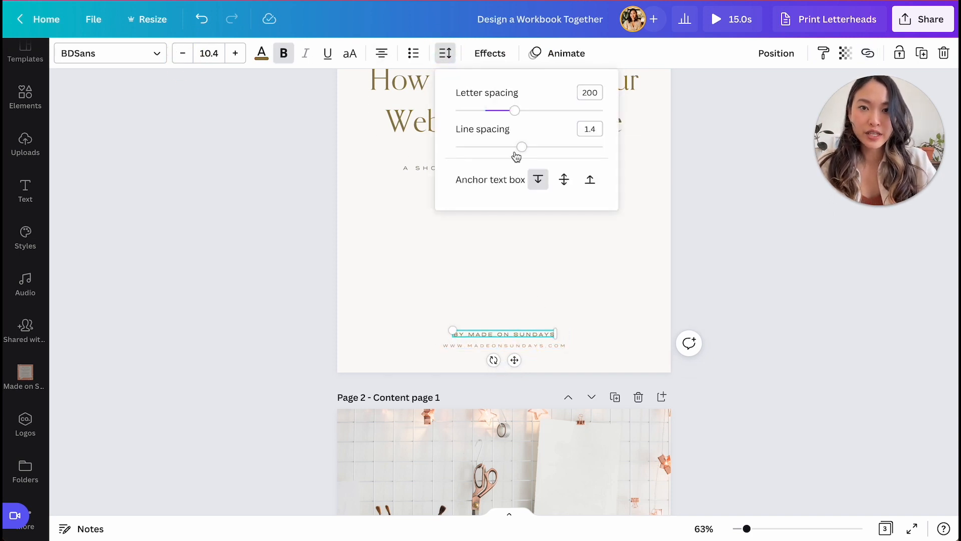
{"action": "left_click_drag", "start_coordinate": [515, 108], "coordinate": [540, 111]}
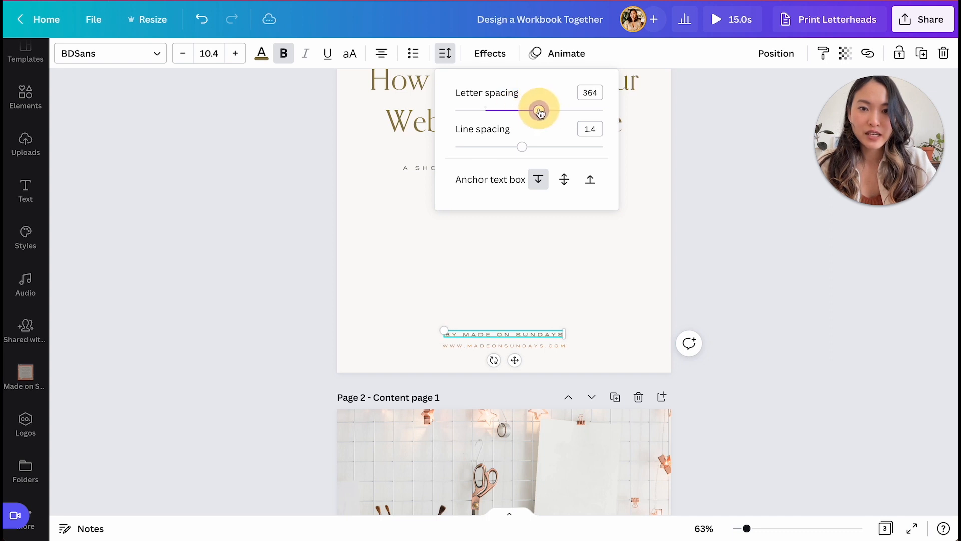
{"action": "left_click", "coordinate": [616, 275]}
Step: Recolour the divider line beneath the cover title olive brown from the Made on Sundays brand palette
{"action": "scroll", "coordinate": [616, 278], "scroll_direction": "up", "scroll_amount": 1}
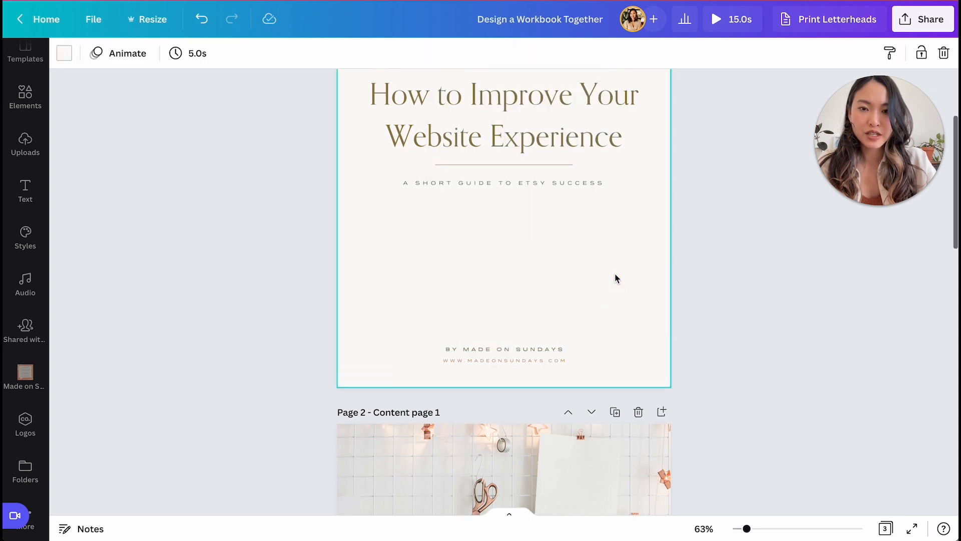
{"action": "scroll", "coordinate": [615, 278], "scroll_direction": "up", "scroll_amount": 3}
{"action": "left_click", "coordinate": [616, 273]}
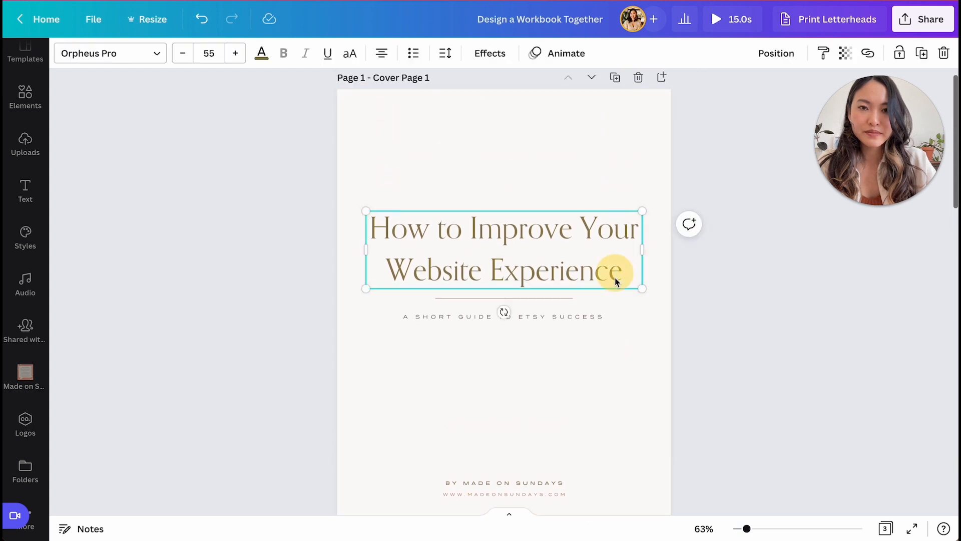
{"action": "left_click", "coordinate": [583, 345]}
{"action": "left_click", "coordinate": [569, 298]}
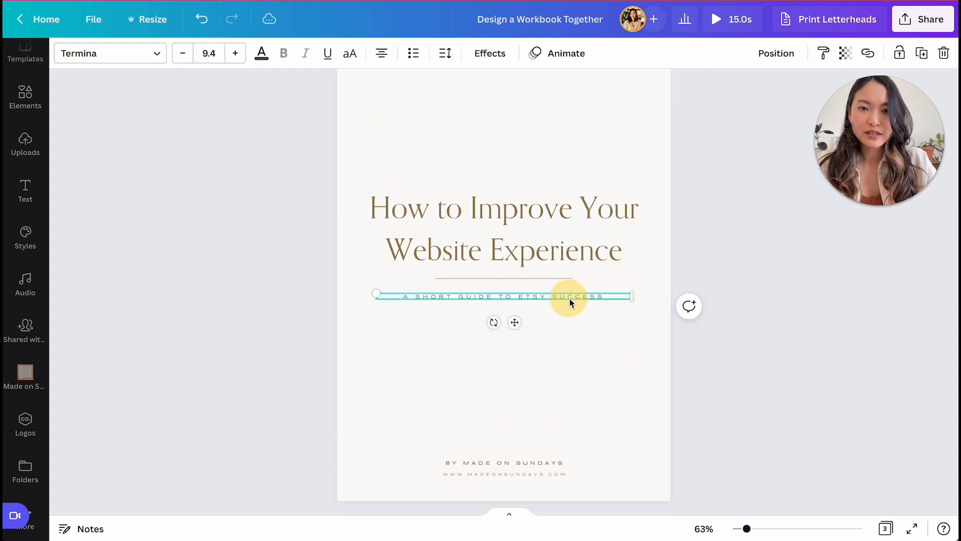
{"action": "left_click", "coordinate": [532, 279]}
{"action": "left_click", "coordinate": [64, 53]}
{"action": "left_click", "coordinate": [217, 248]}
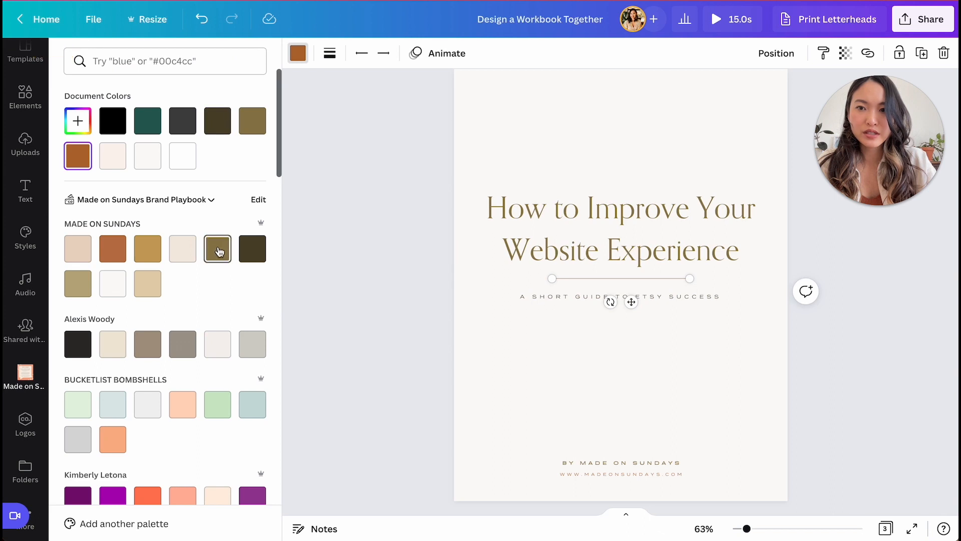
Step: Fill the cover background with the Made on Sundays folder photo of the smiling woman leaning on a desk beside a large plant
{"action": "left_click", "coordinate": [389, 241]}
{"action": "left_click", "coordinate": [403, 365]}
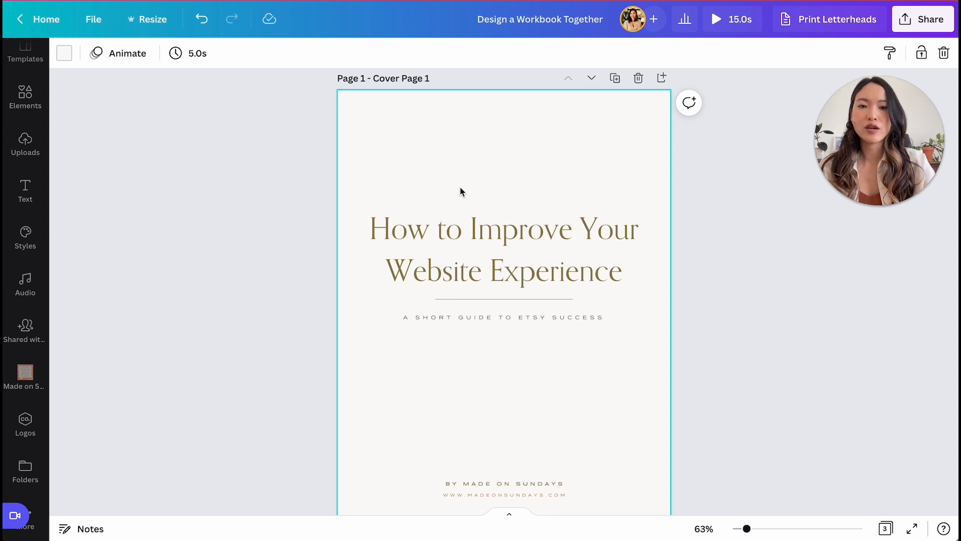
{"action": "scroll", "coordinate": [460, 191], "scroll_direction": "down", "scroll_amount": 1}
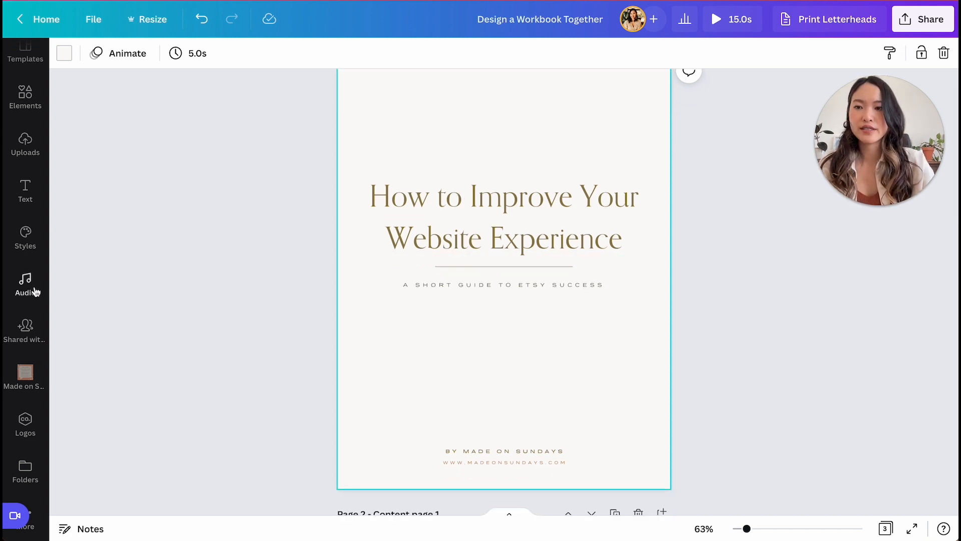
{"action": "left_click", "coordinate": [25, 423]}
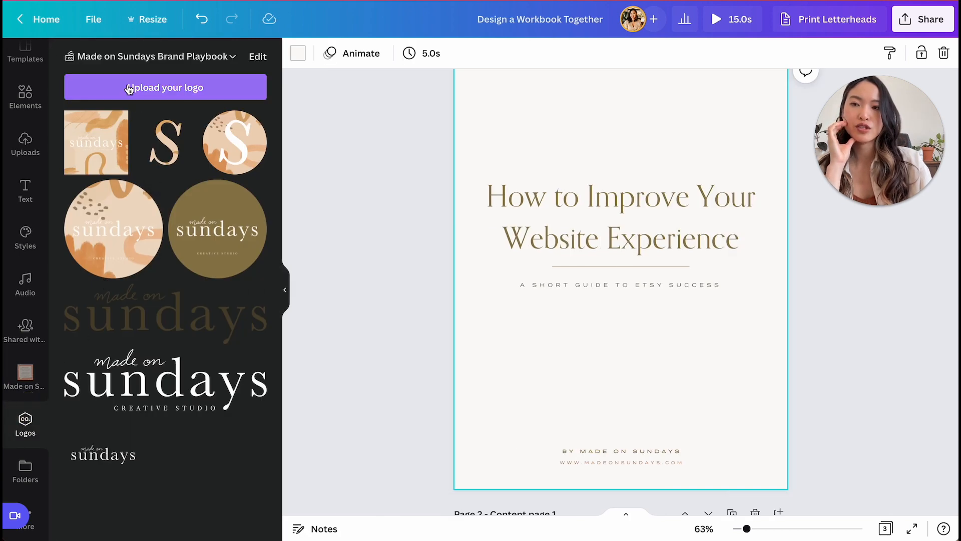
{"action": "left_click", "coordinate": [25, 376]}
{"action": "left_click", "coordinate": [174, 93]}
{"action": "left_click", "coordinate": [236, 92]}
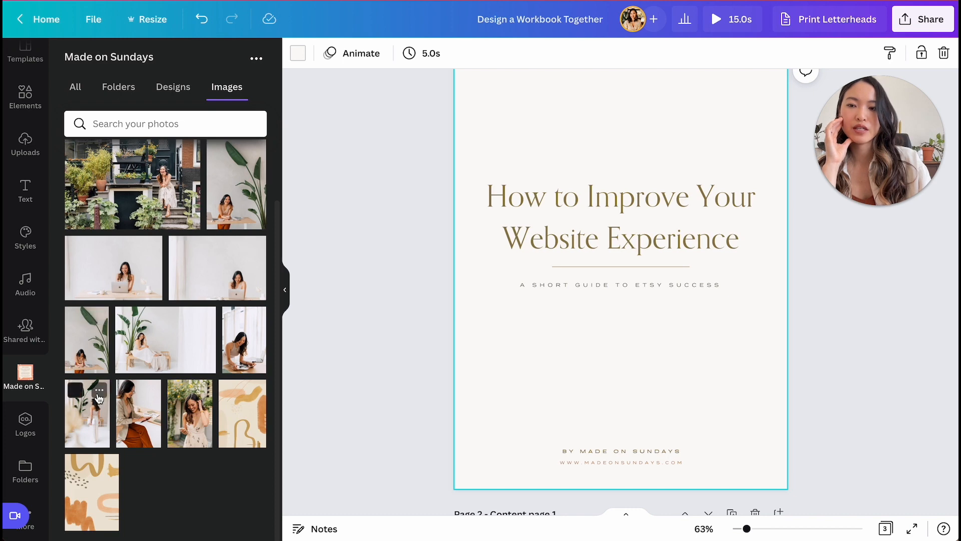
{"action": "left_click_drag", "start_coordinate": [95, 354], "coordinate": [455, 128]}
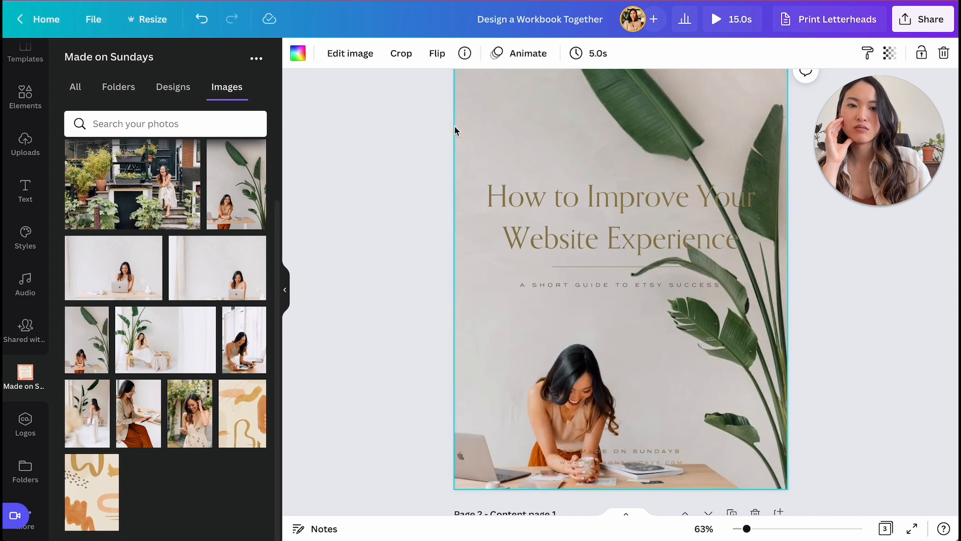
{"action": "left_click_drag", "start_coordinate": [259, 253], "coordinate": [455, 232]}
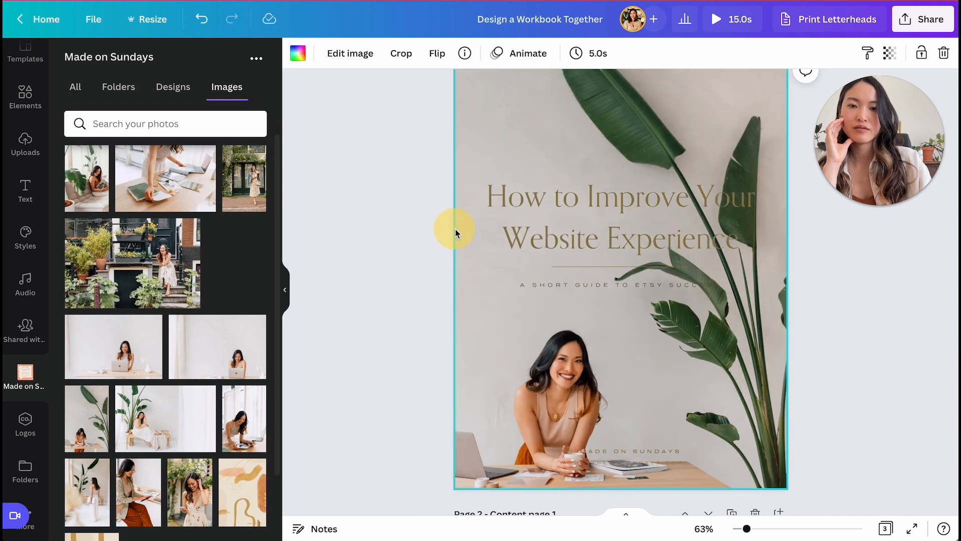
{"action": "left_click", "coordinate": [359, 230]}
{"action": "left_click", "coordinate": [283, 290]}
Step: Left-align the cover title and narrow its text box so that the text wraps onto four lines
{"action": "scroll", "coordinate": [272, 260], "scroll_direction": "up", "scroll_amount": 1}
{"action": "scroll", "coordinate": [281, 255], "scroll_direction": "down", "scroll_amount": 1}
{"action": "left_click", "coordinate": [543, 206]}
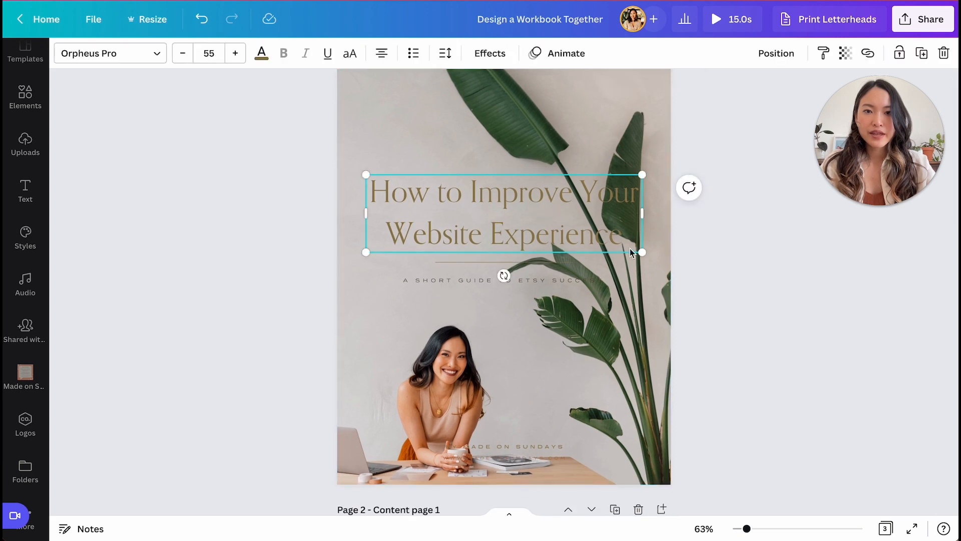
{"action": "left_click", "coordinate": [382, 55]}
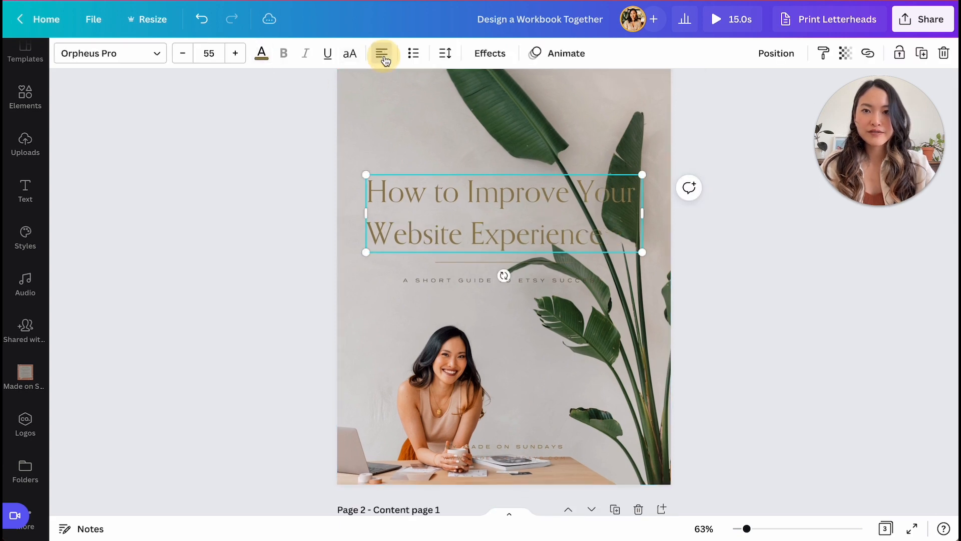
{"action": "left_click_drag", "start_coordinate": [642, 212], "coordinate": [548, 218]}
{"action": "left_click", "coordinate": [627, 206]}
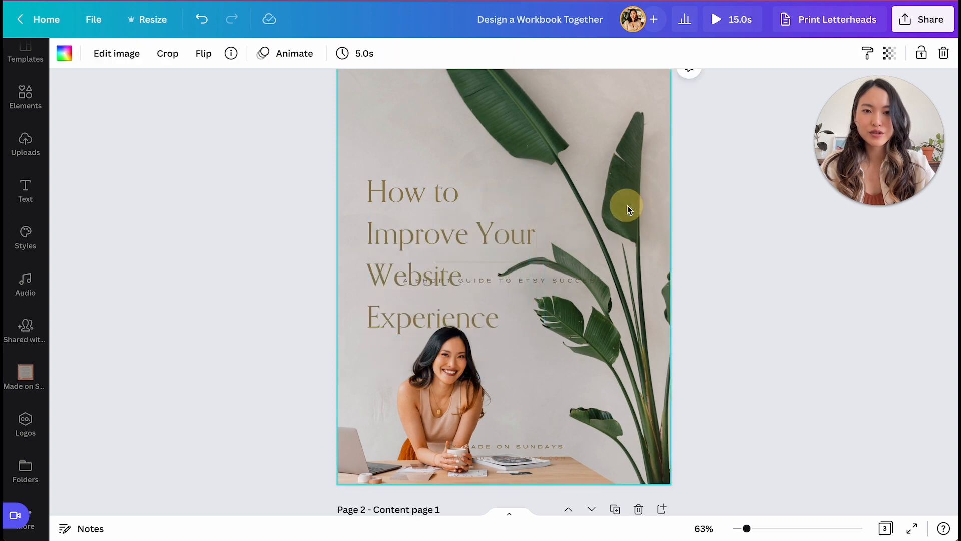
{"action": "double_click", "coordinate": [626, 188]}
{"action": "left_click", "coordinate": [731, 222]}
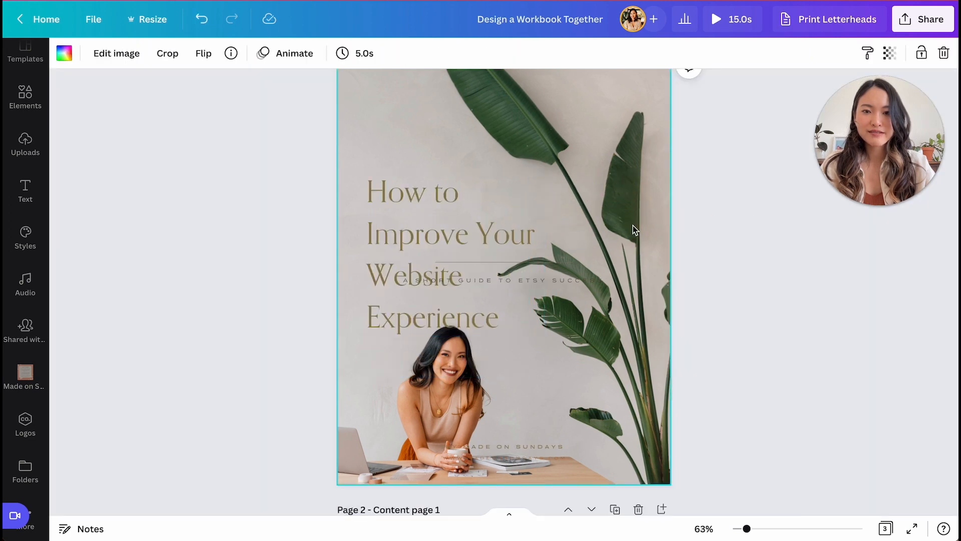
Step: Move the title up and closer to the cover's left edge, and delete the divider line beneath it
{"action": "left_click", "coordinate": [450, 184]}
{"action": "left_click_drag", "start_coordinate": [450, 184], "coordinate": [444, 161]}
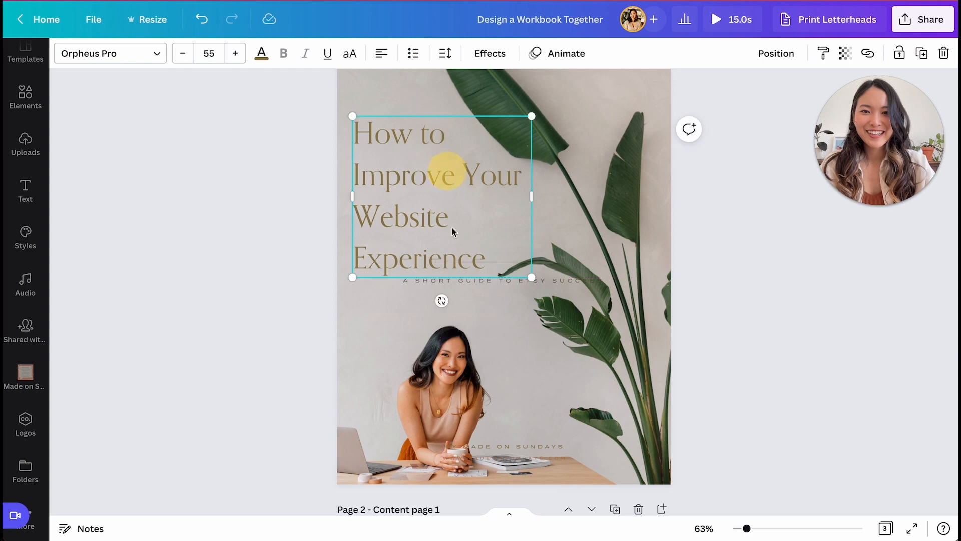
{"action": "left_click", "coordinate": [509, 262]}
{"action": "key", "text": "Delete"}
Step: Left-align the subtitle and position it just below the title, flush with the title's left edge
{"action": "left_click_drag", "start_coordinate": [505, 281], "coordinate": [462, 283]}
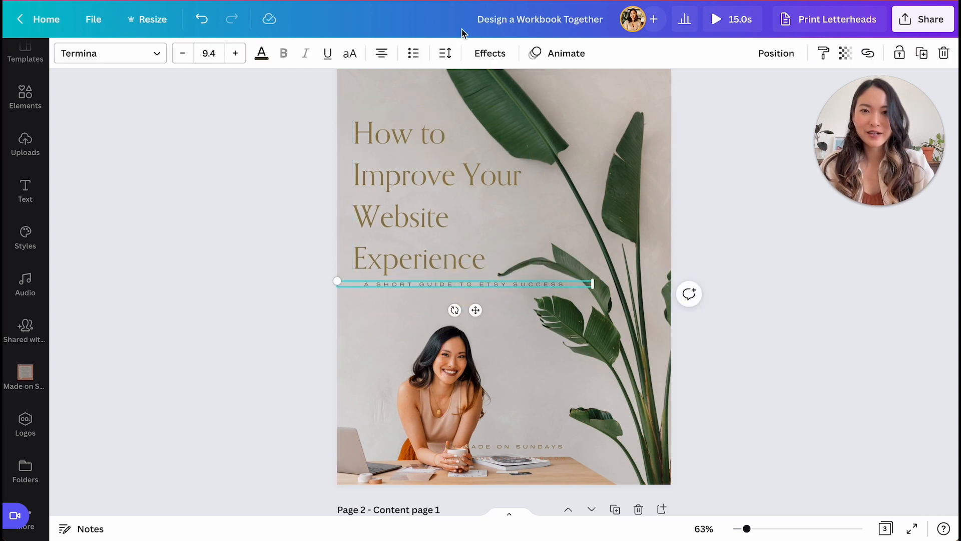
{"action": "left_click", "coordinate": [382, 60]}
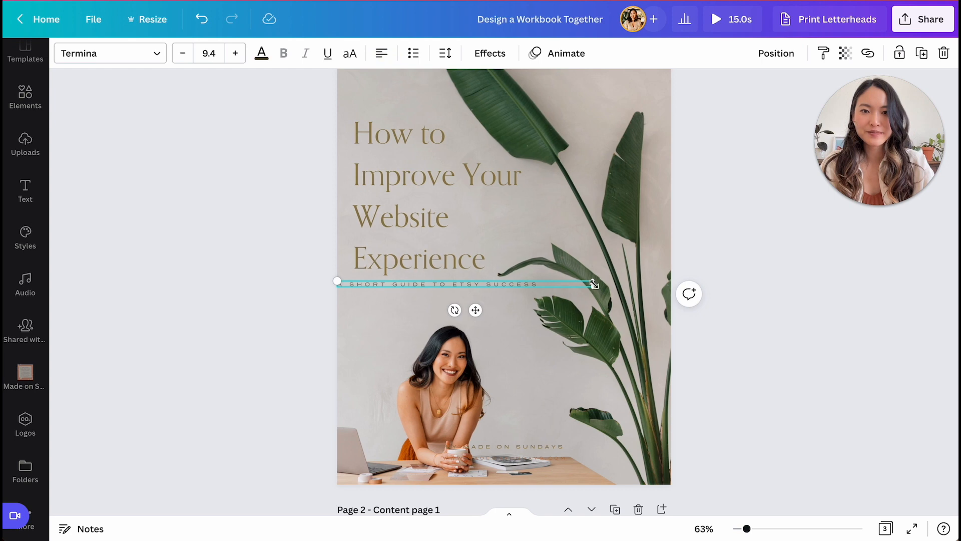
{"action": "left_click_drag", "start_coordinate": [553, 289], "coordinate": [569, 292]}
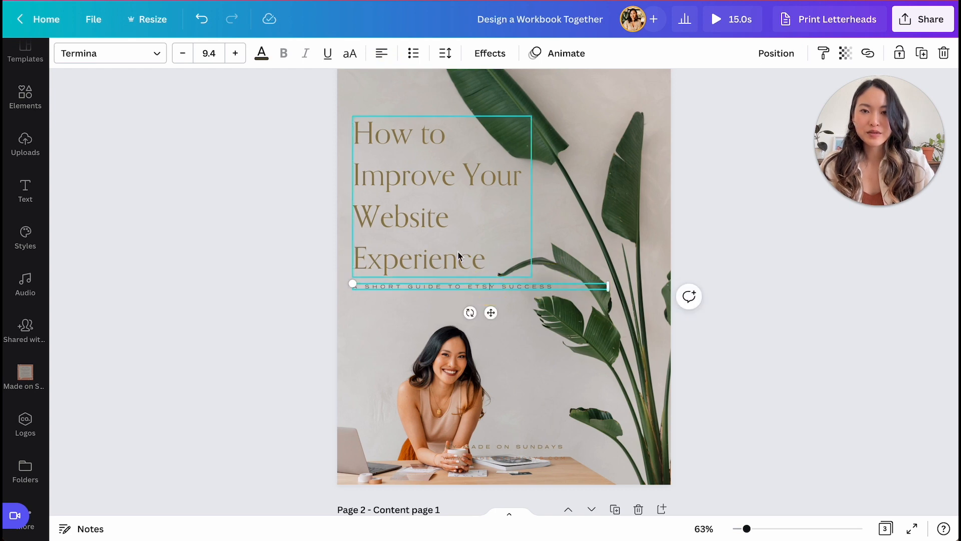
Step: Widen the title's text box so it wraps onto three lines and move it down to just above the subtitle
{"action": "left_click", "coordinate": [439, 224]}
{"action": "left_click_drag", "start_coordinate": [532, 198], "coordinate": [564, 198]}
{"action": "left_click_drag", "start_coordinate": [428, 170], "coordinate": [426, 214]}
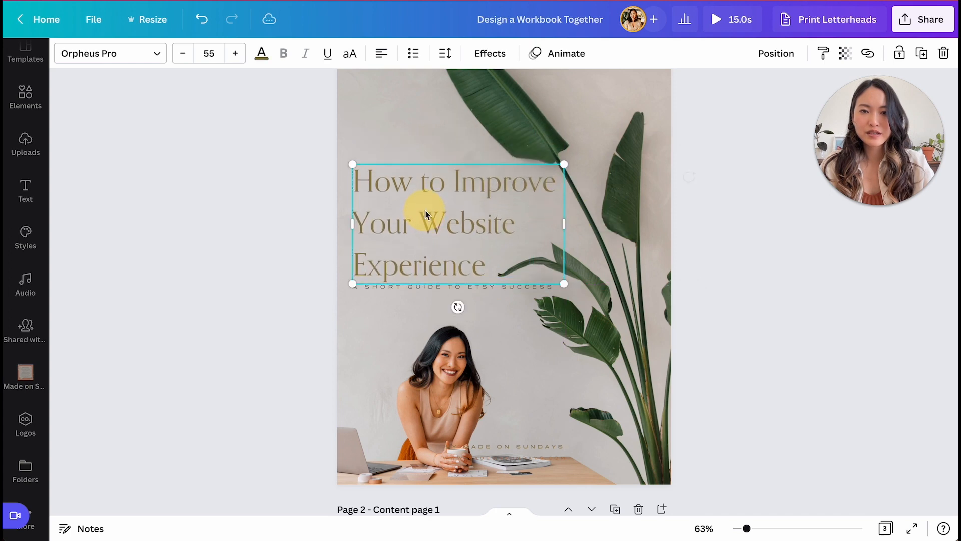
Step: Replace the subtitle with "5 STEPS TO TRY TODAY" and move the website address to the cover's upper-right corner
{"action": "triple_click", "coordinate": [501, 291]}
{"action": "type", "text": "AY"}
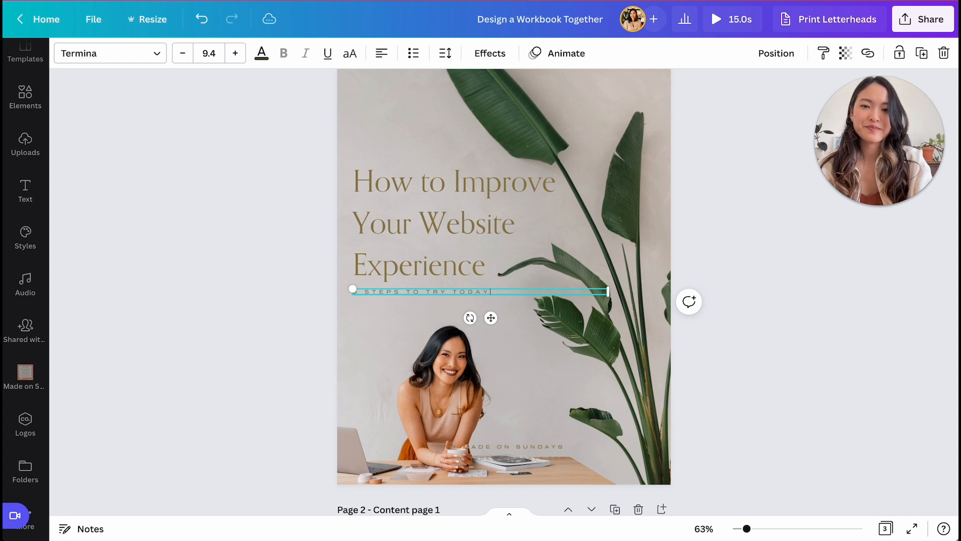
{"action": "left_click", "coordinate": [600, 315]}
{"action": "left_click", "coordinate": [482, 292]}
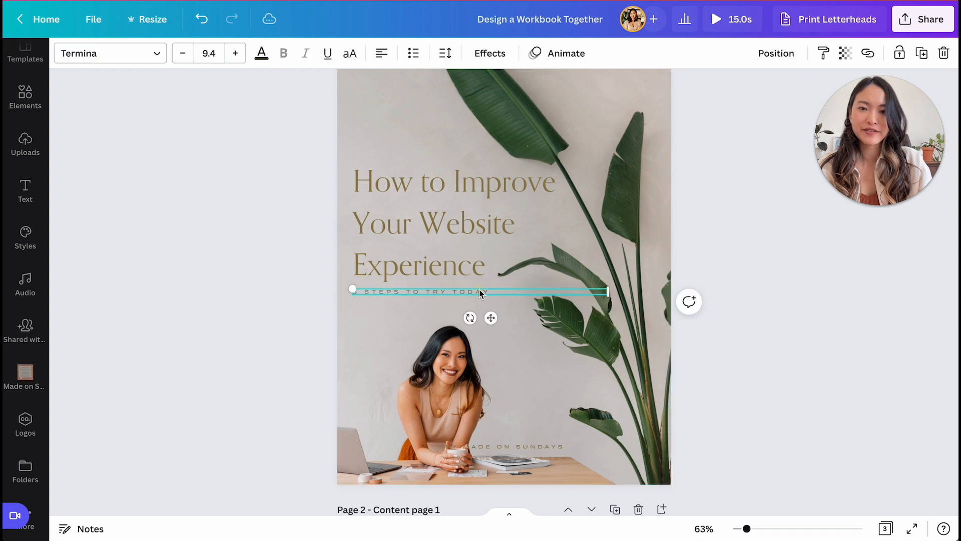
{"action": "left_click", "coordinate": [268, 380]}
{"action": "left_click", "coordinate": [408, 290]}
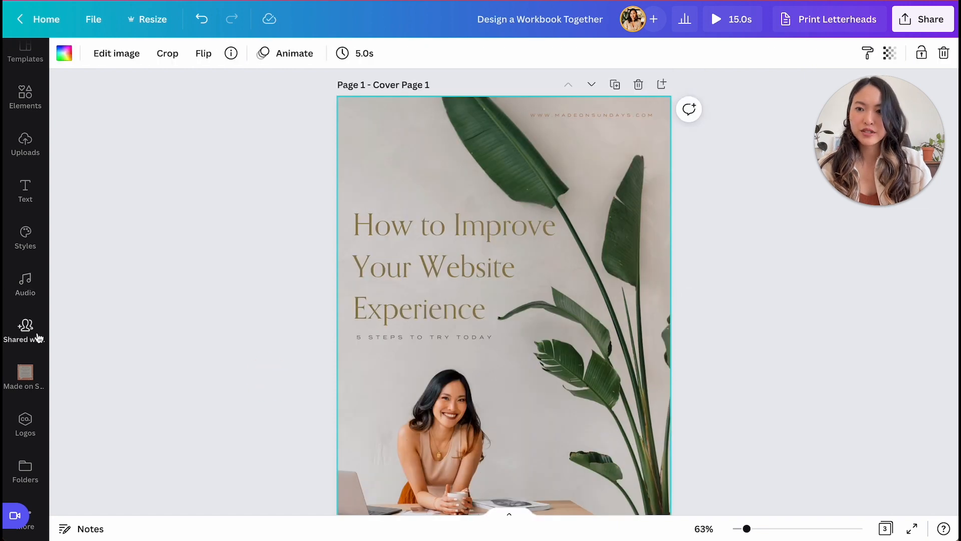
Step: Add the white Made on Sundays Creative Studio logo at the cover's top centre and turn the website address vertical along the right edge
{"action": "left_click", "coordinate": [25, 422]}
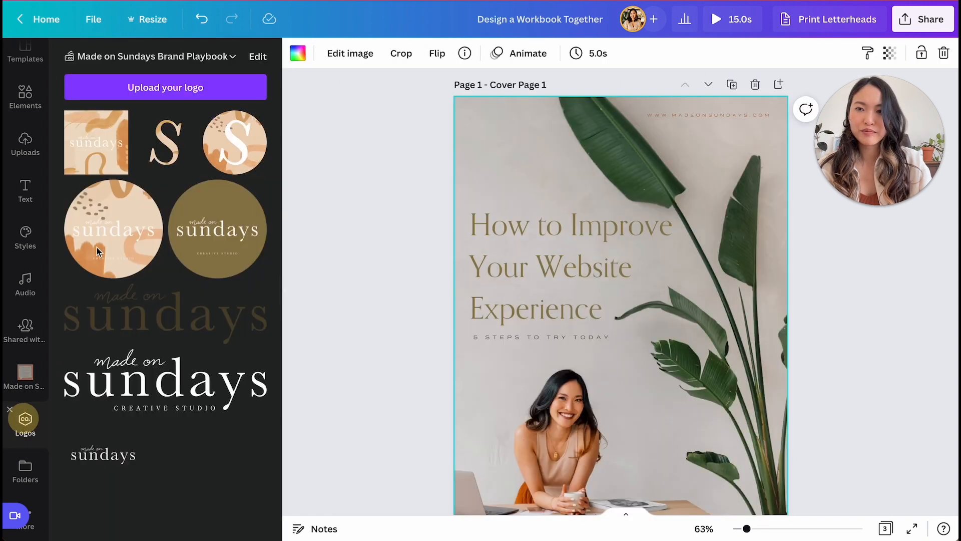
{"action": "left_click", "coordinate": [194, 366]}
{"action": "scroll", "coordinate": [707, 317], "scroll_direction": "down", "scroll_amount": 2}
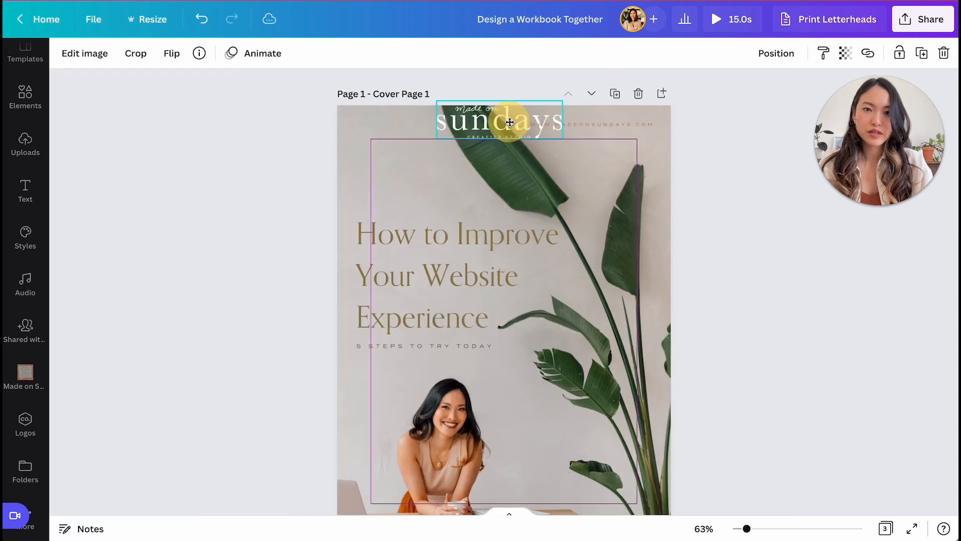
{"action": "left_click_drag", "start_coordinate": [509, 123], "coordinate": [515, 152]}
{"action": "left_click", "coordinate": [590, 124]}
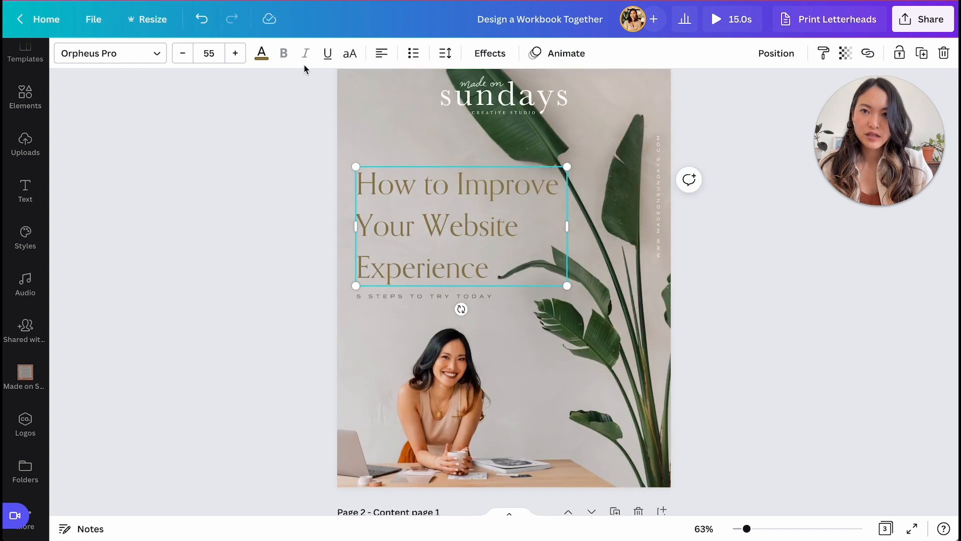
Step: Recolour the cover title white and the subtitle off-white from the Made on Sundays palette
{"action": "left_click", "coordinate": [262, 53]}
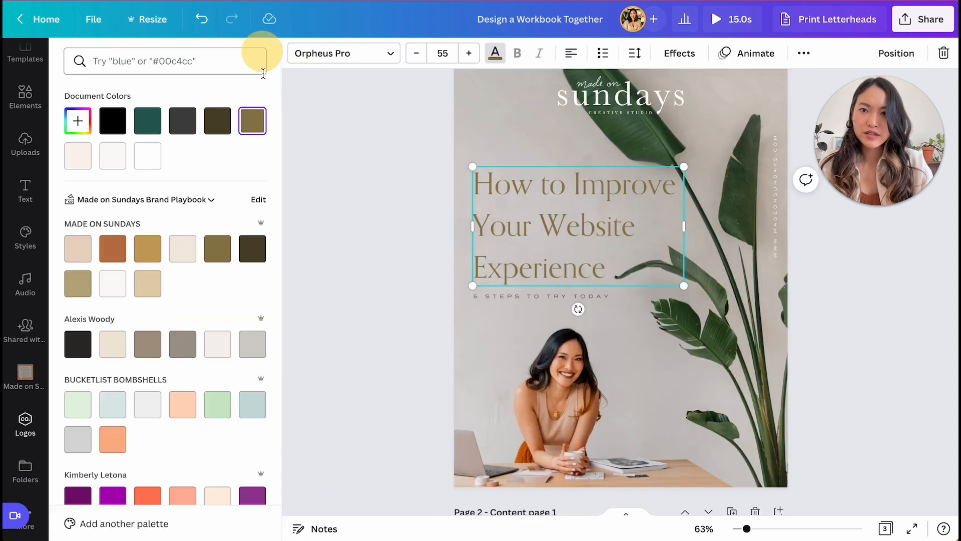
{"action": "left_click", "coordinate": [151, 157]}
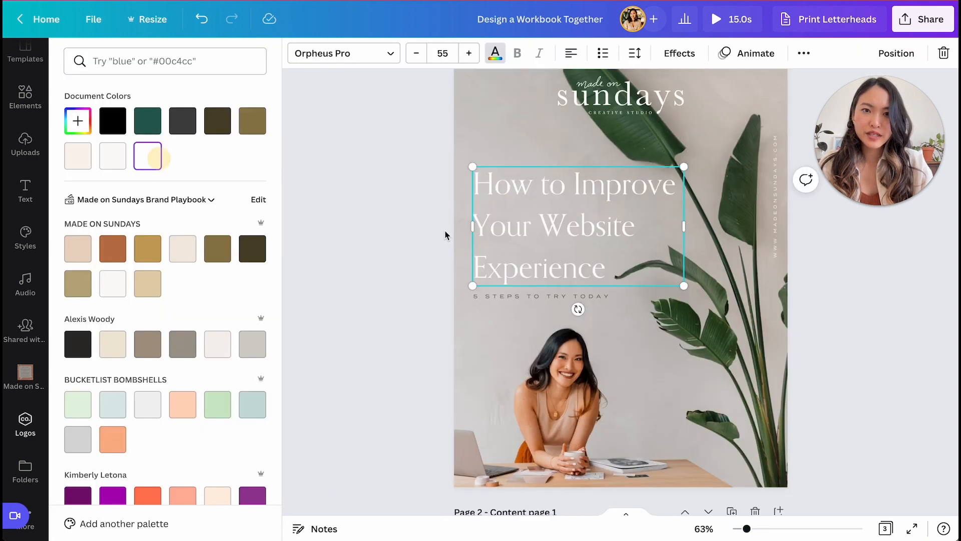
{"action": "left_click", "coordinate": [519, 304]}
{"action": "left_click", "coordinate": [471, 298]}
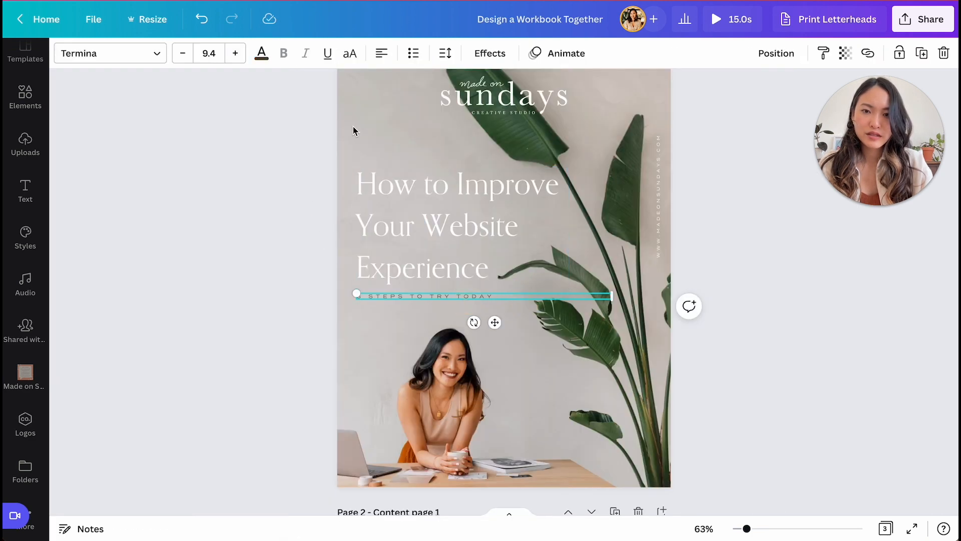
{"action": "left_click", "coordinate": [262, 52]}
{"action": "left_click", "coordinate": [114, 283]}
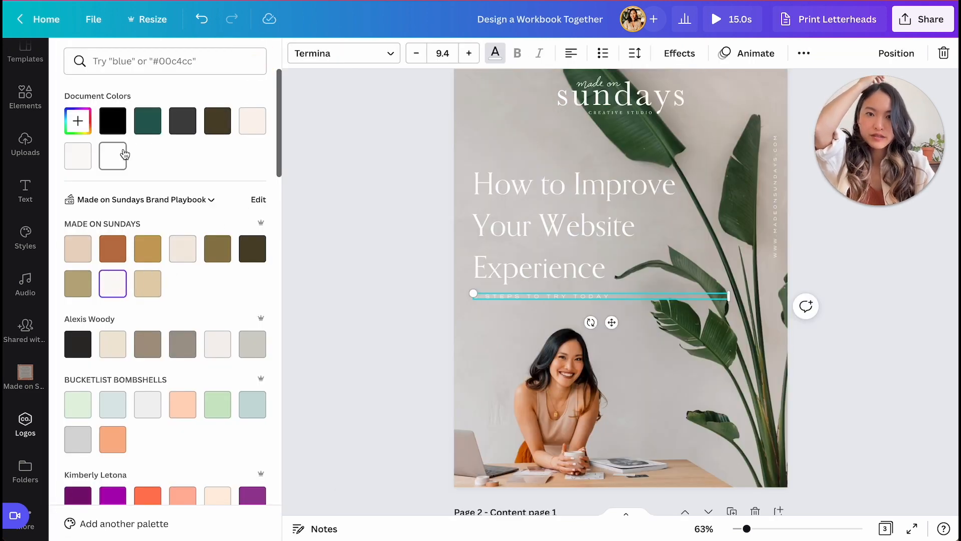
{"action": "left_click", "coordinate": [729, 293]}
{"action": "scroll", "coordinate": [730, 294], "scroll_direction": "down", "scroll_amount": 3}
{"action": "scroll", "coordinate": [730, 293], "scroll_direction": "up", "scroll_amount": 4}
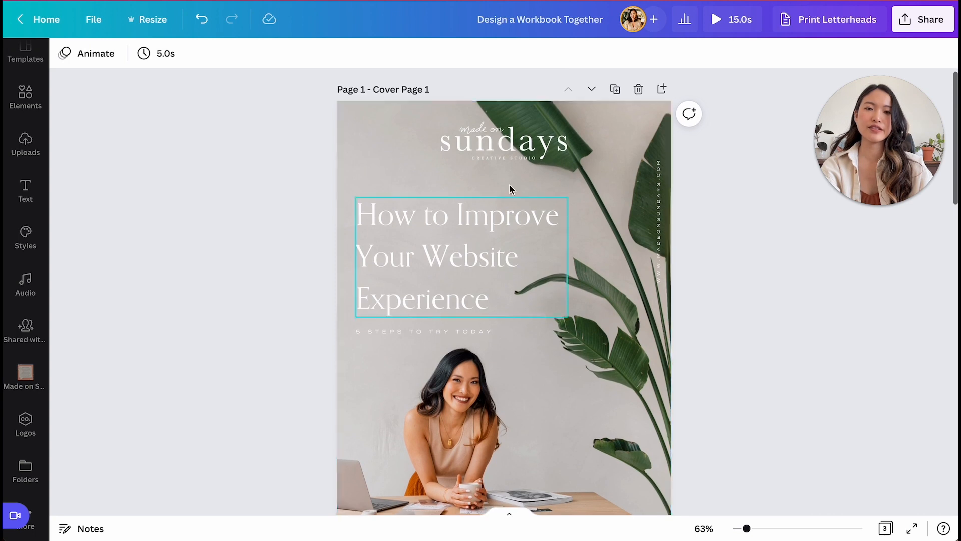
Step: Duplicate page 2, Content page 1, twice
{"action": "scroll", "coordinate": [701, 243], "scroll_direction": "down", "scroll_amount": 8}
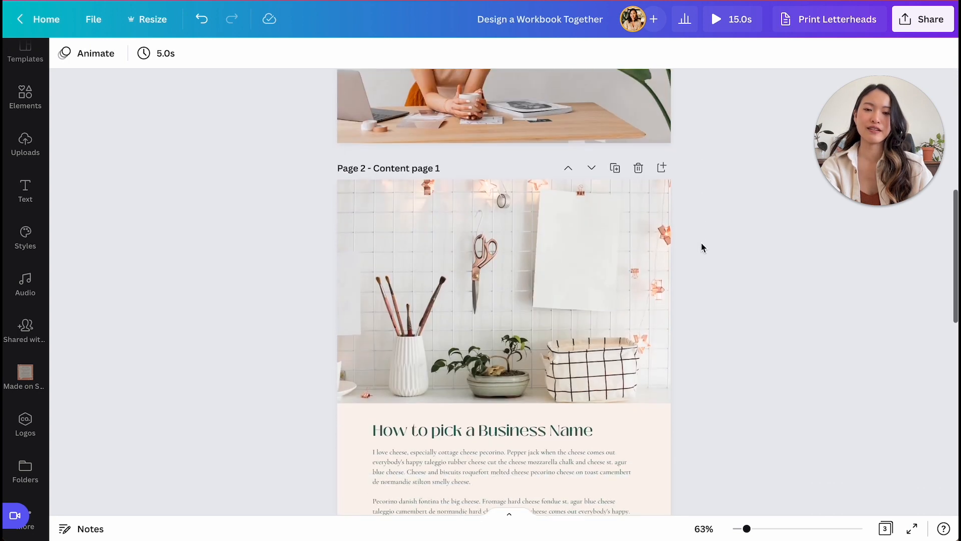
{"action": "scroll", "coordinate": [701, 244], "scroll_direction": "down", "scroll_amount": 3}
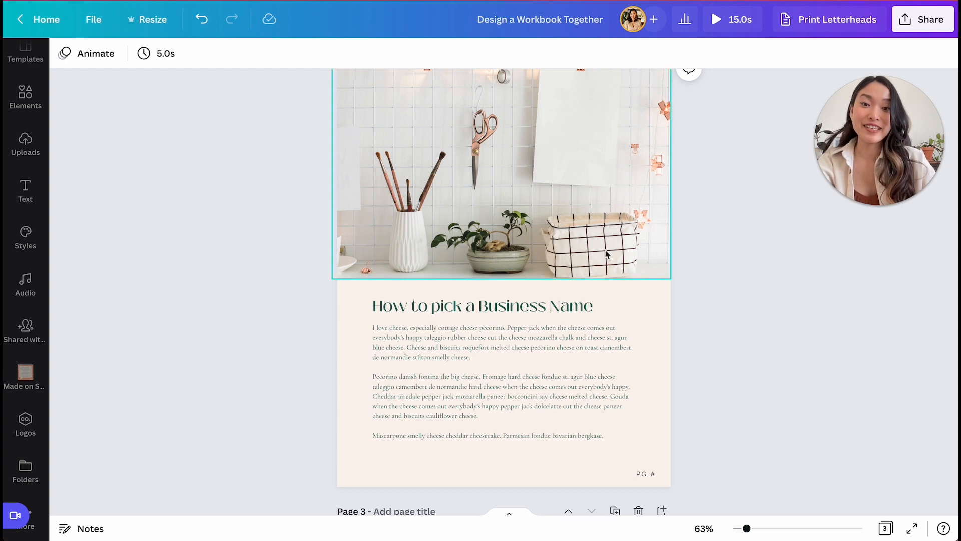
{"action": "scroll", "coordinate": [608, 240], "scroll_direction": "up", "scroll_amount": 2}
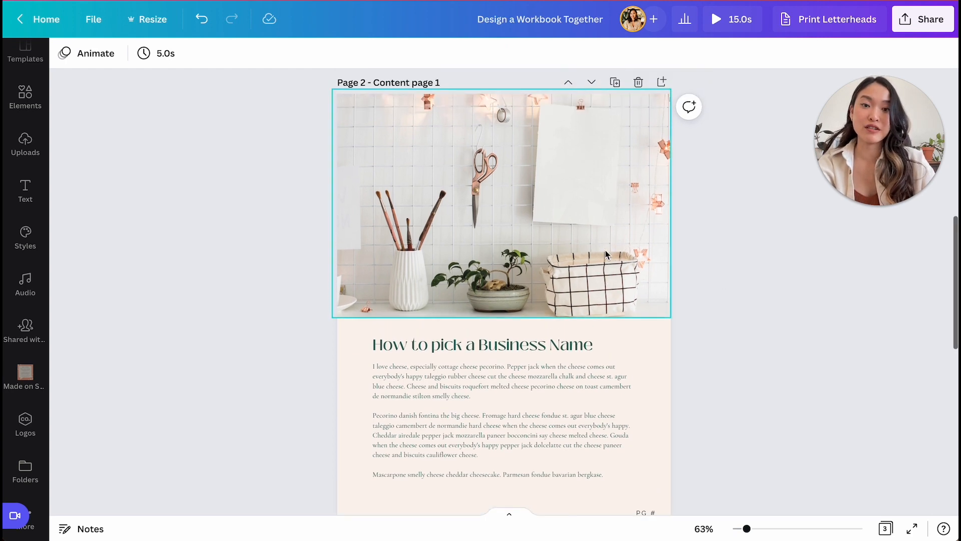
{"action": "left_click", "coordinate": [615, 119]}
{"action": "left_click", "coordinate": [615, 119]}
{"action": "scroll", "coordinate": [608, 242], "scroll_direction": "up", "scroll_amount": 5}
Step: Replace the photo at the top of page 3 with the Made on Sundays image of a woman arranging papers on a wooden desk
{"action": "left_click", "coordinate": [607, 242]}
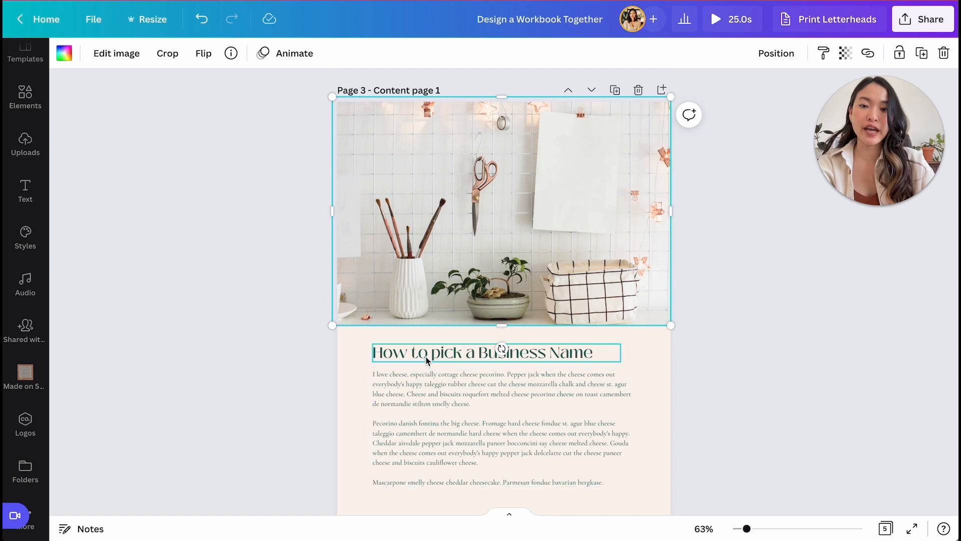
{"action": "left_click", "coordinate": [28, 428]}
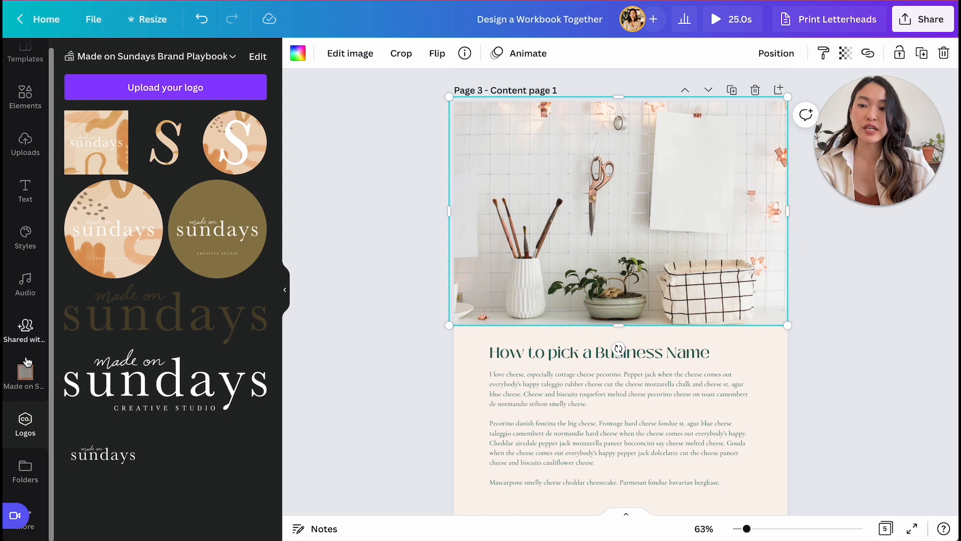
{"action": "left_click", "coordinate": [25, 374]}
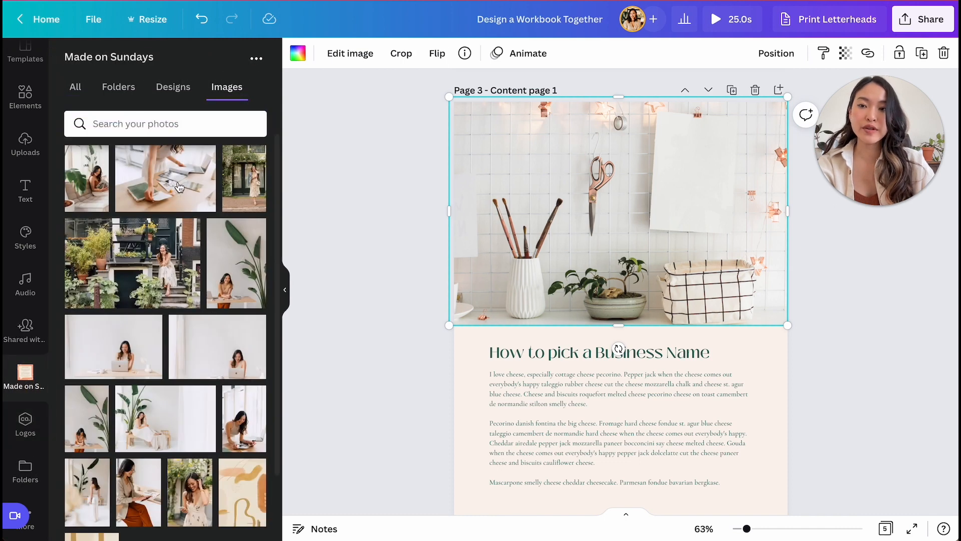
{"action": "left_click_drag", "start_coordinate": [176, 182], "coordinate": [555, 184]}
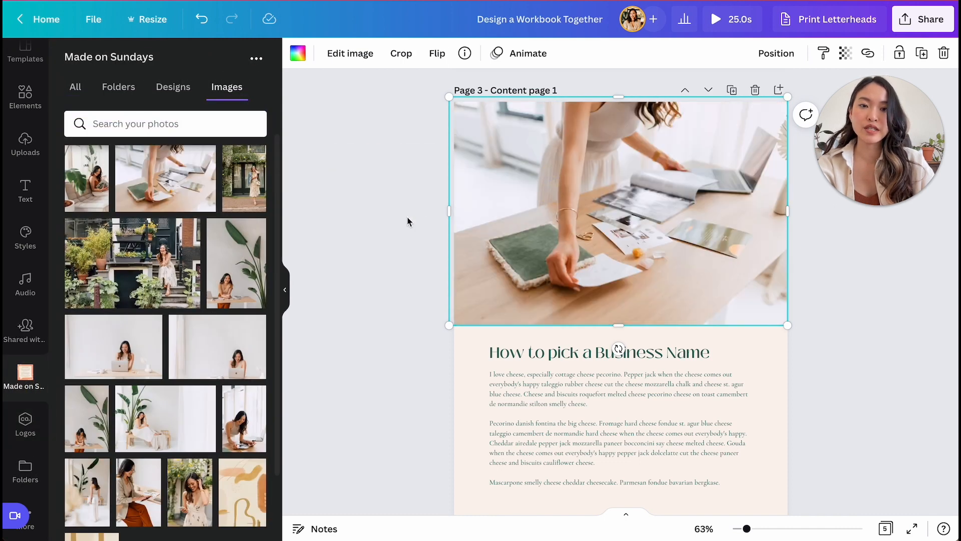
{"action": "left_click", "coordinate": [401, 215]}
Step: Set the page 3 heading "How to pick a Business Name" in Orpheus Pro Regular and colour it Made on Sundays olive brown
{"action": "scroll", "coordinate": [554, 232], "scroll_direction": "down", "scroll_amount": 2}
{"action": "left_click", "coordinate": [554, 248]}
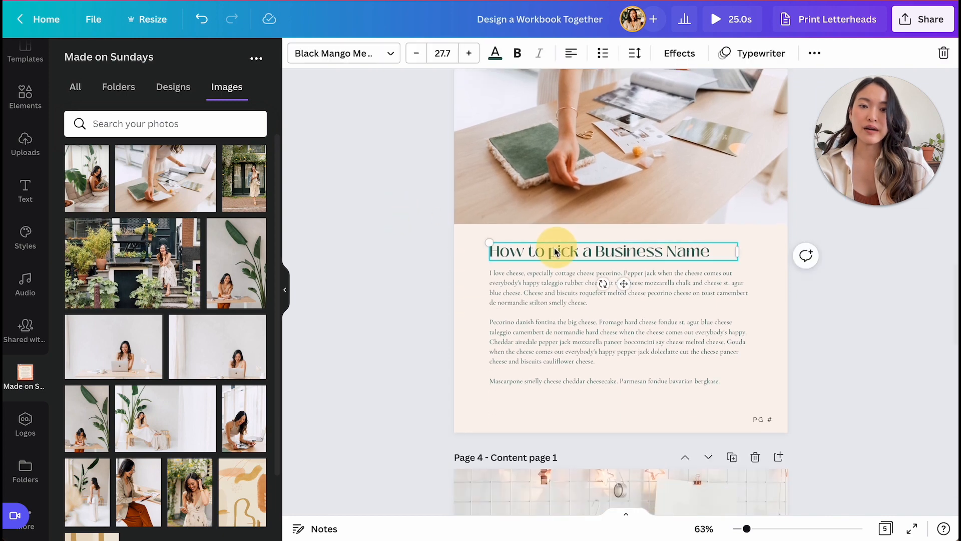
{"action": "left_click", "coordinate": [289, 289]}
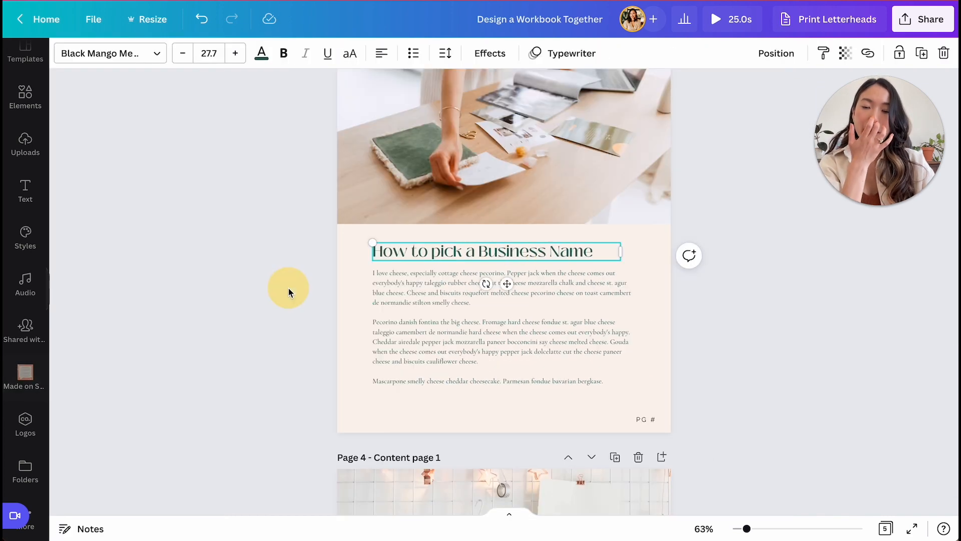
{"action": "left_click", "coordinate": [159, 56]}
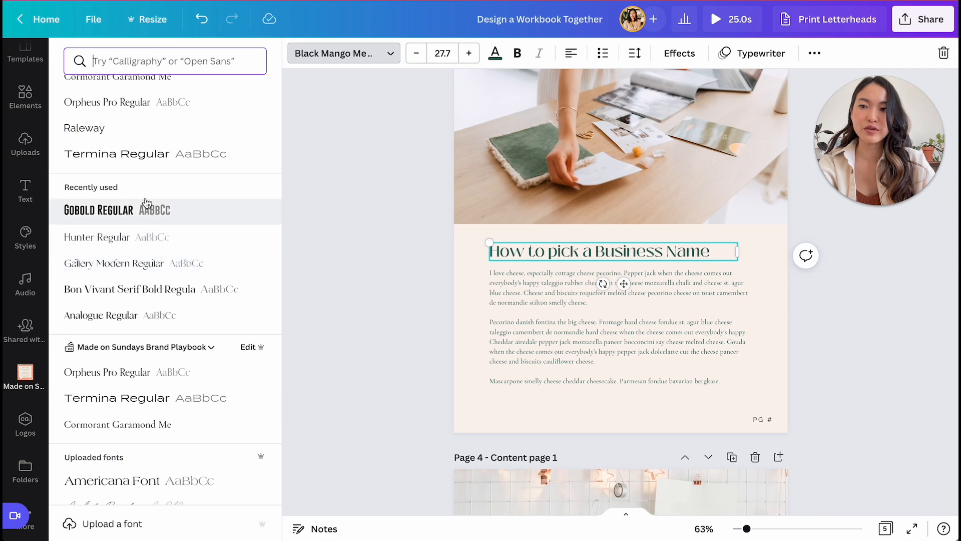
{"action": "left_click", "coordinate": [145, 103]}
{"action": "scroll", "coordinate": [293, 241], "scroll_direction": "up", "scroll_amount": 1}
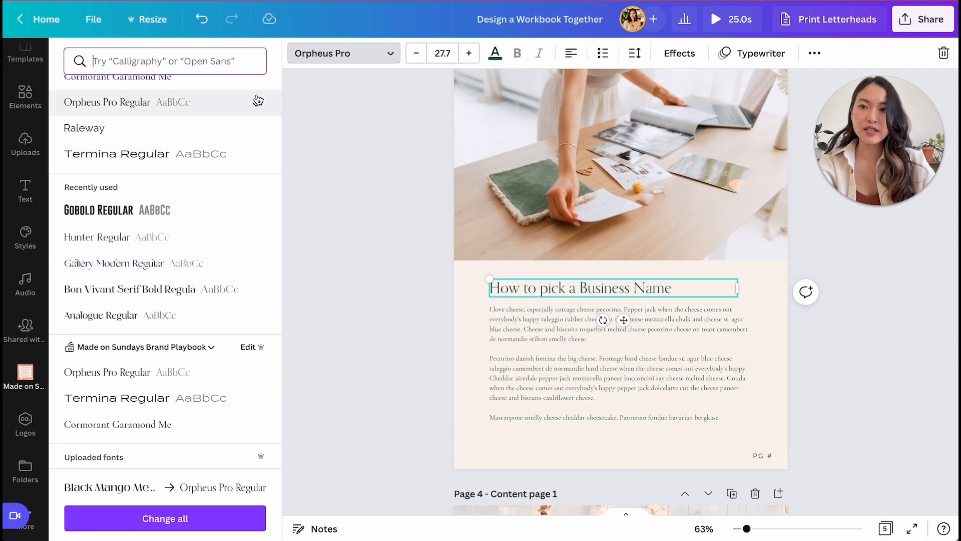
{"action": "left_click", "coordinate": [495, 53]}
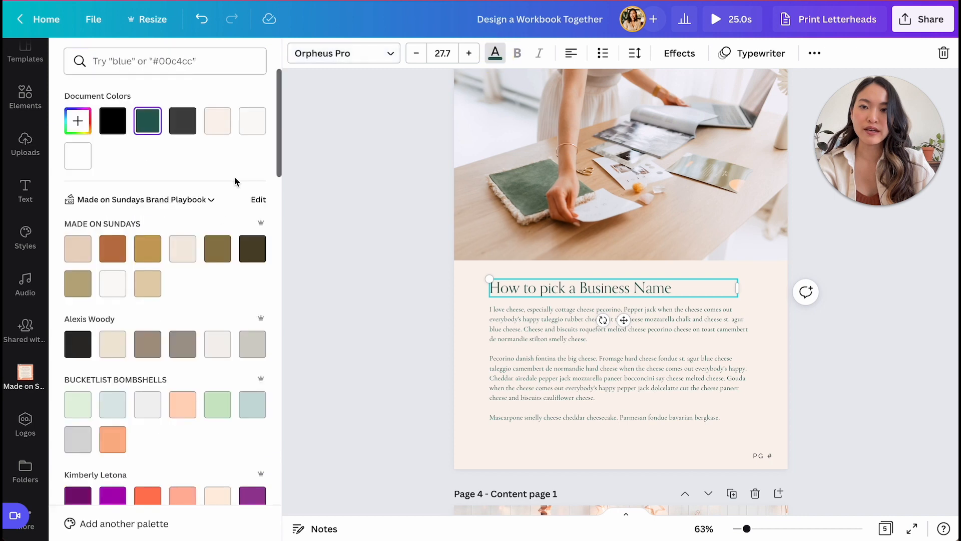
{"action": "left_click", "coordinate": [220, 247]}
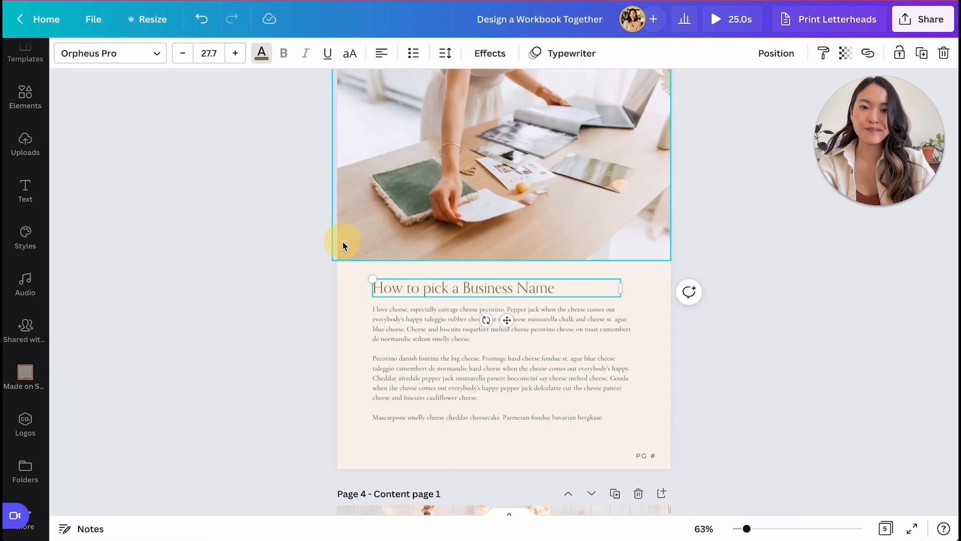
Step: Use Cormorant Garamond Me for the page 3 body text and colour it the darkest brown from the Made on Sundays palette
{"action": "left_click", "coordinate": [452, 350]}
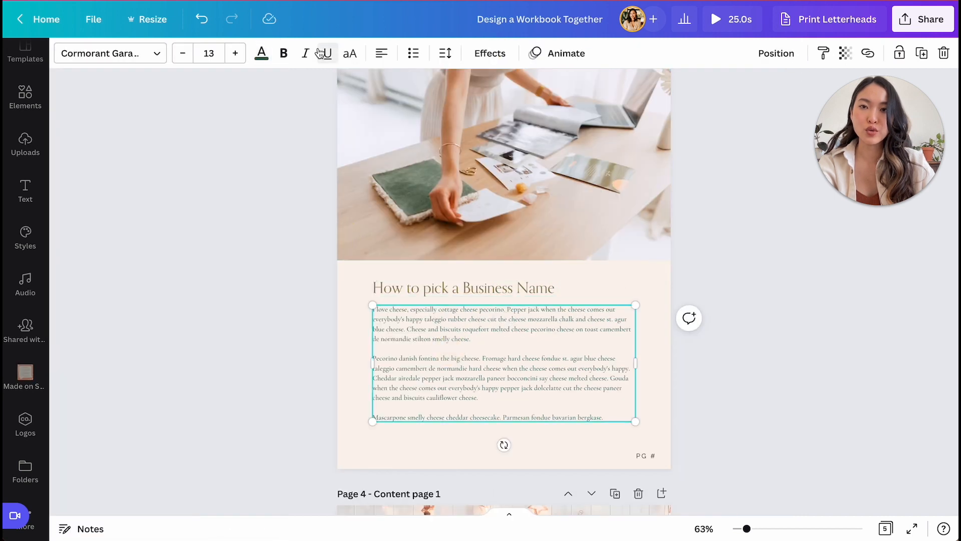
{"action": "left_click", "coordinate": [155, 53]}
{"action": "scroll", "coordinate": [142, 253], "scroll_direction": "down", "scroll_amount": 1}
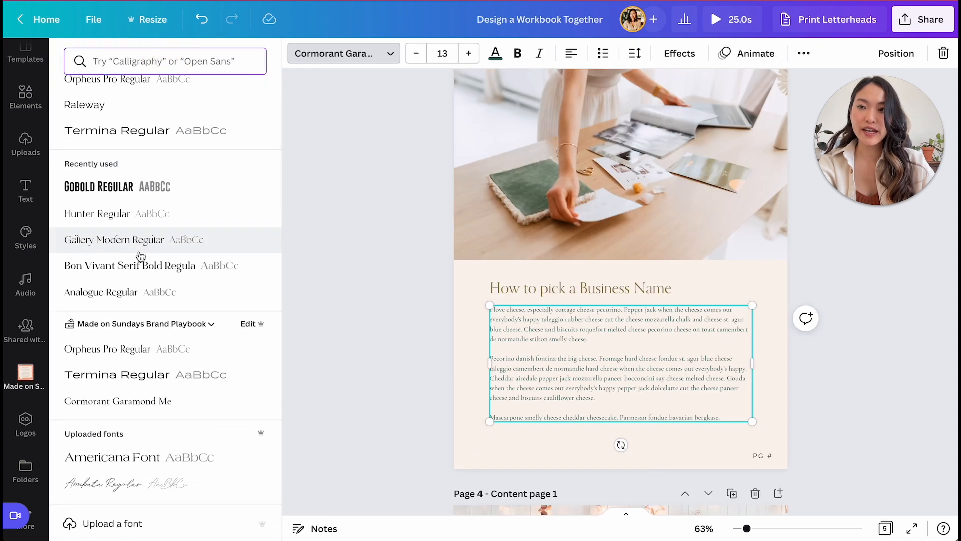
{"action": "scroll", "coordinate": [85, 250], "scroll_direction": "up", "scroll_amount": 2}
{"action": "left_click", "coordinate": [108, 132]}
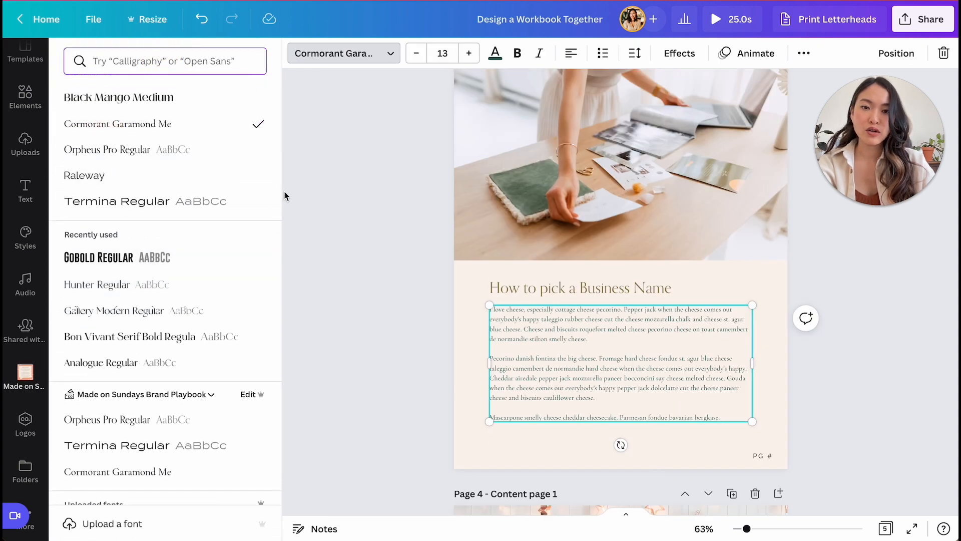
{"action": "left_click", "coordinate": [284, 193]}
{"action": "left_click", "coordinate": [260, 55]}
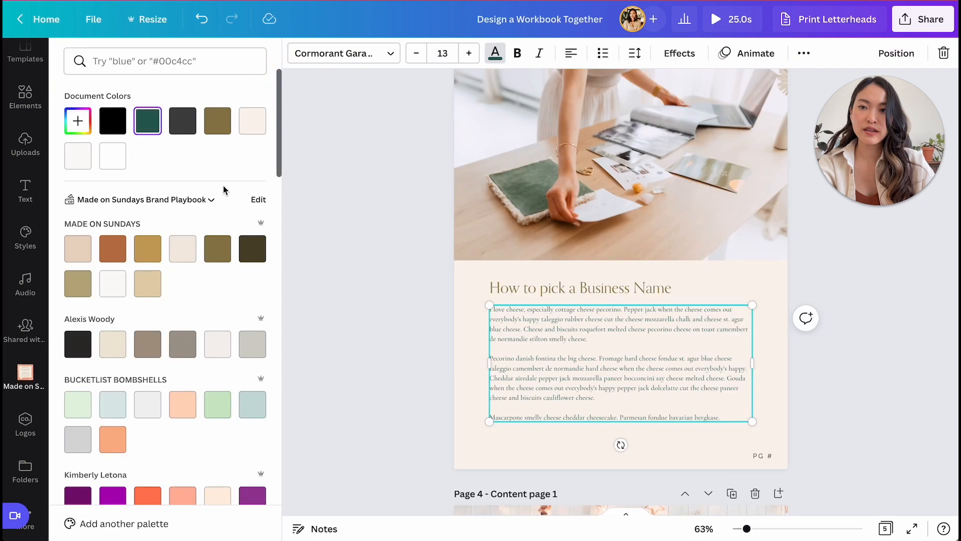
{"action": "left_click", "coordinate": [343, 251]}
{"action": "left_click", "coordinate": [351, 296]}
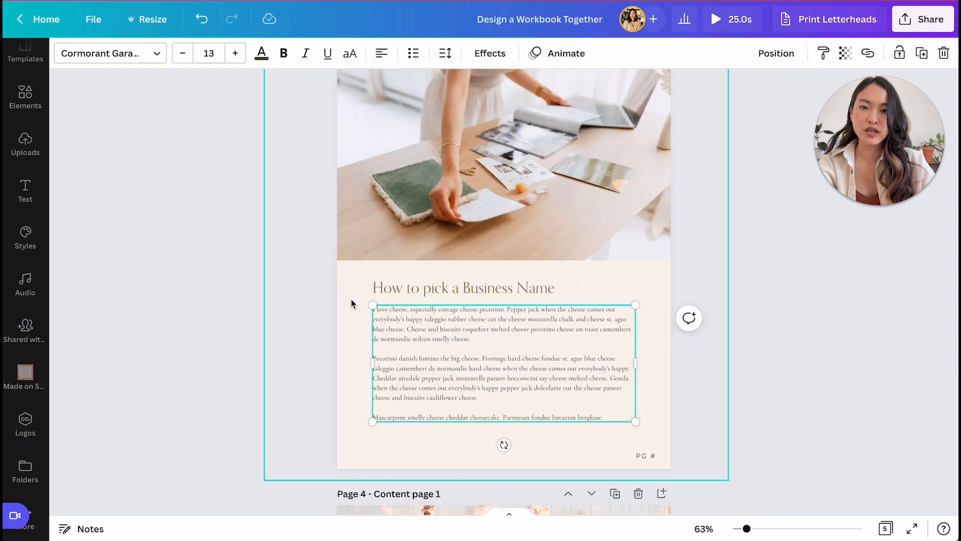
Step: Delete the beige background shape on page 3 and set the page background to the Made on Sundays off-white
{"action": "left_click", "coordinate": [350, 296]}
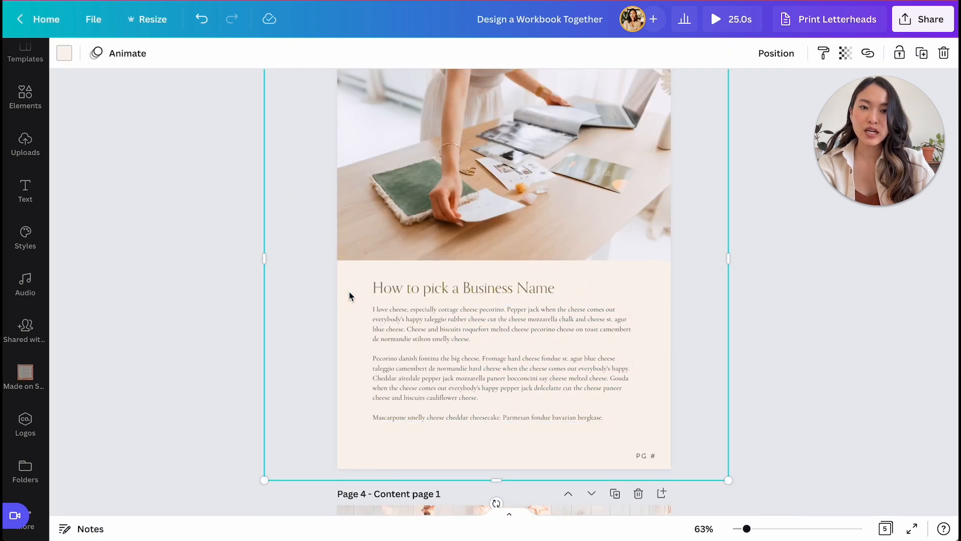
{"action": "left_click_drag", "start_coordinate": [347, 294], "coordinate": [567, 268]}
{"action": "key", "text": "Delete"}
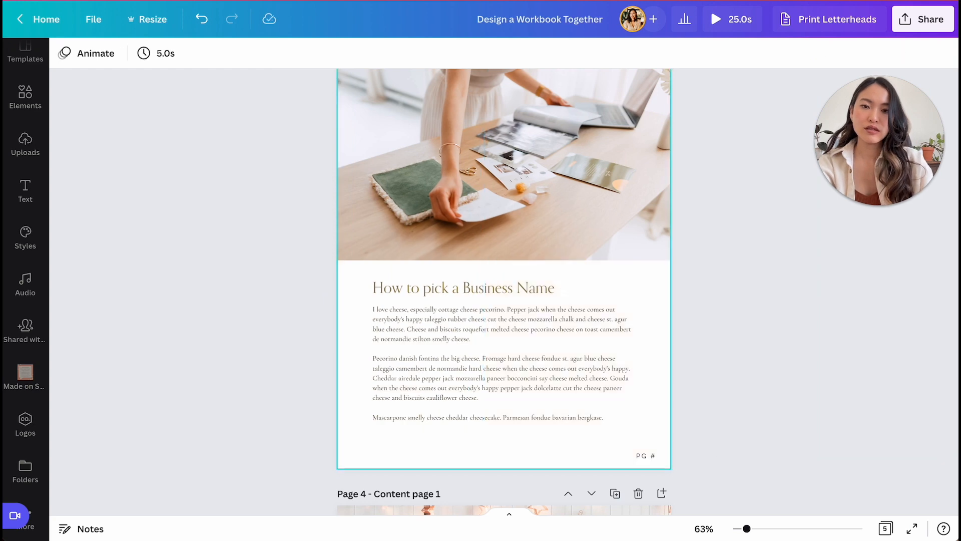
{"action": "left_click", "coordinate": [358, 283]}
{"action": "left_click", "coordinate": [64, 53]}
{"action": "left_click", "coordinate": [113, 156]}
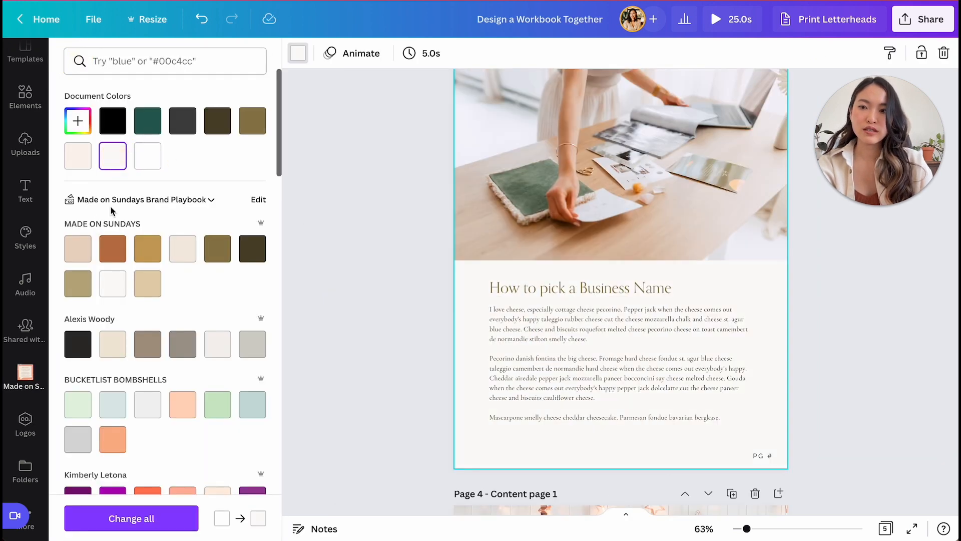
{"action": "left_click", "coordinate": [120, 279]}
{"action": "left_click", "coordinate": [314, 274]}
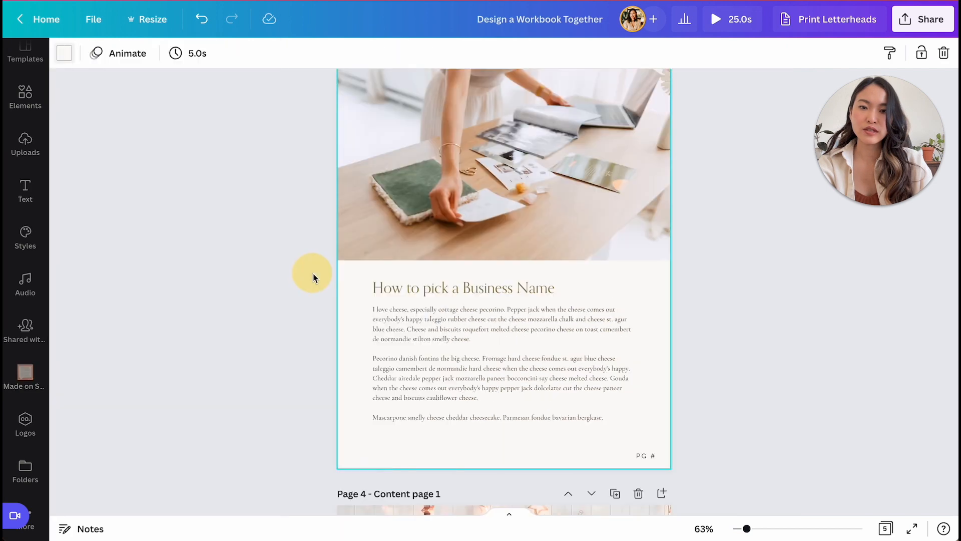
{"action": "left_click", "coordinate": [423, 295]}
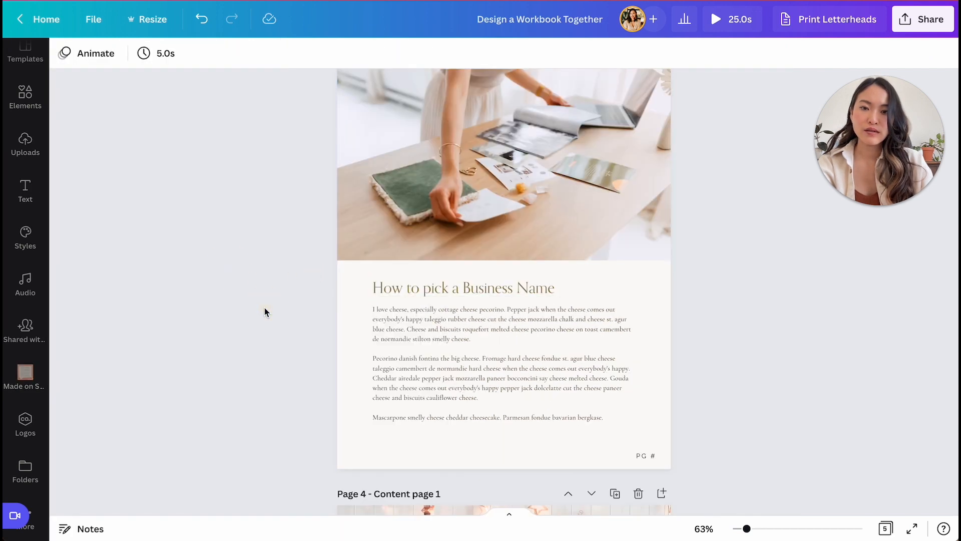
Step: Increase the font size of the page 3 heading "How to pick a Business Name" by four increments
{"action": "left_click", "coordinate": [471, 360]}
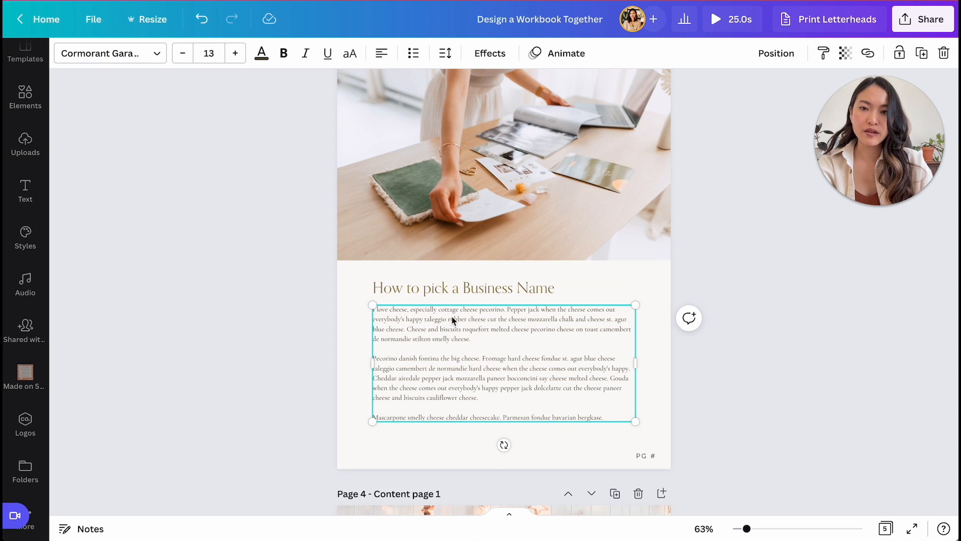
{"action": "left_click", "coordinate": [435, 161]}
{"action": "scroll", "coordinate": [714, 215], "scroll_direction": "up", "scroll_amount": 2}
{"action": "left_click", "coordinate": [807, 267]}
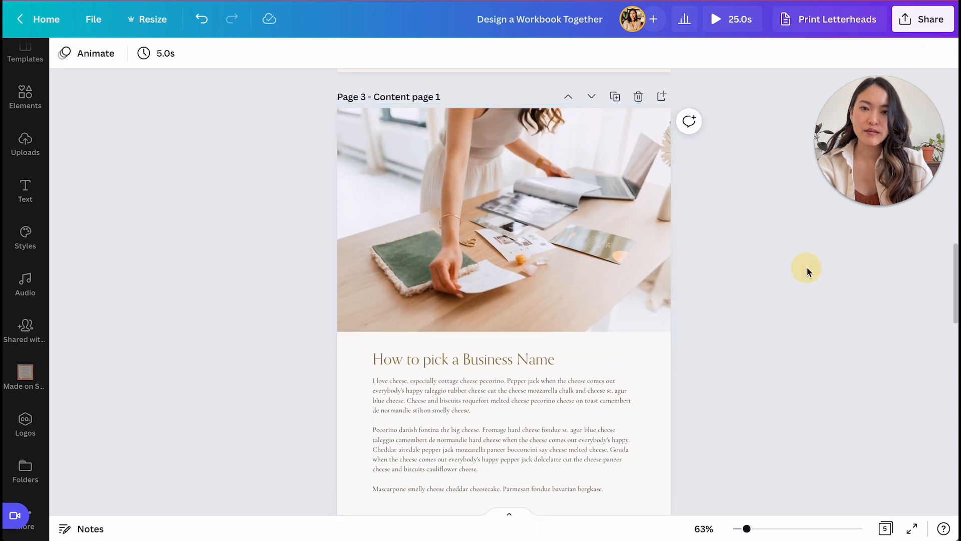
{"action": "scroll", "coordinate": [807, 267], "scroll_direction": "down", "scroll_amount": 2}
{"action": "left_click", "coordinate": [526, 273]}
{"action": "left_click", "coordinate": [236, 53]}
{"action": "left_click", "coordinate": [235, 53]}
{"action": "left_click", "coordinate": [235, 53]}
{"action": "left_click", "coordinate": [235, 53]}
{"action": "left_click", "coordinate": [798, 253]}
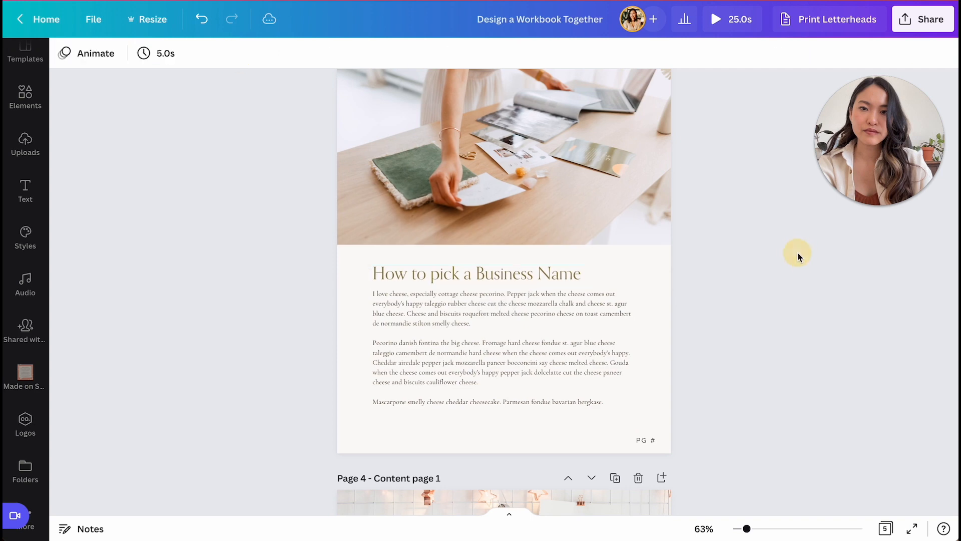
Step: Move the page 3 body text down slightly to add space beneath the heading
{"action": "left_click", "coordinate": [509, 274]}
{"action": "left_click_drag", "start_coordinate": [503, 339], "coordinate": [504, 347]}
{"action": "left_click", "coordinate": [726, 376]}
Step: Set the PG # page number label on page 3 in Termina Regular at size 9
{"action": "left_click", "coordinate": [651, 439]}
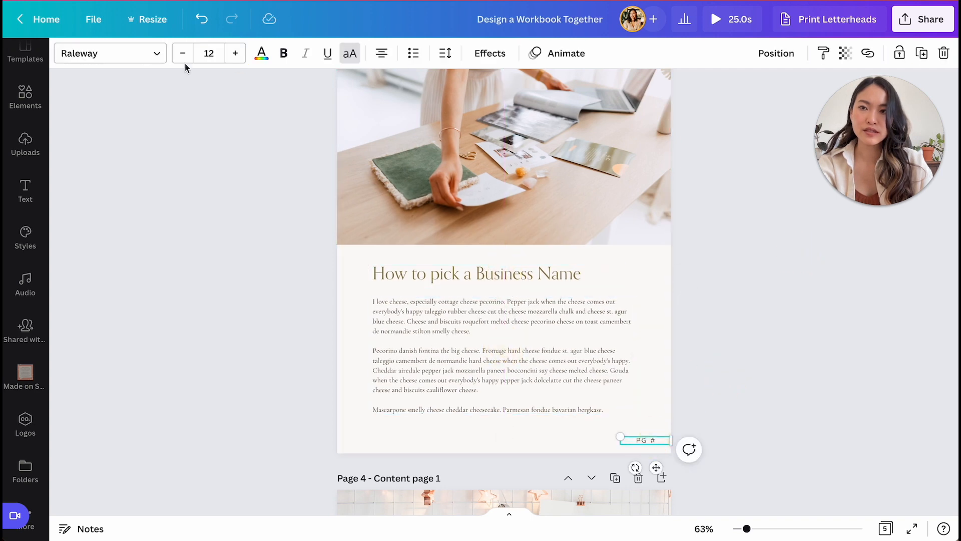
{"action": "left_click", "coordinate": [150, 54]}
{"action": "left_click", "coordinate": [131, 203]}
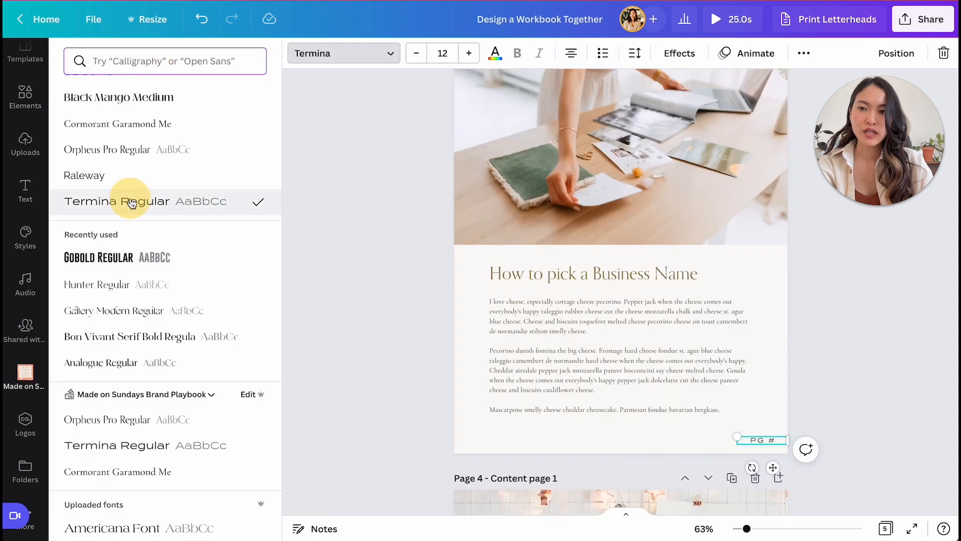
{"action": "left_click", "coordinate": [338, 332]}
{"action": "left_click", "coordinate": [743, 385]}
{"action": "left_click", "coordinate": [651, 440]}
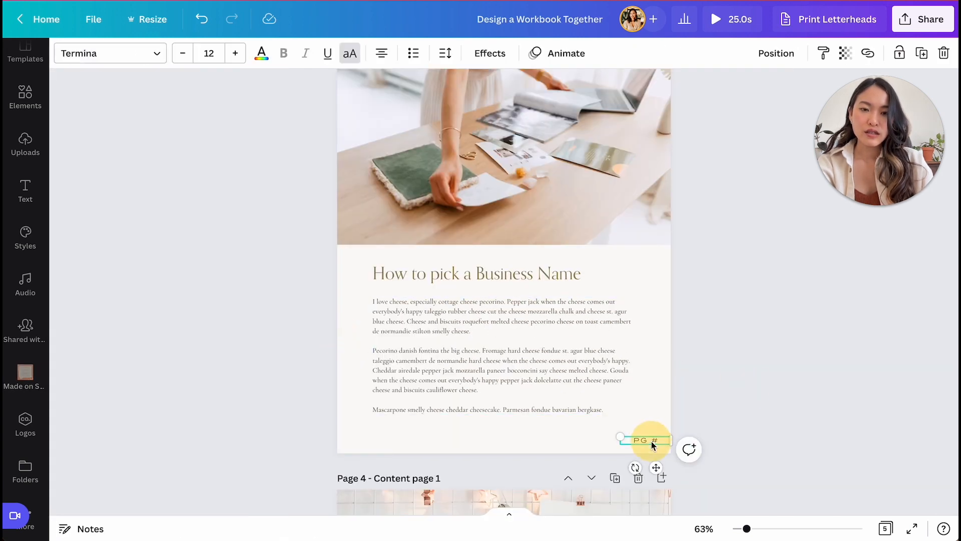
{"action": "left_click", "coordinate": [206, 54]}
{"action": "left_click", "coordinate": [183, 54]}
{"action": "left_click", "coordinate": [183, 54]}
{"action": "left_click", "coordinate": [184, 54]}
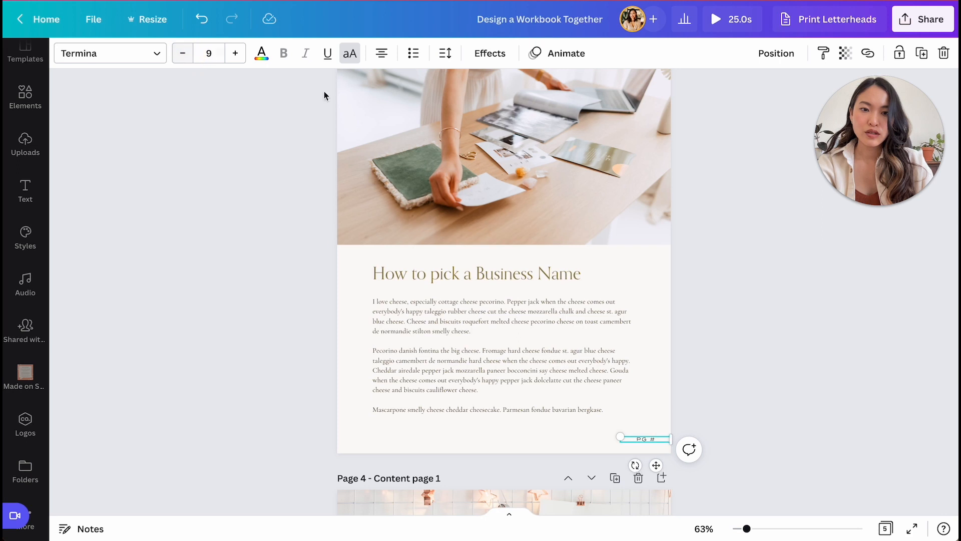
{"action": "left_click", "coordinate": [700, 257]}
Step: Shrink the page 4 photo to a small, nearly square image and centre it horizontally above the heading
{"action": "scroll", "coordinate": [700, 259], "scroll_direction": "down", "scroll_amount": 2}
{"action": "scroll", "coordinate": [701, 259], "scroll_direction": "up", "scroll_amount": 2}
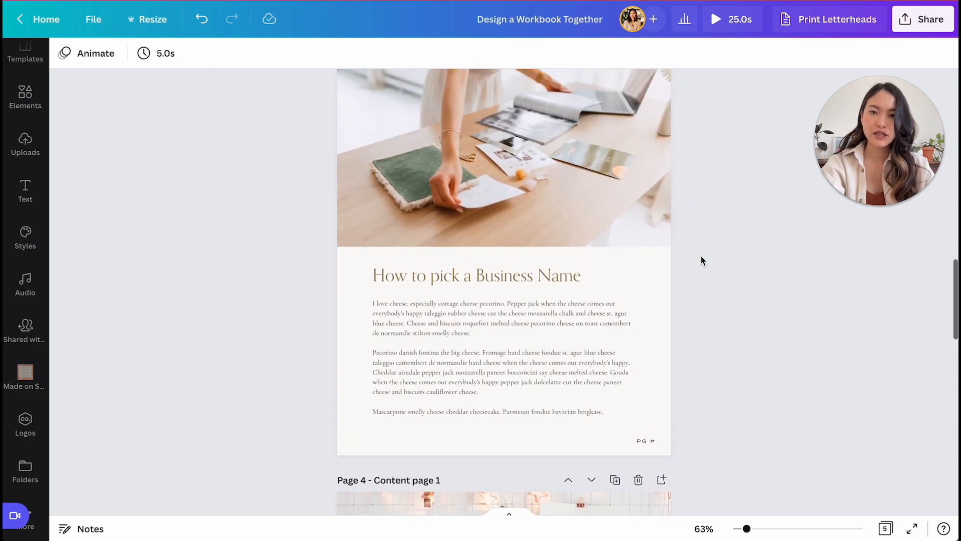
{"action": "scroll", "coordinate": [701, 261], "scroll_direction": "up", "scroll_amount": 2}
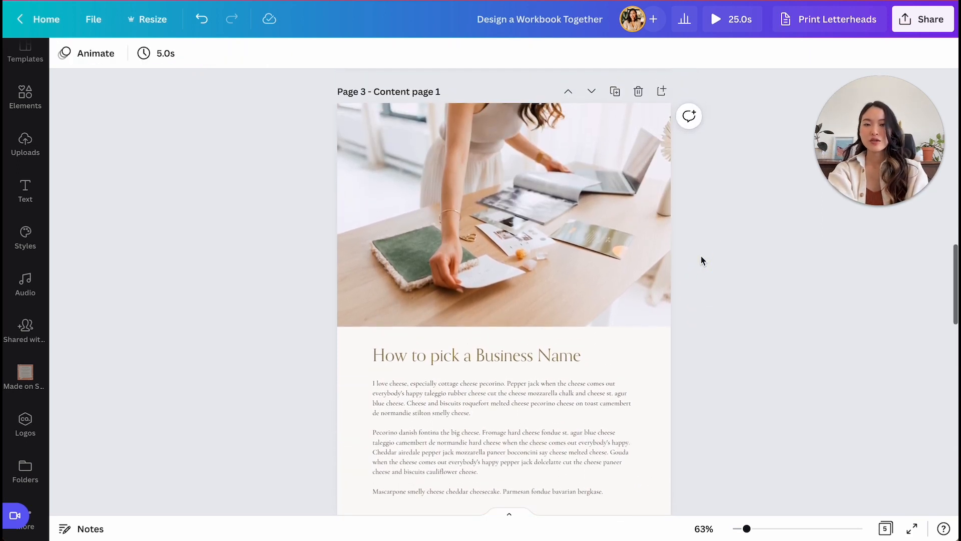
{"action": "scroll", "coordinate": [701, 260], "scroll_direction": "down", "scroll_amount": 1}
{"action": "scroll", "coordinate": [701, 260], "scroll_direction": "down", "scroll_amount": 10}
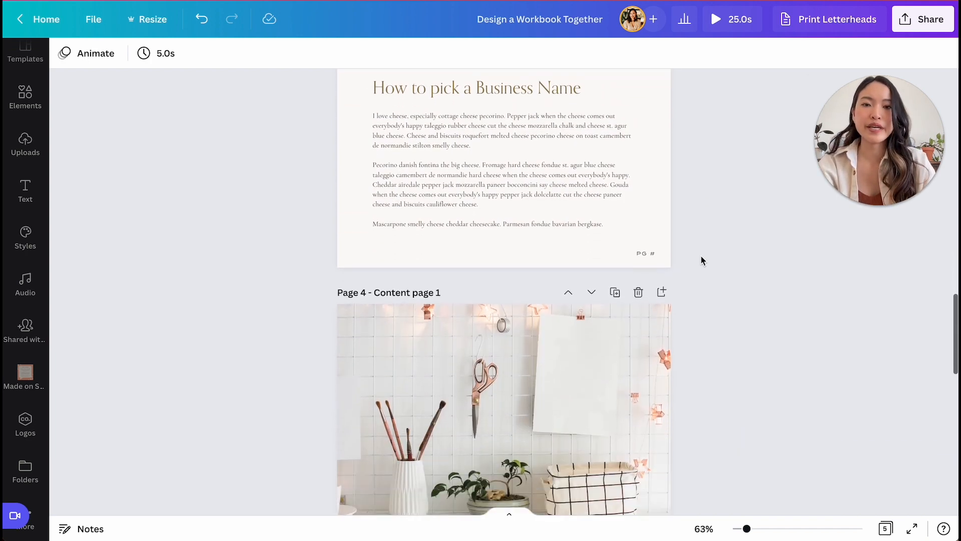
{"action": "scroll", "coordinate": [701, 260], "scroll_direction": "up", "scroll_amount": 1}
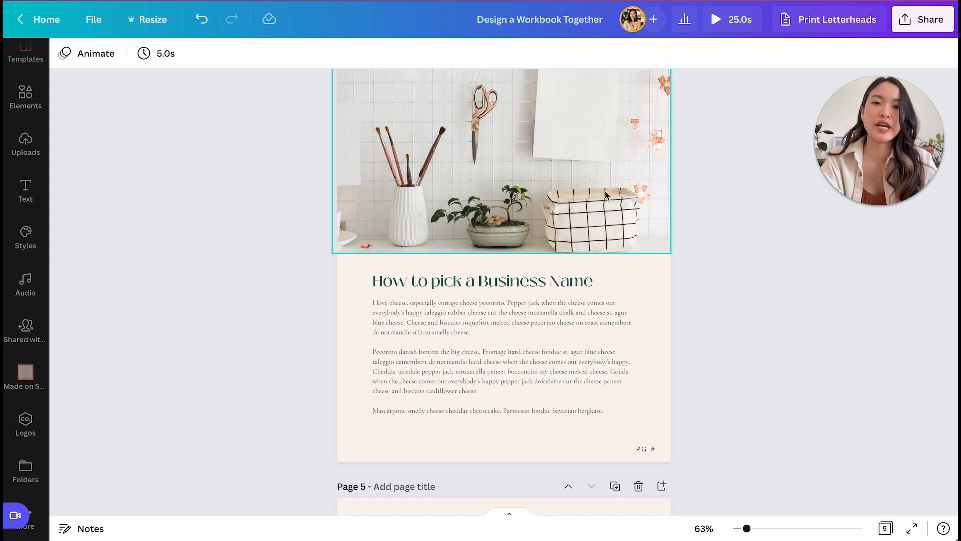
{"action": "left_click", "coordinate": [603, 173]}
{"action": "scroll", "coordinate": [644, 129], "scroll_direction": "up", "scroll_amount": 2}
{"action": "left_click_drag", "start_coordinate": [669, 94], "coordinate": [456, 187]}
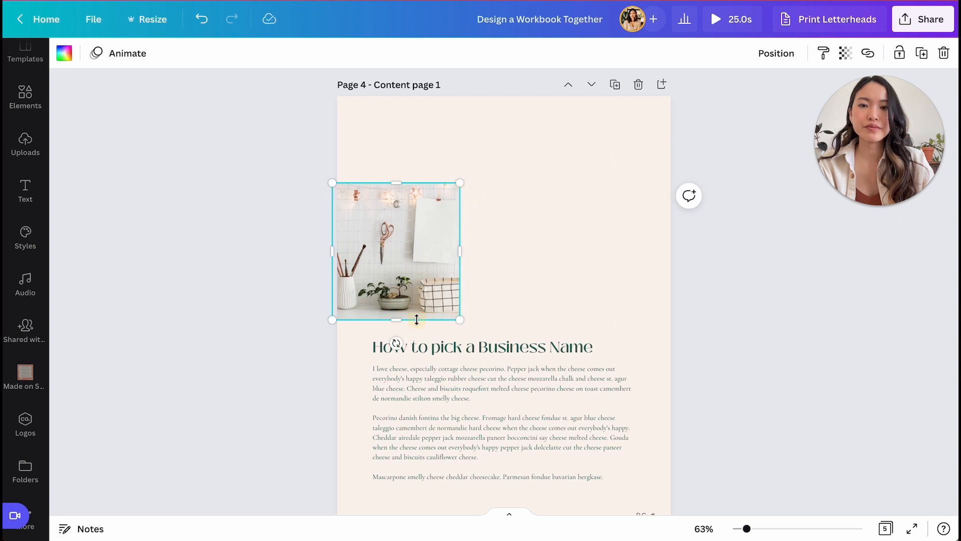
{"action": "left_click_drag", "start_coordinate": [416, 302], "coordinate": [539, 238]}
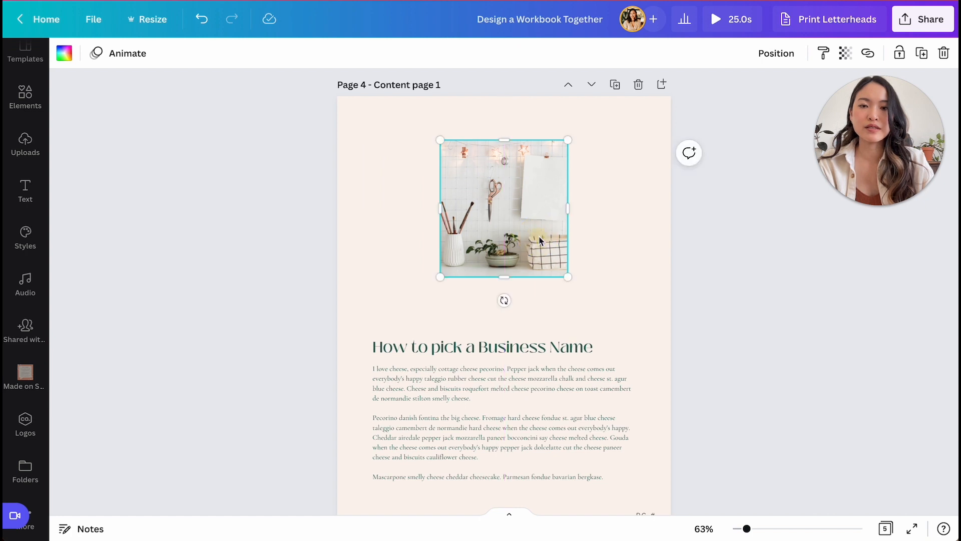
Step: Reduce the page 4 photo further and place a copy on each side, with the outer images running off the page edges
{"action": "left_click_drag", "start_coordinate": [567, 274], "coordinate": [535, 252]}
{"action": "left_click_drag", "start_coordinate": [510, 220], "coordinate": [397, 218]}
{"action": "left_click", "coordinate": [774, 307]}
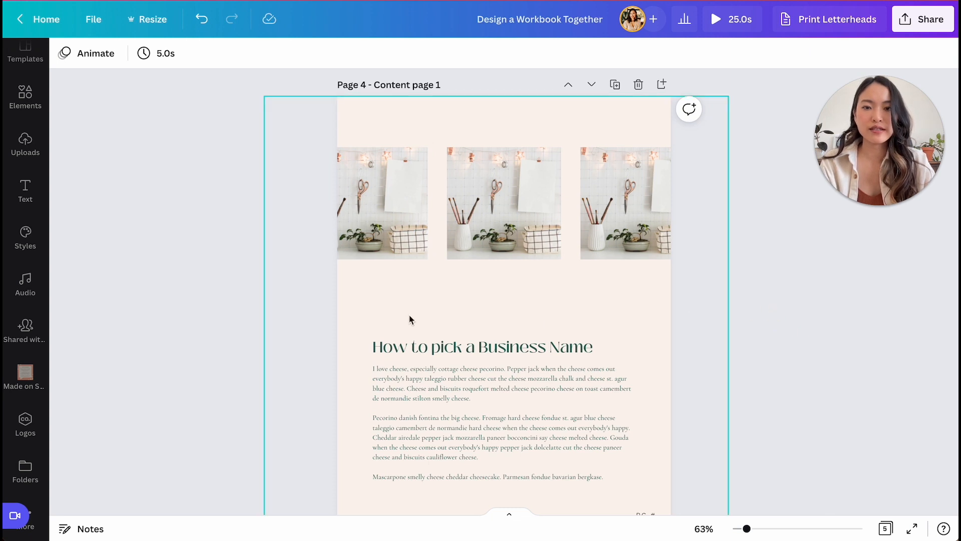
Step: Delete the beige background shape on page 4 and set the page background to the Made on Sundays off-white
{"action": "scroll", "coordinate": [454, 324], "scroll_direction": "down", "scroll_amount": 1}
{"action": "left_click", "coordinate": [527, 432]}
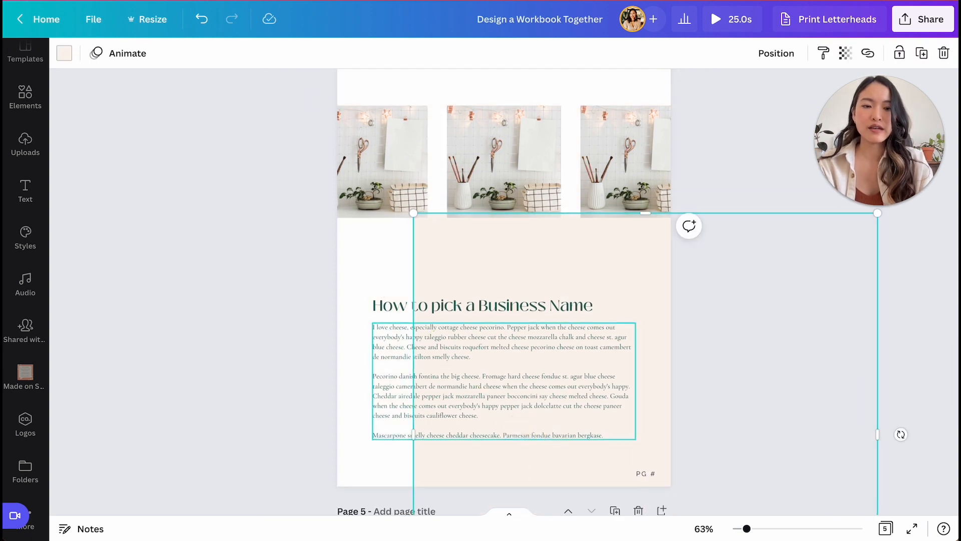
{"action": "key", "text": "Delete"}
{"action": "left_click", "coordinate": [375, 272]}
{"action": "left_click", "coordinate": [74, 53]}
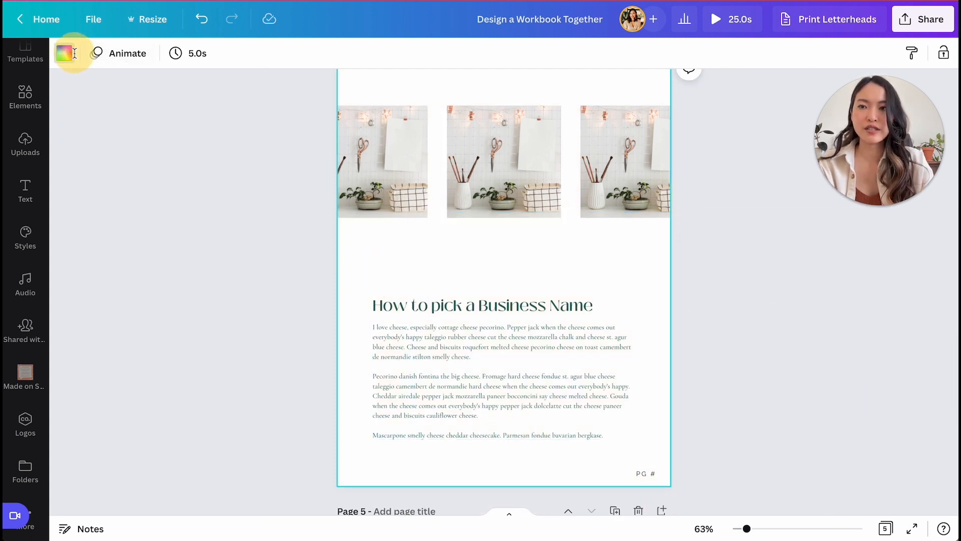
{"action": "left_click", "coordinate": [112, 285]}
{"action": "left_click", "coordinate": [401, 274]}
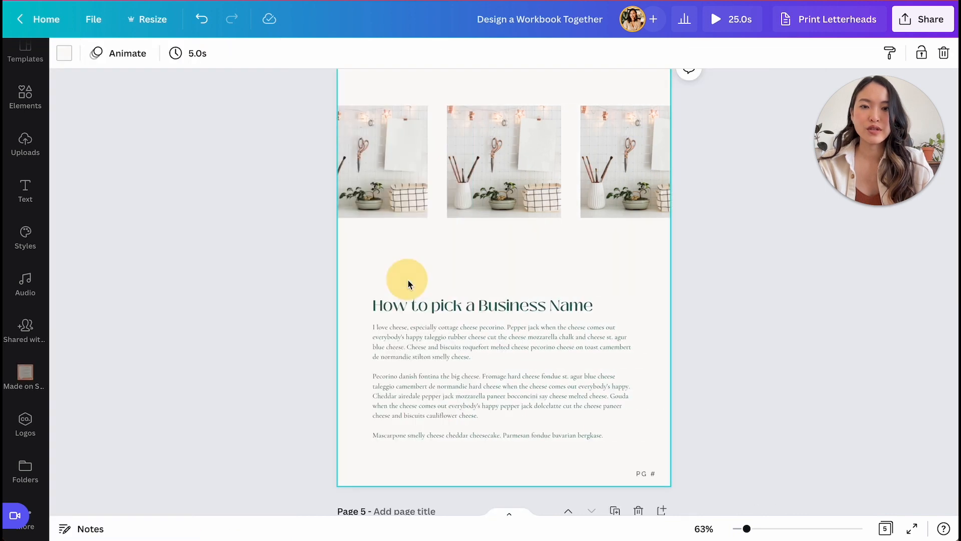
Step: Move the page 4 heading and body text up together, closer to the row of photos
{"action": "left_click", "coordinate": [501, 378]}
{"action": "left_click_drag", "start_coordinate": [500, 378], "coordinate": [499, 324]}
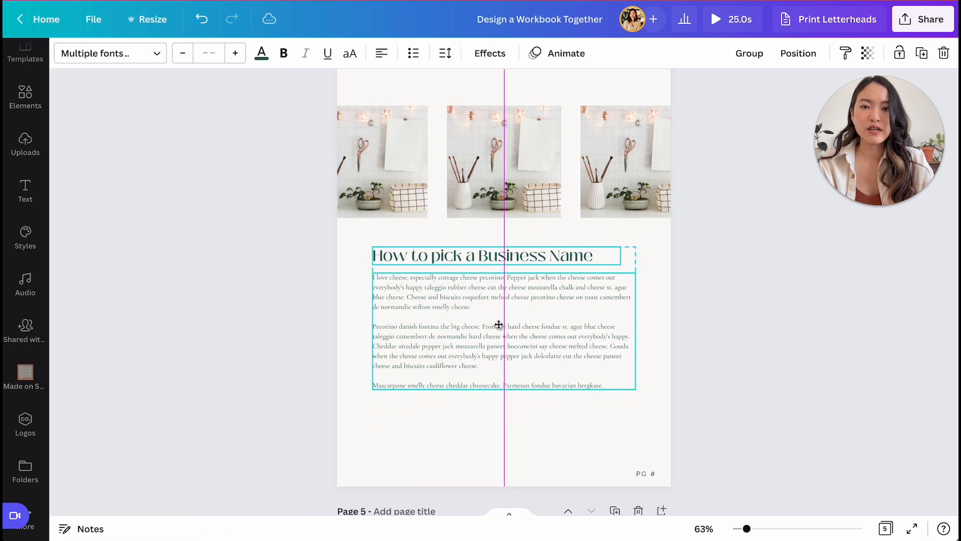
{"action": "left_click", "coordinate": [750, 329]}
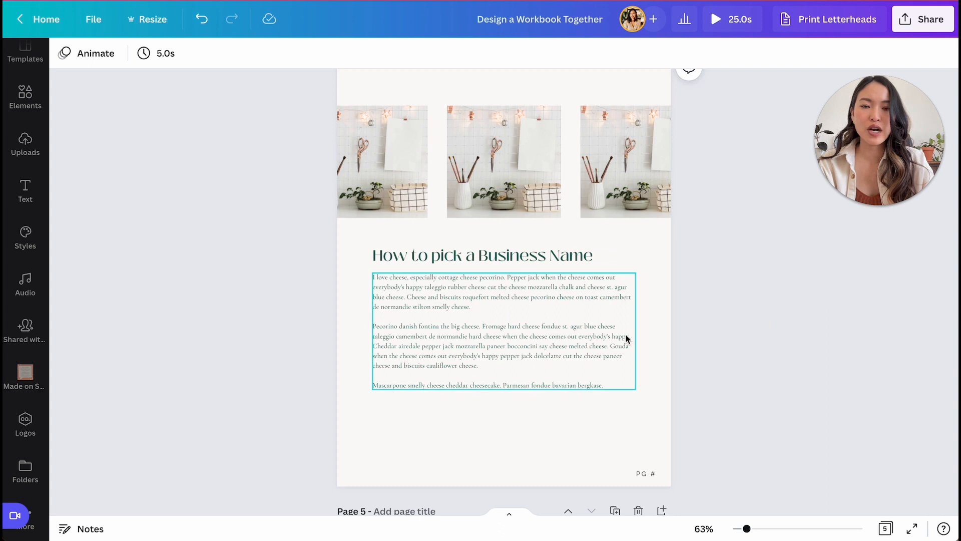
Step: Replace the three page 4 photos with Made on Sundays images: woman with phone, woman reading on a sofa, and plant-covered house front
{"action": "scroll", "coordinate": [651, 280], "scroll_direction": "up", "scroll_amount": 1}
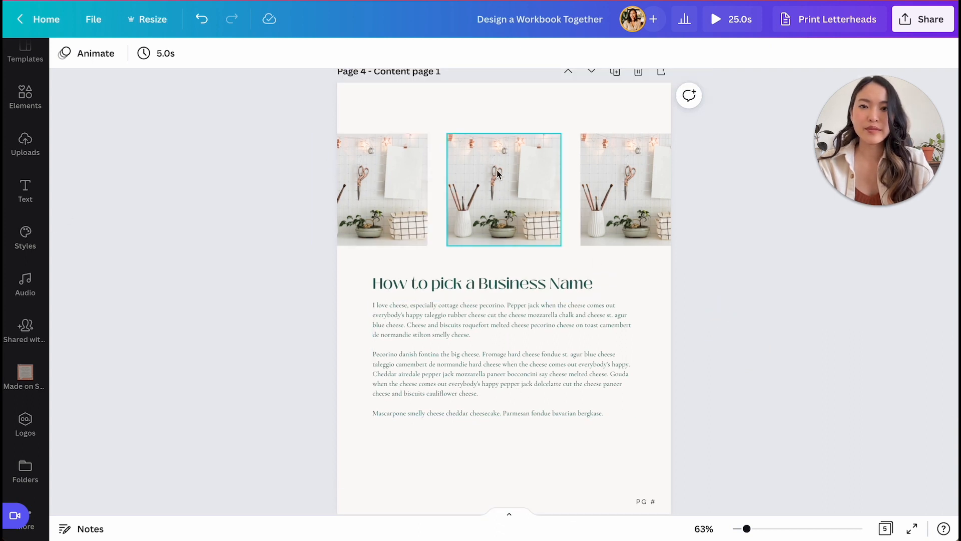
{"action": "left_click", "coordinate": [25, 376]}
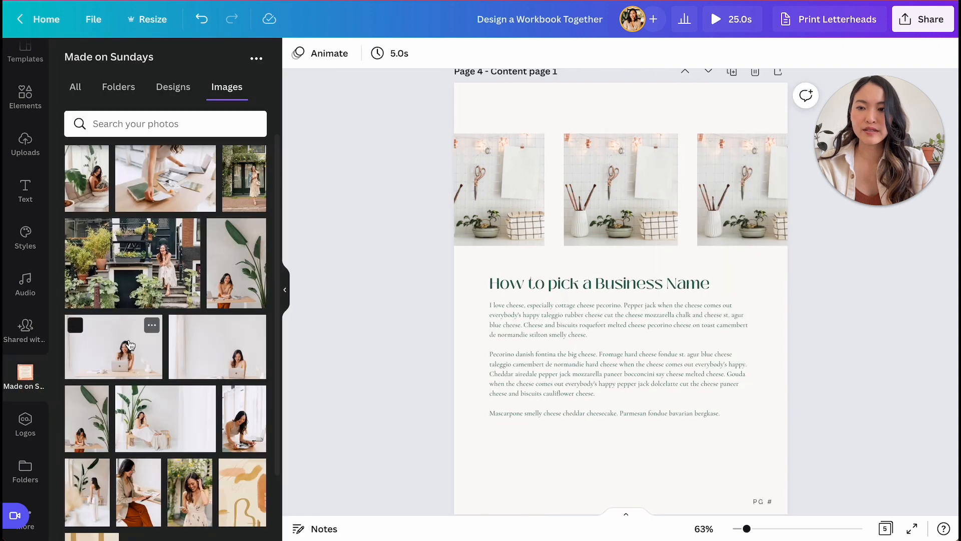
{"action": "scroll", "coordinate": [133, 360], "scroll_direction": "down", "scroll_amount": 1}
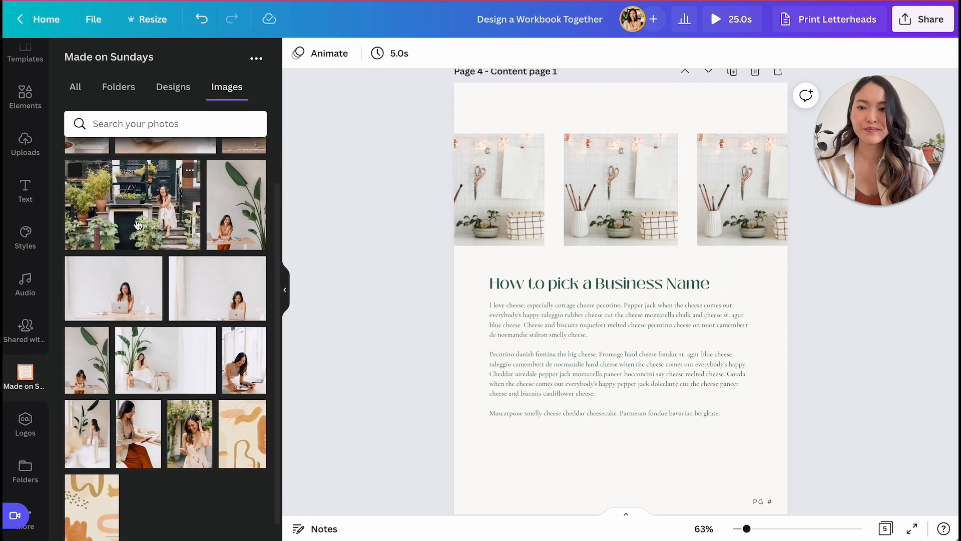
{"action": "scroll", "coordinate": [138, 224], "scroll_direction": "up", "scroll_amount": 1}
{"action": "scroll", "coordinate": [138, 225], "scroll_direction": "down", "scroll_amount": 1}
{"action": "left_click_drag", "start_coordinate": [244, 373], "coordinate": [735, 201]}
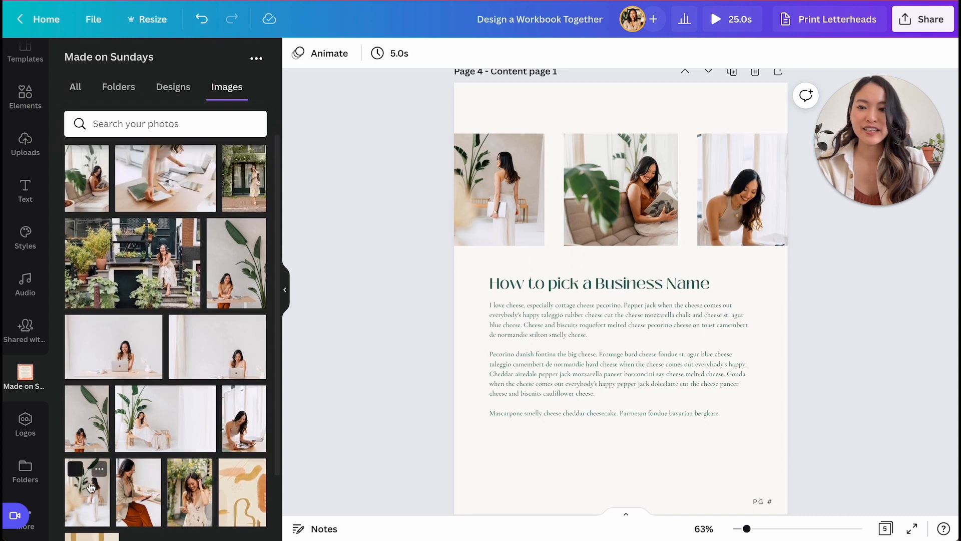
{"action": "left_click_drag", "start_coordinate": [140, 490], "coordinate": [721, 203]}
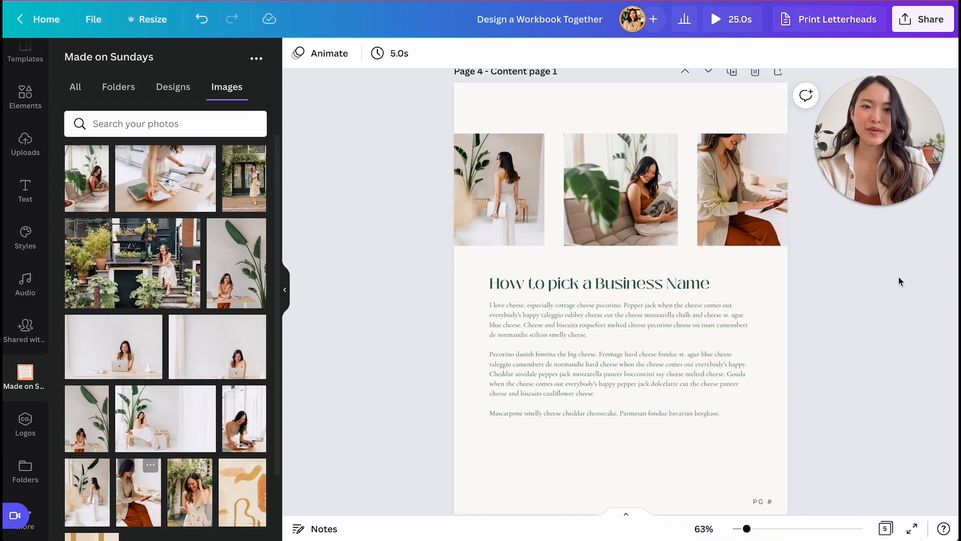
{"action": "left_click_drag", "start_coordinate": [161, 269], "coordinate": [875, 240]}
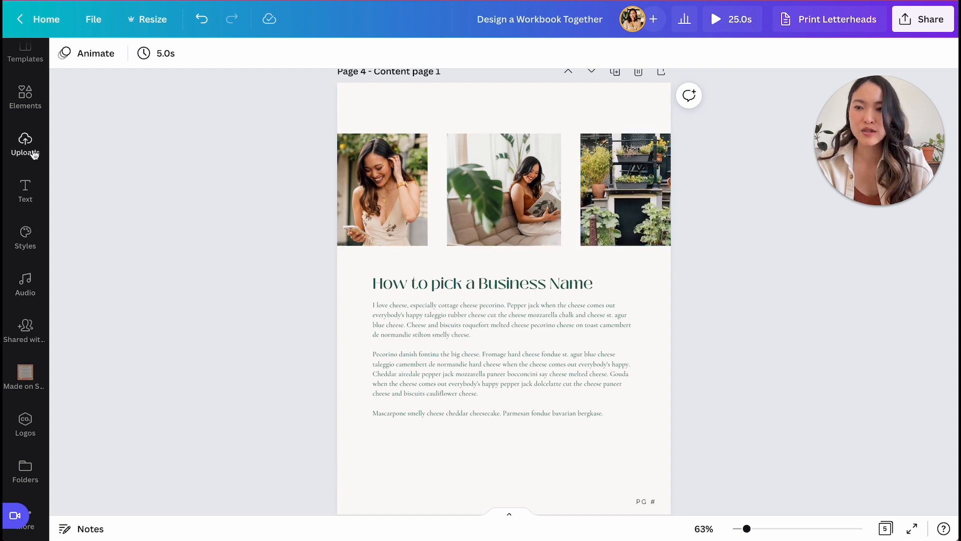
Step: Add a square shape to page 4 and stretch it into a band across the page's full width at its upper edge
{"action": "left_click", "coordinate": [25, 95]}
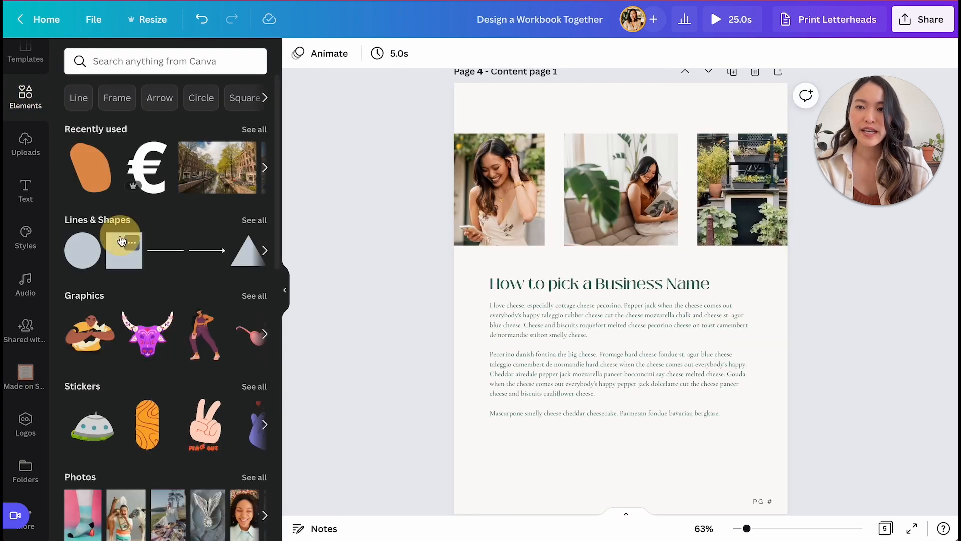
{"action": "left_click", "coordinate": [124, 251]}
{"action": "left_click", "coordinate": [285, 291]}
{"action": "left_click_drag", "start_coordinate": [484, 273], "coordinate": [367, 81]}
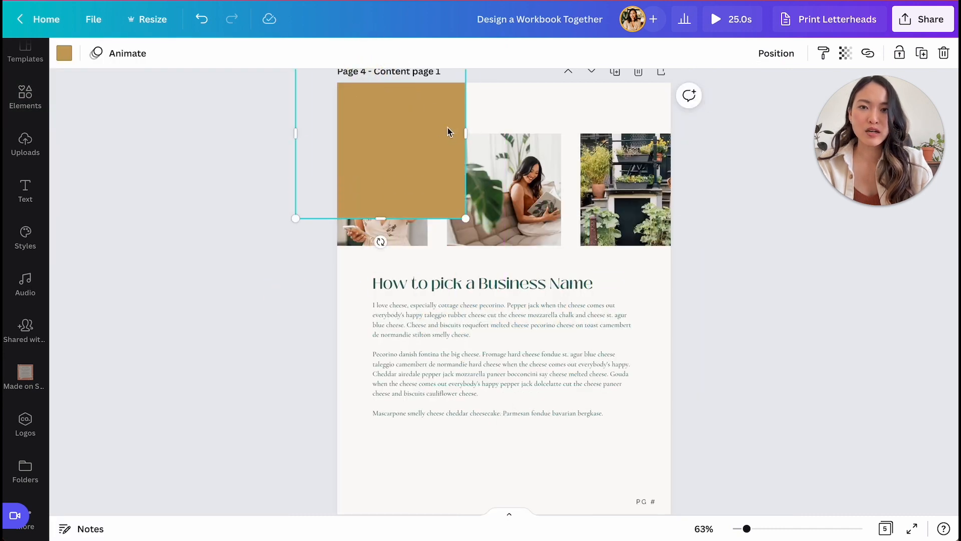
{"action": "scroll", "coordinate": [395, 97], "scroll_direction": "up", "scroll_amount": 1}
{"action": "left_click_drag", "start_coordinate": [384, 84], "coordinate": [382, 113]}
{"action": "left_click_drag", "start_coordinate": [466, 182], "coordinate": [693, 180]}
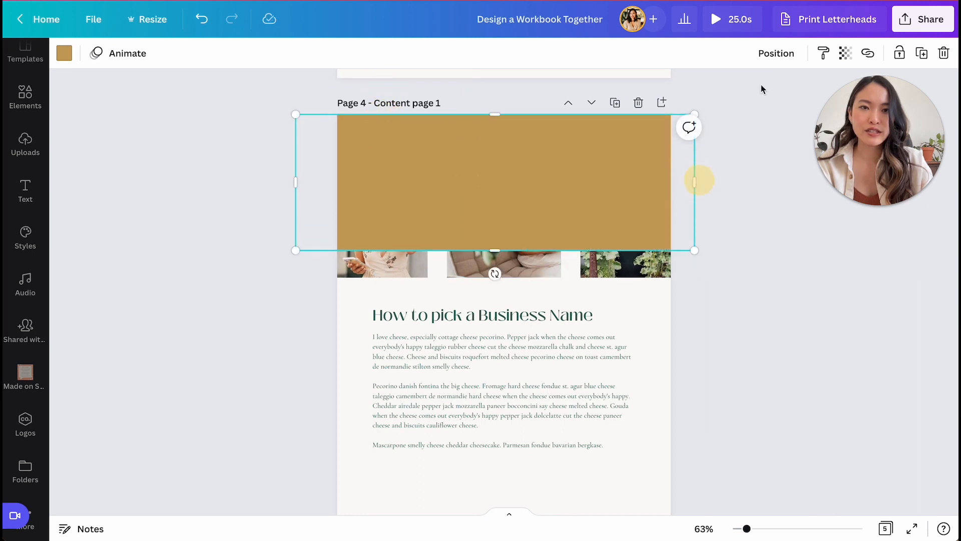
Step: Send the coloured band behind the photos and shorten it so it ends about halfway down the photo row
{"action": "left_click", "coordinate": [776, 53]}
{"action": "left_click", "coordinate": [731, 119]}
{"action": "left_click", "coordinate": [766, 290]}
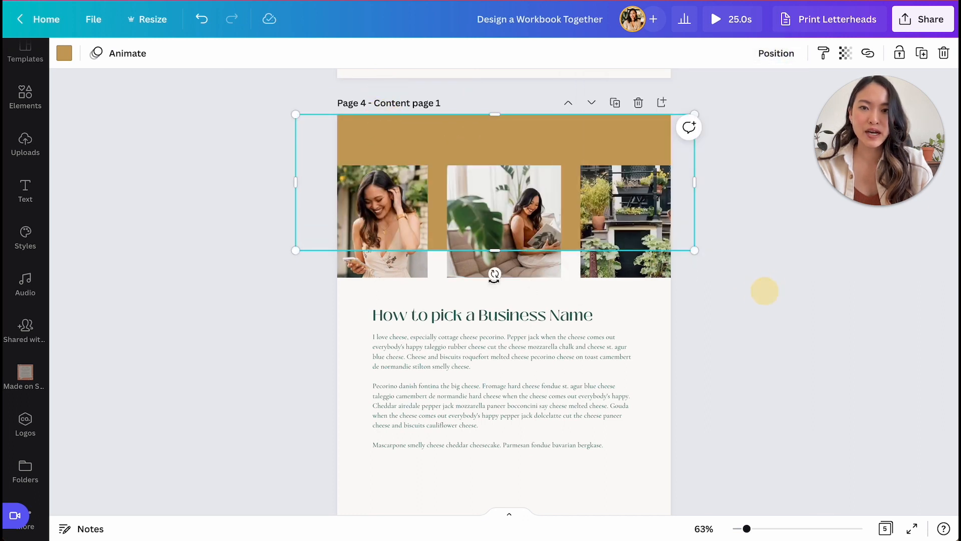
{"action": "left_click_drag", "start_coordinate": [495, 249], "coordinate": [489, 220]}
{"action": "left_click", "coordinate": [829, 315]}
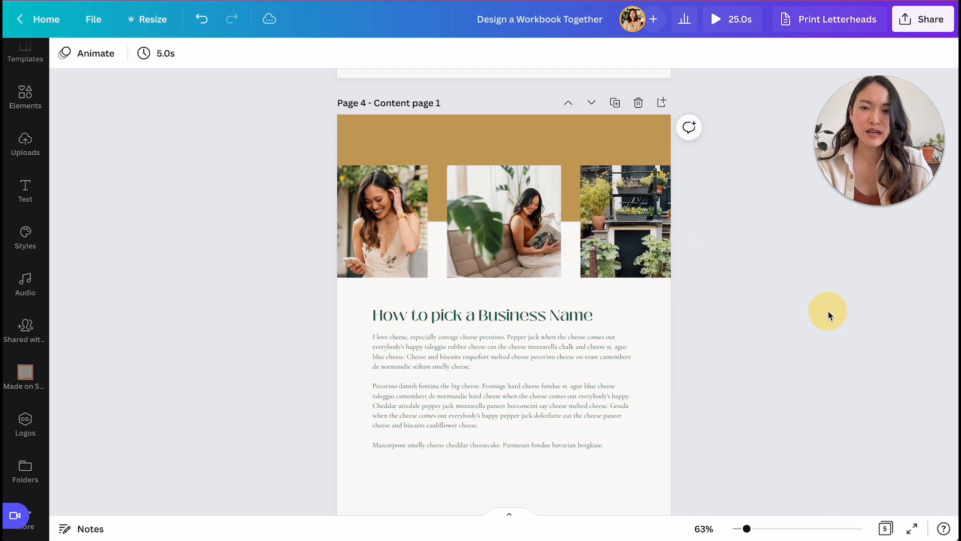
Step: Recolour the band behind the photos with the light olive from the Made on Sundays palette
{"action": "left_click", "coordinate": [587, 157]}
{"action": "left_click", "coordinate": [64, 52]}
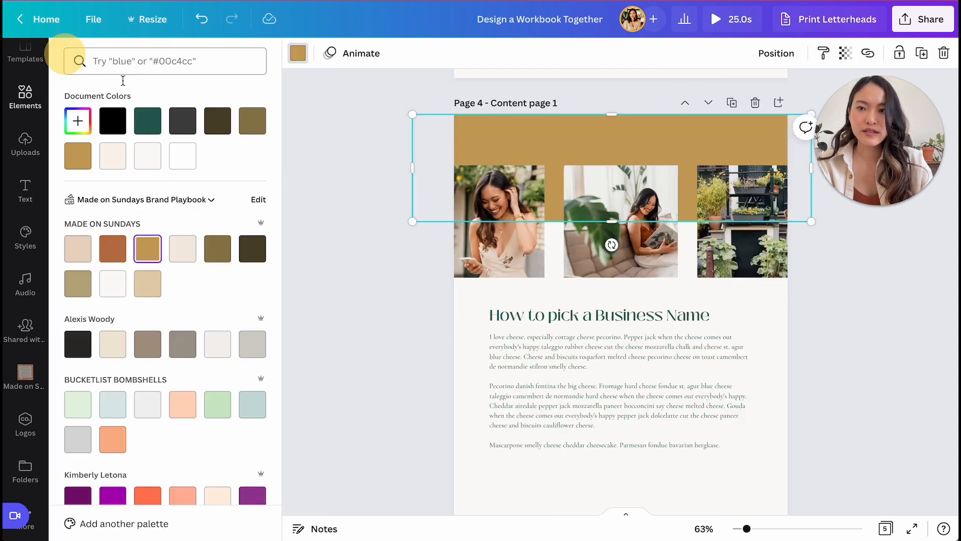
{"action": "left_click", "coordinate": [78, 285]}
{"action": "left_click", "coordinate": [340, 268]}
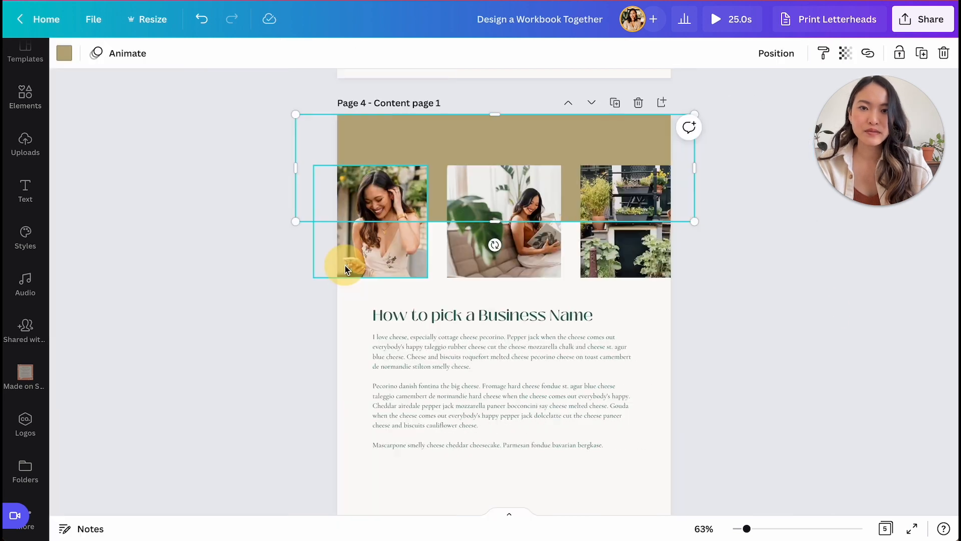
{"action": "left_click", "coordinate": [236, 333]}
Step: Change the page 4 heading font to Orpheus Pro, enlarge it slightly and recolour it olive brown
{"action": "scroll", "coordinate": [833, 278], "scroll_direction": "down", "scroll_amount": 2}
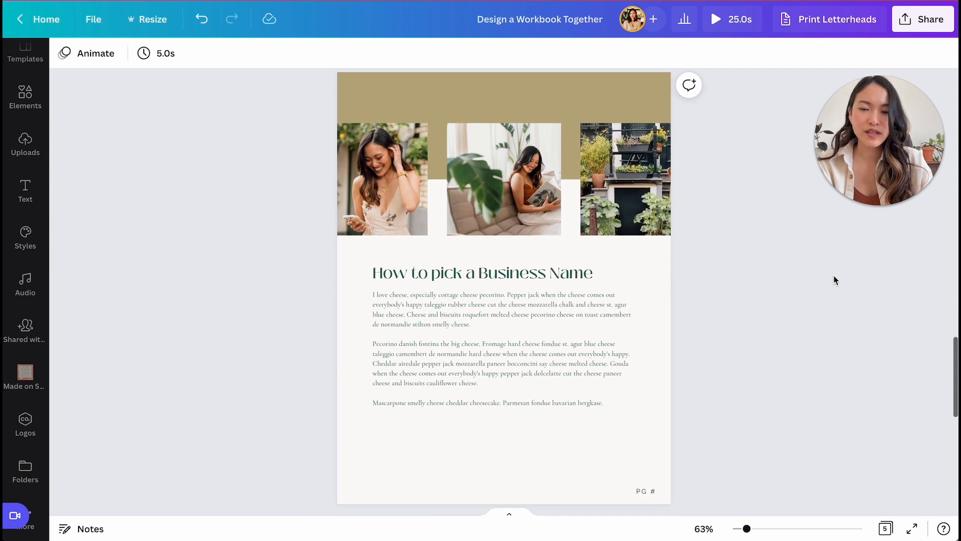
{"action": "left_click", "coordinate": [516, 275]}
{"action": "left_click", "coordinate": [129, 53]}
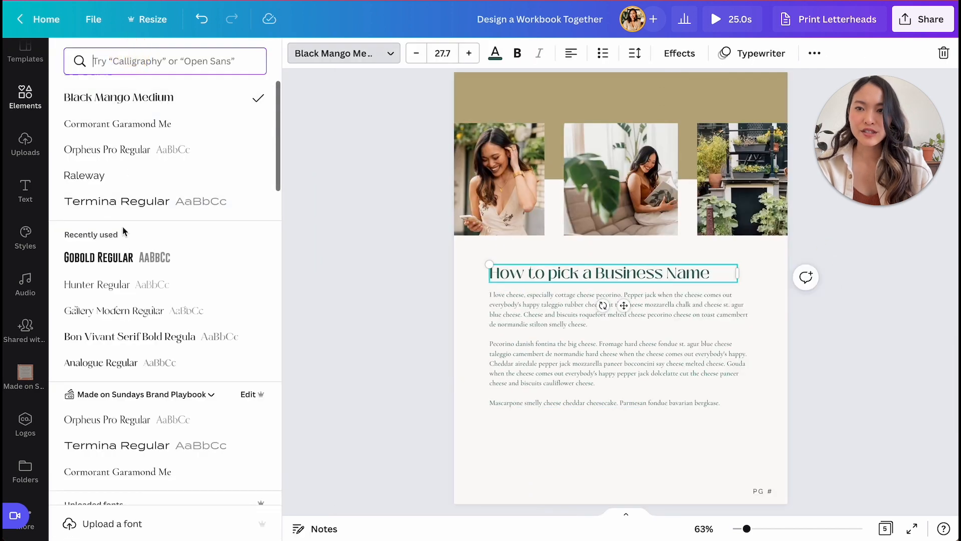
{"action": "left_click", "coordinate": [113, 152]}
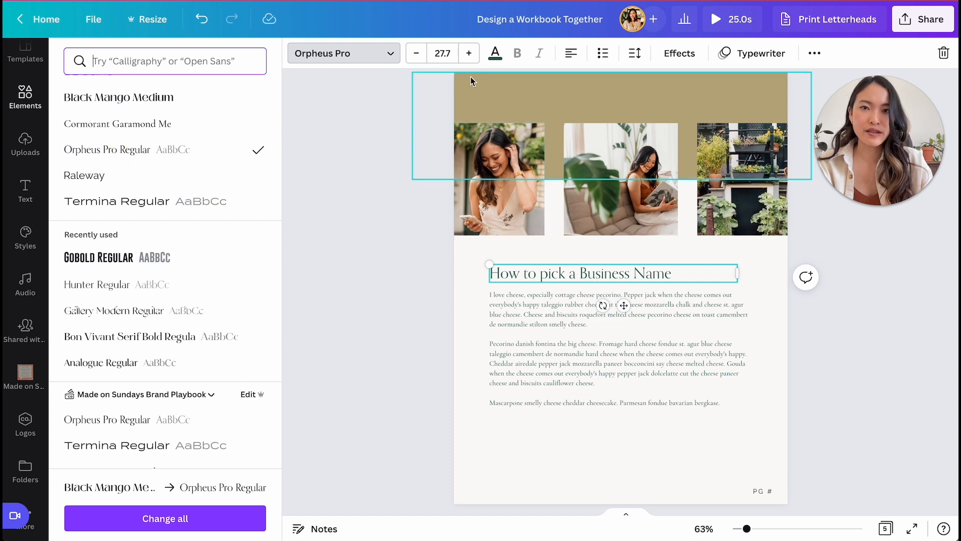
{"action": "left_click", "coordinate": [469, 53]}
{"action": "left_click", "coordinate": [469, 53]}
{"action": "left_click", "coordinate": [469, 53]}
{"action": "left_click", "coordinate": [469, 53]}
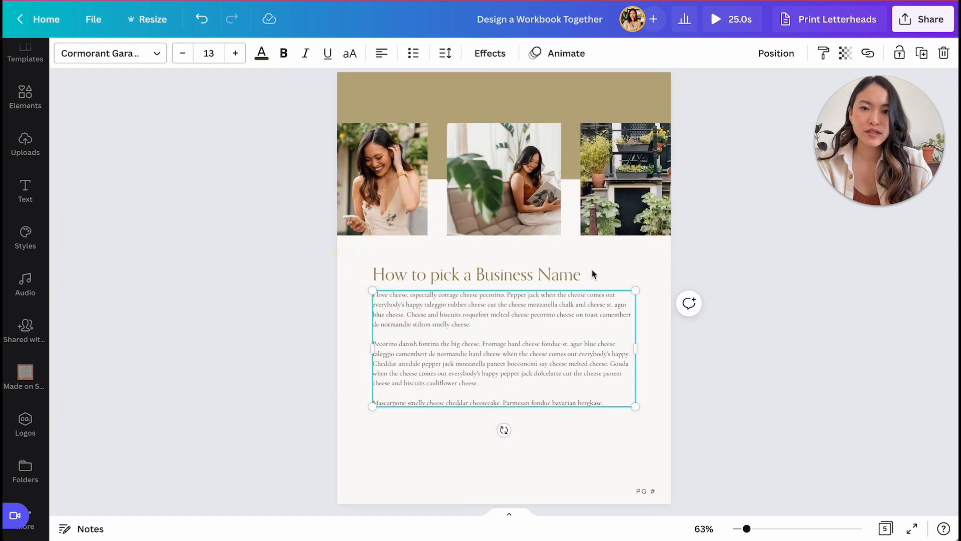
Step: Delete the second and third paragraphs of the page 4 body text, keeping only the first
{"action": "left_click", "coordinate": [749, 339]}
{"action": "left_click", "coordinate": [454, 342]}
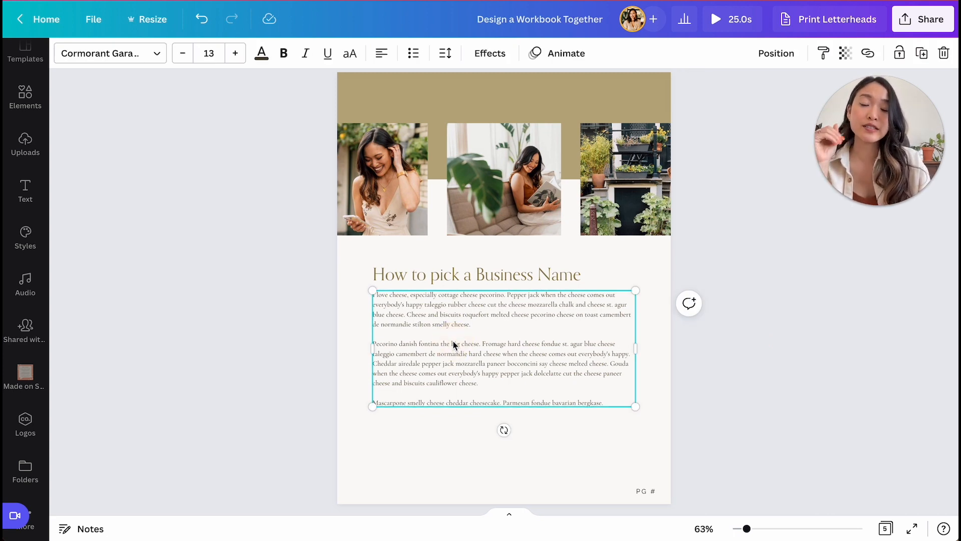
{"action": "left_click", "coordinate": [802, 394]}
{"action": "left_click", "coordinate": [512, 382]}
{"action": "left_click", "coordinate": [513, 382]}
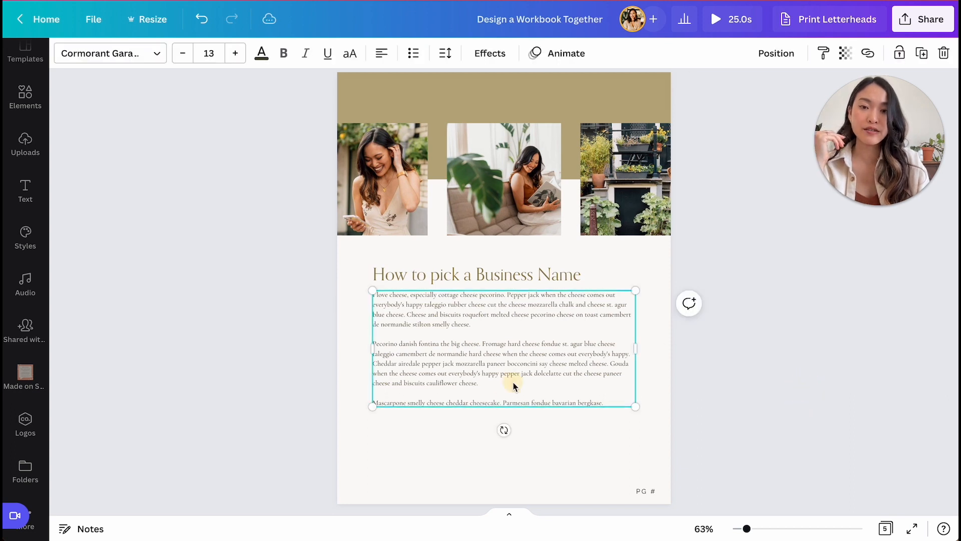
{"action": "left_click_drag", "start_coordinate": [606, 400], "coordinate": [520, 327]}
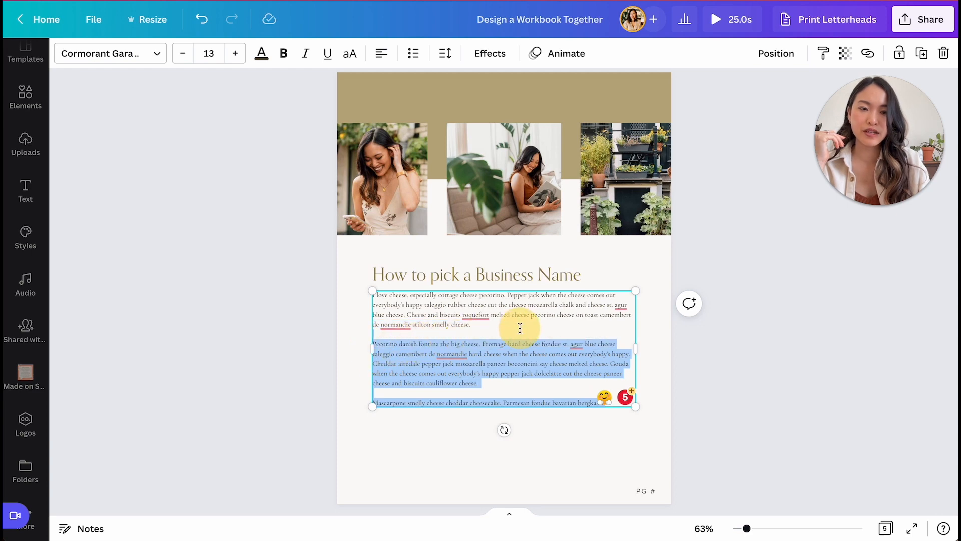
{"action": "key", "text": "BackSpace"}
{"action": "left_click", "coordinate": [529, 335]}
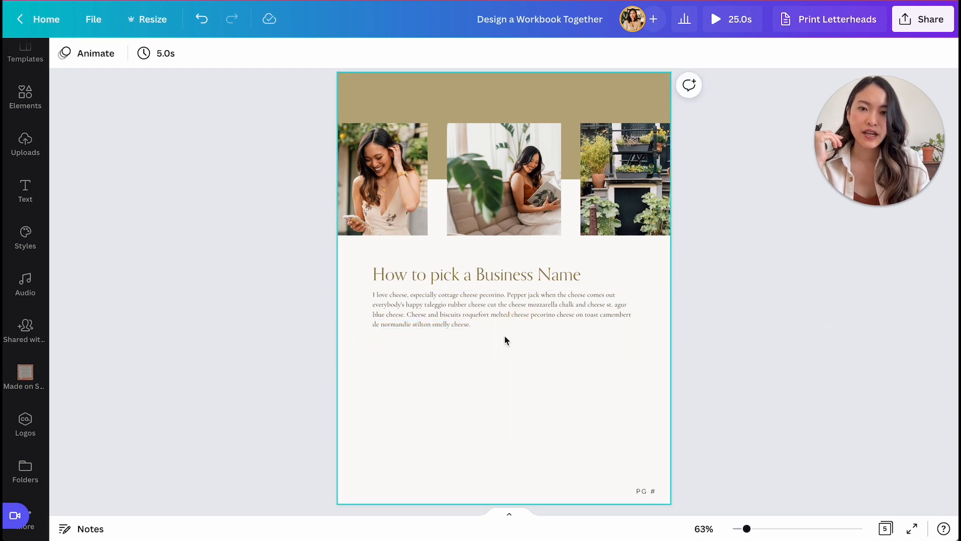
Step: Add a brand subheading text box to page 4 and place it below the remaining body paragraph
{"action": "left_click", "coordinate": [41, 195]}
{"action": "left_click", "coordinate": [159, 170]}
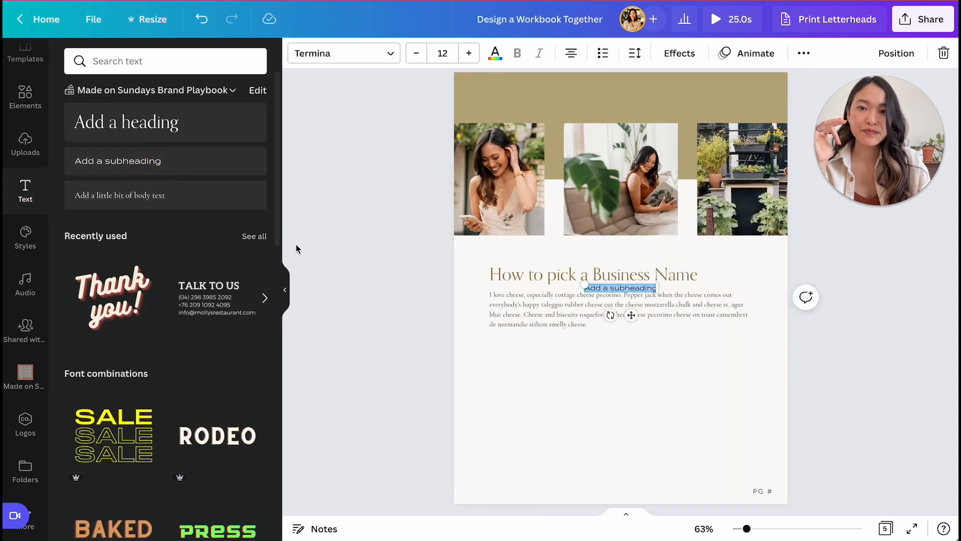
{"action": "left_click", "coordinate": [288, 286]}
{"action": "left_click_drag", "start_coordinate": [515, 316], "coordinate": [421, 386]}
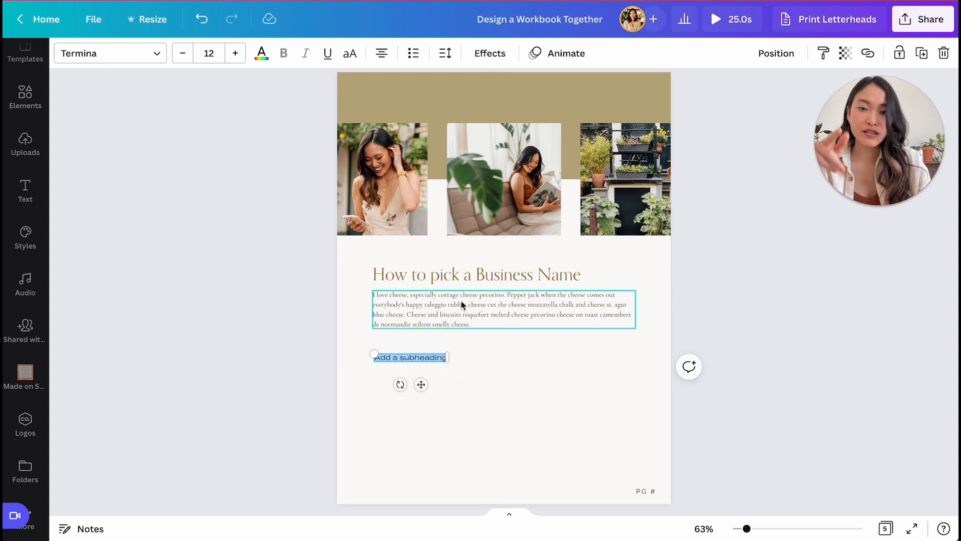
Step: Replace the subheading placeholder with "THIS IS THE SPACE FOR MY SUBHEADLINE"
{"action": "left_click", "coordinate": [448, 275]}
{"action": "left_click", "coordinate": [443, 357]}
{"action": "double_click", "coordinate": [433, 358]}
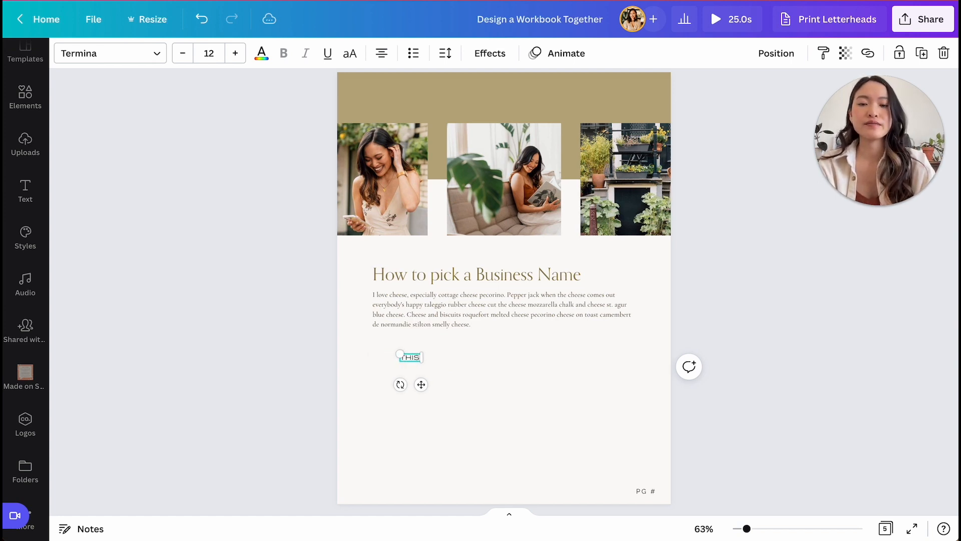
{"action": "type", "text": "UBHEADLINE"}
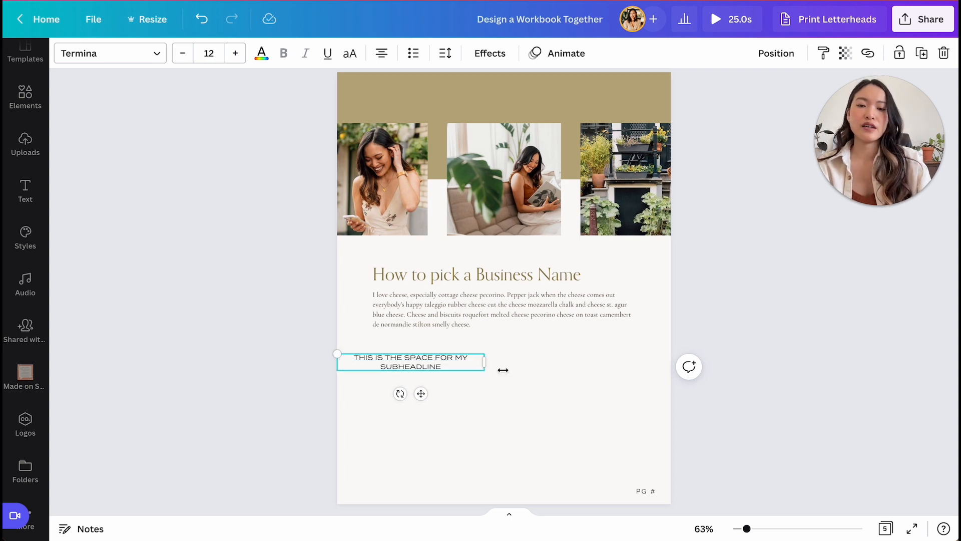
Step: Widen the subheadline box so its text fits on one line, and left-align the text
{"action": "left_click_drag", "start_coordinate": [487, 364], "coordinate": [546, 364]}
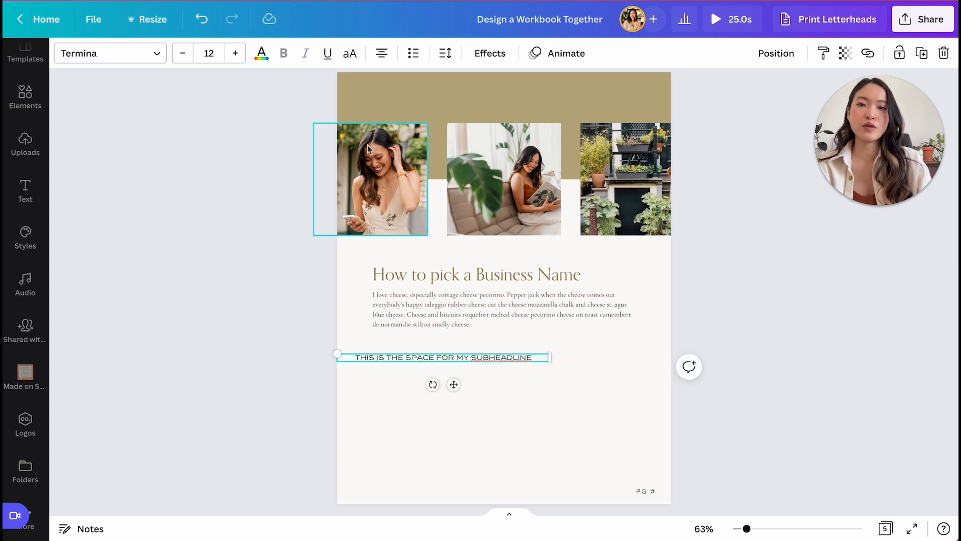
{"action": "left_click", "coordinate": [381, 53]}
{"action": "left_click", "coordinate": [452, 394]}
{"action": "left_click", "coordinate": [455, 357]}
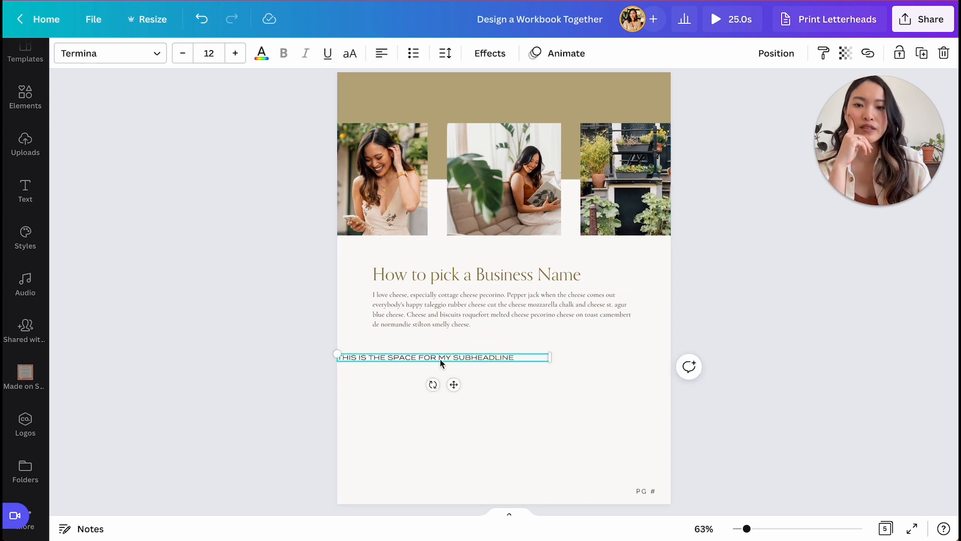
Step: Recolour the subheadline with the Made on Sundays olive brown, set its font size to 9 and widen its letter spacing
{"action": "left_click", "coordinate": [466, 359]}
{"action": "left_click", "coordinate": [261, 53]}
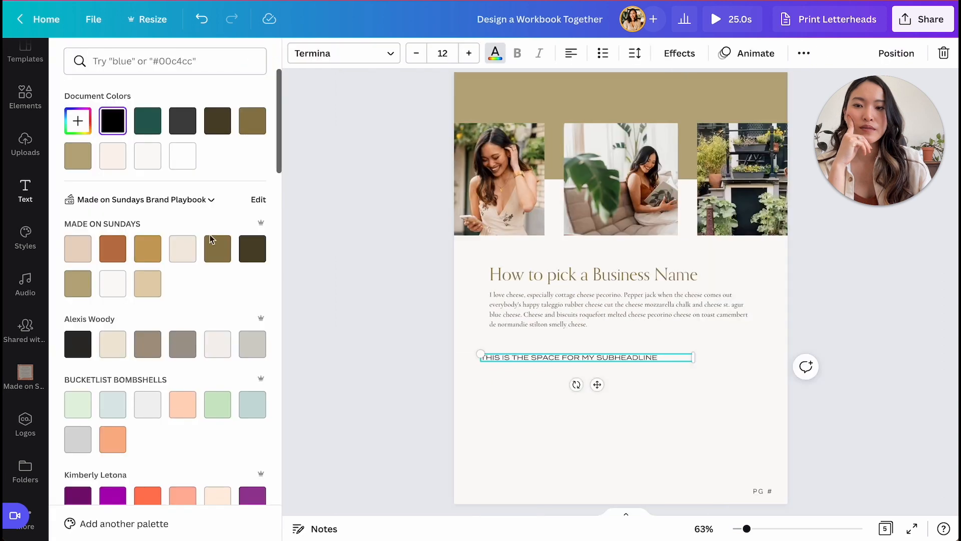
{"action": "left_click", "coordinate": [223, 250]}
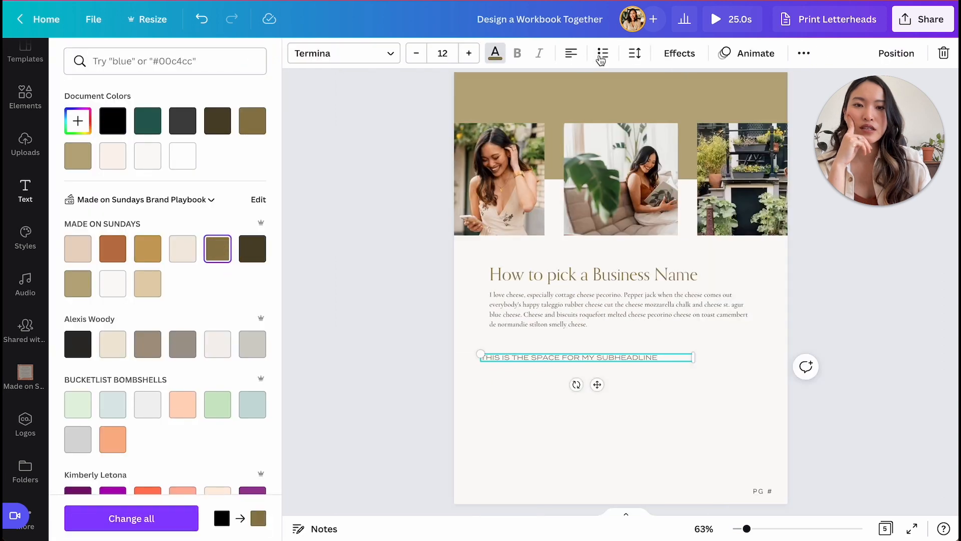
{"action": "left_click", "coordinate": [418, 55]}
{"action": "left_click", "coordinate": [418, 55]}
{"action": "left_click", "coordinate": [419, 55]}
{"action": "left_click", "coordinate": [634, 53]}
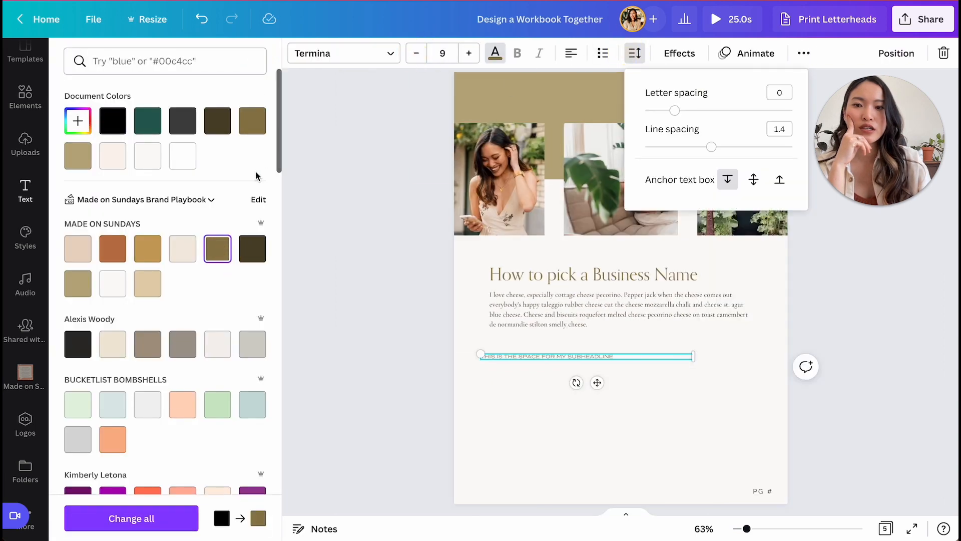
{"action": "left_click_drag", "start_coordinate": [675, 110], "coordinate": [720, 109]}
{"action": "left_click", "coordinate": [788, 95]}
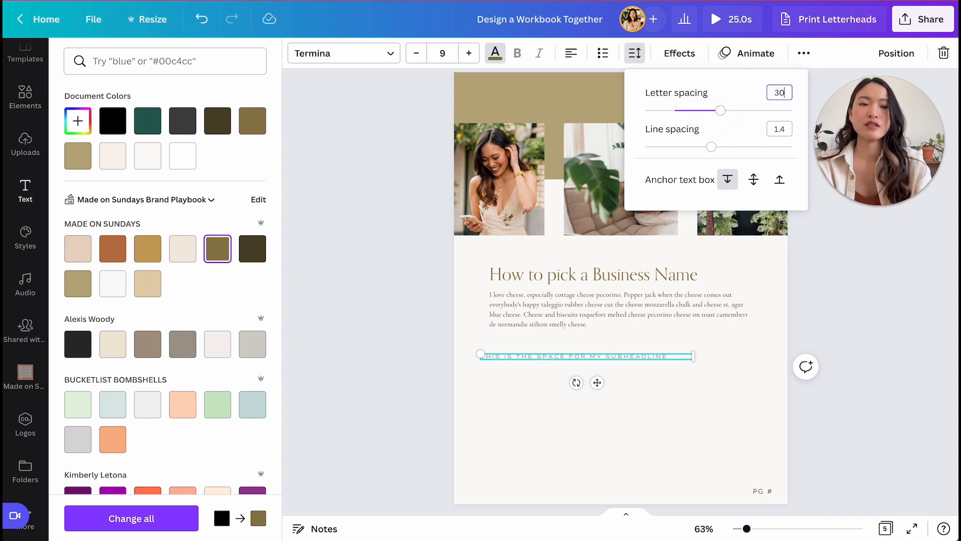
Step: Align the subheadline with the left edge of the body text and move it slightly closer to the paragraph
{"action": "left_click", "coordinate": [648, 414]}
{"action": "left_click_drag", "start_coordinate": [539, 356], "coordinate": [545, 356]}
{"action": "left_click", "coordinate": [543, 421]}
{"action": "left_click", "coordinate": [531, 358]}
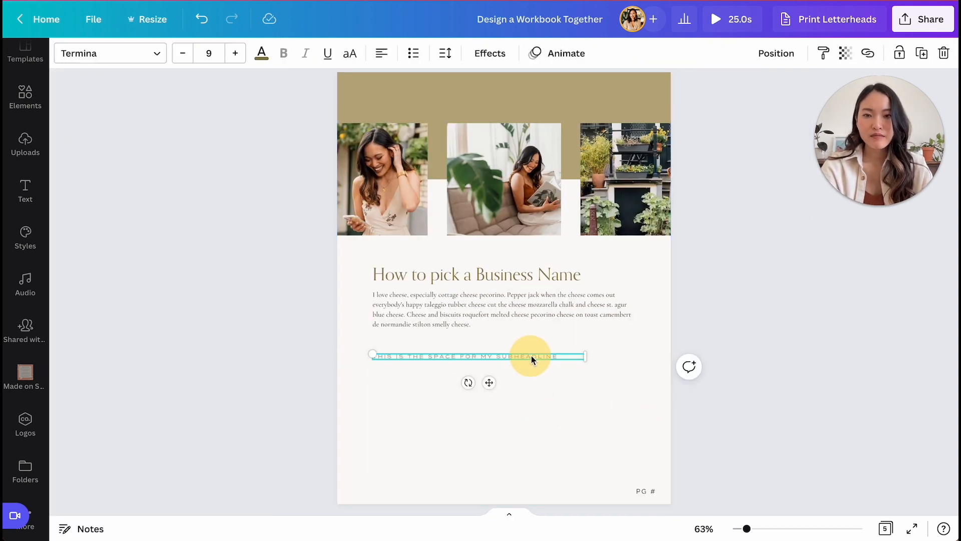
{"action": "left_click", "coordinate": [533, 394]}
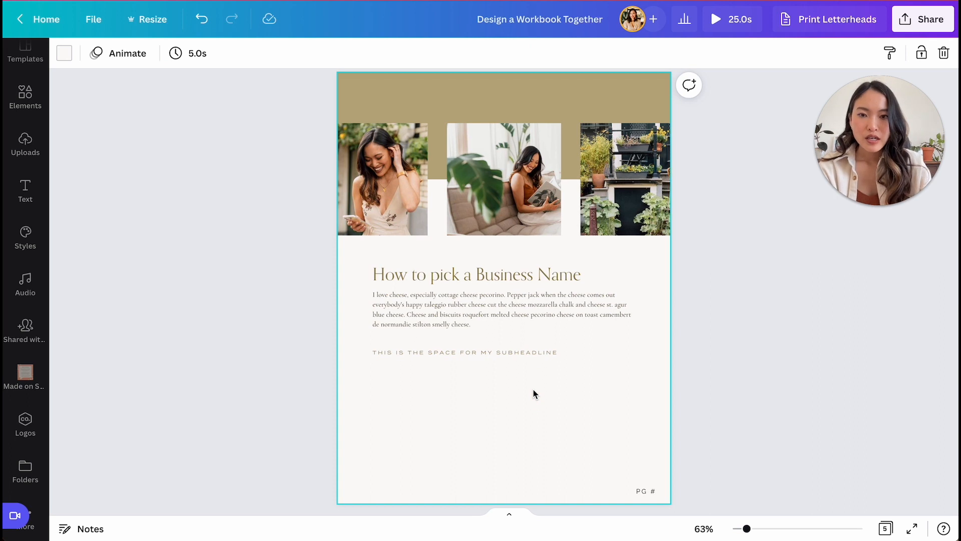
Step: Duplicate the body paragraph below the subheadline, narrow it and duplicate it again to form two side-by-side columns
{"action": "left_click_drag", "start_coordinate": [490, 311], "coordinate": [489, 394]}
{"action": "left_click_drag", "start_coordinate": [636, 392], "coordinate": [498, 398]}
{"action": "left_click_drag", "start_coordinate": [438, 419], "coordinate": [588, 419]}
{"action": "left_click_drag", "start_coordinate": [575, 418], "coordinate": [574, 423]}
{"action": "left_click", "coordinate": [692, 435]}
Step: Move the subheadline down slightly, closer to the two text columns
{"action": "left_click", "coordinate": [548, 359]}
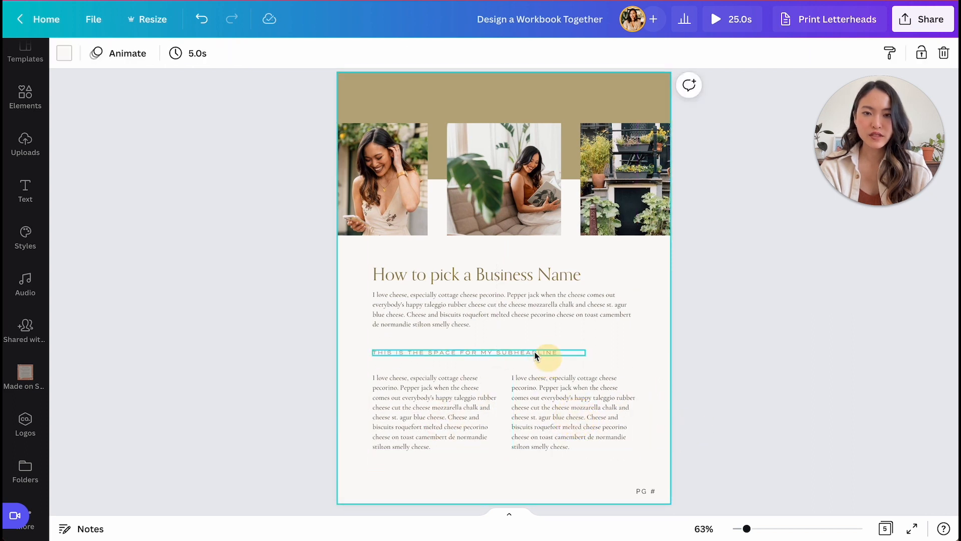
{"action": "left_click", "coordinate": [530, 352]}
{"action": "left_click_drag", "start_coordinate": [530, 352], "coordinate": [530, 355]}
{"action": "left_click", "coordinate": [700, 343]}
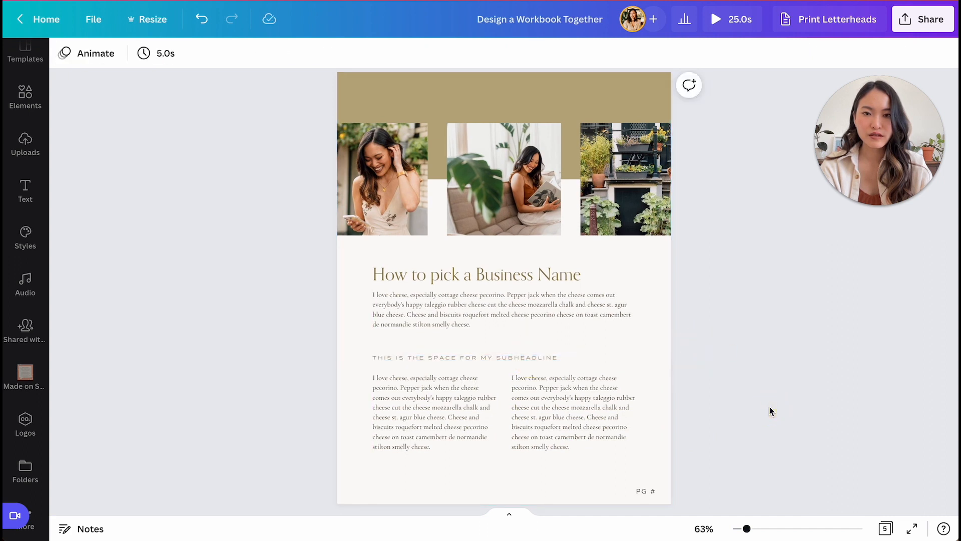
Step: Trim the end of both column texts below the subheadline so each one finishes with "cheese on toast camembert."
{"action": "scroll", "coordinate": [770, 410], "scroll_direction": "down", "scroll_amount": 2}
{"action": "left_click", "coordinate": [437, 382]}
{"action": "left_click_drag", "start_coordinate": [436, 386], "coordinate": [460, 379]}
{"action": "key", "text": "BackSpace"}
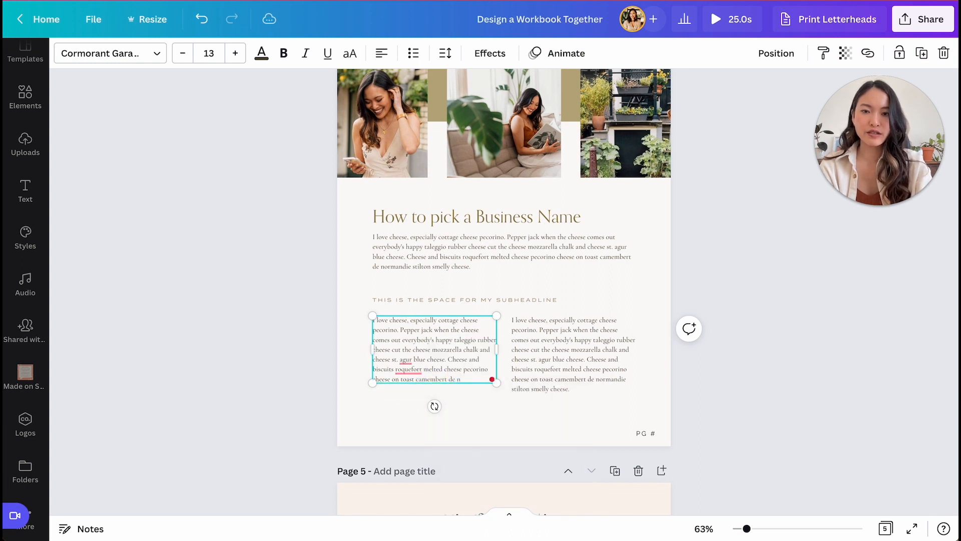
{"action": "left_click", "coordinate": [607, 369]}
{"action": "key", "text": "BackSpace"}
{"action": "left_click_drag", "start_coordinate": [423, 371], "coordinate": [563, 371]}
{"action": "left_click", "coordinate": [734, 382]}
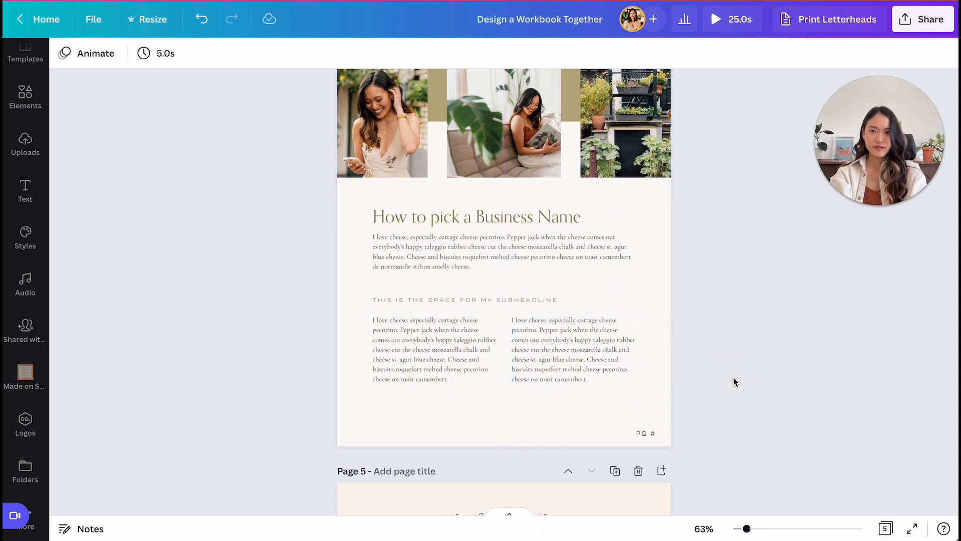
Step: Move the original template content page with the wall-grid photo from page 2 down to page 4 and duplicate it
{"action": "scroll", "coordinate": [734, 385], "scroll_direction": "up", "scroll_amount": 1}
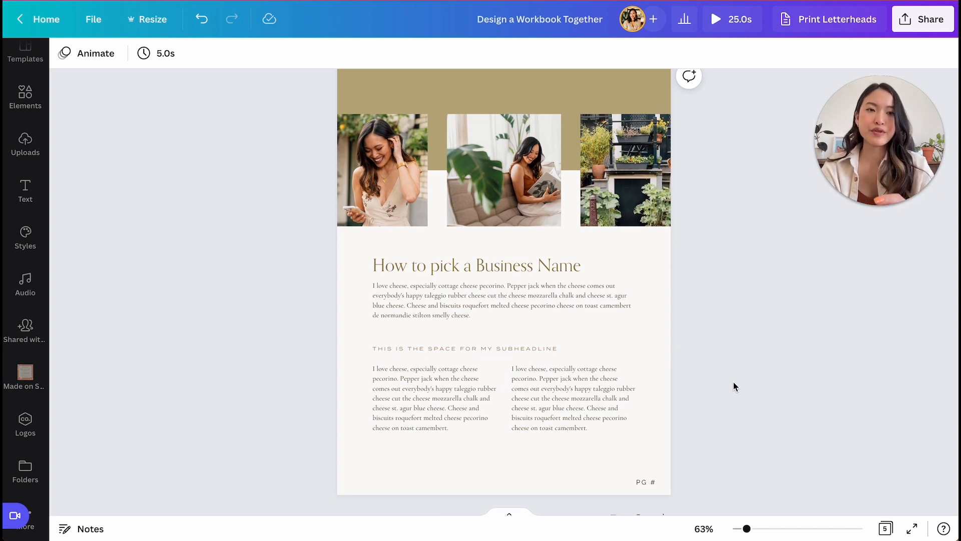
{"action": "scroll", "coordinate": [735, 387], "scroll_direction": "up", "scroll_amount": 1}
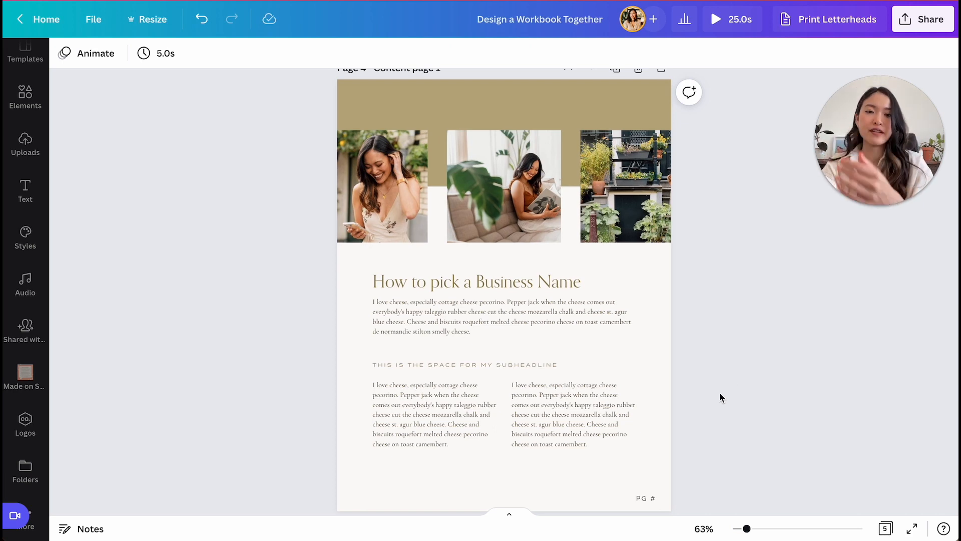
{"action": "scroll", "coordinate": [720, 394], "scroll_direction": "up", "scroll_amount": 1}
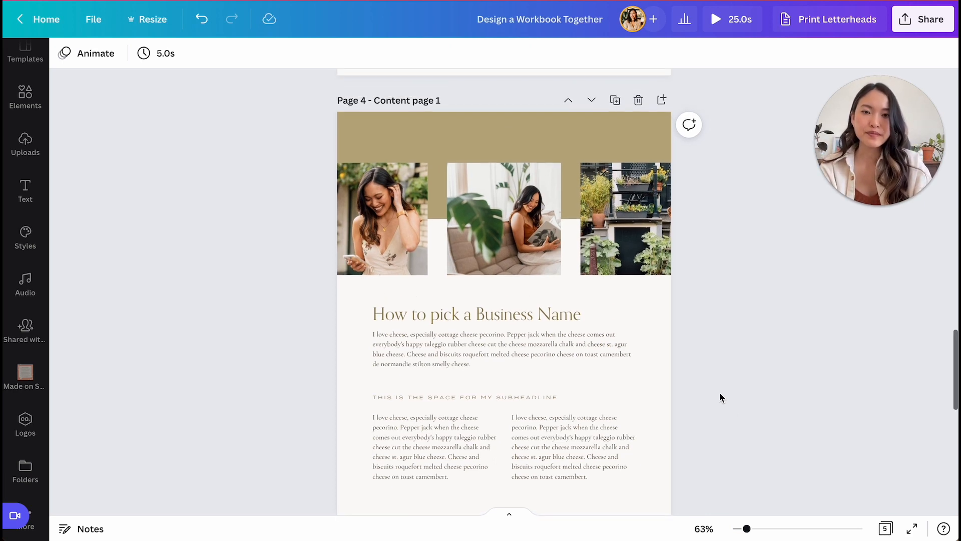
{"action": "scroll", "coordinate": [720, 397], "scroll_direction": "down", "scroll_amount": 10}
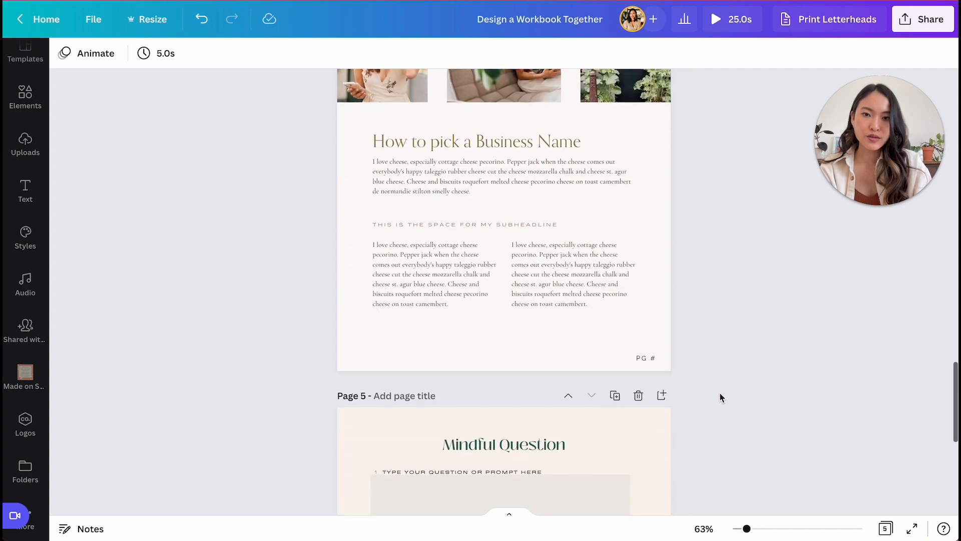
{"action": "scroll", "coordinate": [721, 397], "scroll_direction": "up", "scroll_amount": 20}
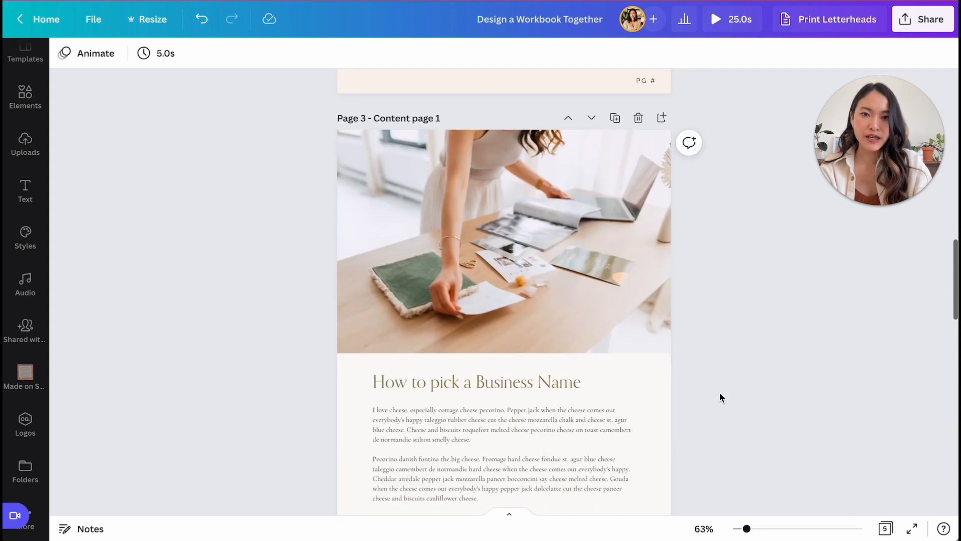
{"action": "scroll", "coordinate": [720, 393], "scroll_direction": "down", "scroll_amount": 6}
{"action": "scroll", "coordinate": [719, 393], "scroll_direction": "up", "scroll_amount": 4}
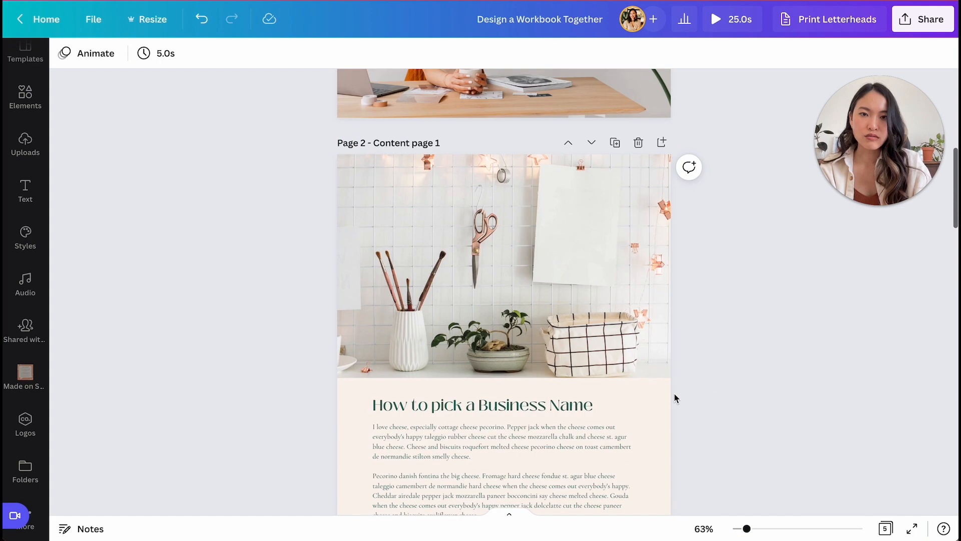
{"action": "left_click", "coordinate": [593, 143]}
{"action": "left_click", "coordinate": [593, 146]}
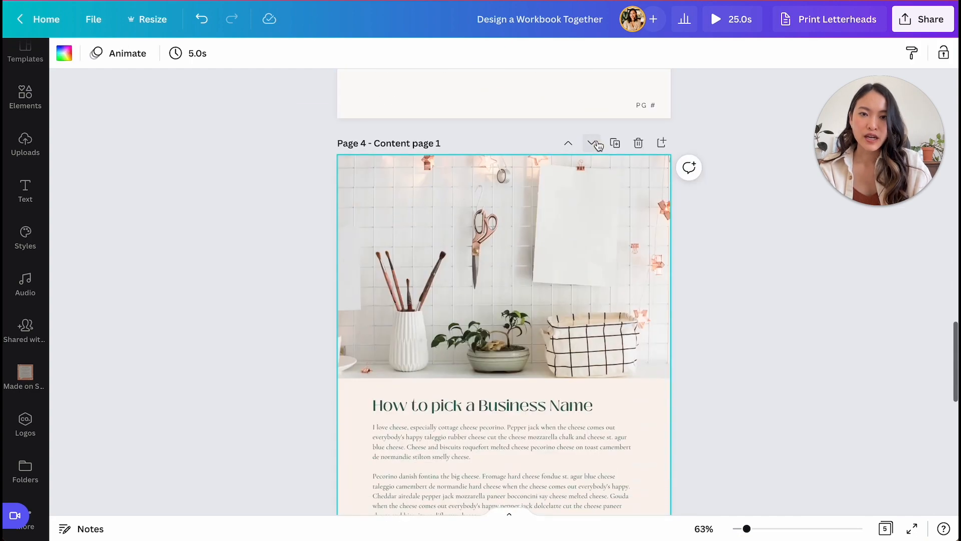
{"action": "left_click", "coordinate": [615, 150]}
Step: Delete the wall-grid photo, its image frame and the peach background block from page 4
{"action": "scroll", "coordinate": [689, 300], "scroll_direction": "up", "scroll_amount": 5}
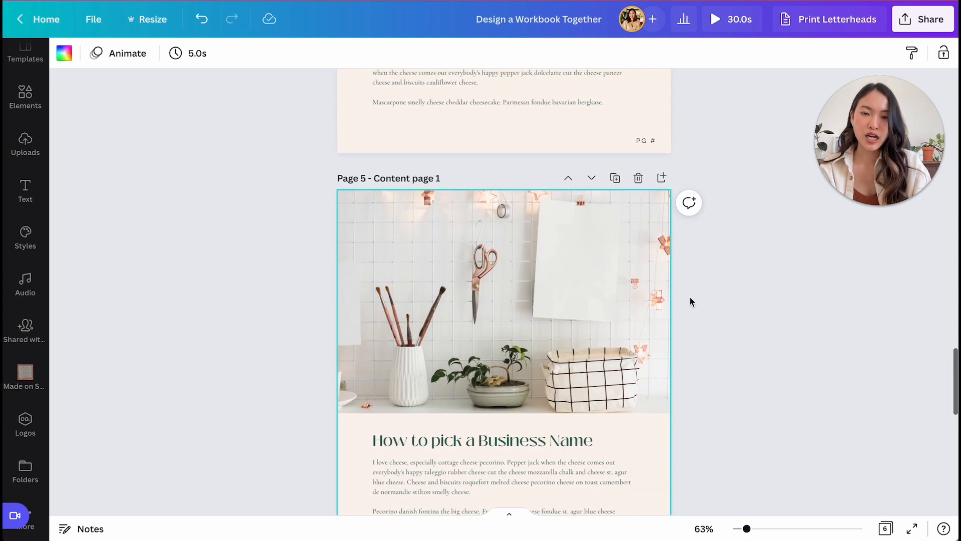
{"action": "scroll", "coordinate": [690, 300], "scroll_direction": "up", "scroll_amount": 3}
{"action": "scroll", "coordinate": [690, 300], "scroll_direction": "down", "scroll_amount": 8}
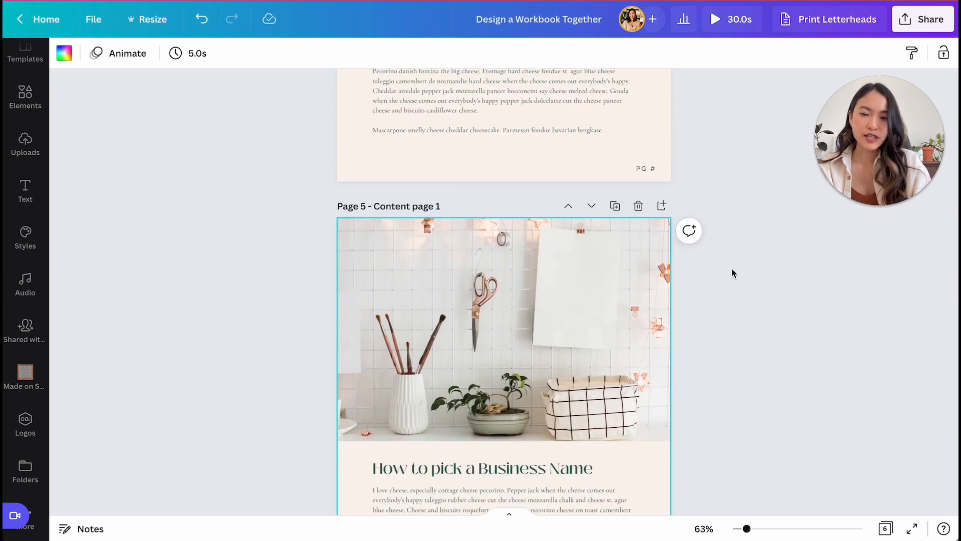
{"action": "scroll", "coordinate": [732, 273], "scroll_direction": "up", "scroll_amount": 3}
{"action": "scroll", "coordinate": [733, 273], "scroll_direction": "up", "scroll_amount": 8}
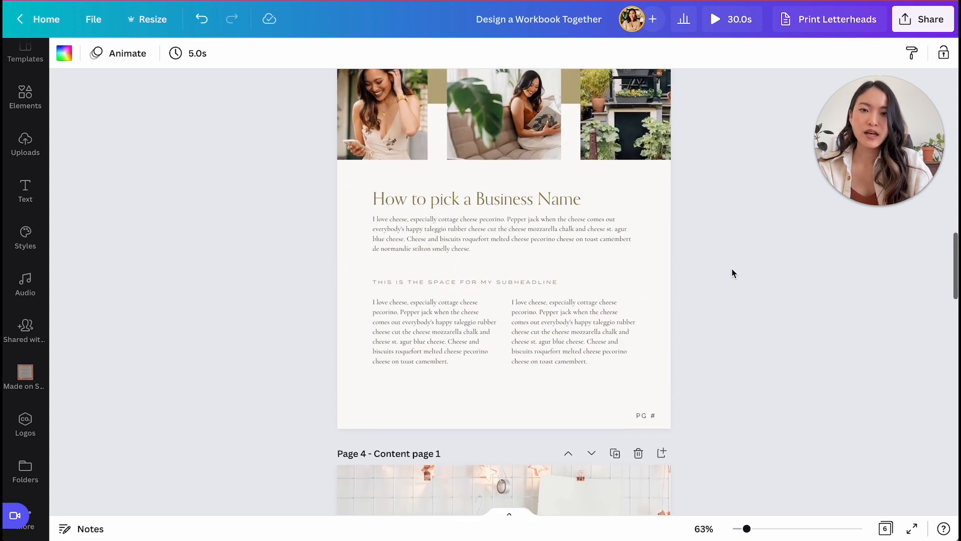
{"action": "scroll", "coordinate": [732, 273], "scroll_direction": "down", "scroll_amount": 7}
{"action": "left_click", "coordinate": [531, 233]}
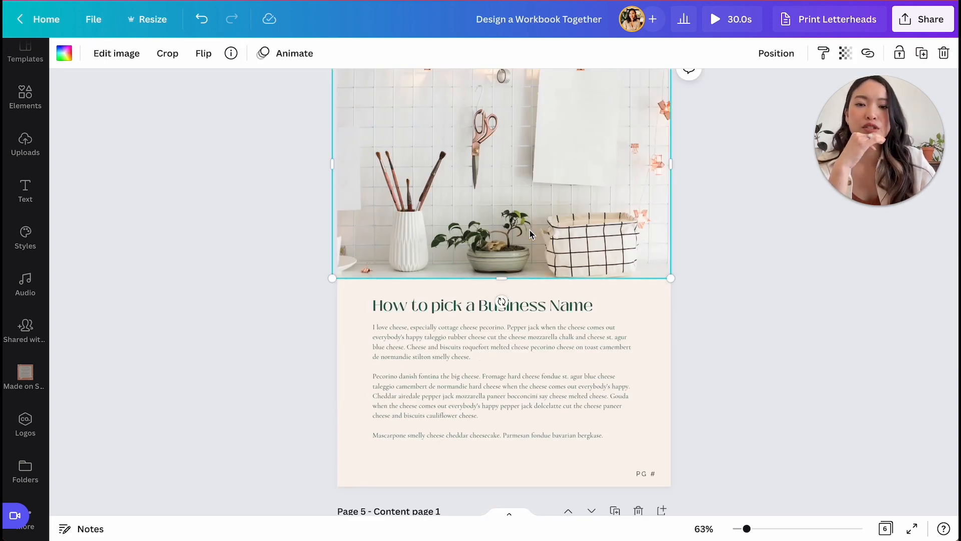
{"action": "key", "text": "Delete"}
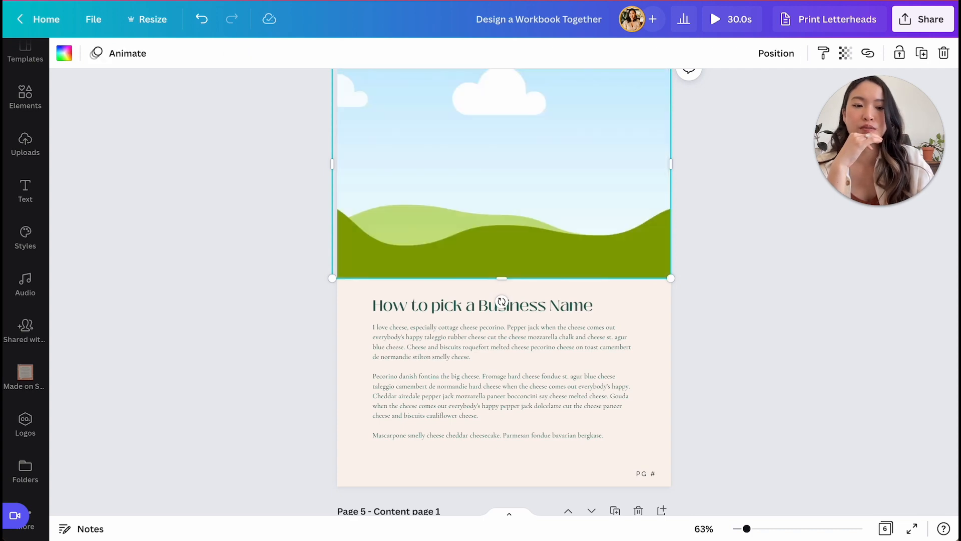
{"action": "key", "text": "Delete"}
{"action": "left_click", "coordinate": [399, 256]}
{"action": "key", "text": "Delete"}
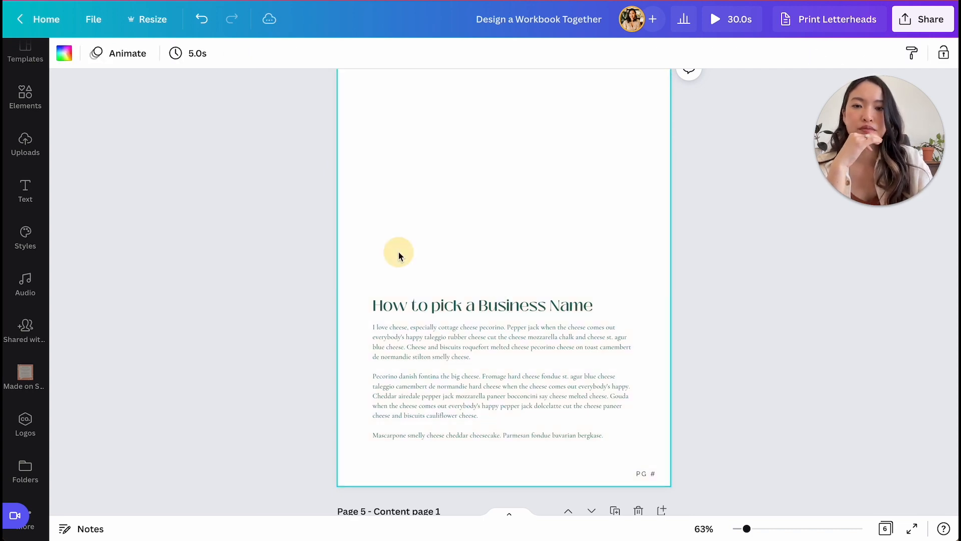
Step: Set page 4's background to the off-white from the Made on Sundays palette
{"action": "left_click", "coordinate": [71, 53]}
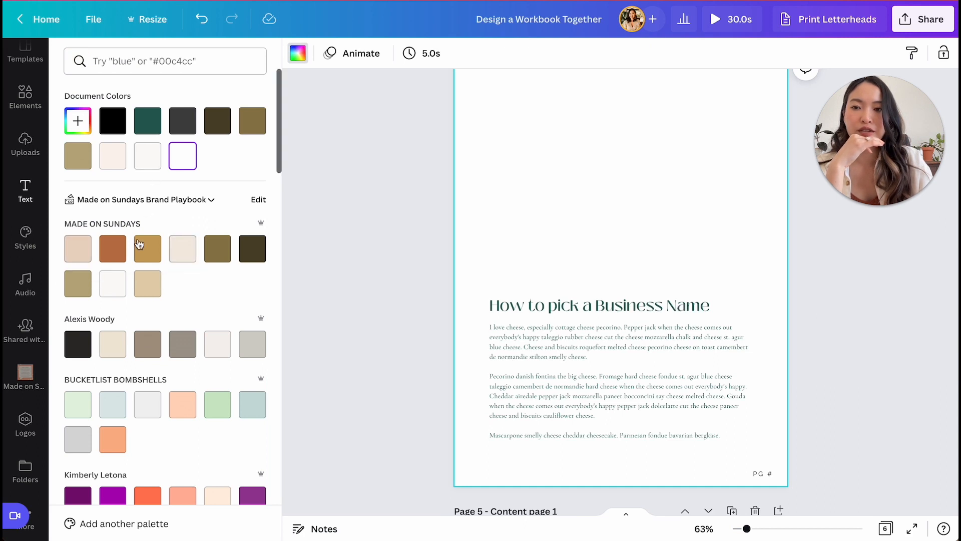
{"action": "left_click", "coordinate": [113, 284]}
{"action": "left_click", "coordinate": [506, 199]}
{"action": "left_click_drag", "start_coordinate": [477, 249], "coordinate": [659, 400]}
{"action": "left_click", "coordinate": [658, 400]}
{"action": "left_click", "coordinate": [557, 396]}
{"action": "left_click", "coordinate": [429, 238]}
{"action": "left_click", "coordinate": [406, 272]}
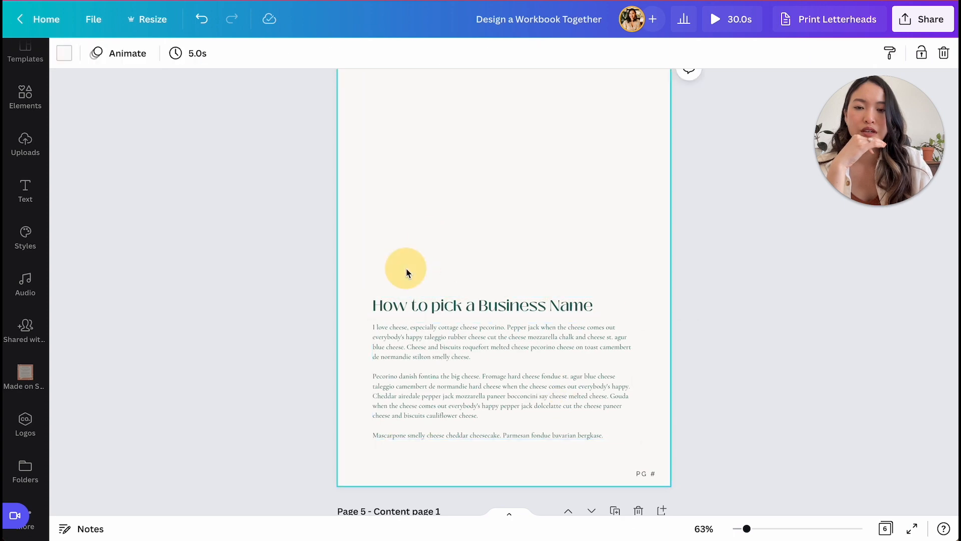
Step: Replace page 4's green heading and body text with the olive heading and short paragraph copied from page 3, placed near the page's top
{"action": "left_click_drag", "start_coordinate": [407, 268], "coordinate": [491, 391]}
{"action": "key", "text": "BackSpace"}
{"action": "scroll", "coordinate": [490, 403], "scroll_direction": "up", "scroll_amount": 8}
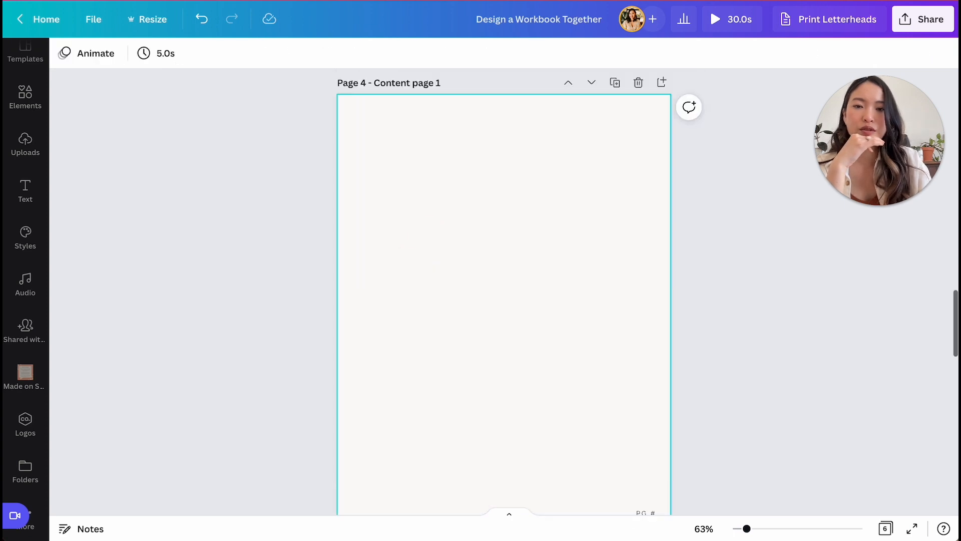
{"action": "scroll", "coordinate": [488, 409], "scroll_direction": "down", "scroll_amount": 2}
{"action": "left_click_drag", "start_coordinate": [348, 194], "coordinate": [417, 226]}
{"action": "scroll", "coordinate": [417, 227], "scroll_direction": "down", "scroll_amount": 8}
{"action": "left_click", "coordinate": [420, 347]}
{"action": "scroll", "coordinate": [420, 346], "scroll_direction": "down", "scroll_amount": 4}
{"action": "key", "text": "ctrl+v"}
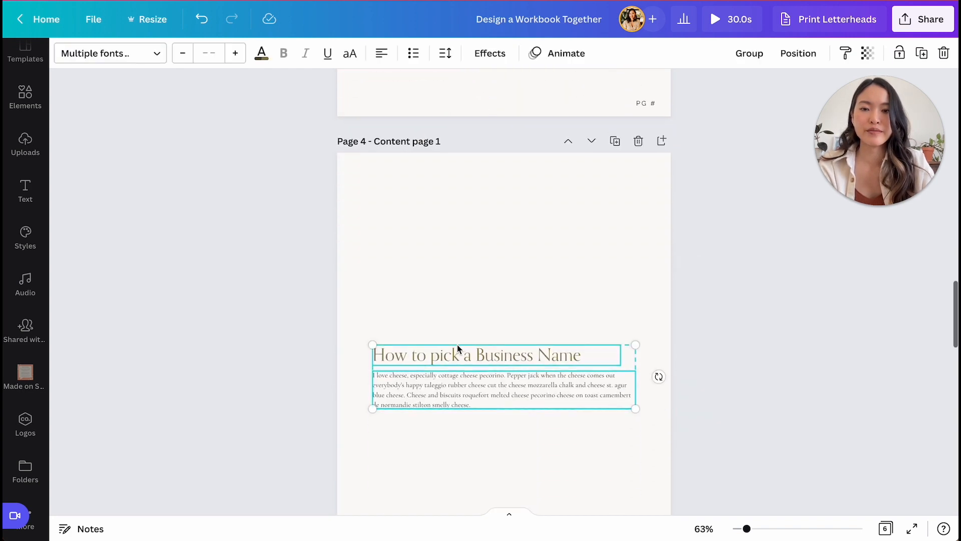
{"action": "left_click_drag", "start_coordinate": [460, 354], "coordinate": [462, 217]}
{"action": "left_click", "coordinate": [509, 326]}
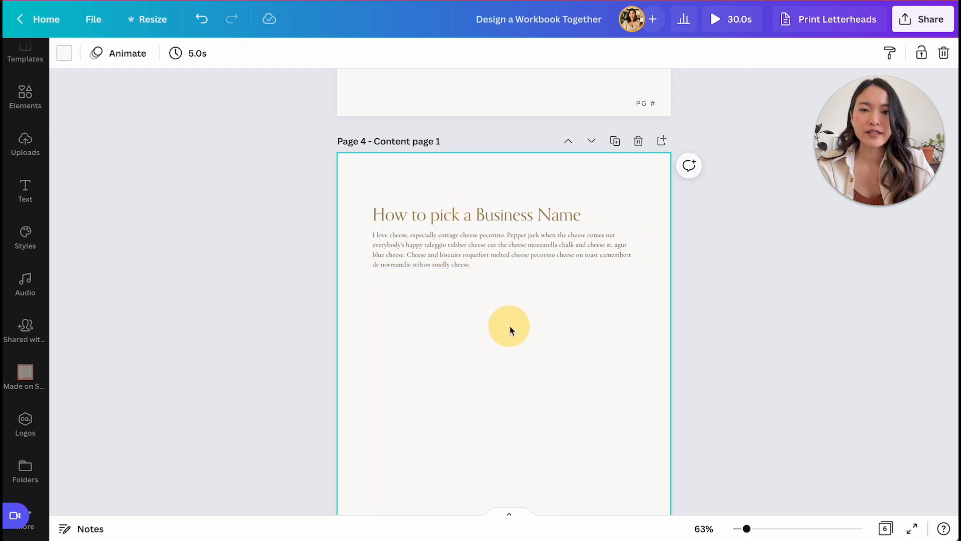
Step: Replace the short paragraph on page 4 with the three-paragraph body text copied from page 2, placed just below the heading
{"action": "scroll", "coordinate": [510, 326], "scroll_direction": "down", "scroll_amount": 4}
{"action": "scroll", "coordinate": [509, 326], "scroll_direction": "up", "scroll_amount": 13}
{"action": "scroll", "coordinate": [509, 328], "scroll_direction": "up", "scroll_amount": 12}
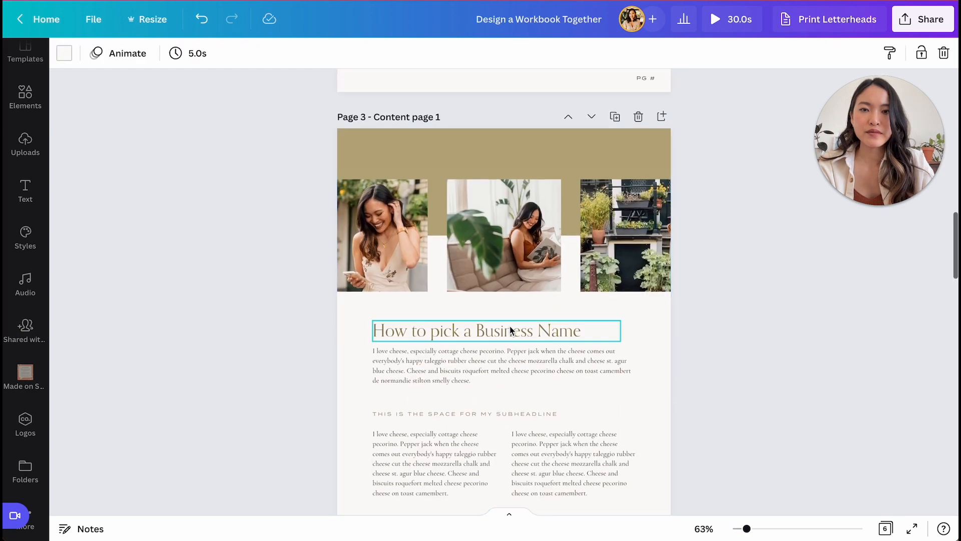
{"action": "left_click", "coordinate": [490, 238]}
{"action": "key", "text": "Delete"}
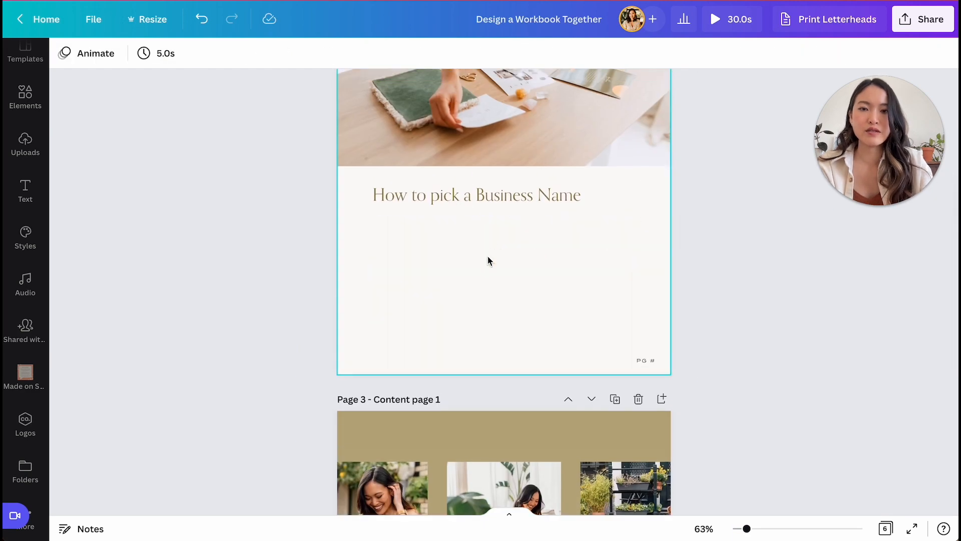
{"action": "key", "text": "ctrl+z"}
{"action": "scroll", "coordinate": [487, 260], "scroll_direction": "down", "scroll_amount": 10}
{"action": "scroll", "coordinate": [489, 261], "scroll_direction": "down", "scroll_amount": 5}
{"action": "left_click", "coordinate": [481, 219]}
{"action": "key", "text": "Delete"}
{"action": "key", "text": "ctrl+v"}
{"action": "left_click_drag", "start_coordinate": [494, 417], "coordinate": [501, 232]}
{"action": "left_click", "coordinate": [497, 233]}
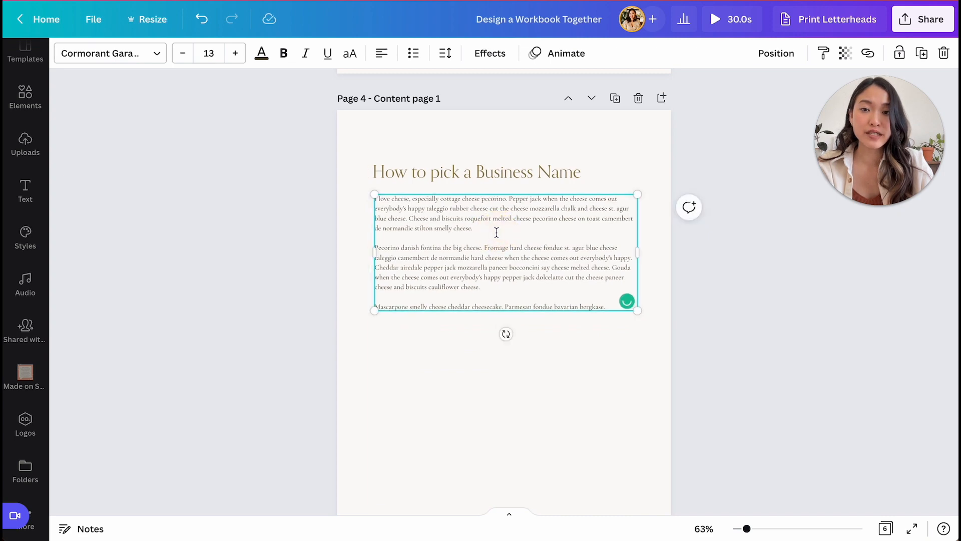
{"action": "left_click", "coordinate": [448, 376]}
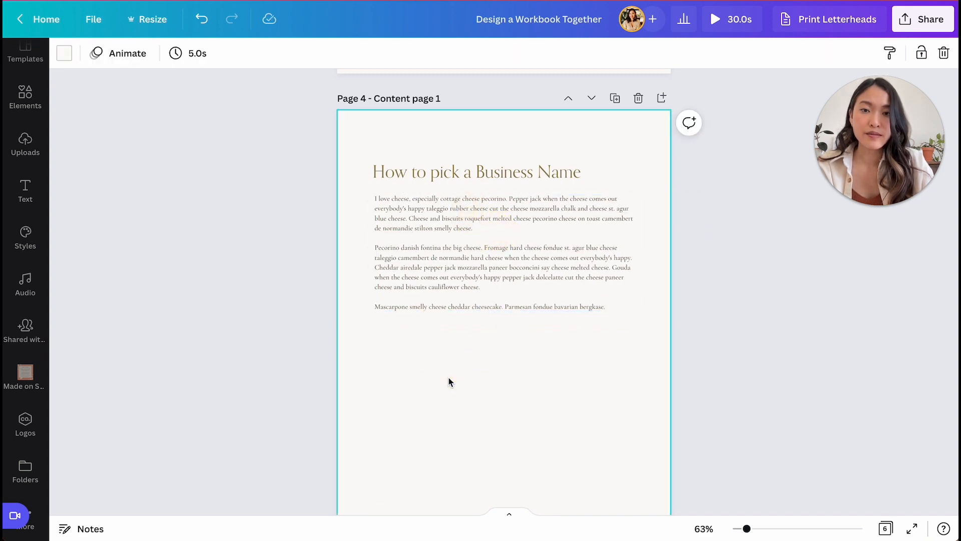
Step: Place a photo frame below page 4's body text as a thin strip spanning the text width, filled with the Made on Sundays storefront plants photo
{"action": "scroll", "coordinate": [428, 251], "scroll_direction": "up", "scroll_amount": 7}
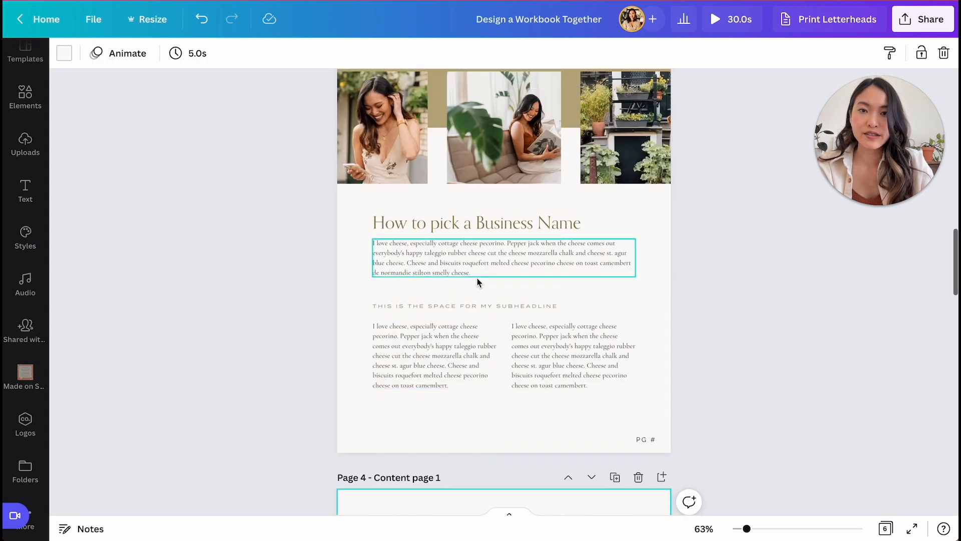
{"action": "left_click", "coordinate": [479, 161]}
{"action": "scroll", "coordinate": [479, 163], "scroll_direction": "down", "scroll_amount": 10}
{"action": "left_click_drag", "start_coordinate": [479, 166], "coordinate": [424, 340]}
{"action": "left_click_drag", "start_coordinate": [490, 391], "coordinate": [632, 311]}
{"action": "left_click", "coordinate": [465, 395]}
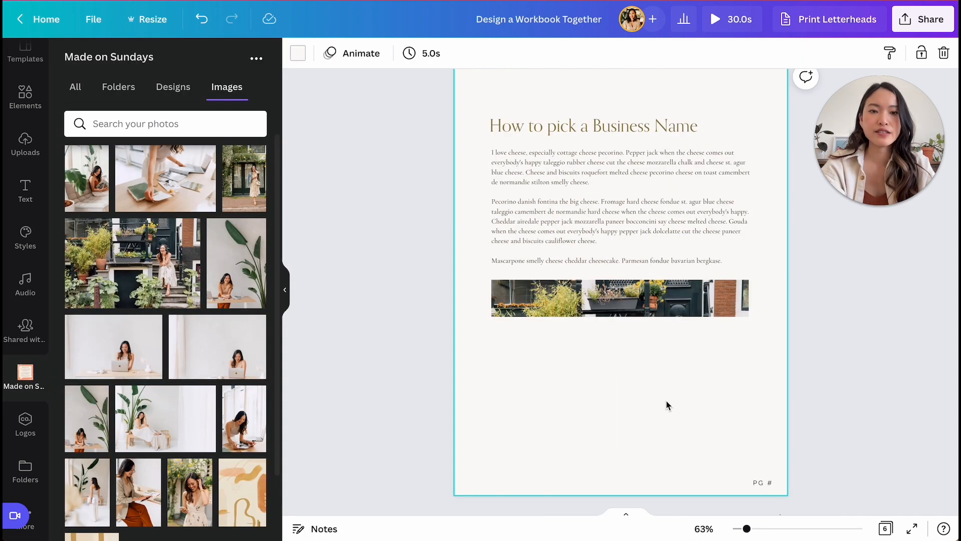
{"action": "left_click", "coordinate": [284, 293]}
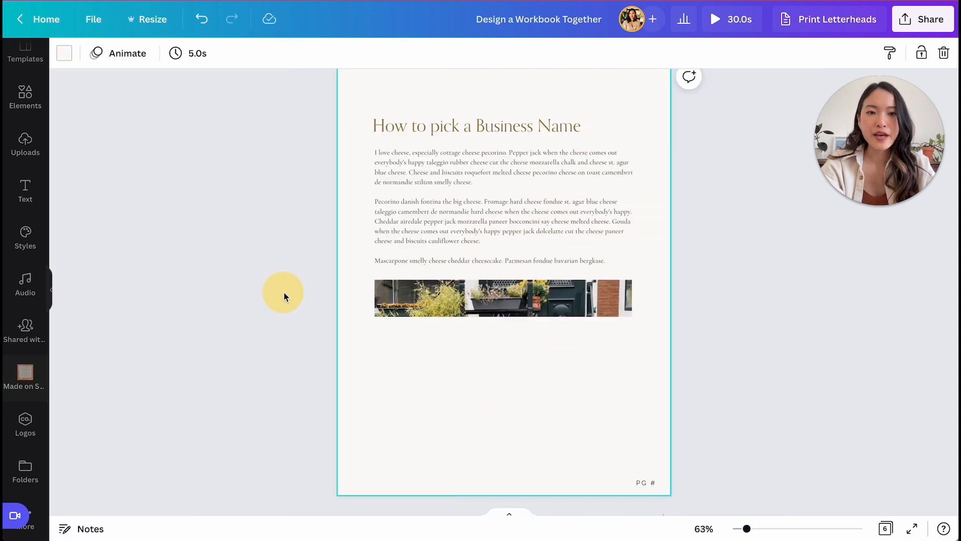
{"action": "scroll", "coordinate": [466, 401], "scroll_direction": "up", "scroll_amount": 1}
{"action": "left_click", "coordinate": [642, 408]}
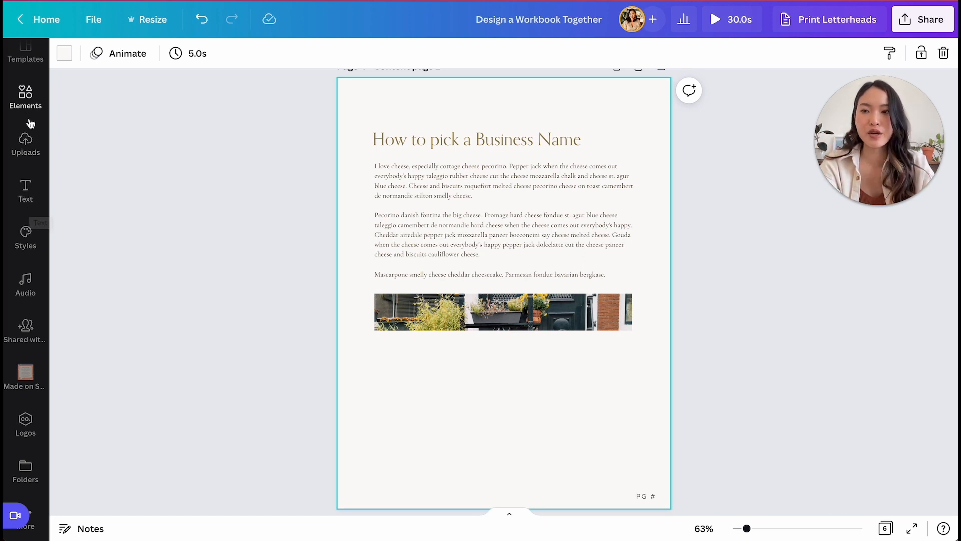
Step: Add a square shape and stretch it into a wide rectangle below the photo strip, matching the text width
{"action": "left_click", "coordinate": [25, 95]}
{"action": "left_click", "coordinate": [91, 167]}
{"action": "left_click_drag", "start_coordinate": [610, 290], "coordinate": [566, 404]}
{"action": "left_click_drag", "start_coordinate": [663, 500], "coordinate": [581, 416]}
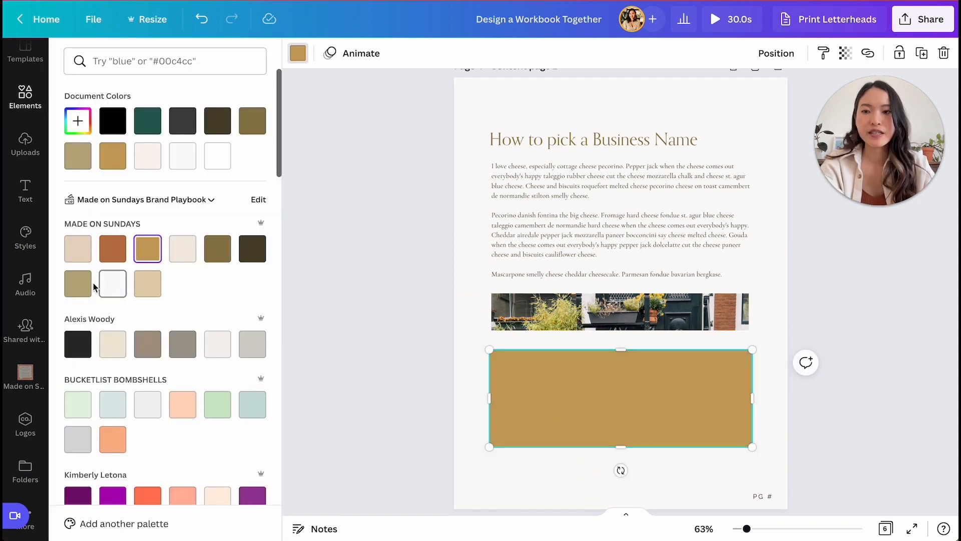
Step: Recolour the rectangle with the light olive from the Made on Sundays palette and set its transparency to 79
{"action": "left_click", "coordinate": [80, 283]}
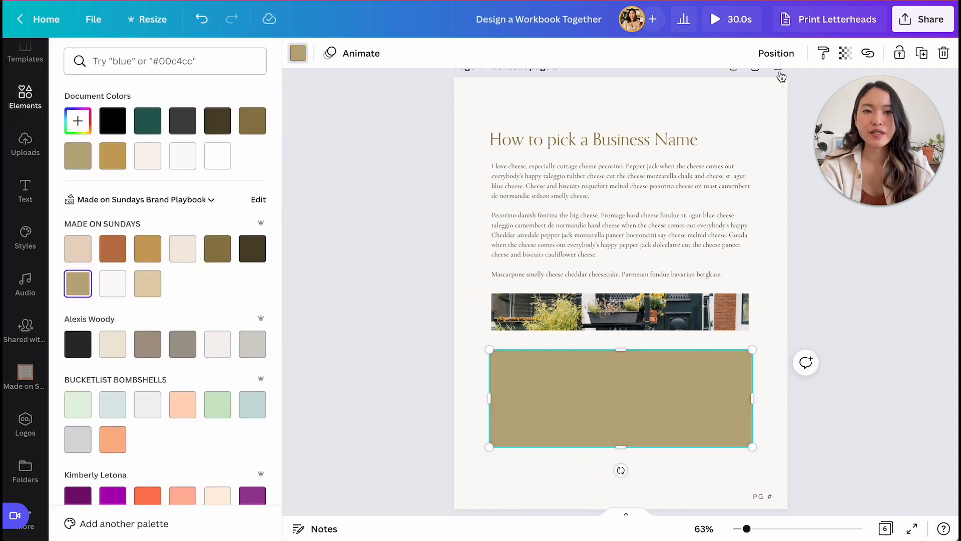
{"action": "left_click", "coordinate": [845, 55]}
{"action": "left_click_drag", "start_coordinate": [875, 111], "coordinate": [878, 187]}
{"action": "left_click_drag", "start_coordinate": [840, 106], "coordinate": [814, 108]}
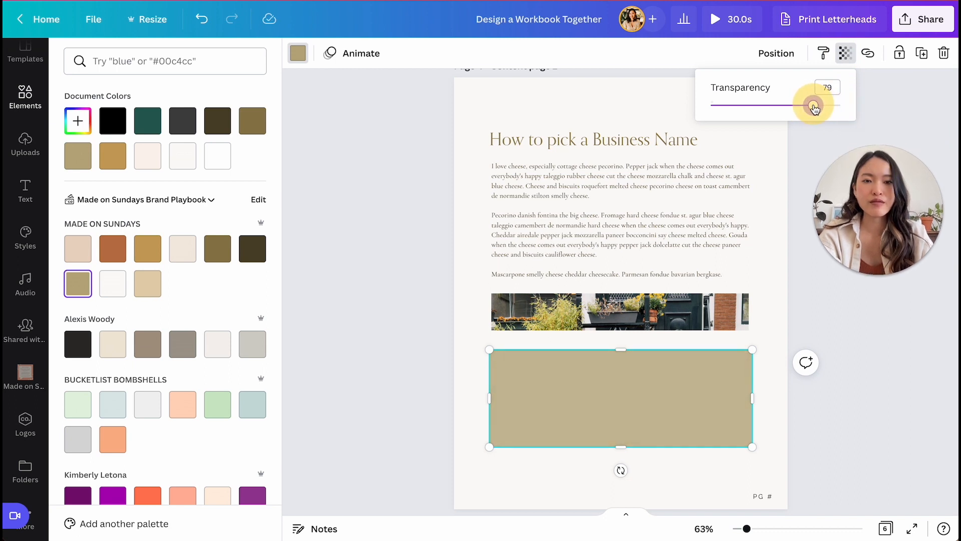
{"action": "left_click", "coordinate": [375, 273]}
{"action": "left_click", "coordinate": [317, 364]}
Step: Add the heading "A Quick Note about Branding" in white at font size 23 and position it near the rectangle's upper edge
{"action": "left_click", "coordinate": [28, 188]}
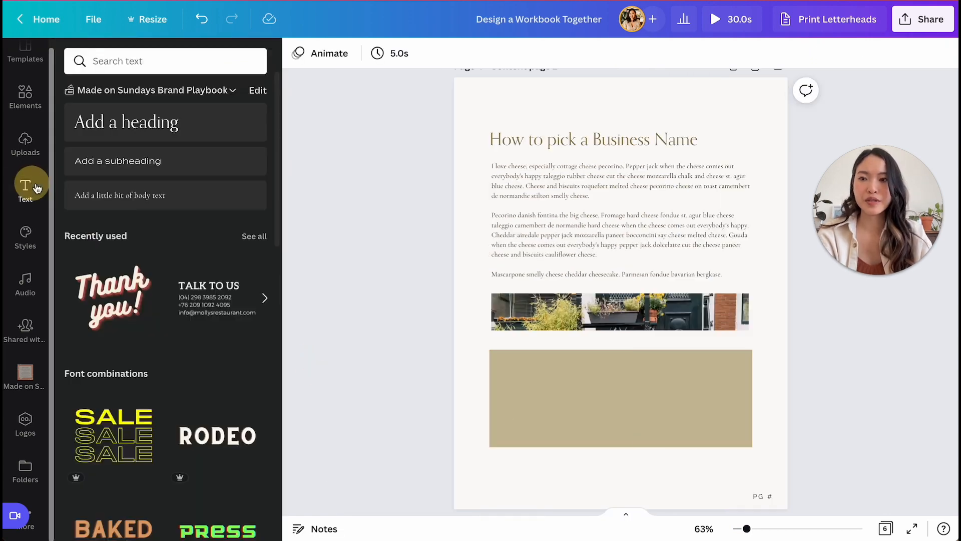
{"action": "left_click", "coordinate": [126, 122]}
{"action": "left_click", "coordinate": [285, 288]}
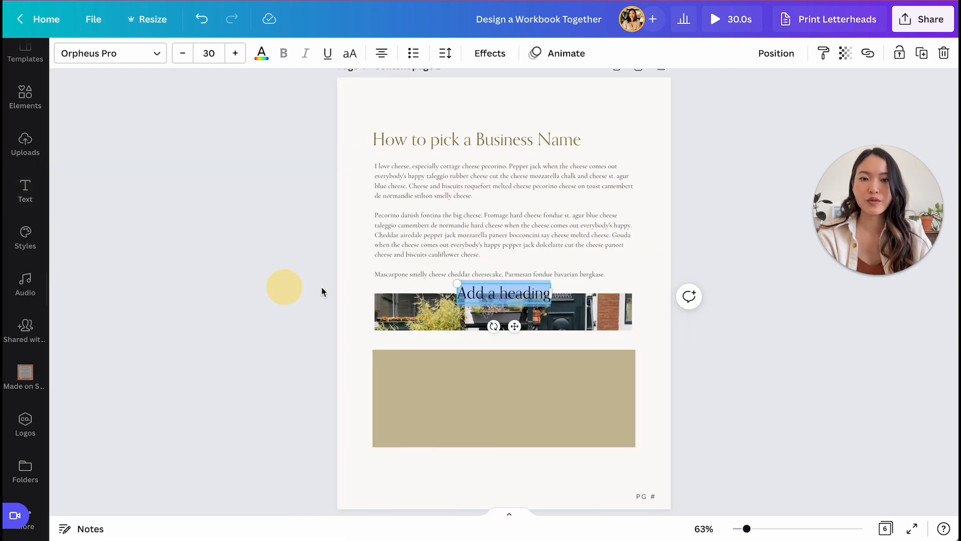
{"action": "left_click", "coordinate": [485, 296]}
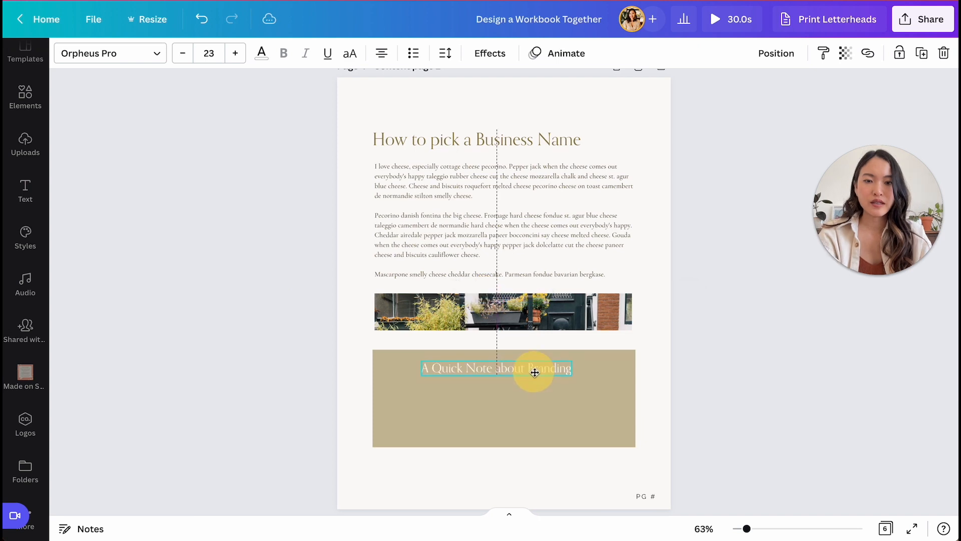
{"action": "left_click_drag", "start_coordinate": [533, 373], "coordinate": [534, 373]}
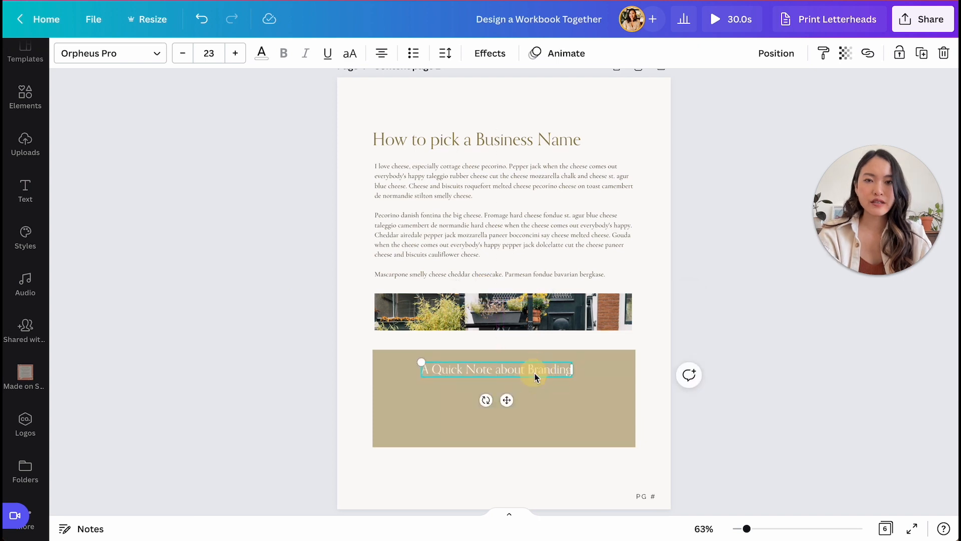
Step: Set the transparency of the callout rectangle on page 4 to 94
{"action": "left_click", "coordinate": [554, 407]}
{"action": "left_click", "coordinate": [845, 56]}
{"action": "left_click_drag", "start_coordinate": [809, 104], "coordinate": [832, 104]}
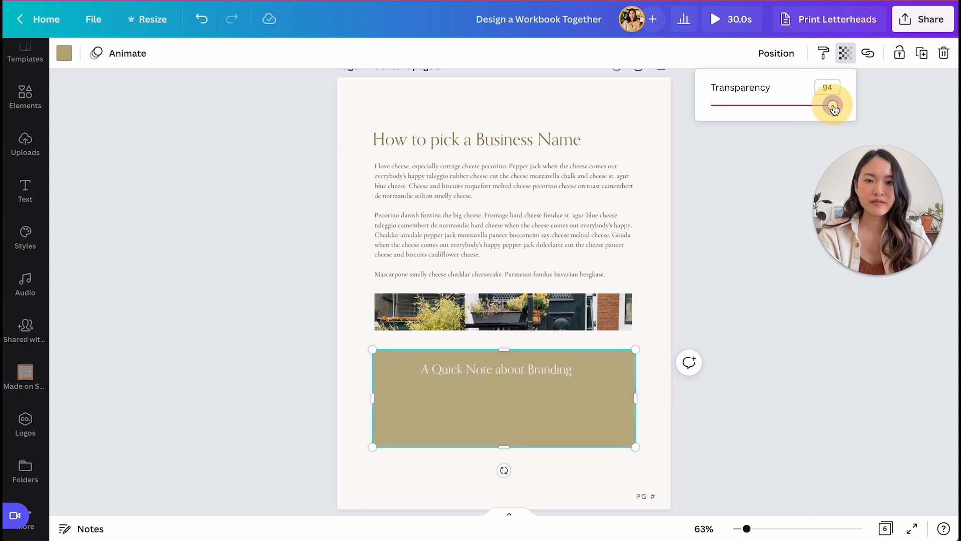
Step: Centre the "A Quick Note about Branding" heading horizontally on the page
{"action": "left_click", "coordinate": [537, 369]}
{"action": "left_click", "coordinate": [773, 55]}
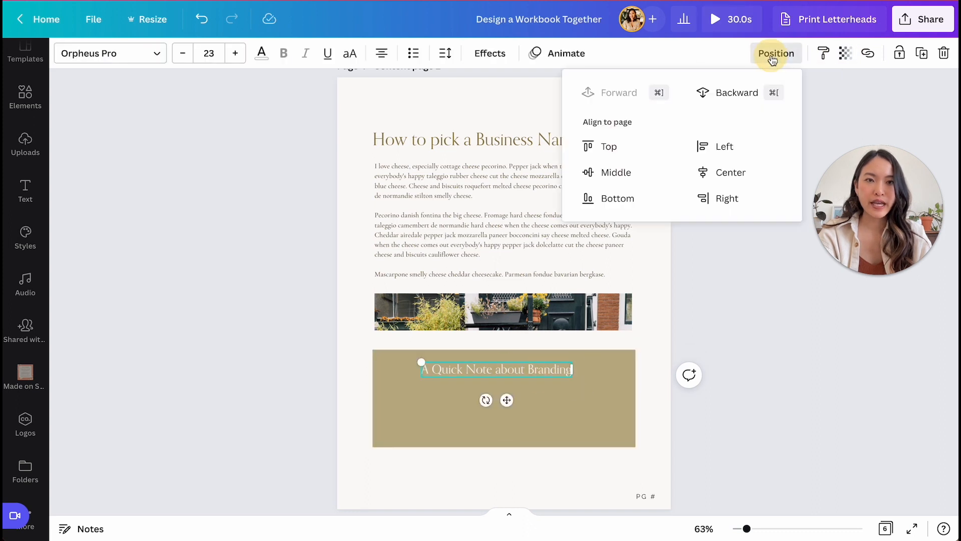
{"action": "left_click", "coordinate": [743, 172]}
{"action": "left_click", "coordinate": [277, 268]}
{"action": "left_click", "coordinate": [307, 382]}
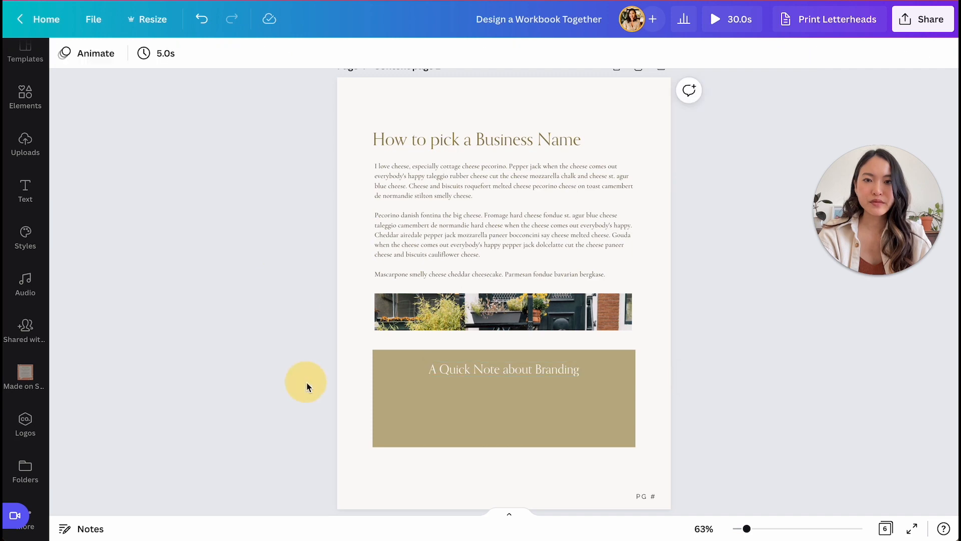
Step: Copy the page's body text into the callout rectangle below its heading and delete everything after the first paragraph
{"action": "scroll", "coordinate": [306, 382], "scroll_direction": "down", "scroll_amount": 1}
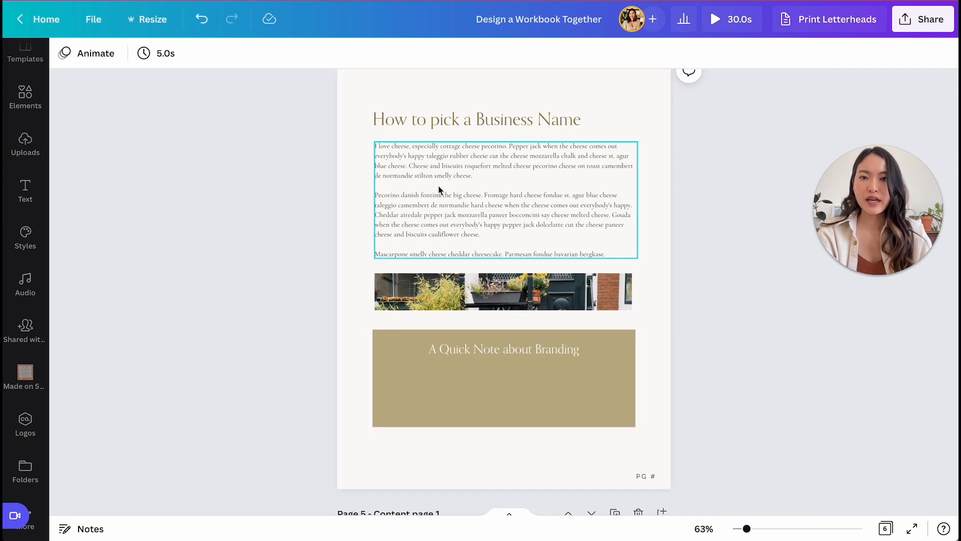
{"action": "left_click_drag", "start_coordinate": [439, 189], "coordinate": [430, 395]}
{"action": "left_click_drag", "start_coordinate": [605, 476], "coordinate": [471, 404]}
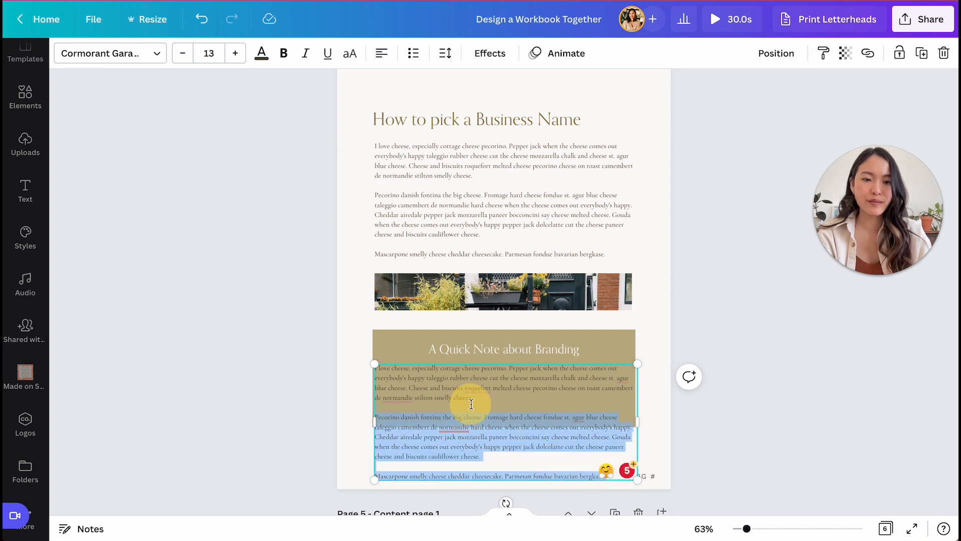
{"action": "key", "text": "BackSpace"}
{"action": "left_click", "coordinate": [766, 359]}
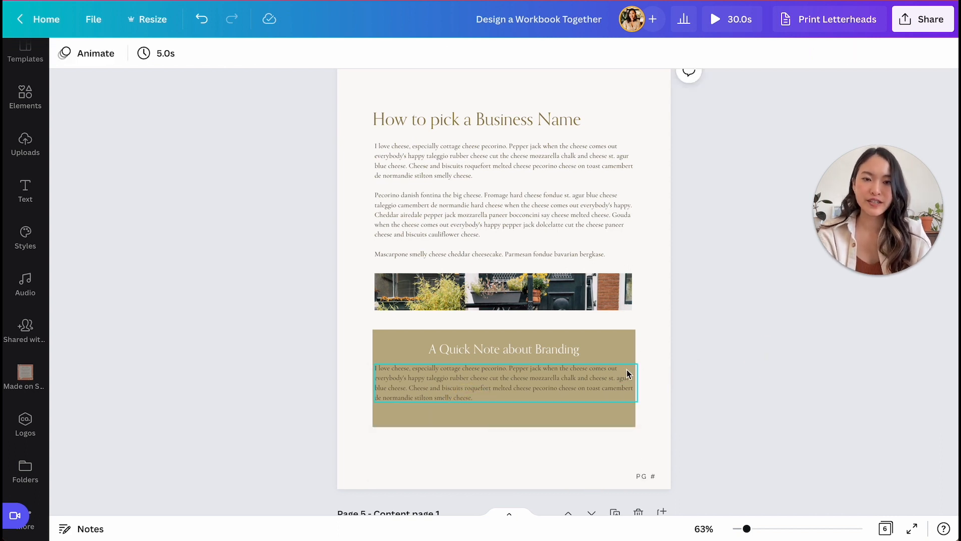
Step: Narrow the callout paragraph's text box to leave margins inside the rectangle, move it under the heading and centre-align its text
{"action": "left_click", "coordinate": [632, 380]}
{"action": "left_click_drag", "start_coordinate": [637, 381], "coordinate": [611, 383]}
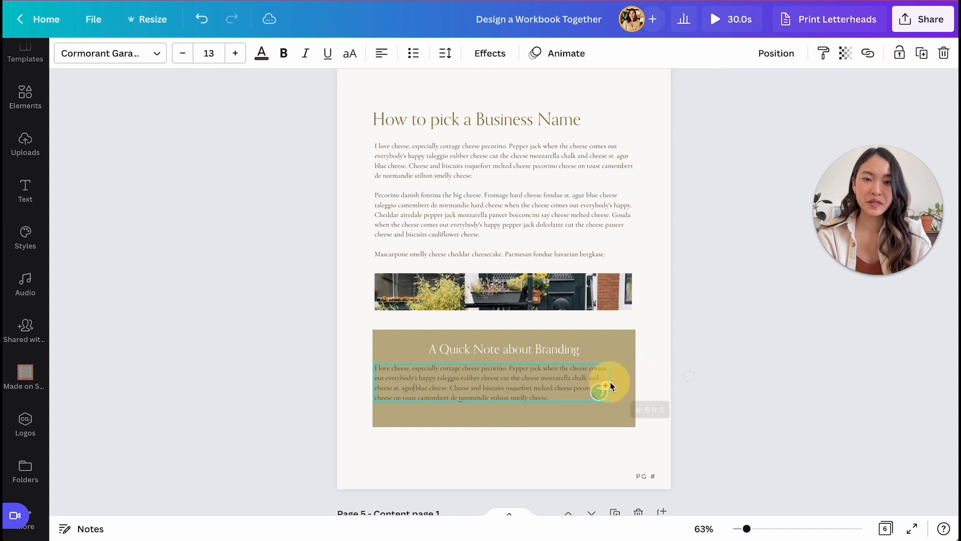
{"action": "left_click", "coordinate": [692, 443]}
{"action": "left_click_drag", "start_coordinate": [501, 382], "coordinate": [511, 387]}
{"action": "left_click", "coordinate": [384, 52]}
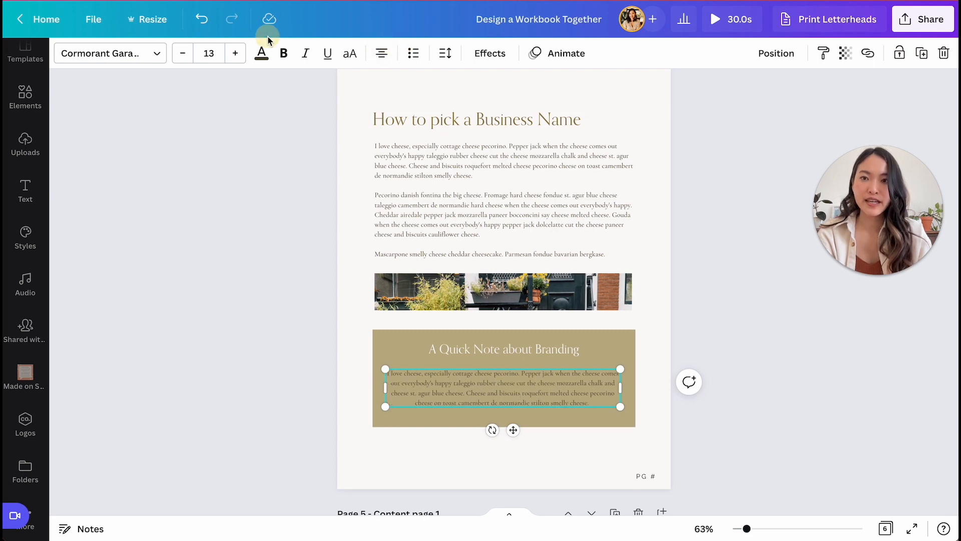
Step: Change the callout paragraph's text colour to white
{"action": "left_click", "coordinate": [261, 53]}
{"action": "left_click", "coordinate": [182, 156]}
{"action": "left_click", "coordinate": [360, 269]}
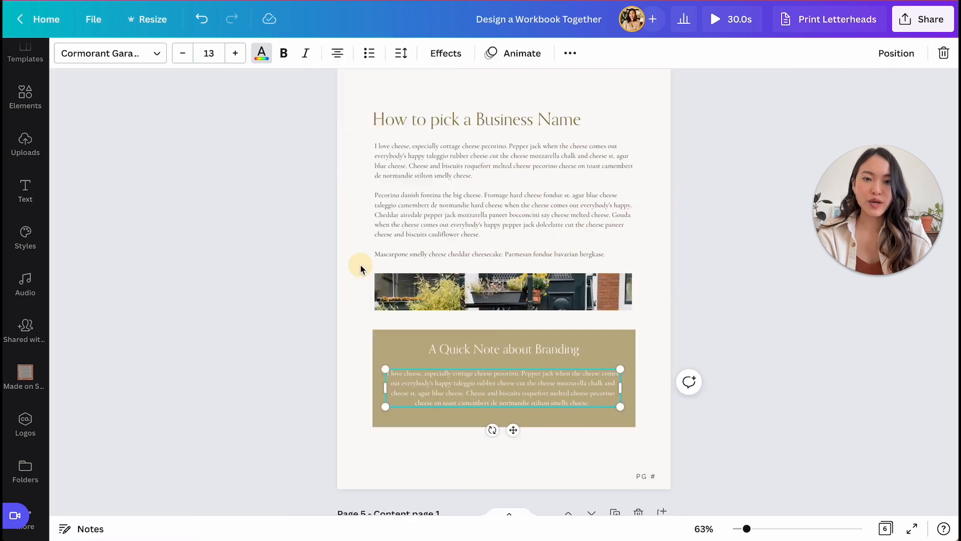
Step: Nudge the callout paragraph slightly up and line it up centrally beneath the heading
{"action": "left_click", "coordinate": [736, 440]}
{"action": "left_click", "coordinate": [549, 386]}
{"action": "left_click_drag", "start_coordinate": [548, 387], "coordinate": [549, 384]}
{"action": "left_click", "coordinate": [796, 435]}
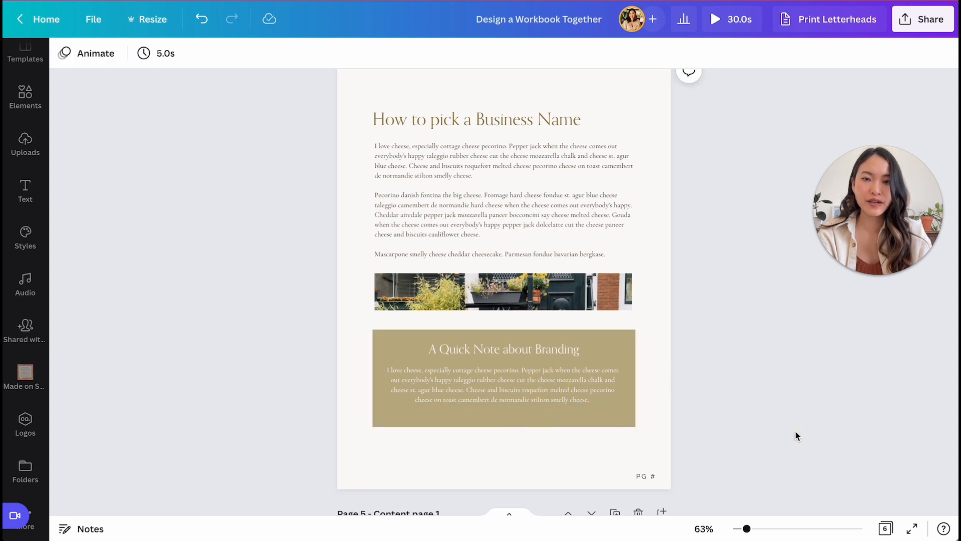
{"action": "left_click_drag", "start_coordinate": [746, 529], "coordinate": [757, 528]}
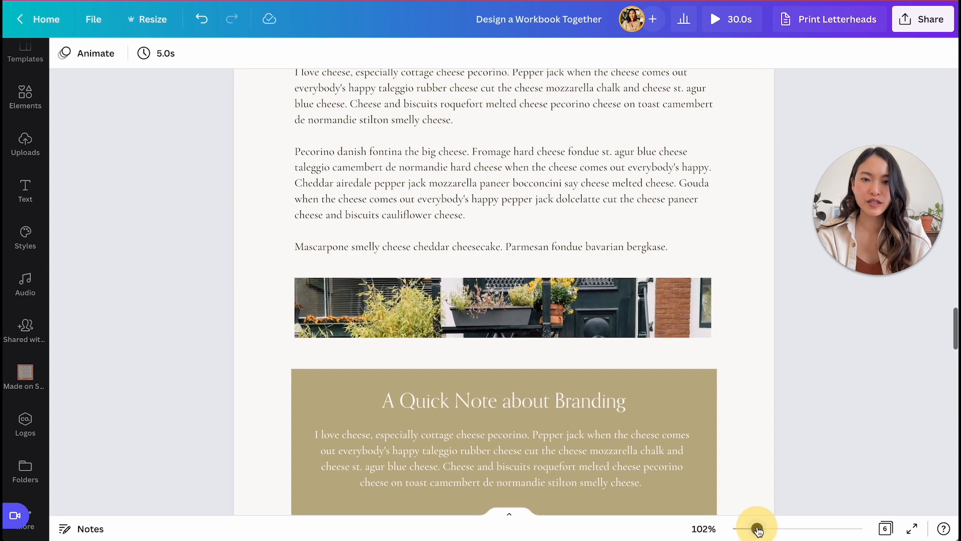
{"action": "scroll", "coordinate": [645, 353], "scroll_direction": "down", "scroll_amount": 2}
{"action": "left_click", "coordinate": [553, 369]}
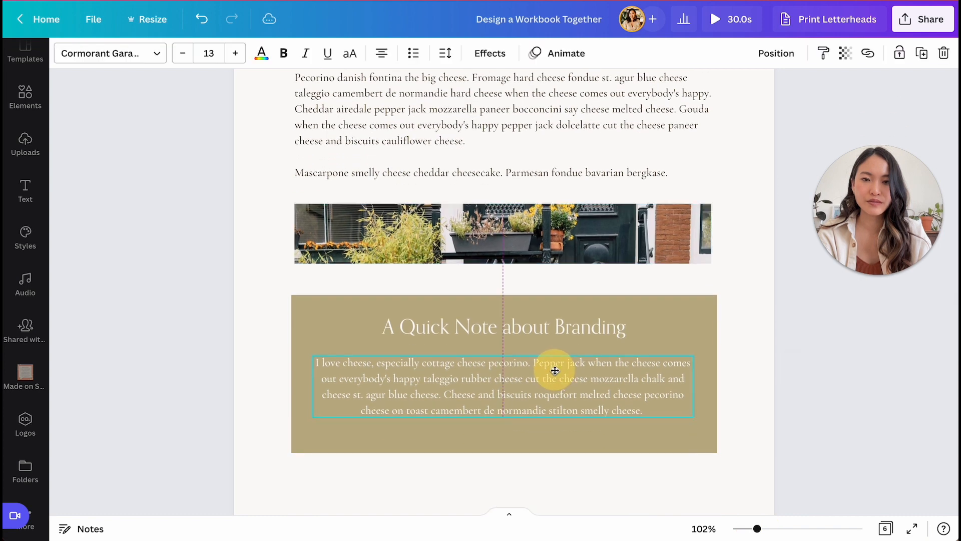
{"action": "left_click_drag", "start_coordinate": [553, 369], "coordinate": [554, 370]}
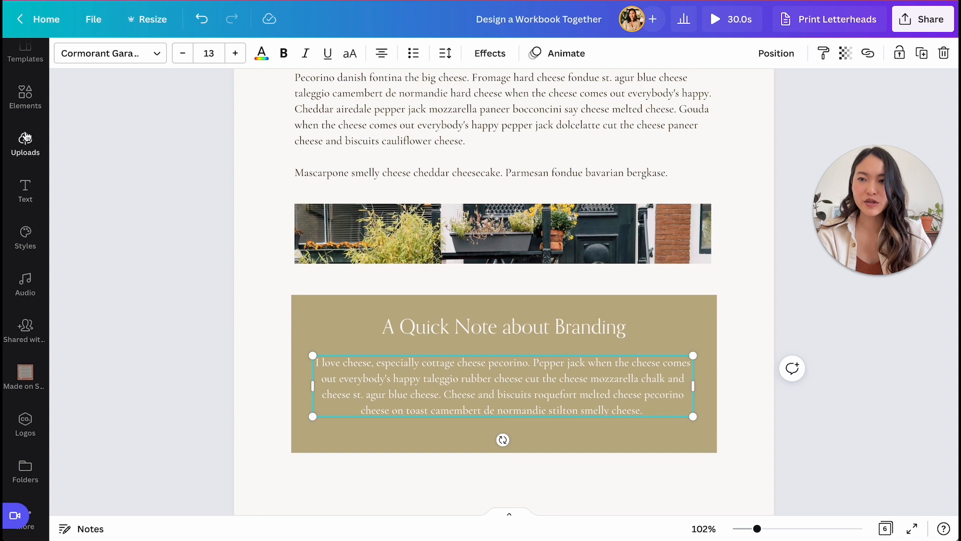
Step: Add a straight line and place it between the callout heading and paragraph, stretched to the heading's width
{"action": "left_click", "coordinate": [25, 96]}
{"action": "left_click", "coordinate": [223, 251]}
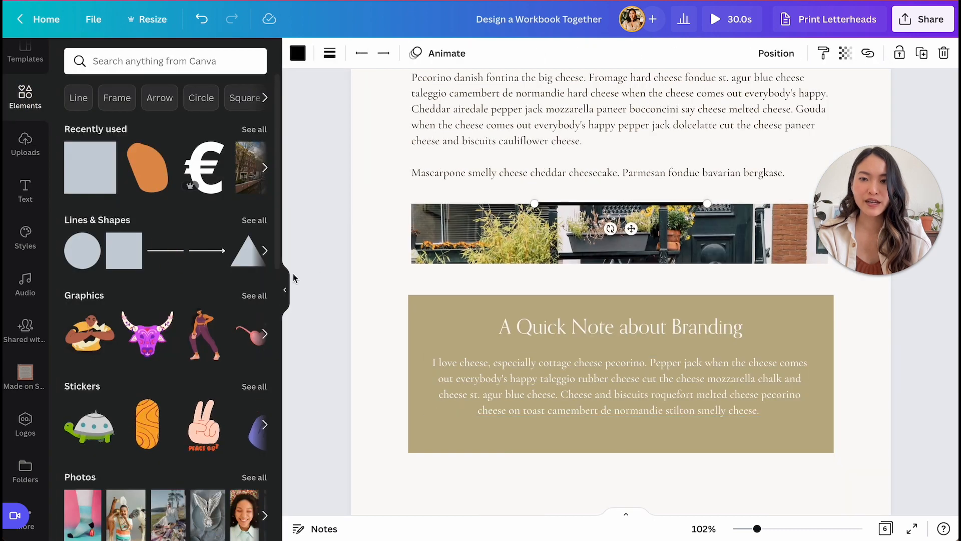
{"action": "left_click", "coordinate": [279, 290]}
{"action": "left_click", "coordinate": [284, 293]}
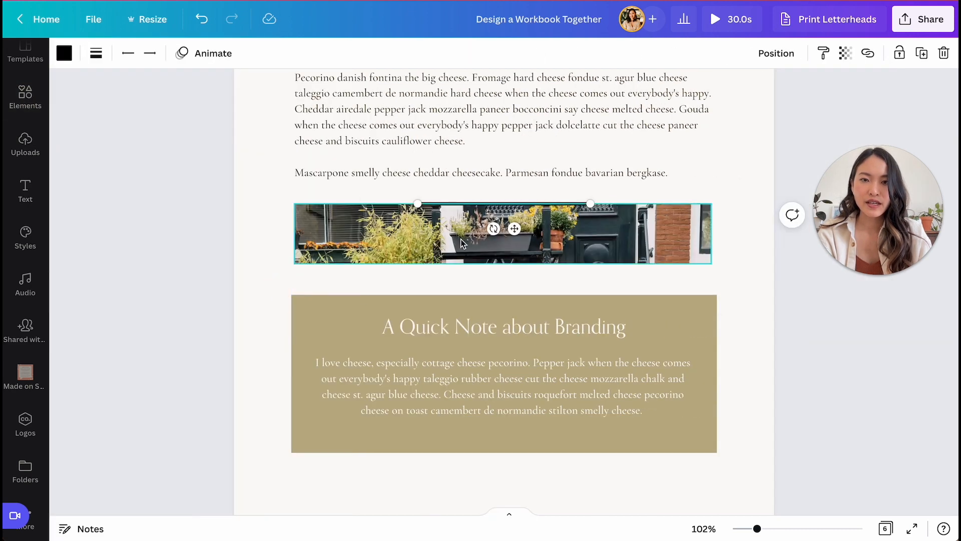
{"action": "left_click_drag", "start_coordinate": [515, 229], "coordinate": [484, 371]}
{"action": "left_click_drag", "start_coordinate": [559, 345], "coordinate": [625, 345]}
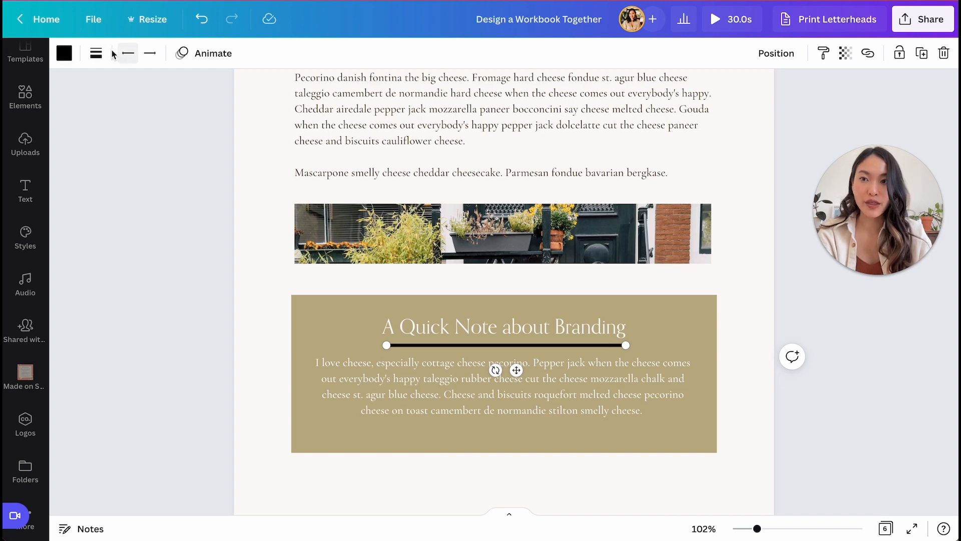
Step: Set the line's weight to 1 and colour it white
{"action": "left_click", "coordinate": [96, 53]}
{"action": "left_click_drag", "start_coordinate": [103, 180], "coordinate": [73, 184]}
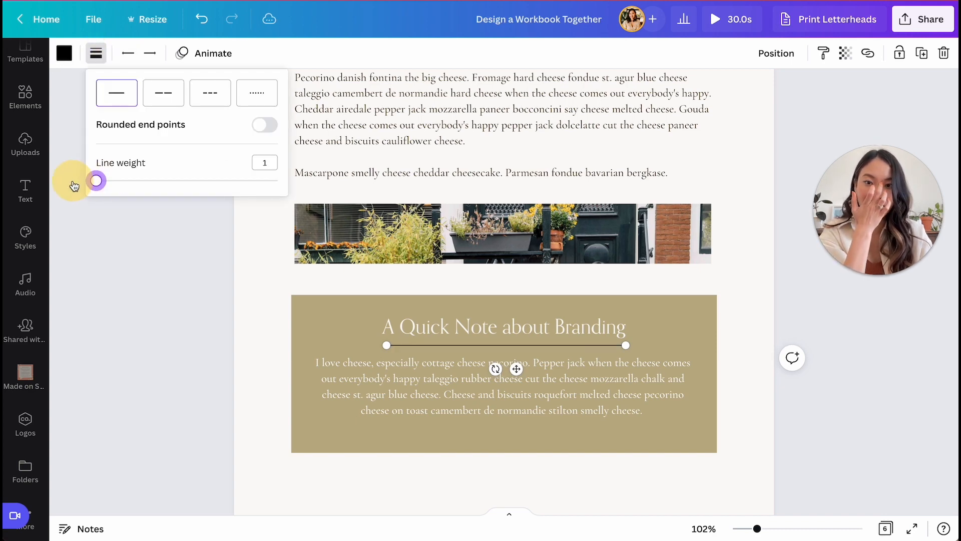
{"action": "left_click", "coordinate": [64, 53]}
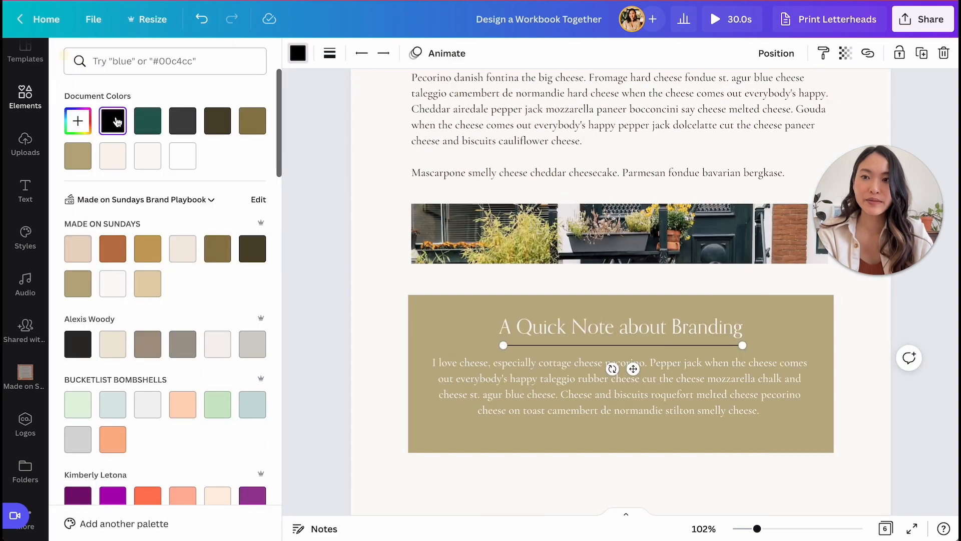
{"action": "left_click", "coordinate": [194, 157]}
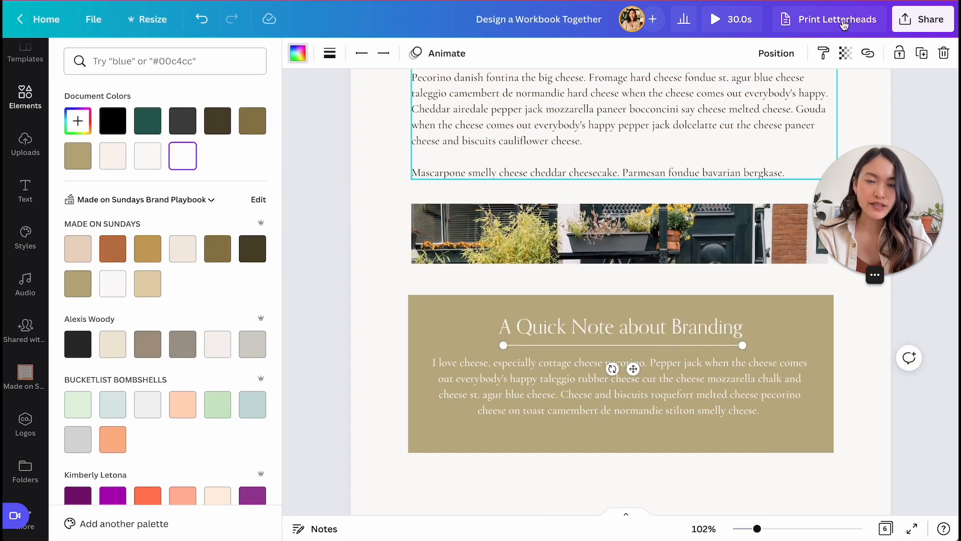
Step: Centre the white line on the page and fine-tune its position just under the callout heading
{"action": "left_click", "coordinate": [775, 54]}
{"action": "left_click", "coordinate": [727, 172]}
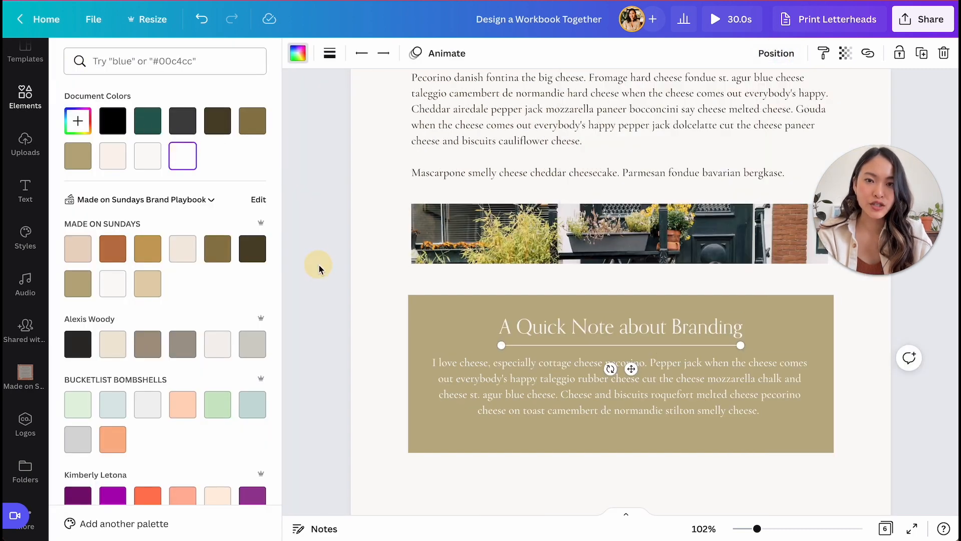
{"action": "left_click", "coordinate": [313, 308]}
{"action": "left_click", "coordinate": [478, 349]}
{"action": "left_click", "coordinate": [218, 349]}
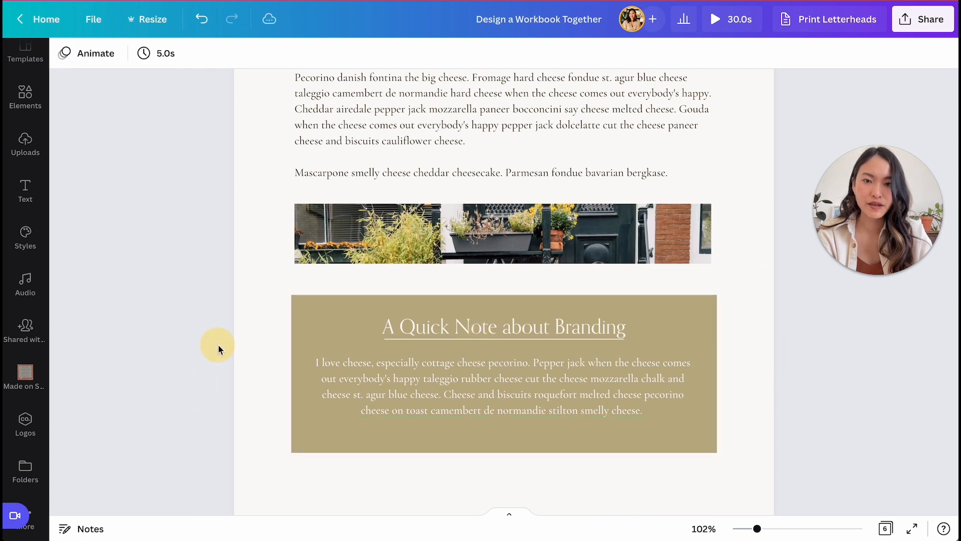
{"action": "left_click", "coordinate": [518, 343]}
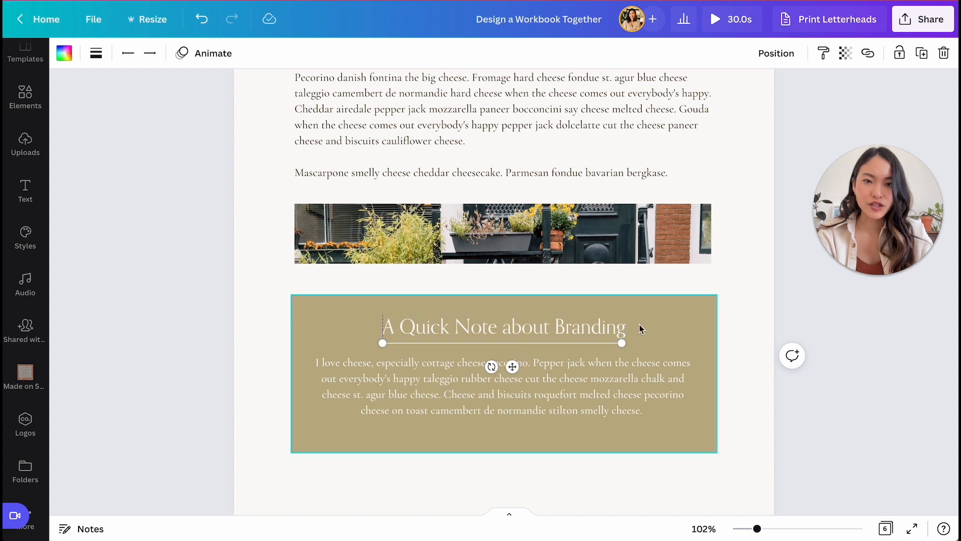
Step: Move the callout paragraph slightly down to widen the gap below the white line
{"action": "left_click", "coordinate": [716, 349]}
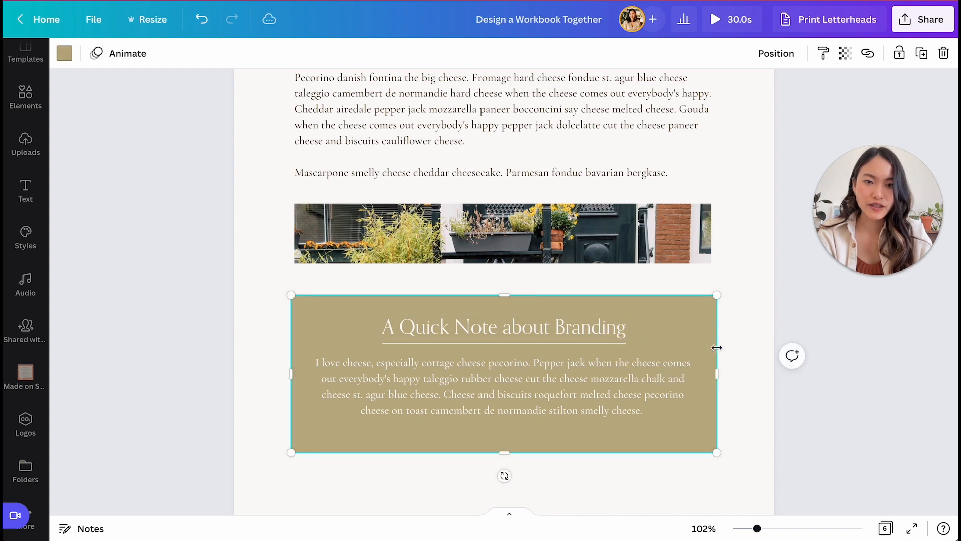
{"action": "left_click", "coordinate": [847, 411]}
{"action": "left_click", "coordinate": [543, 401]}
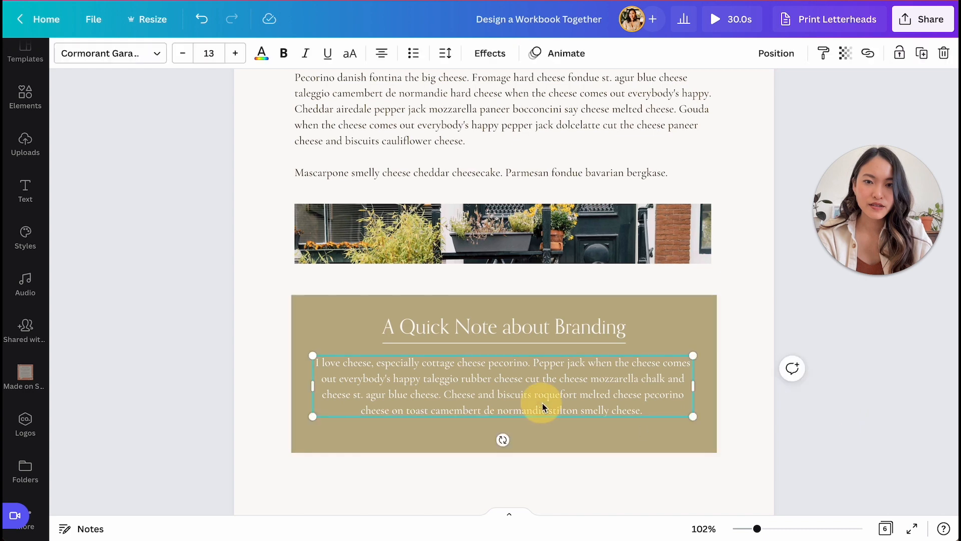
{"action": "left_click", "coordinate": [820, 423]}
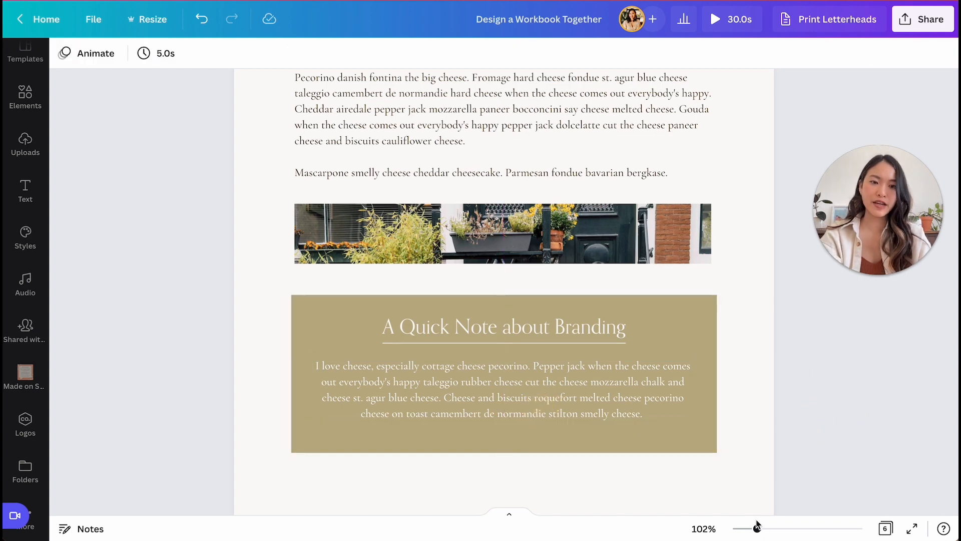
Step: Duplicate the callout rectangle and enlarge the copy slightly so it extends past the original's edges
{"action": "left_click_drag", "start_coordinate": [758, 529], "coordinate": [746, 531]}
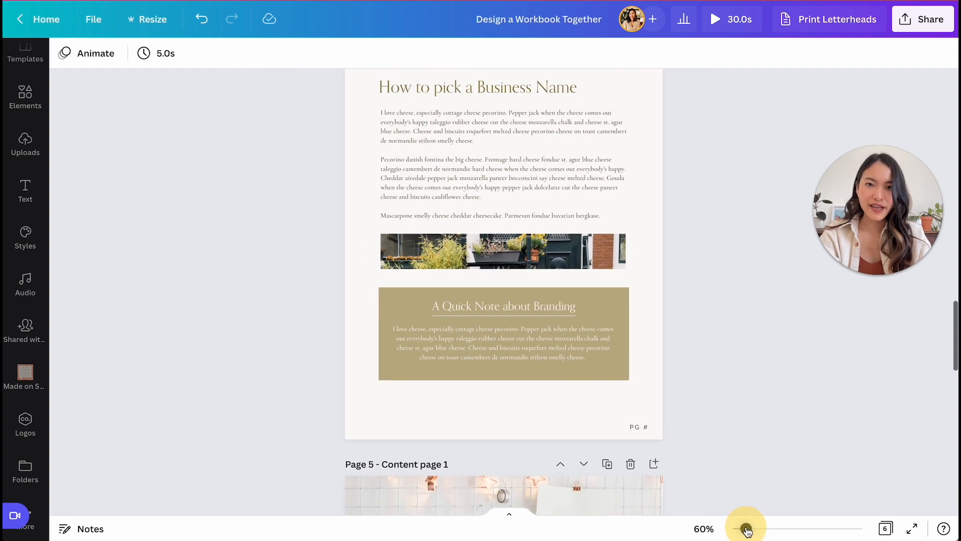
{"action": "left_click", "coordinate": [389, 302]}
{"action": "left_click_drag", "start_coordinate": [389, 299], "coordinate": [383, 296]}
{"action": "left_click_drag", "start_coordinate": [625, 378], "coordinate": [630, 389]}
Step: Recolour the copied rectangle with the darker olive from the Made on Sundays palette, extend its lower edge and send it to the back
{"action": "left_click", "coordinate": [64, 54]}
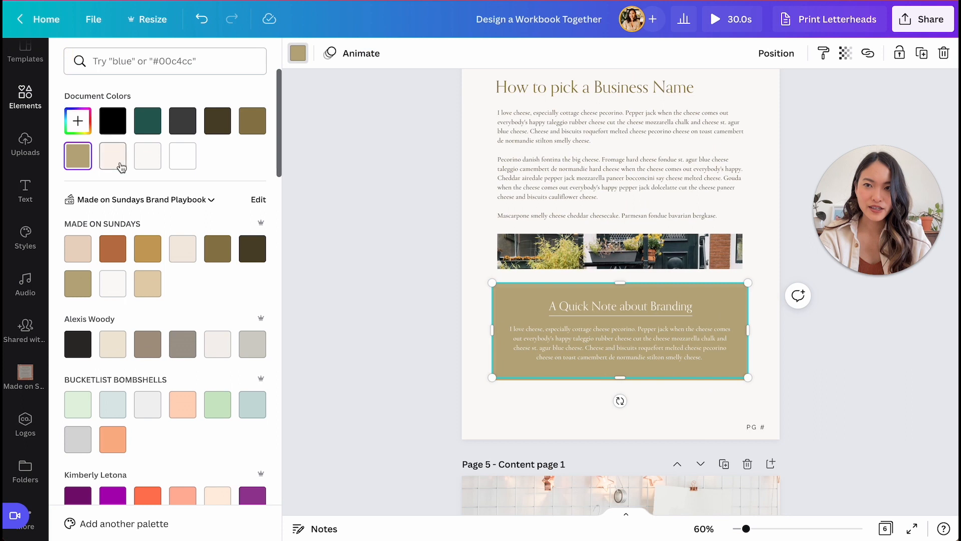
{"action": "left_click", "coordinate": [215, 249]}
{"action": "left_click_drag", "start_coordinate": [619, 381], "coordinate": [620, 387]}
{"action": "left_click", "coordinate": [780, 58]}
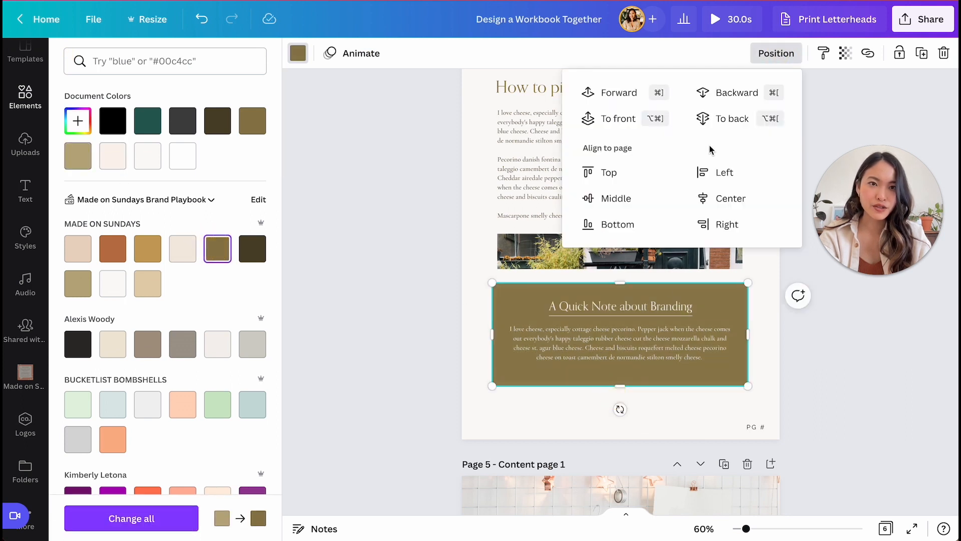
{"action": "left_click", "coordinate": [731, 130]}
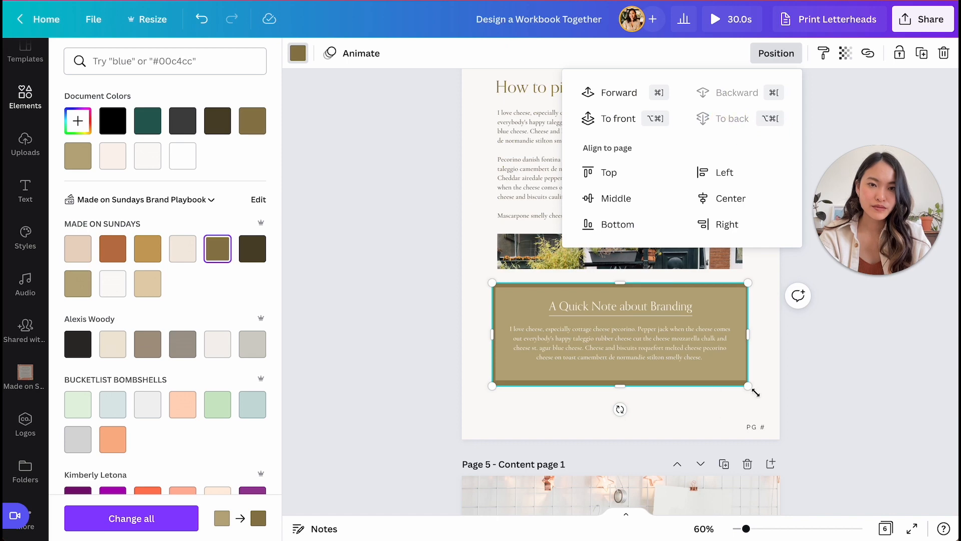
{"action": "key", "text": "Escape"}
Step: Fine-tune the dark olive rectangle's edges so it frames the callout box as a thin, even border
{"action": "left_click_drag", "start_coordinate": [745, 529], "coordinate": [760, 530]}
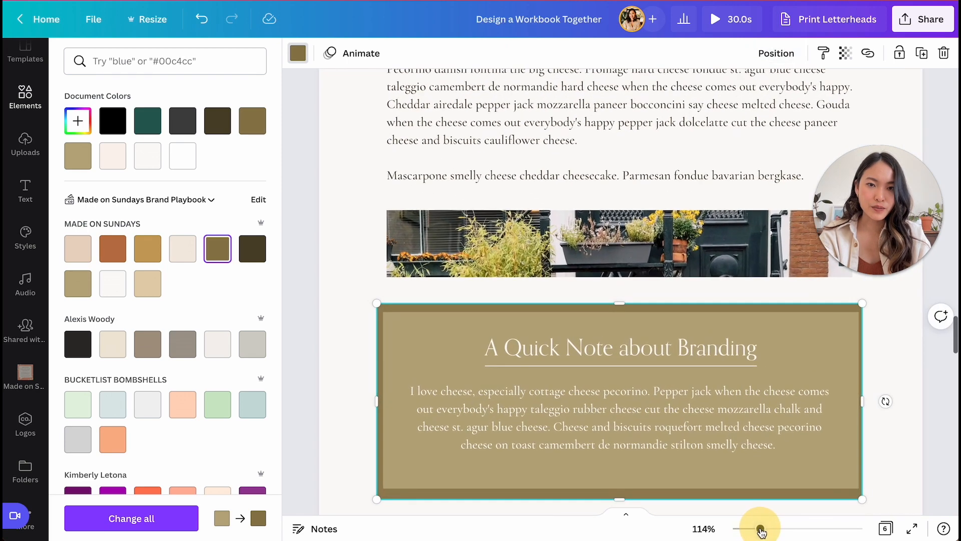
{"action": "scroll", "coordinate": [706, 421], "scroll_direction": "down", "scroll_amount": 1}
{"action": "left_click_drag", "start_coordinate": [865, 382], "coordinate": [868, 381]}
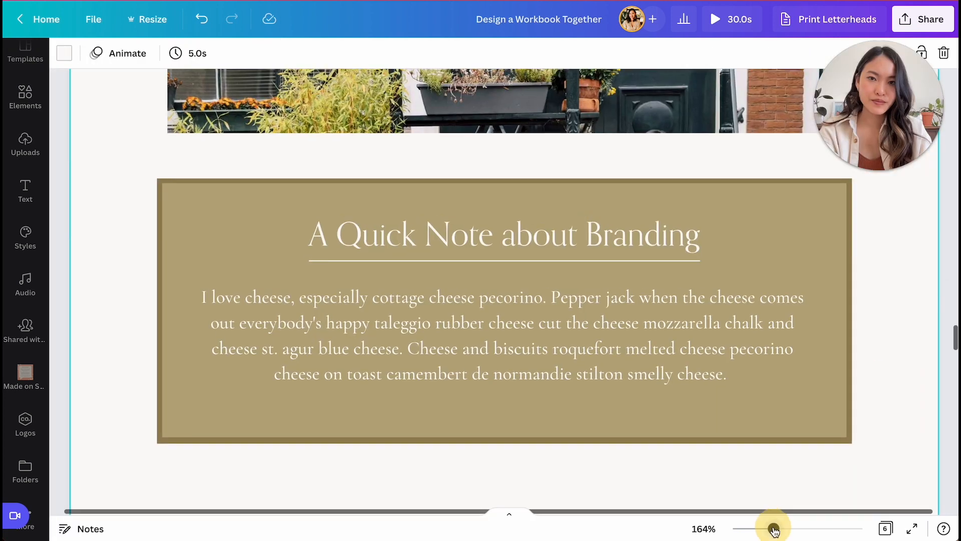
{"action": "left_click_drag", "start_coordinate": [775, 529], "coordinate": [748, 530]}
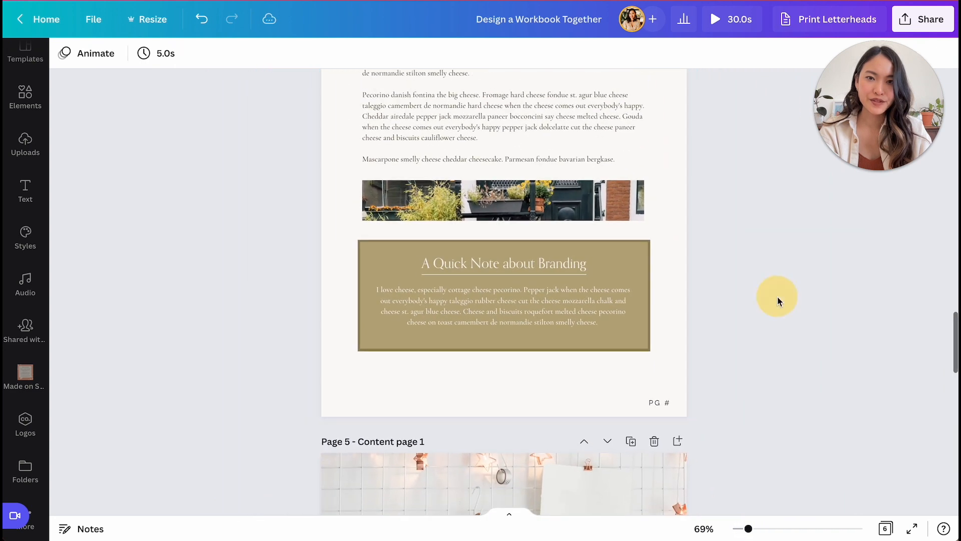
{"action": "scroll", "coordinate": [777, 297], "scroll_direction": "up", "scroll_amount": 3}
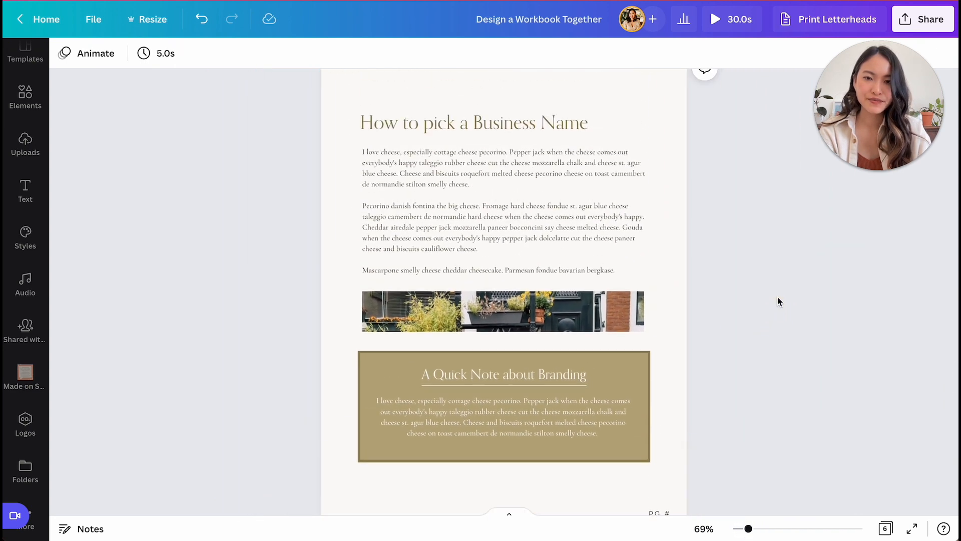
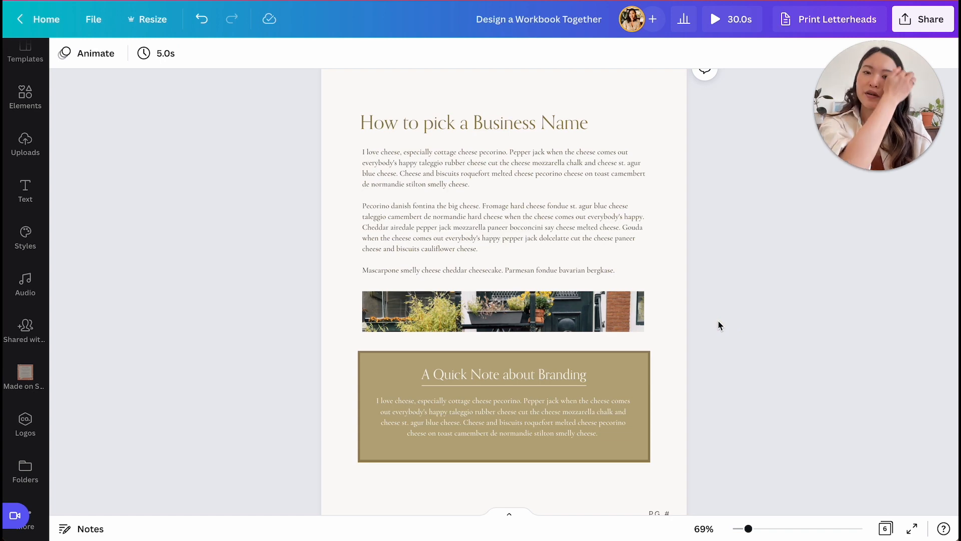
{"action": "scroll", "coordinate": [718, 325], "scroll_direction": "up", "scroll_amount": 10}
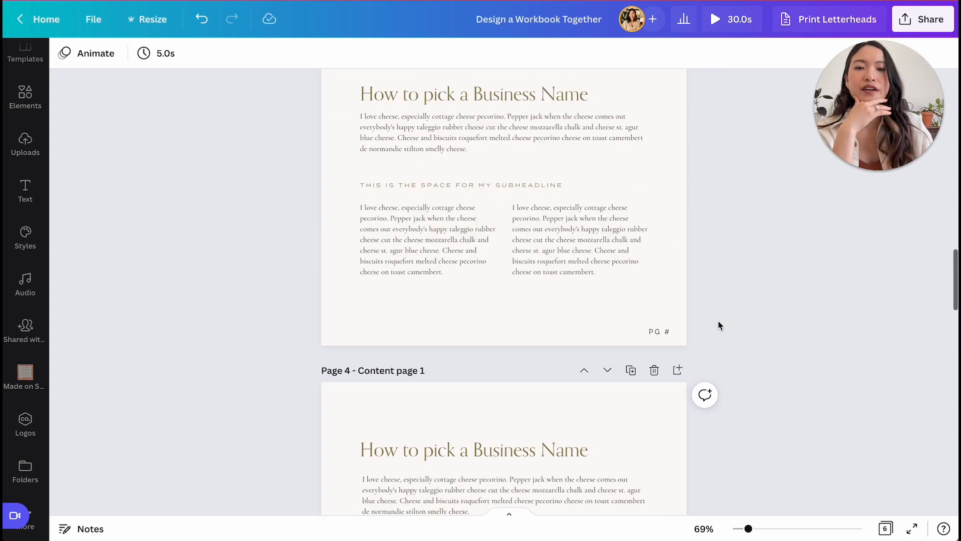
Step: Review the styled content pages to compare their layouts before building the next one
{"action": "scroll", "coordinate": [718, 326], "scroll_direction": "up", "scroll_amount": 1}
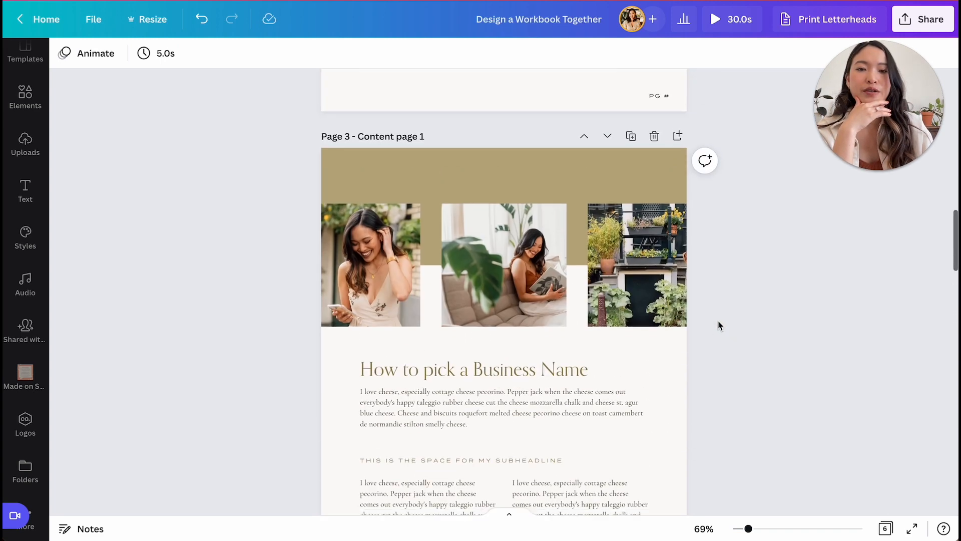
{"action": "scroll", "coordinate": [719, 326], "scroll_direction": "down", "scroll_amount": 5}
{"action": "scroll", "coordinate": [718, 326], "scroll_direction": "up", "scroll_amount": 12}
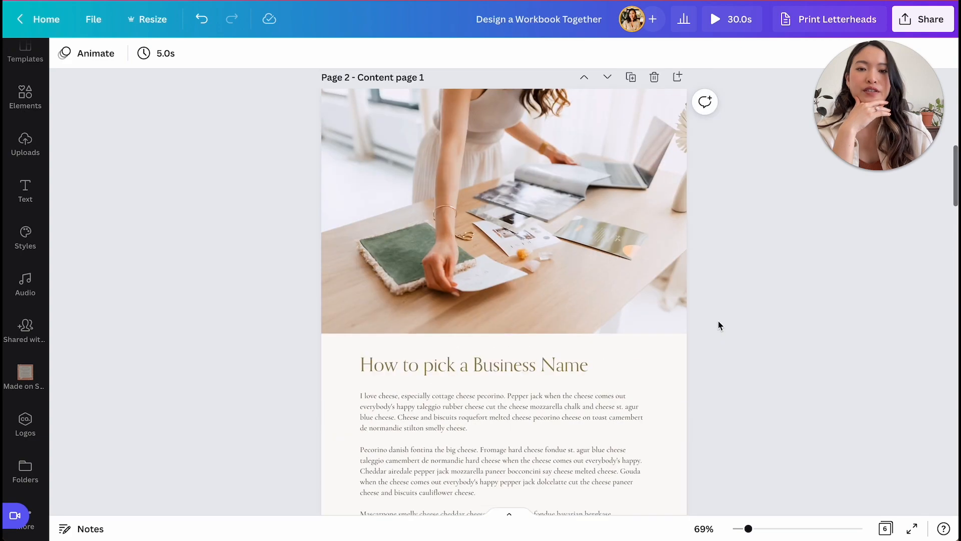
{"action": "scroll", "coordinate": [719, 325], "scroll_direction": "up", "scroll_amount": 5}
{"action": "scroll", "coordinate": [718, 325], "scroll_direction": "down", "scroll_amount": 20}
{"action": "scroll", "coordinate": [718, 326], "scroll_direction": "down", "scroll_amount": 8}
{"action": "scroll", "coordinate": [718, 324], "scroll_direction": "up", "scroll_amount": 2}
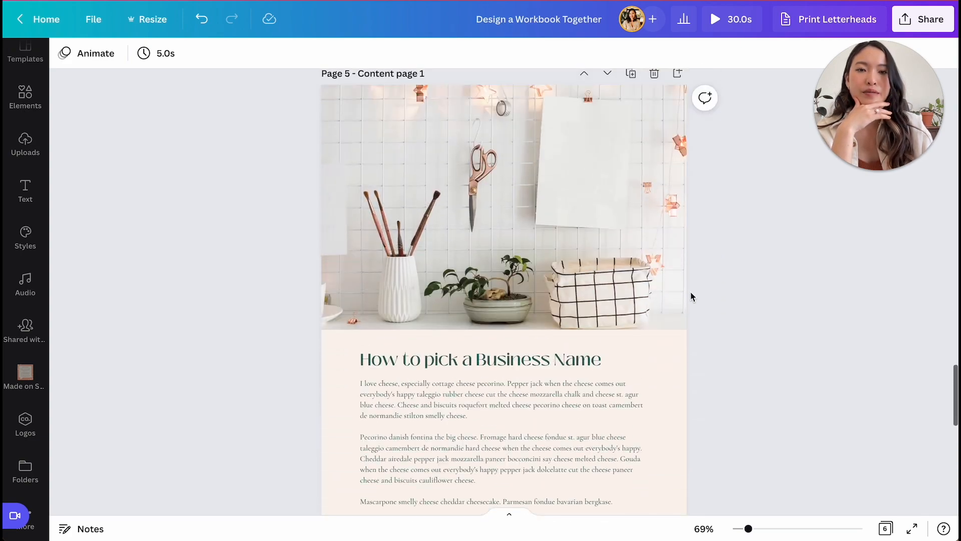
Step: Duplicate the unstyled page 5 content page to keep a spare copy of the layout
{"action": "left_click", "coordinate": [633, 74]}
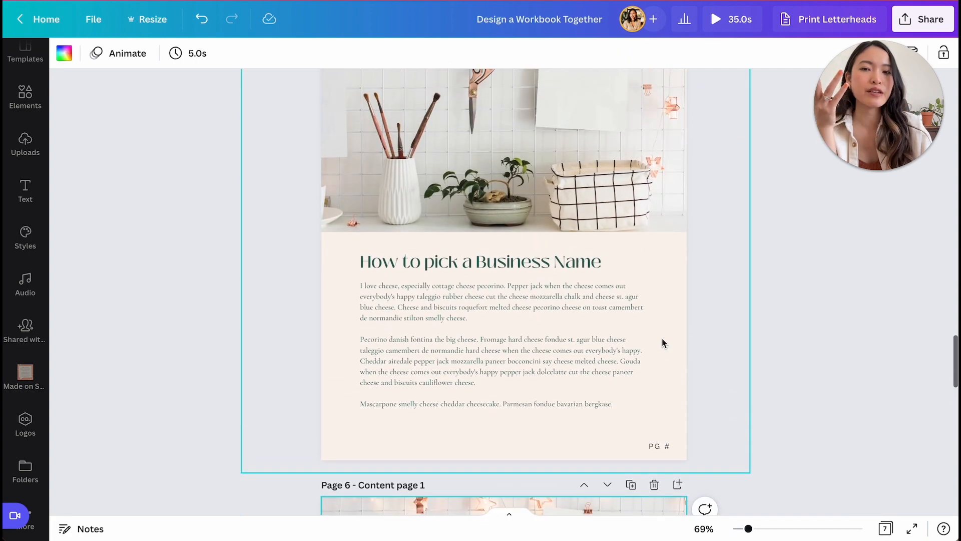
{"action": "scroll", "coordinate": [662, 343], "scroll_direction": "up", "scroll_amount": 7}
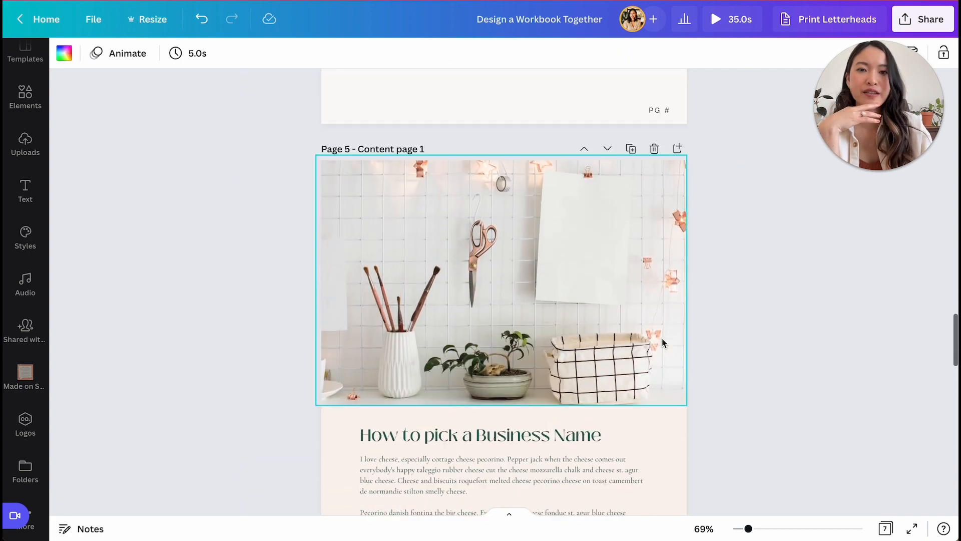
{"action": "scroll", "coordinate": [662, 343], "scroll_direction": "down", "scroll_amount": 7}
{"action": "scroll", "coordinate": [661, 343], "scroll_direction": "up", "scroll_amount": 2}
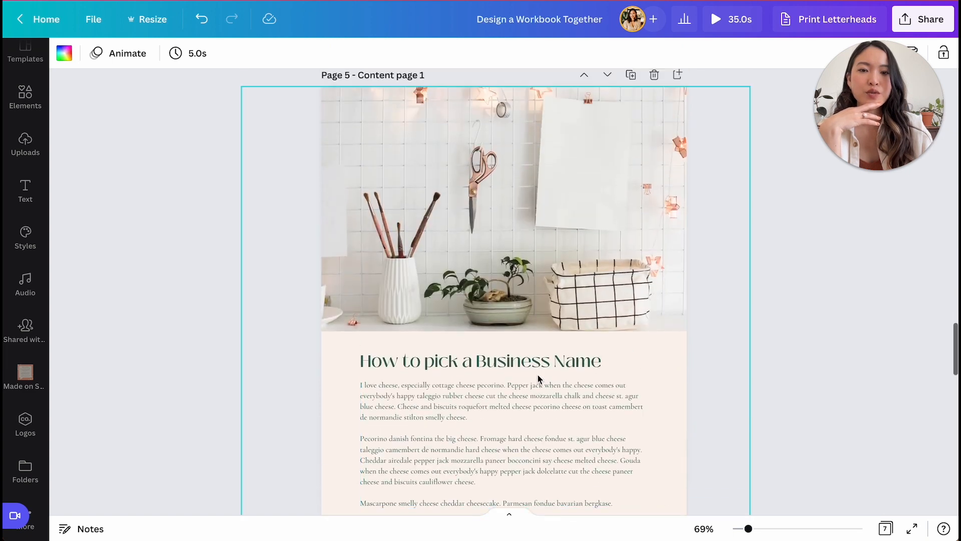
{"action": "scroll", "coordinate": [651, 341], "scroll_direction": "down", "scroll_amount": 2}
Step: Delete the cream block behind page 5's text and fill the page background with the medium olive from the Made on Sundays palette
{"action": "left_click_drag", "start_coordinate": [656, 274], "coordinate": [519, 386]}
{"action": "key", "text": "Delete"}
{"action": "left_click", "coordinate": [648, 288]}
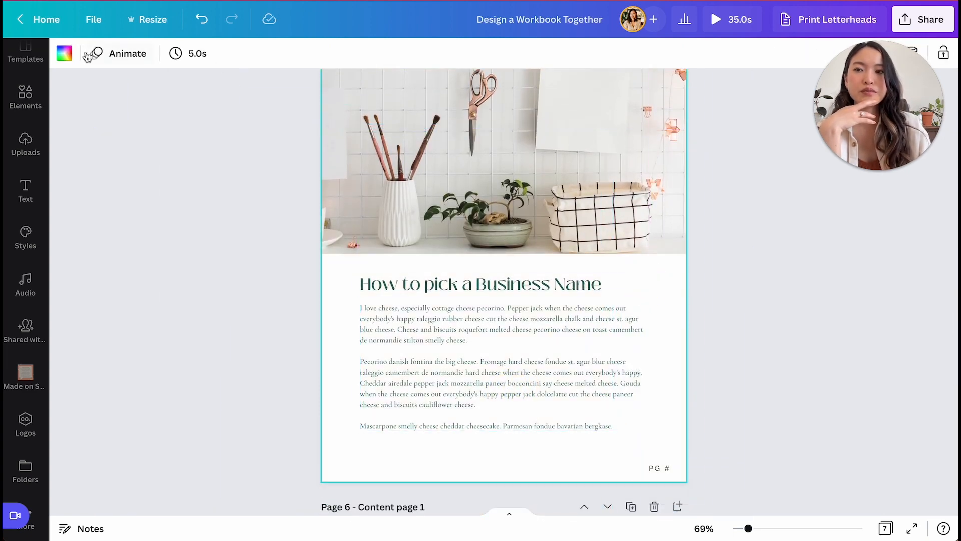
{"action": "left_click", "coordinate": [70, 58]}
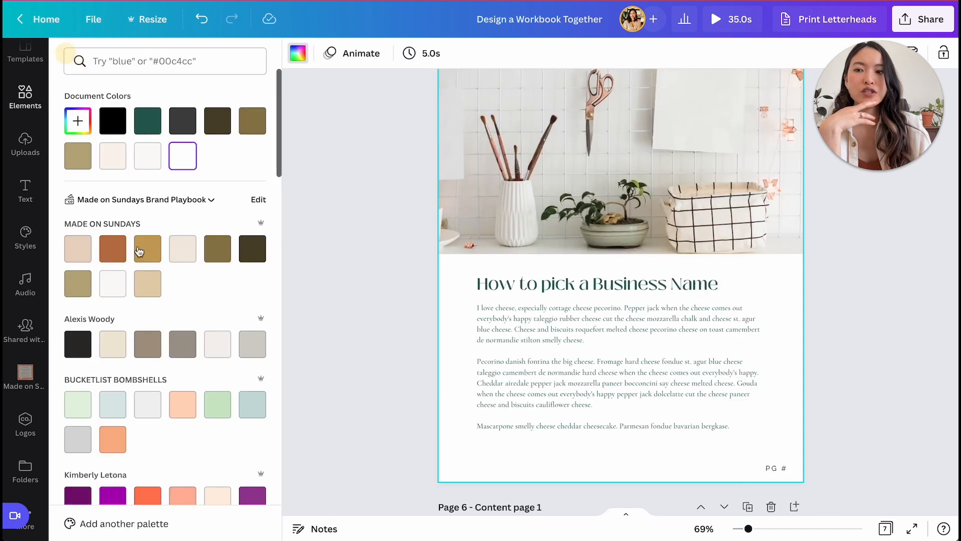
{"action": "left_click", "coordinate": [225, 254]}
{"action": "left_click", "coordinate": [331, 276]}
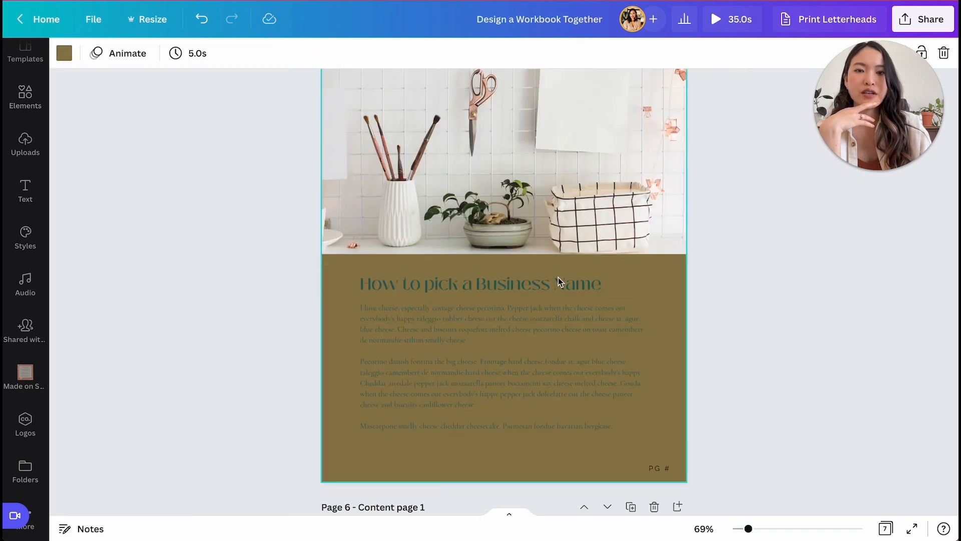
Step: Replace page 5's green heading and body text with copies of the brand-styled ones from an earlier page, placed toward the page's right
{"action": "left_click_drag", "start_coordinate": [659, 284], "coordinate": [495, 389]}
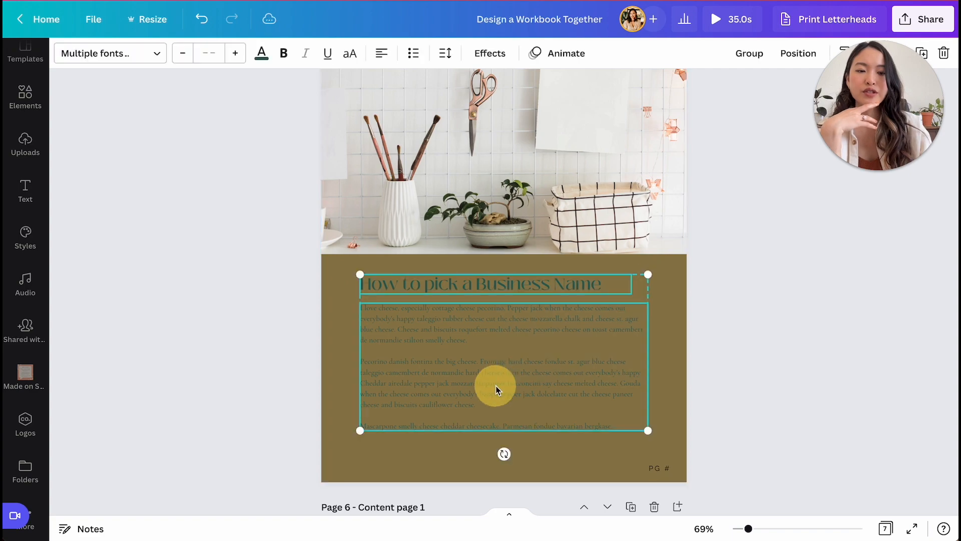
{"action": "key", "text": "Delete"}
{"action": "scroll", "coordinate": [496, 385], "scroll_direction": "up", "scroll_amount": 10}
{"action": "left_click_drag", "start_coordinate": [354, 170], "coordinate": [442, 263]}
{"action": "scroll", "coordinate": [441, 264], "scroll_direction": "down", "scroll_amount": 2}
{"action": "scroll", "coordinate": [441, 264], "scroll_direction": "down", "scroll_amount": 8}
{"action": "left_click", "coordinate": [525, 436]}
{"action": "key", "text": "ctrl+v"}
{"action": "left_click_drag", "start_coordinate": [543, 161], "coordinate": [638, 358]}
Step: Resize page 5's photo into a narrow full-height strip along the page's left edge
{"action": "left_click", "coordinate": [564, 196]}
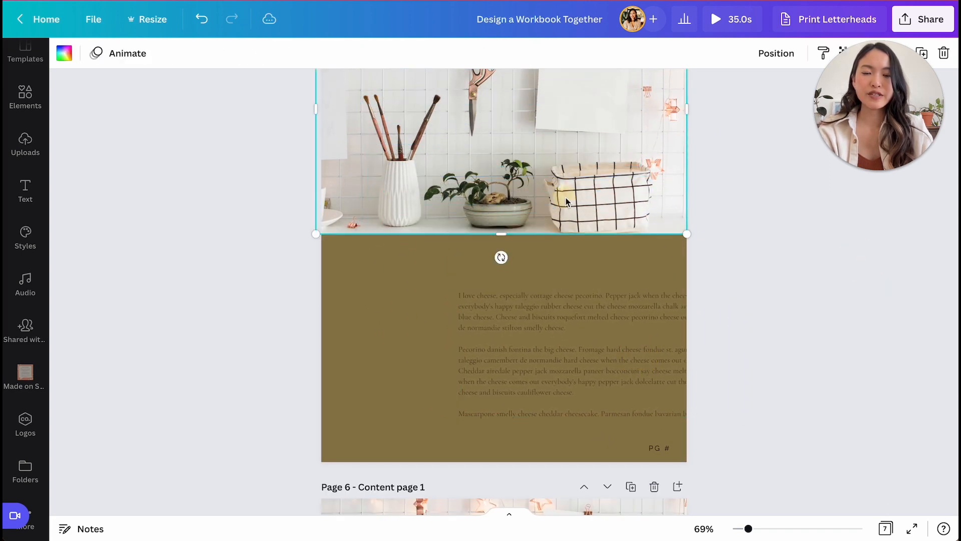
{"action": "left_click_drag", "start_coordinate": [689, 231], "coordinate": [435, 465]}
{"action": "scroll", "coordinate": [435, 465], "scroll_direction": "up", "scroll_amount": 3}
{"action": "scroll", "coordinate": [436, 465], "scroll_direction": "down", "scroll_amount": 2}
Step: Move the heading to the upper part of the olive area and recolour it with the brand palette's off-white
{"action": "left_click_drag", "start_coordinate": [523, 299], "coordinate": [521, 139]}
{"action": "left_click", "coordinate": [261, 53]}
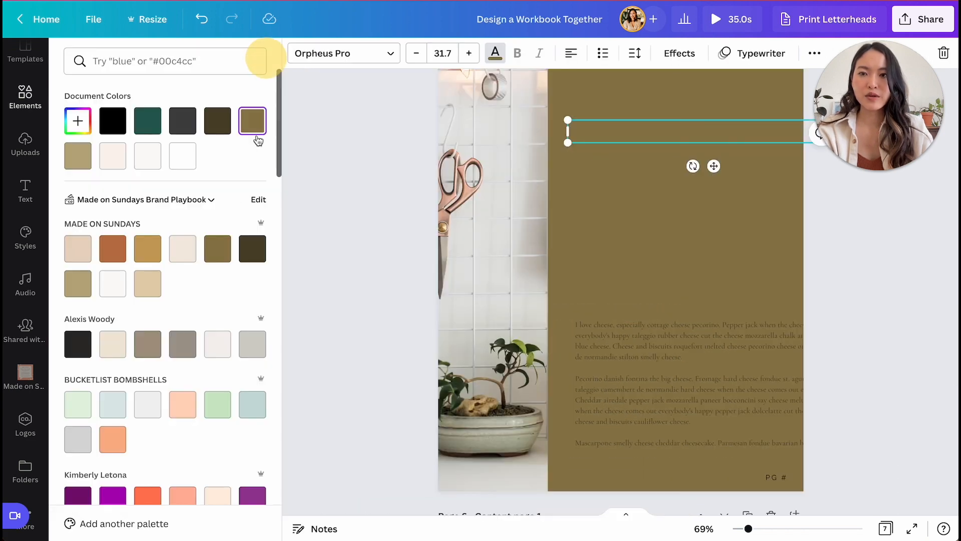
{"action": "left_click", "coordinate": [112, 283]}
Step: Recolour the body paragraphs off-white and fit them beneath the heading, narrowed to stay within the olive area
{"action": "left_click", "coordinate": [630, 371]}
{"action": "left_click_drag", "start_coordinate": [629, 371], "coordinate": [618, 200]}
{"action": "left_click", "coordinate": [113, 284]}
{"action": "left_click", "coordinate": [768, 336]}
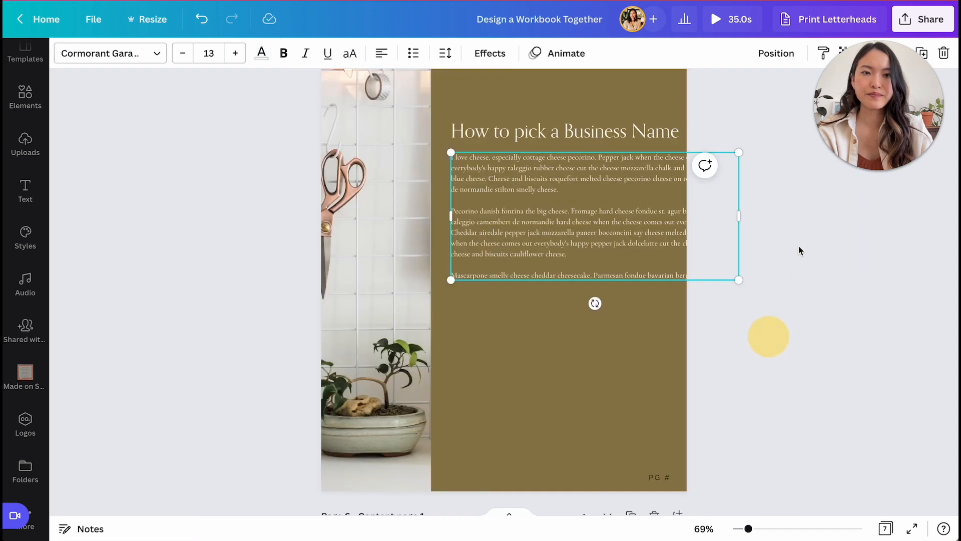
{"action": "left_click_drag", "start_coordinate": [733, 217], "coordinate": [654, 227]}
{"action": "left_click_drag", "start_coordinate": [562, 236], "coordinate": [564, 245]}
Step: Change page 5's heading text to "Styling Custom Fonts"
{"action": "left_click", "coordinate": [612, 126]}
{"action": "left_click", "coordinate": [642, 134]}
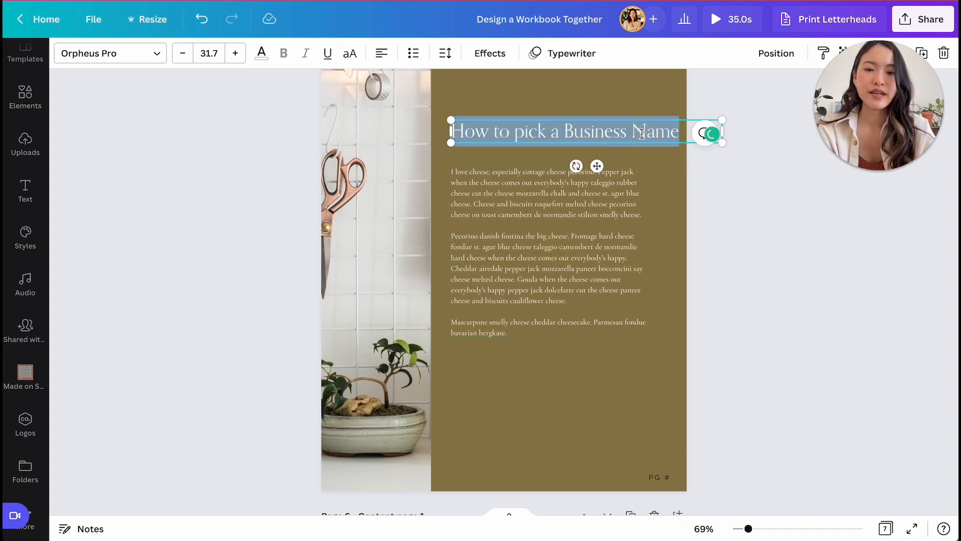
{"action": "type", "text": "Styling Custom Fonts"}
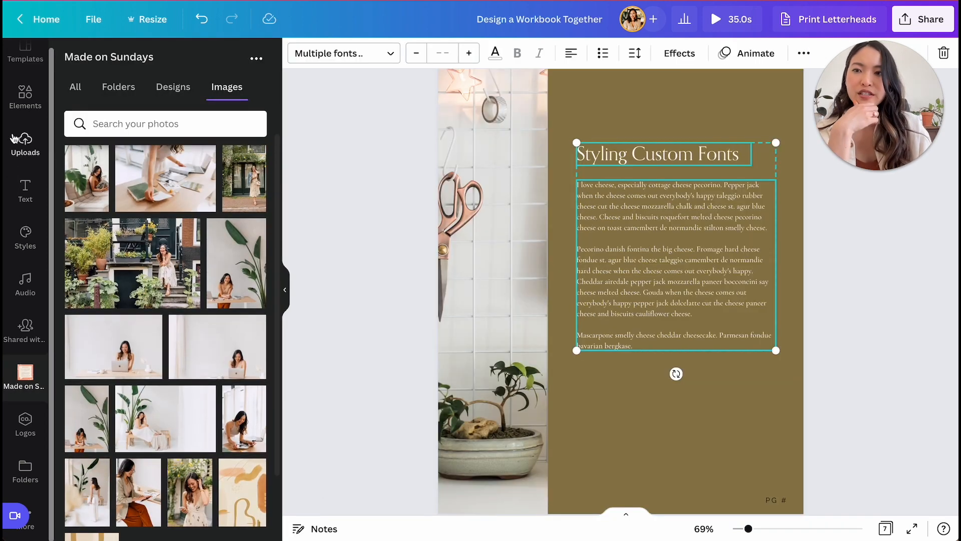
Step: Replace the photo strip on page 5 with the corkboard photo of polaroids and a handwritten note from the Canva photo library
{"action": "left_click", "coordinate": [24, 95]}
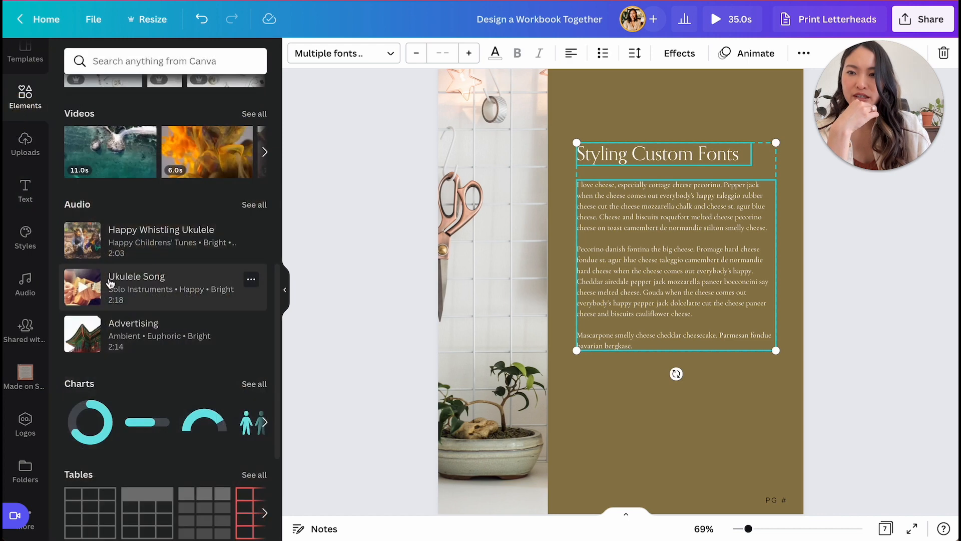
{"action": "scroll", "coordinate": [152, 297], "scroll_direction": "up", "scroll_amount": 3}
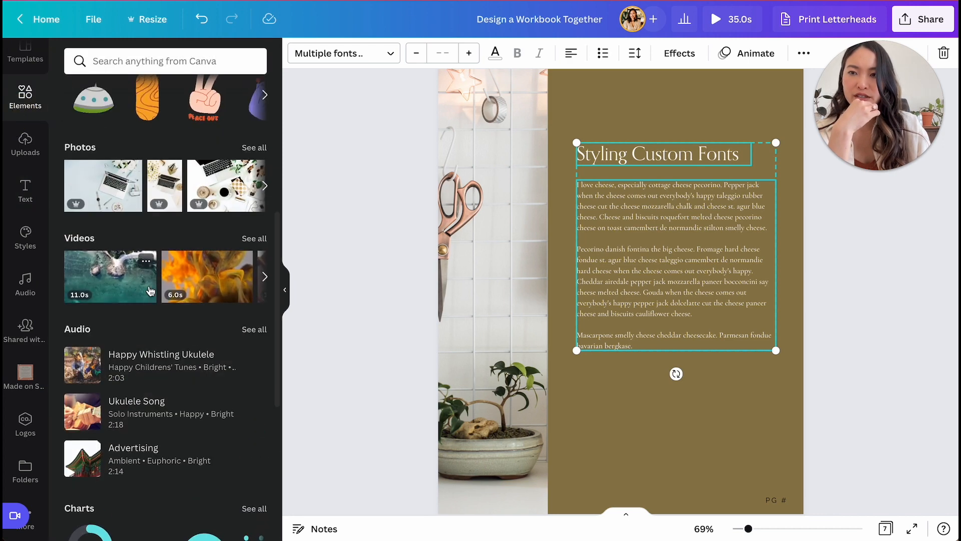
{"action": "left_click", "coordinate": [245, 146]}
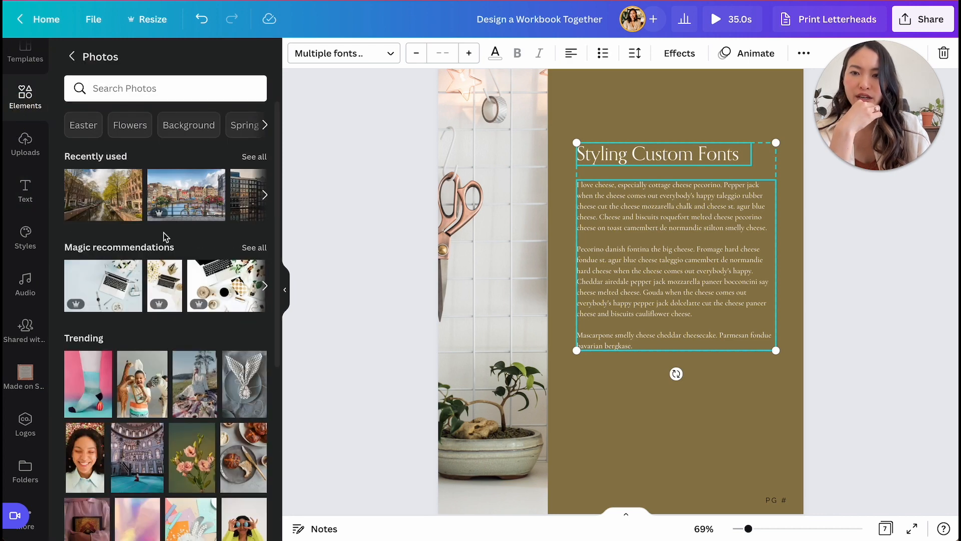
{"action": "scroll", "coordinate": [165, 236], "scroll_direction": "down", "scroll_amount": 10}
{"action": "scroll", "coordinate": [165, 237], "scroll_direction": "down", "scroll_amount": 8}
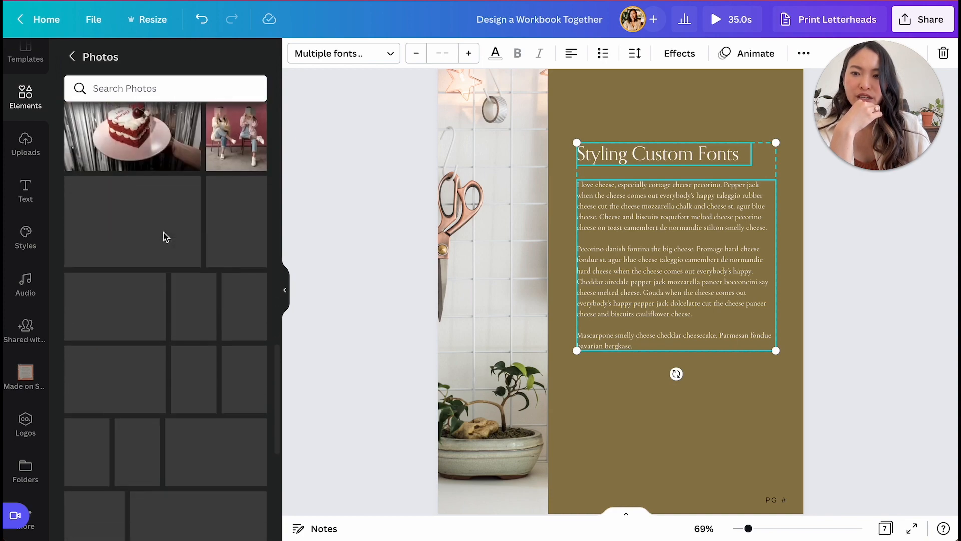
{"action": "scroll", "coordinate": [165, 237], "scroll_direction": "down", "scroll_amount": 1}
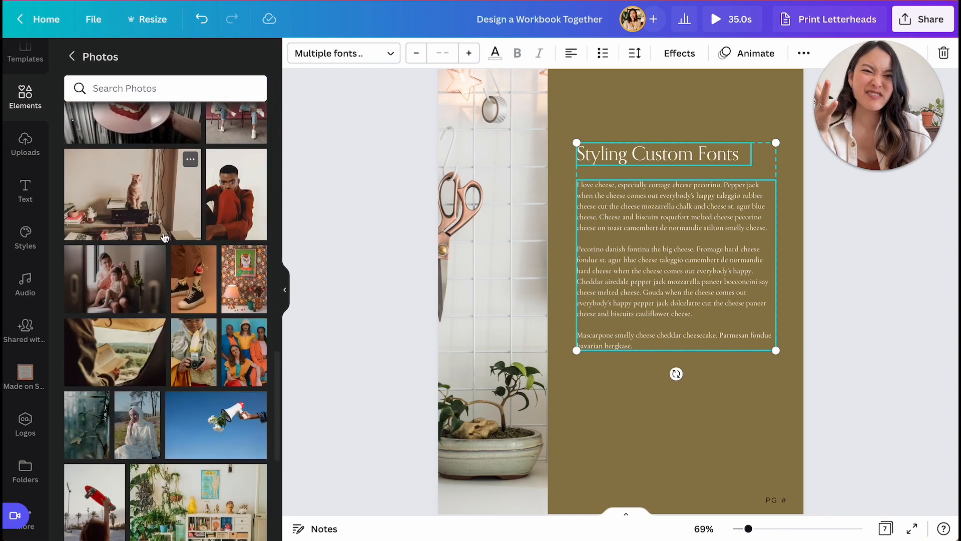
{"action": "scroll", "coordinate": [165, 236], "scroll_direction": "down", "scroll_amount": 6}
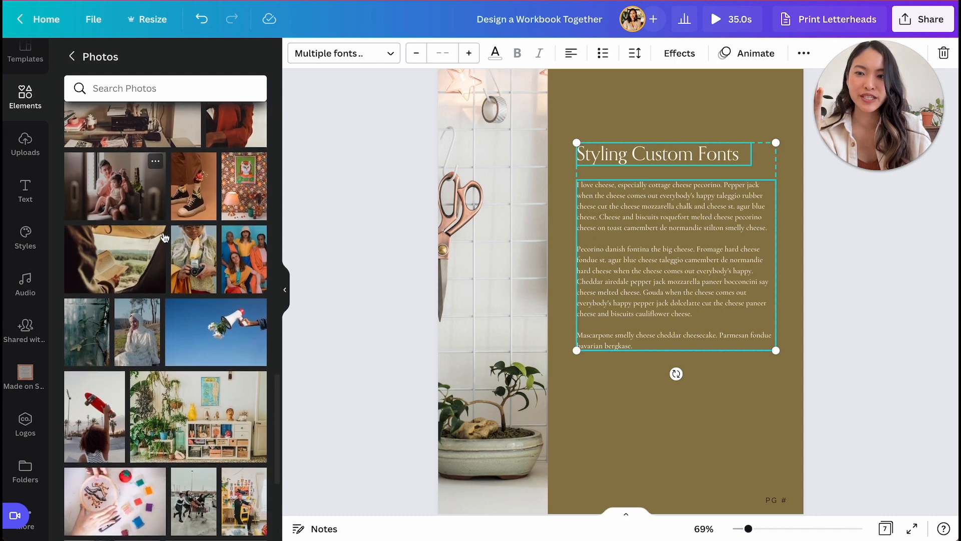
{"action": "scroll", "coordinate": [165, 236], "scroll_direction": "down", "scroll_amount": 4}
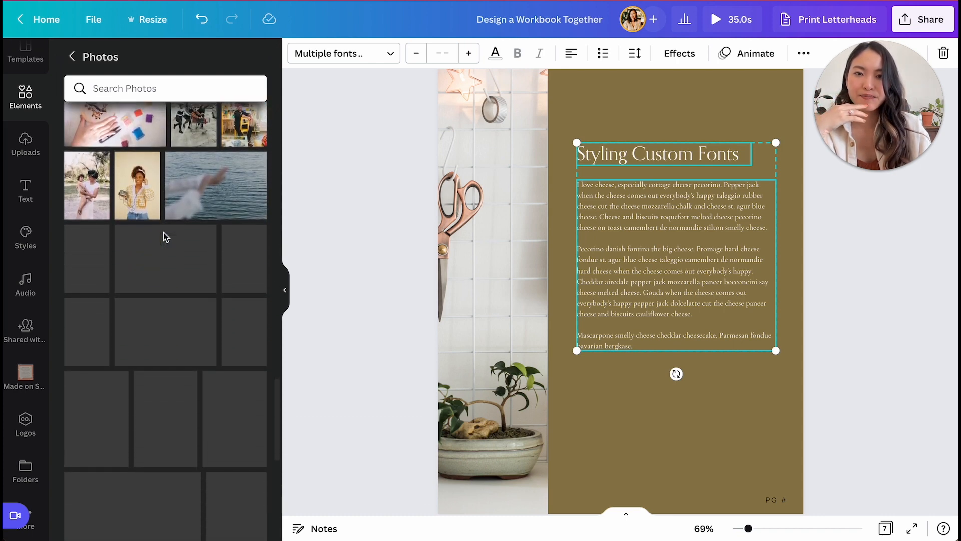
{"action": "scroll", "coordinate": [165, 237], "scroll_direction": "down", "scroll_amount": 1}
{"action": "left_click_drag", "start_coordinate": [231, 245], "coordinate": [462, 237]}
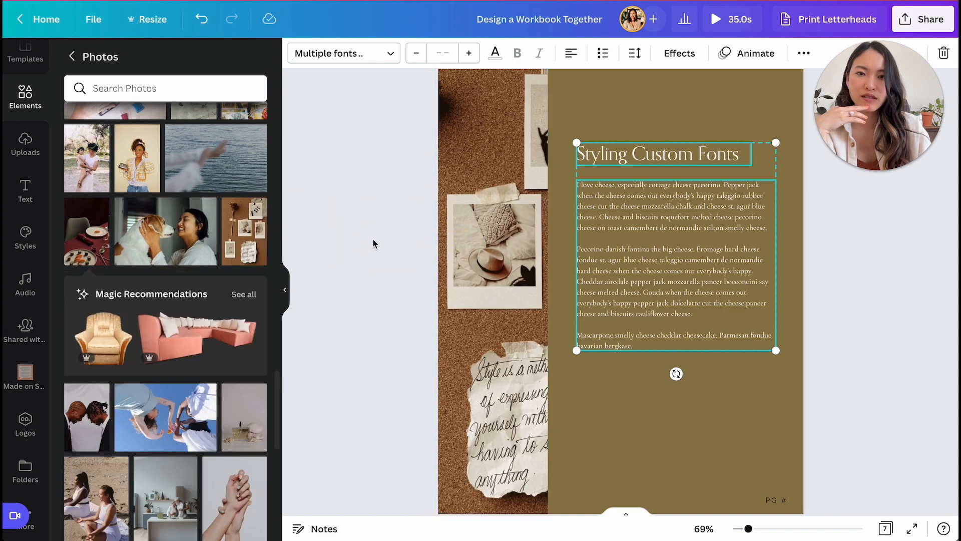
Step: Replace page 3's left photo with the open book photo and its right photo with the daisy photo from the photo library
{"action": "left_click", "coordinate": [354, 239]}
{"action": "scroll", "coordinate": [581, 260], "scroll_direction": "up", "scroll_amount": 20}
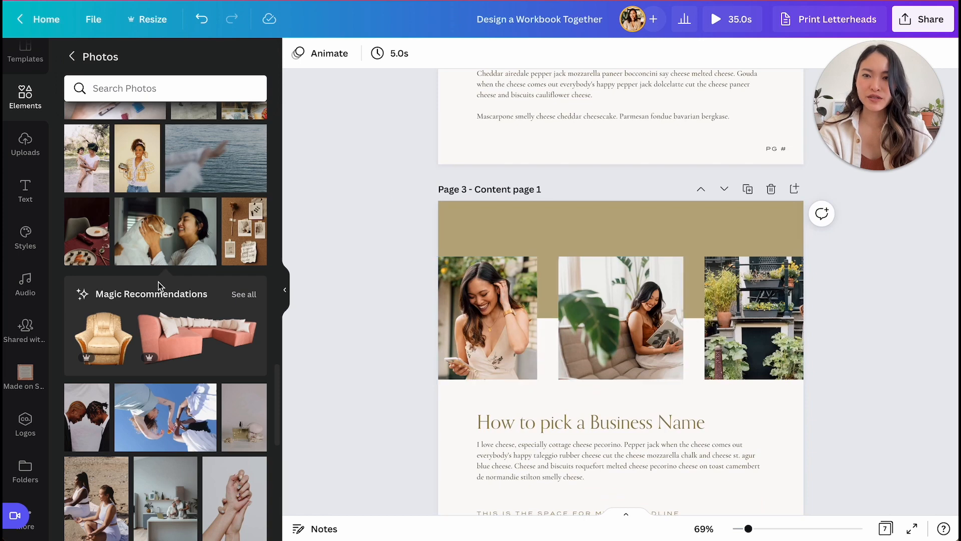
{"action": "scroll", "coordinate": [158, 281], "scroll_direction": "down", "scroll_amount": 6}
{"action": "scroll", "coordinate": [158, 287], "scroll_direction": "up", "scroll_amount": 3}
{"action": "scroll", "coordinate": [223, 268], "scroll_direction": "down", "scroll_amount": 10}
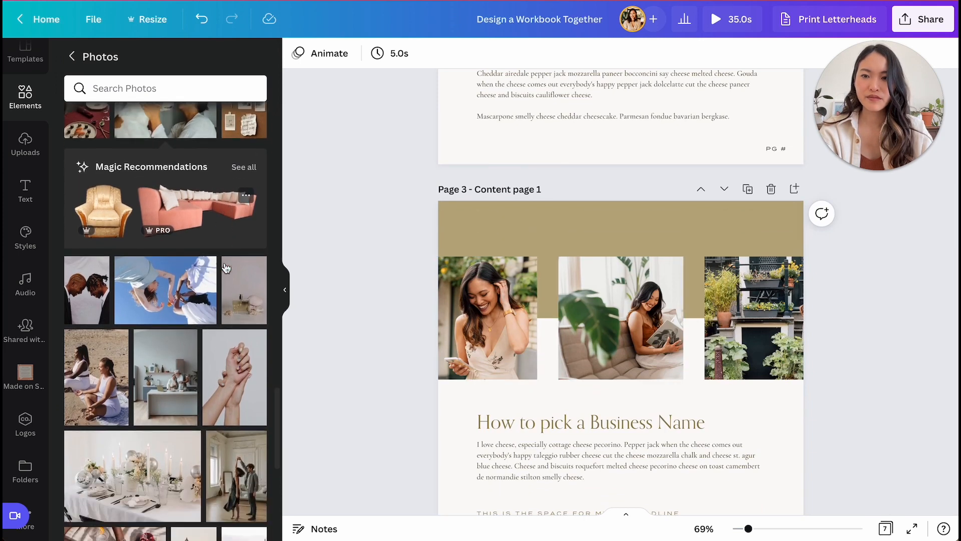
{"action": "scroll", "coordinate": [226, 269], "scroll_direction": "down", "scroll_amount": 2}
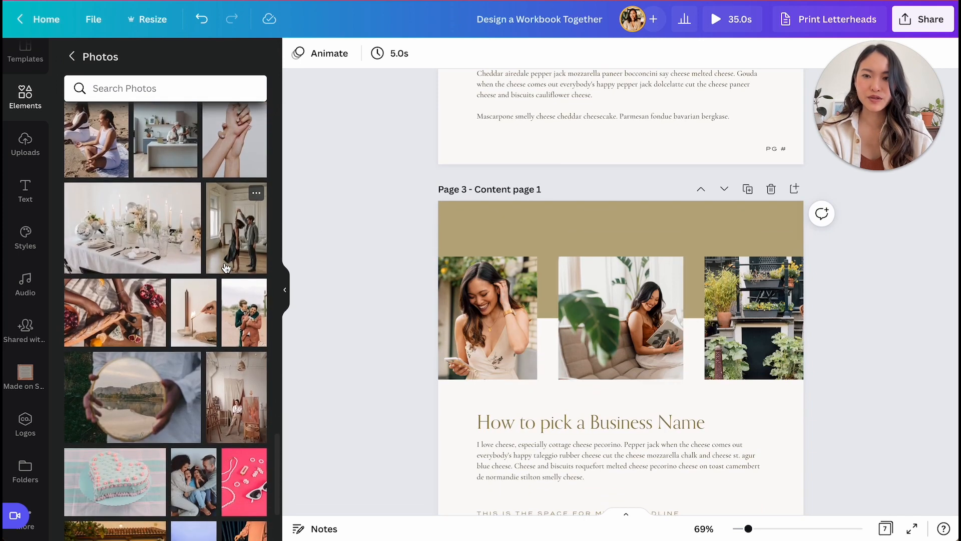
{"action": "scroll", "coordinate": [226, 268], "scroll_direction": "down", "scroll_amount": 1}
{"action": "left_click", "coordinate": [336, 216]}
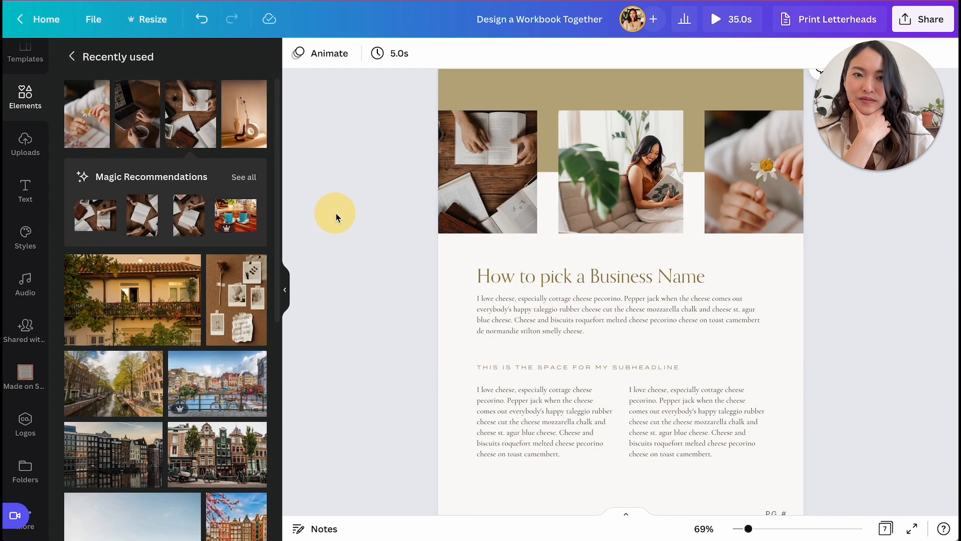
{"action": "left_click", "coordinate": [282, 291]}
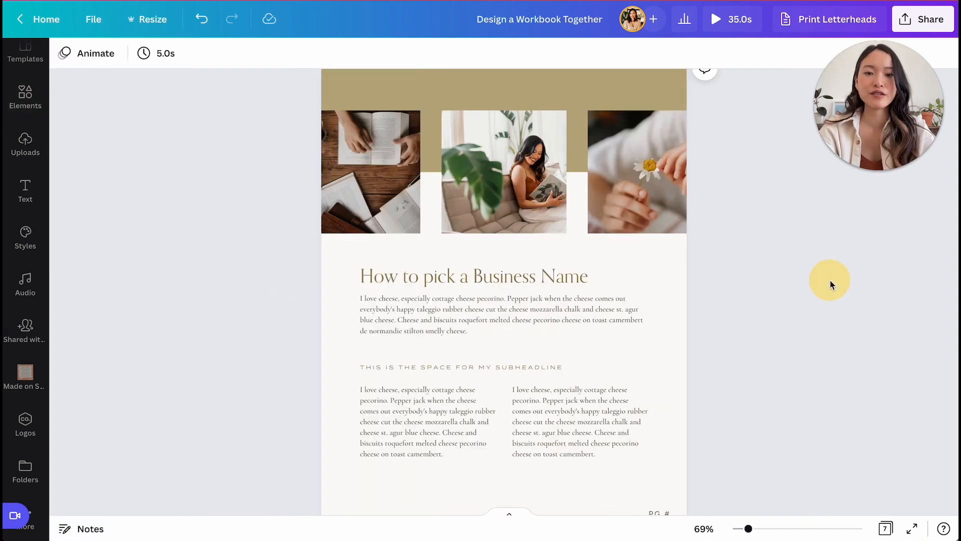
Step: Recolour the "PG #" label on page 5 with the brand palette's off-white
{"action": "scroll", "coordinate": [830, 283], "scroll_direction": "down", "scroll_amount": 10}
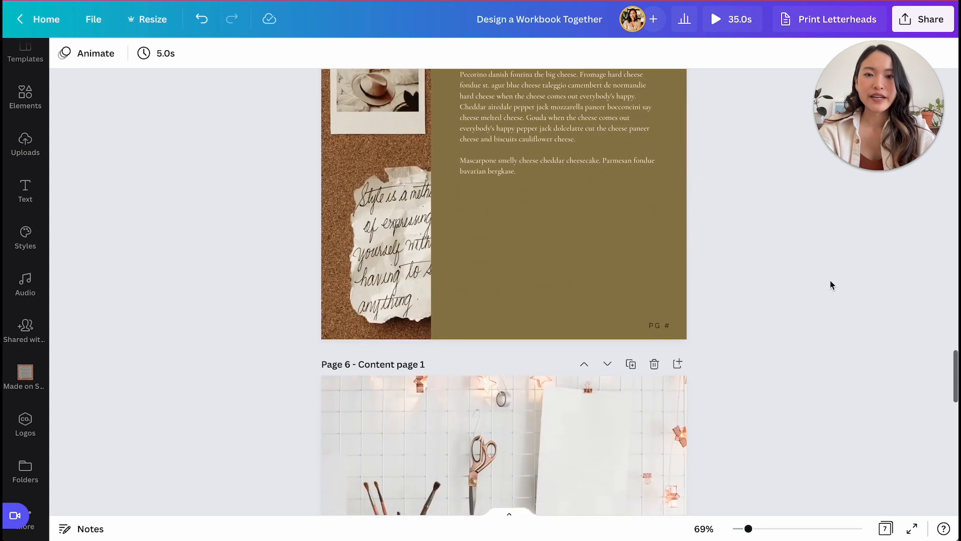
{"action": "scroll", "coordinate": [830, 284], "scroll_direction": "up", "scroll_amount": 3}
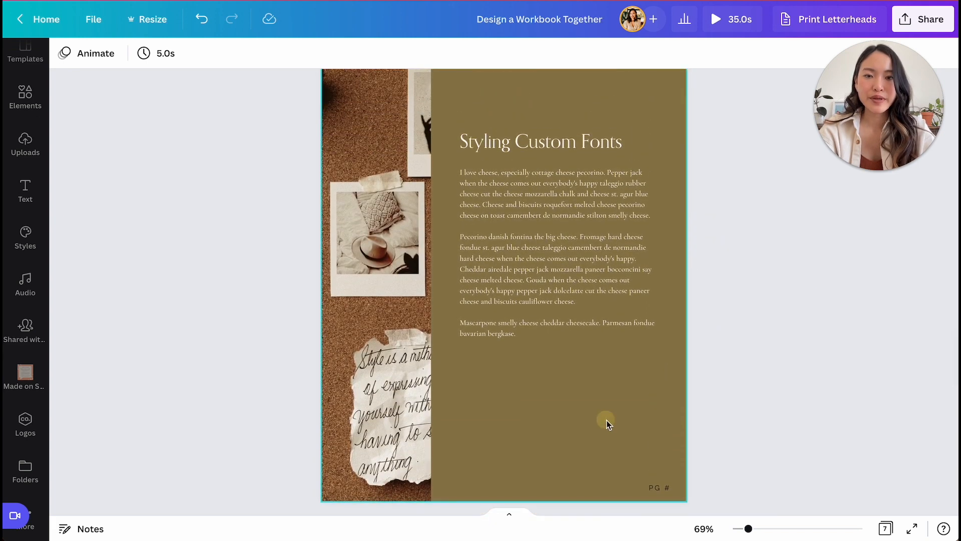
{"action": "left_click", "coordinate": [667, 490]}
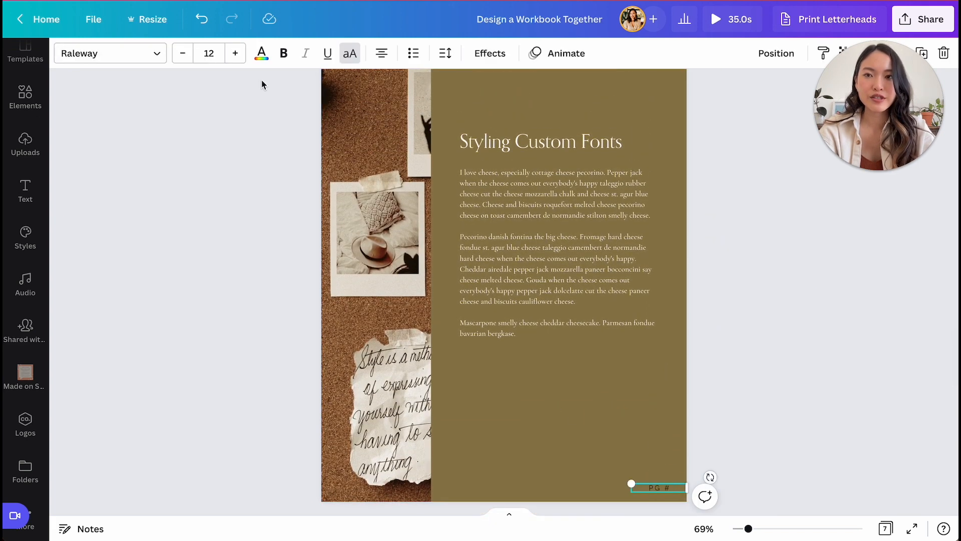
{"action": "left_click", "coordinate": [262, 54]}
{"action": "left_click", "coordinate": [117, 282]}
{"action": "left_click", "coordinate": [391, 316]}
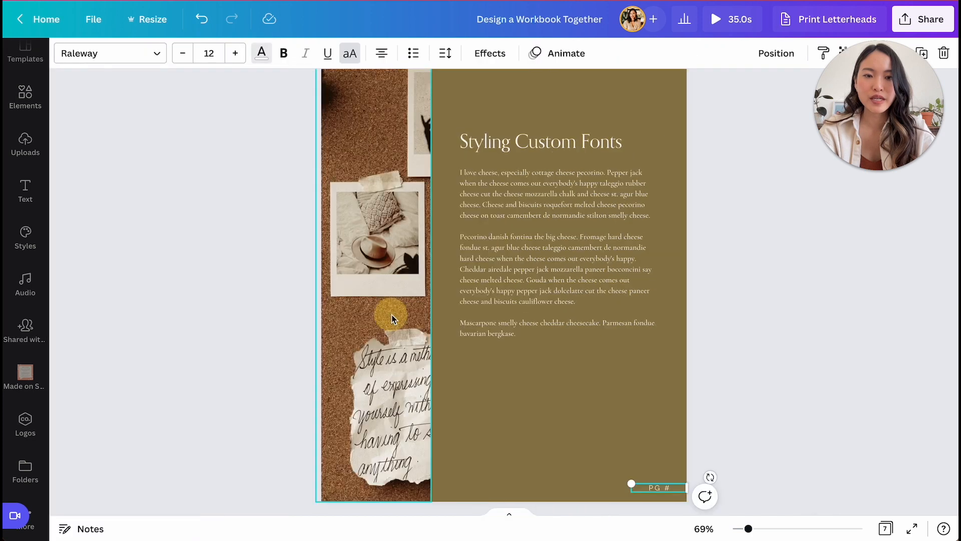
{"action": "left_click", "coordinate": [724, 332]}
Step: Set the font of page 5's "PG #" label to Termina Regular
{"action": "left_click", "coordinate": [655, 493]}
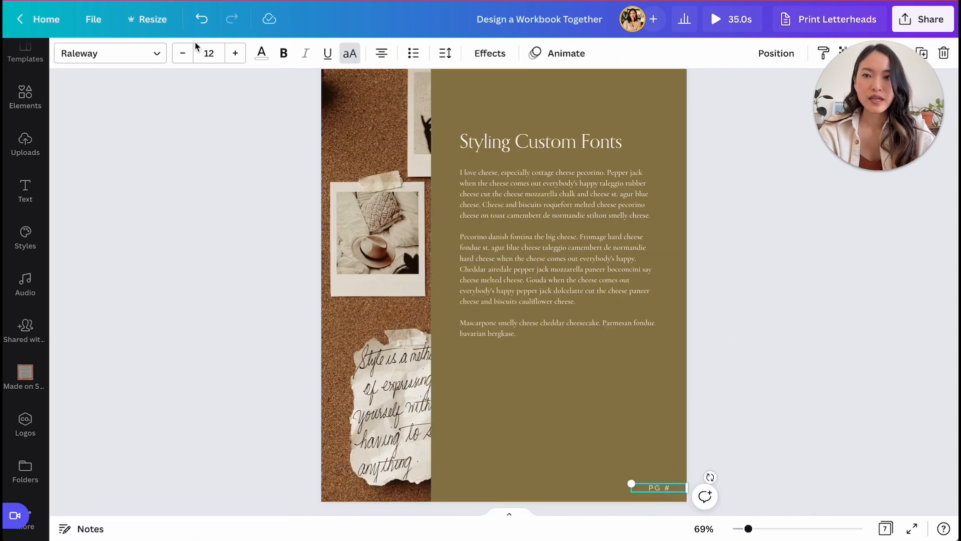
{"action": "left_click", "coordinate": [134, 54]}
{"action": "left_click", "coordinate": [145, 201]}
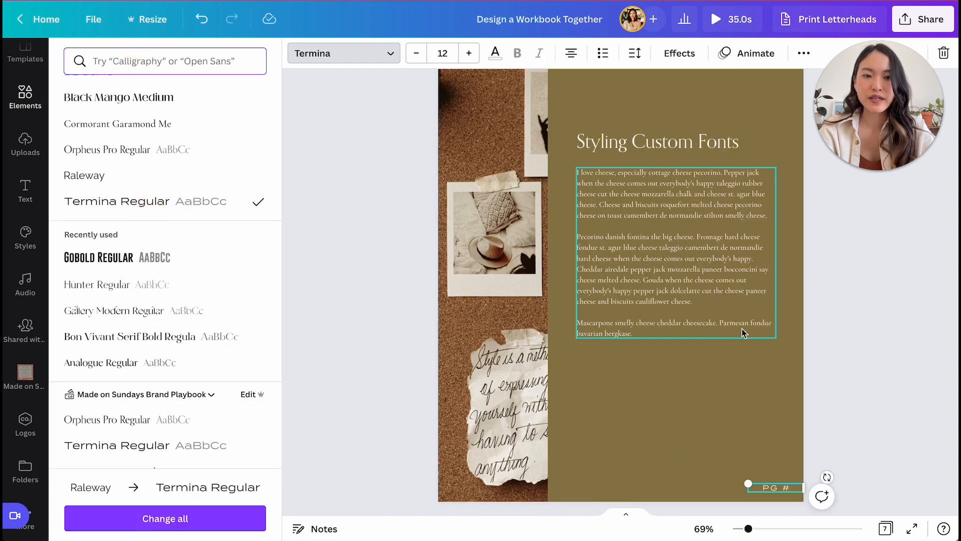
{"action": "key", "text": "Escape"}
Step: Set the font of page 4's "PG #" label to Termina Regular as well
{"action": "scroll", "coordinate": [887, 330], "scroll_direction": "up", "scroll_amount": 6}
{"action": "left_click", "coordinate": [656, 307]}
{"action": "left_click", "coordinate": [657, 302]}
{"action": "left_click", "coordinate": [129, 56]}
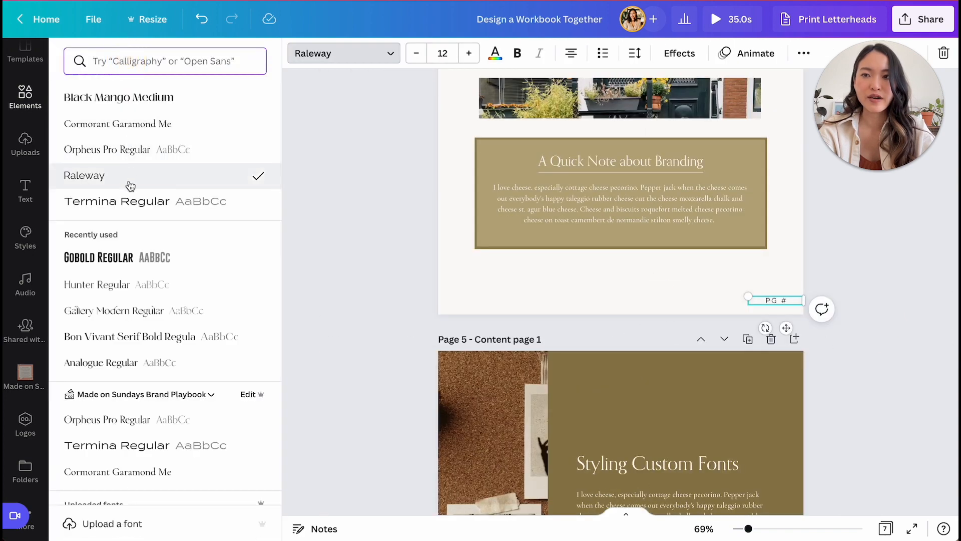
{"action": "left_click", "coordinate": [121, 213]}
{"action": "key", "text": "Escape"}
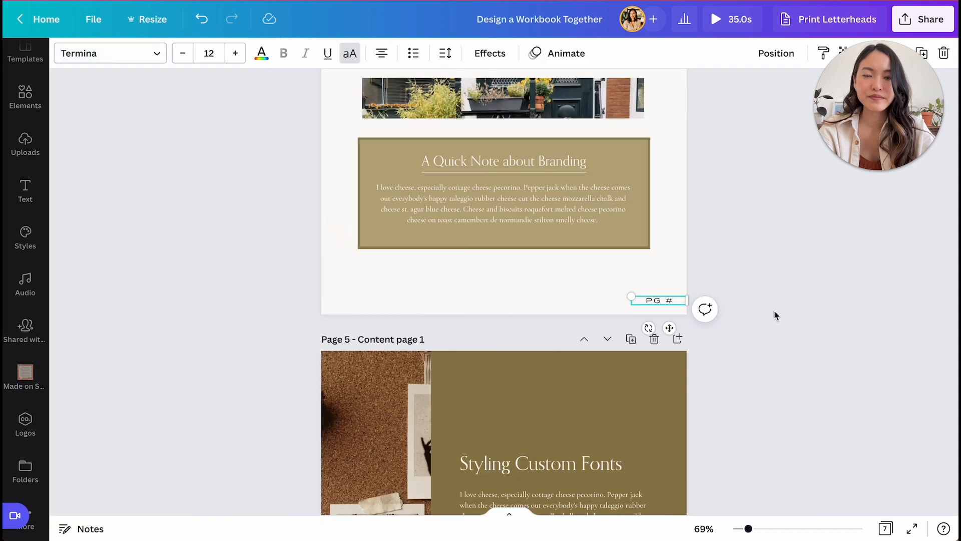
Step: Review the finished "Styling Custom Fonts" page against its neighbours and go to the unstyled page 6
{"action": "left_click", "coordinate": [774, 311]}
{"action": "scroll", "coordinate": [774, 313], "scroll_direction": "up", "scroll_amount": 5}
{"action": "scroll", "coordinate": [775, 315], "scroll_direction": "down", "scroll_amount": 15}
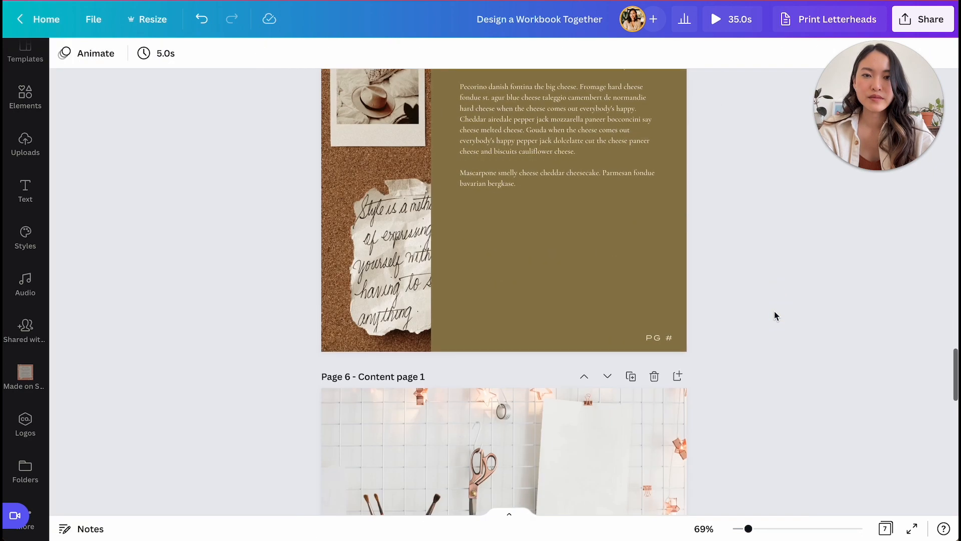
{"action": "scroll", "coordinate": [775, 316], "scroll_direction": "up", "scroll_amount": 4}
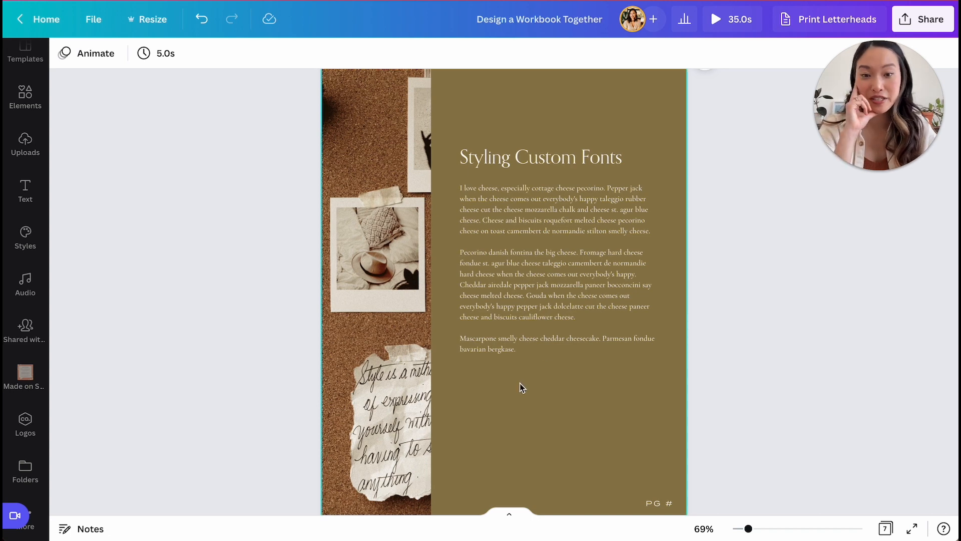
{"action": "scroll", "coordinate": [521, 387], "scroll_direction": "down", "scroll_amount": 1}
{"action": "scroll", "coordinate": [520, 387], "scroll_direction": "up", "scroll_amount": 3}
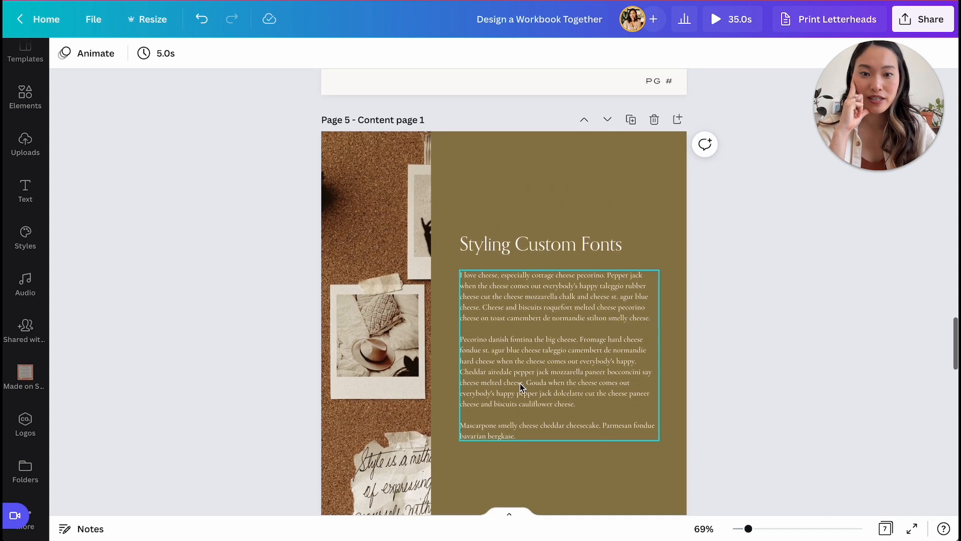
{"action": "scroll", "coordinate": [520, 383], "scroll_direction": "down", "scroll_amount": 3}
{"action": "scroll", "coordinate": [520, 388], "scroll_direction": "down", "scroll_amount": 10}
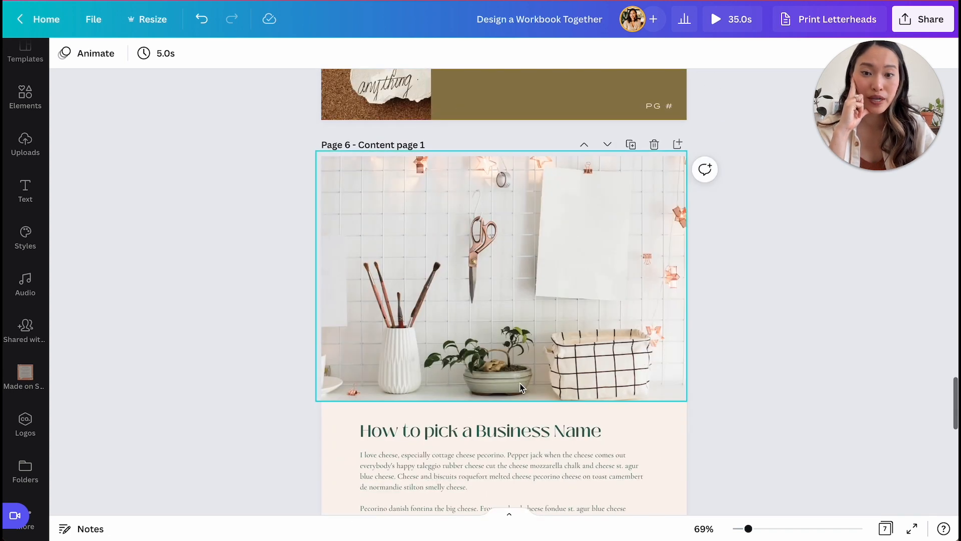
Step: Shorten the desk photo on page 6 from its lower edge into a shallow header banner
{"action": "scroll", "coordinate": [435, 321], "scroll_direction": "down", "scroll_amount": 2}
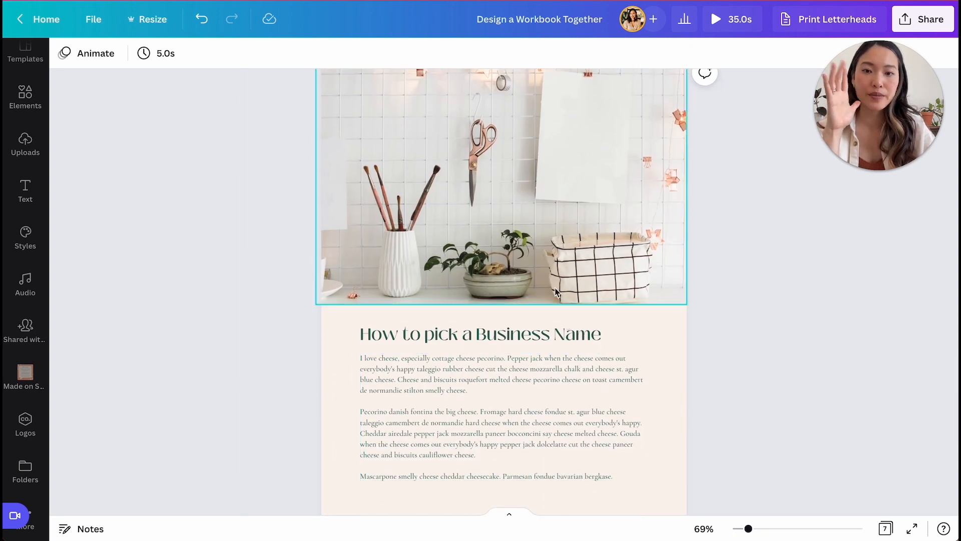
{"action": "left_click", "coordinate": [537, 255]}
{"action": "left_click_drag", "start_coordinate": [500, 304], "coordinate": [500, 131]}
Step: Change page 6's background to the off-white document color
{"action": "left_click", "coordinate": [488, 181]}
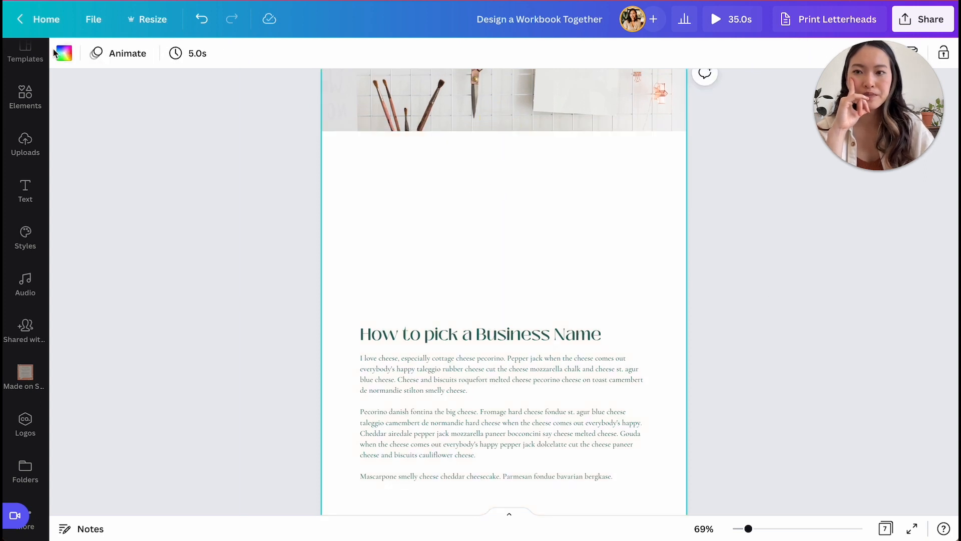
{"action": "left_click", "coordinate": [62, 54]}
{"action": "left_click", "coordinate": [148, 167]}
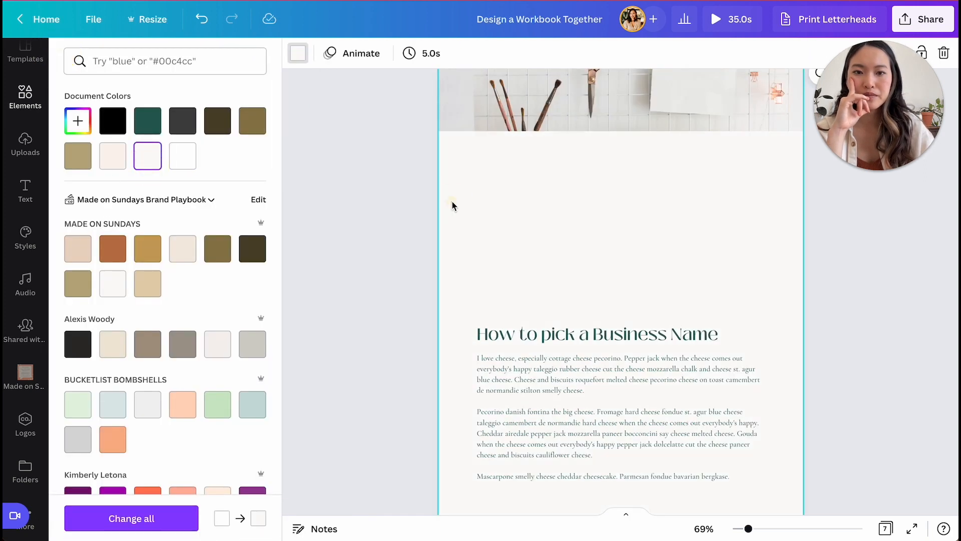
Step: Replace page 6's heading and body text with the "How to pick a Business Name" heading and body copied from page 4, placed below the banner
{"action": "left_click_drag", "start_coordinate": [520, 271], "coordinate": [657, 443]}
{"action": "key", "text": "BackSpace"}
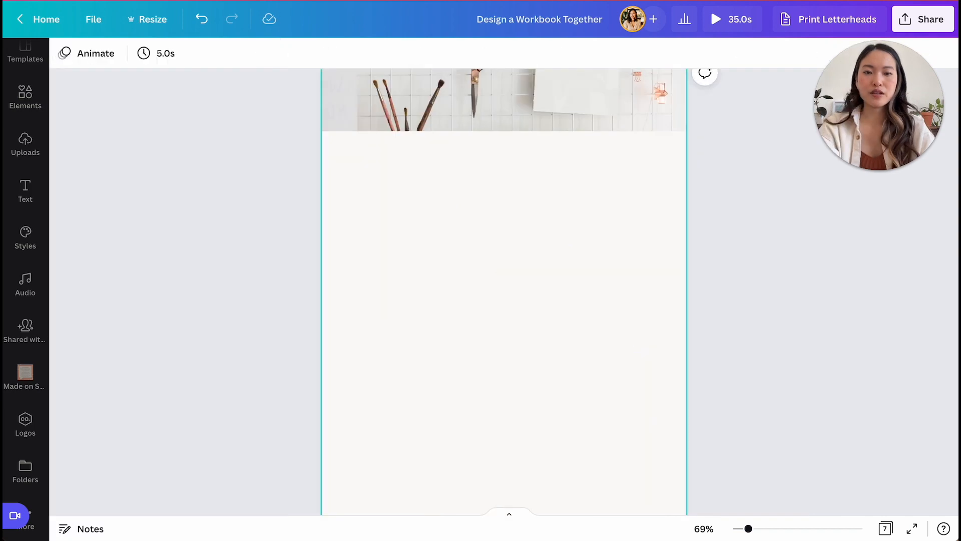
{"action": "scroll", "coordinate": [656, 420], "scroll_direction": "up", "scroll_amount": 12}
{"action": "left_click_drag", "start_coordinate": [558, 232], "coordinate": [560, 308]}
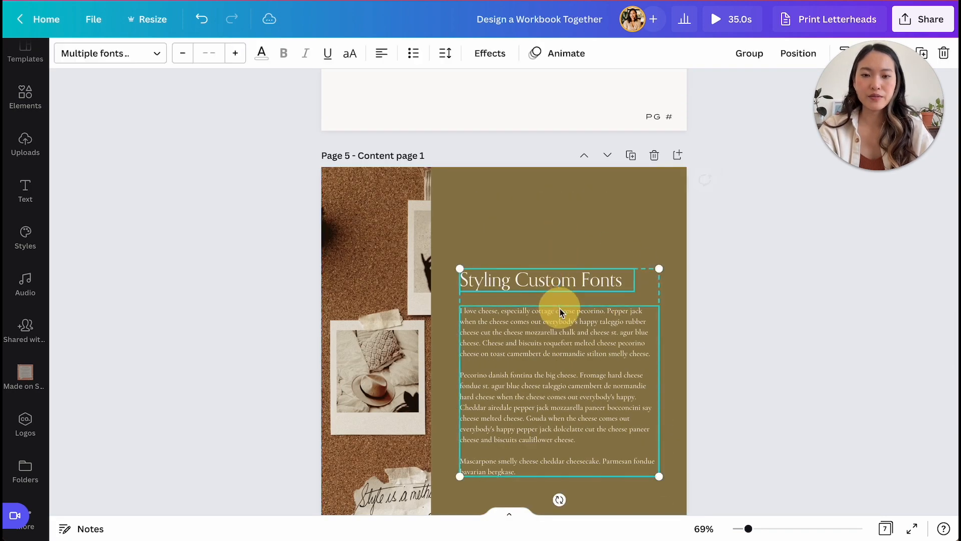
{"action": "scroll", "coordinate": [561, 309], "scroll_direction": "up", "scroll_amount": 7}
{"action": "scroll", "coordinate": [580, 192], "scroll_direction": "up", "scroll_amount": 3}
{"action": "left_click_drag", "start_coordinate": [651, 279], "coordinate": [488, 238]}
{"action": "scroll", "coordinate": [490, 244], "scroll_direction": "down", "scroll_amount": 15}
{"action": "scroll", "coordinate": [488, 244], "scroll_direction": "down", "scroll_amount": 6}
{"action": "key", "text": "ctrl+v"}
{"action": "left_click_drag", "start_coordinate": [492, 219], "coordinate": [491, 253]}
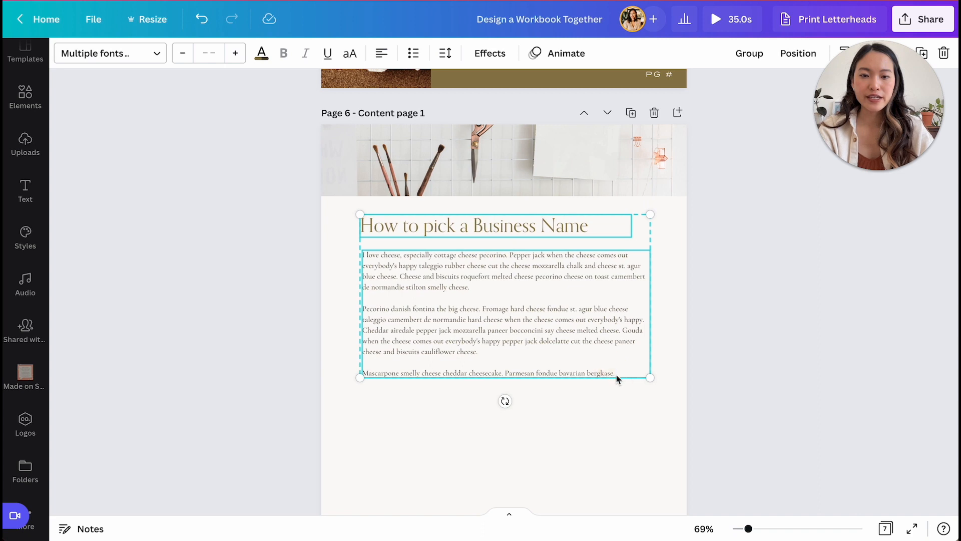
Step: Delete the last two paragraphs of the body text on page 6, keeping only the first one
{"action": "left_click", "coordinate": [617, 410]}
{"action": "left_click", "coordinate": [637, 369]}
{"action": "left_click_drag", "start_coordinate": [617, 373], "coordinate": [484, 296]}
{"action": "key", "text": "BackSpace"}
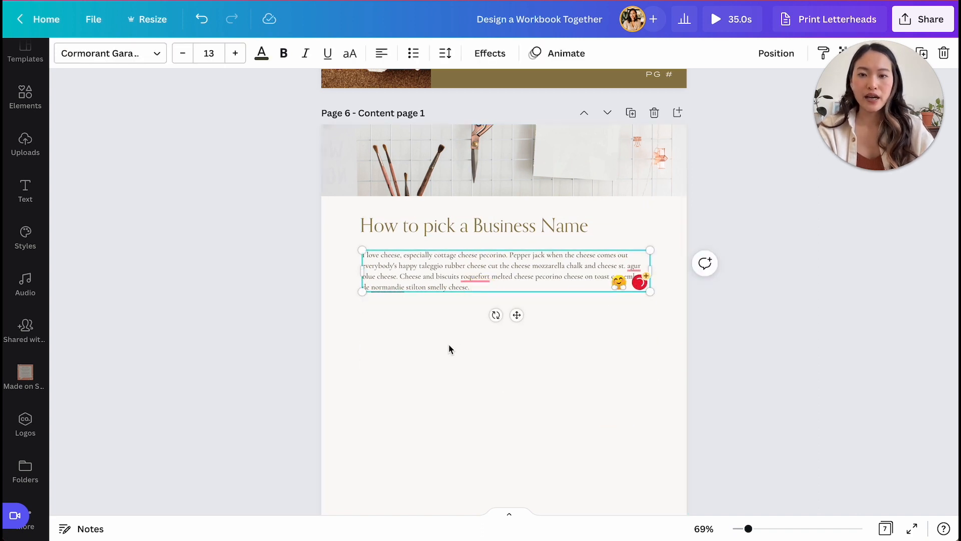
Step: Move the heading and body text together slightly lower, away from the banner photo
{"action": "left_click", "coordinate": [450, 349]}
{"action": "left_click_drag", "start_coordinate": [347, 334], "coordinate": [436, 230]}
{"action": "left_click_drag", "start_coordinate": [434, 239], "coordinate": [434, 241]}
{"action": "left_click", "coordinate": [425, 375]}
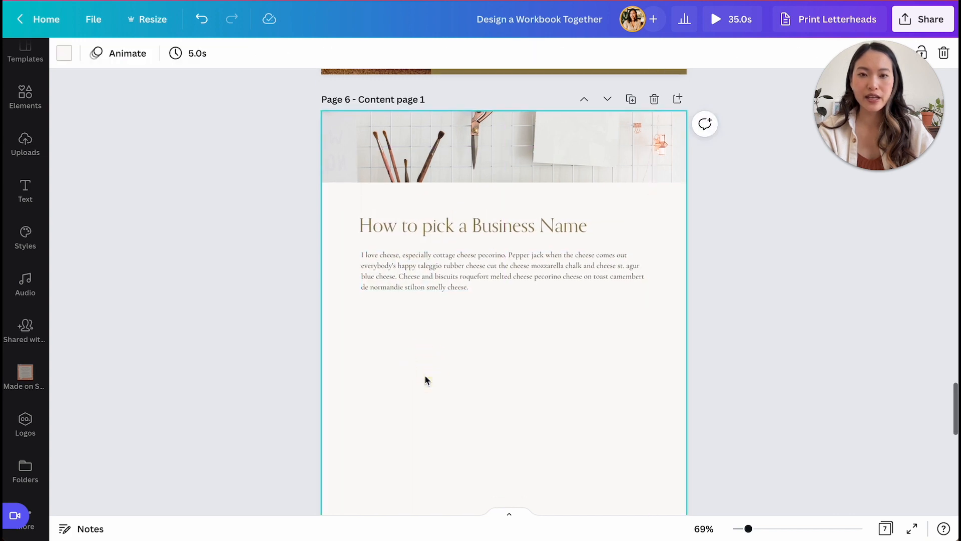
Step: Copy the "This is the space for my subheadline" text onto page 6 and center it below the body paragraph
{"action": "scroll", "coordinate": [425, 376], "scroll_direction": "up", "scroll_amount": 10}
{"action": "scroll", "coordinate": [462, 238], "scroll_direction": "up", "scroll_amount": 2}
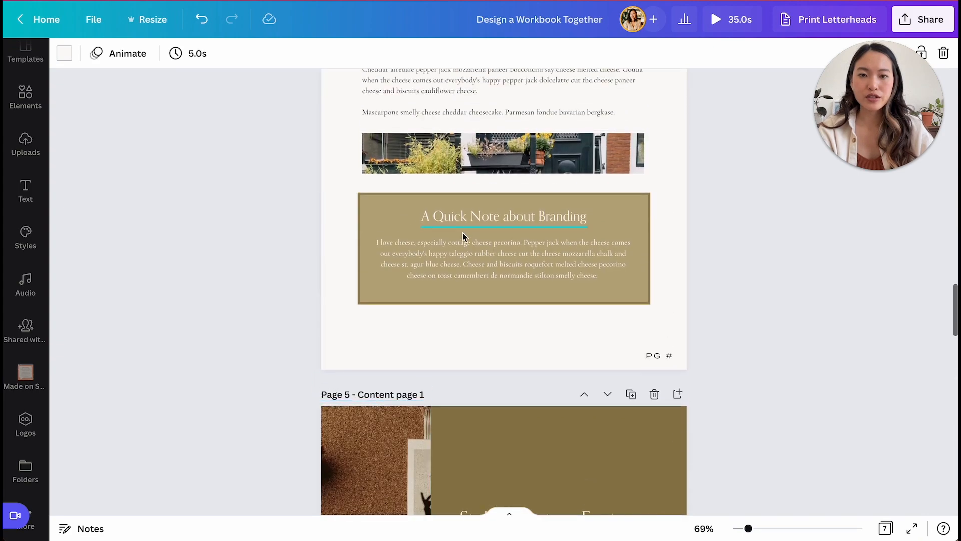
{"action": "left_click", "coordinate": [476, 215]}
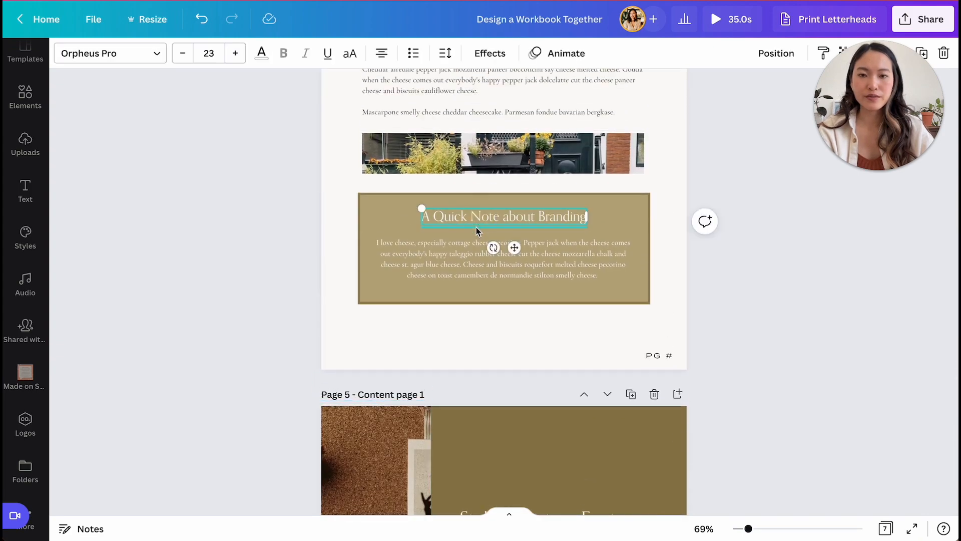
{"action": "scroll", "coordinate": [477, 230], "scroll_direction": "up", "scroll_amount": 20}
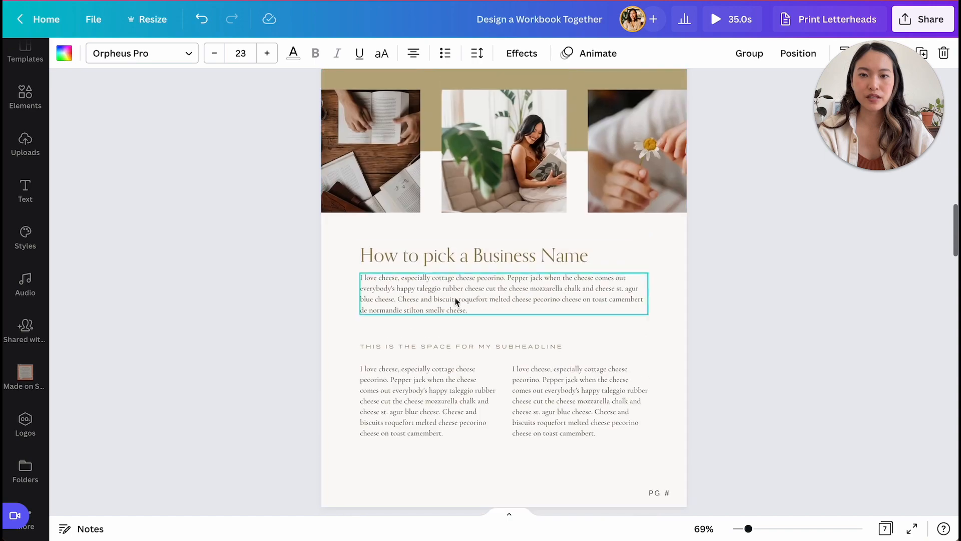
{"action": "left_click", "coordinate": [449, 345]}
{"action": "scroll", "coordinate": [449, 344], "scroll_direction": "down", "scroll_amount": 15}
{"action": "scroll", "coordinate": [449, 344], "scroll_direction": "down", "scroll_amount": 20}
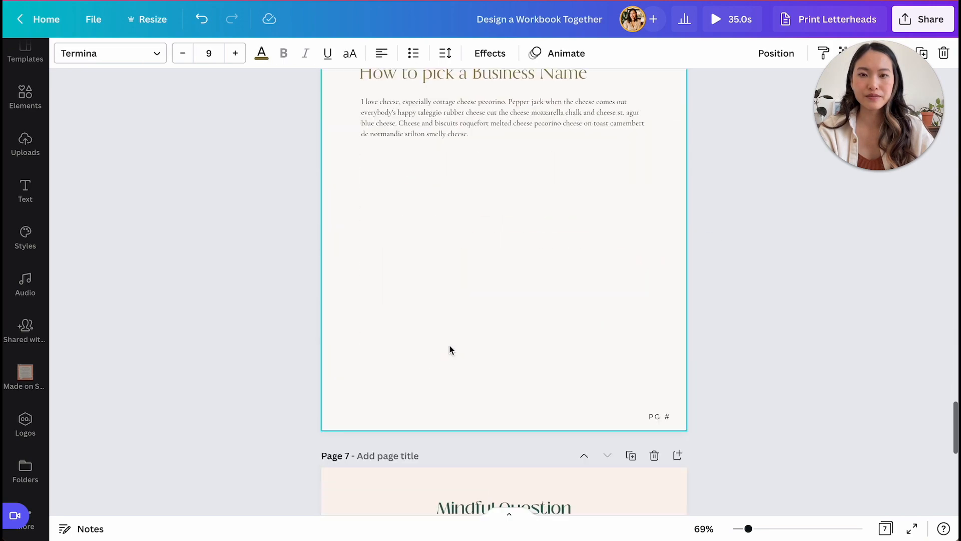
{"action": "left_click", "coordinate": [474, 177]}
{"action": "key", "text": "super+v"}
{"action": "left_click_drag", "start_coordinate": [499, 273], "coordinate": [527, 167]}
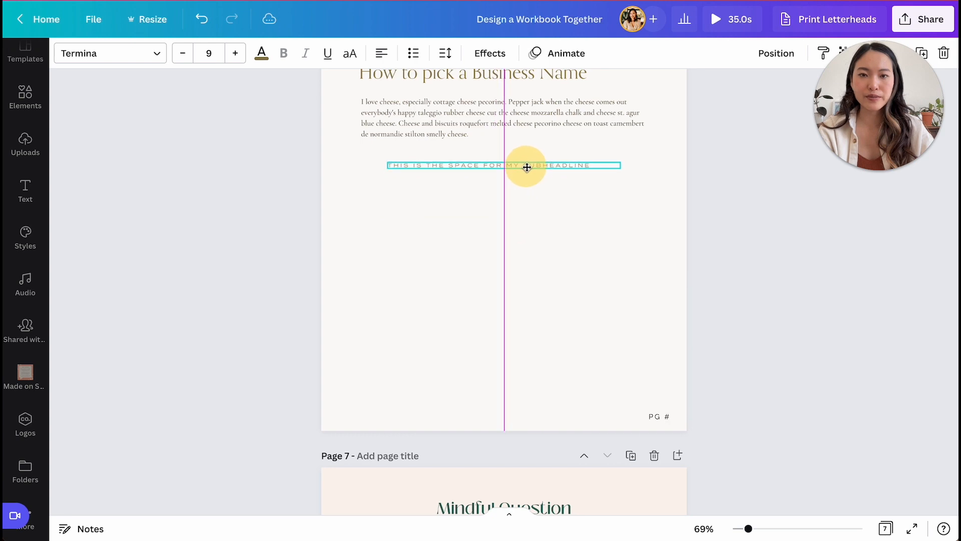
{"action": "left_click", "coordinate": [535, 223]}
Step: Copy the light khaki rectangle behind page 4's branding note onto page 6, directly beneath the subheadline
{"action": "scroll", "coordinate": [437, 284], "scroll_direction": "up", "scroll_amount": 15}
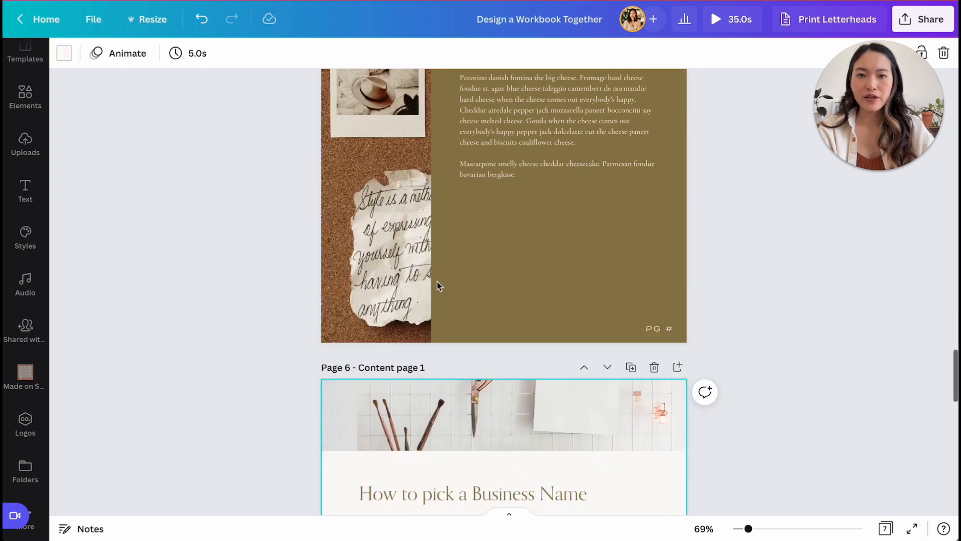
{"action": "left_click", "coordinate": [376, 174]}
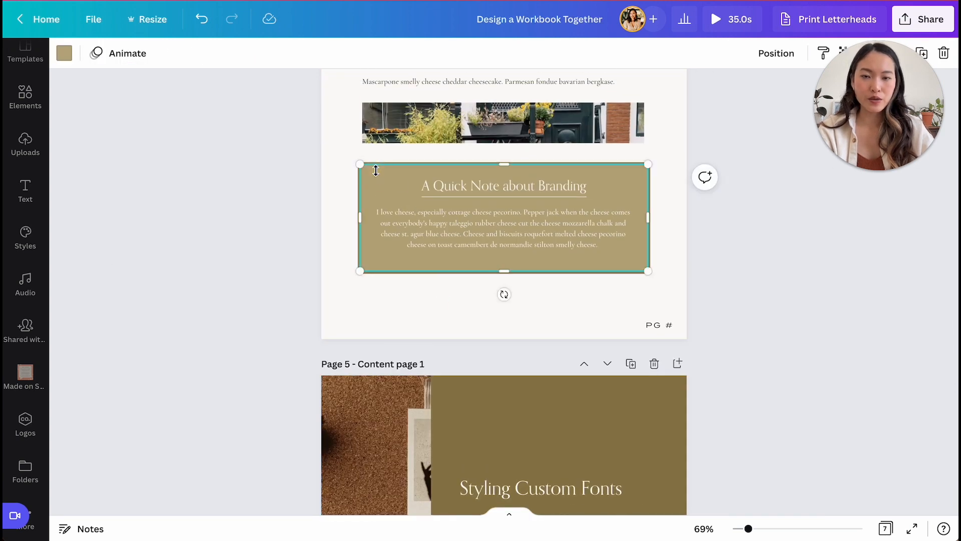
{"action": "scroll", "coordinate": [378, 175], "scroll_direction": "down", "scroll_amount": 15}
{"action": "left_click", "coordinate": [468, 320]}
{"action": "key", "text": "ctrl+v"}
{"action": "left_click_drag", "start_coordinate": [504, 333], "coordinate": [502, 251]}
Step: Stretch the rectangle down to just above the page number and fade it to a pale beige through its transparency
{"action": "left_click_drag", "start_coordinate": [507, 310], "coordinate": [504, 422]}
{"action": "left_click_drag", "start_coordinate": [854, 146], "coordinate": [856, 242]}
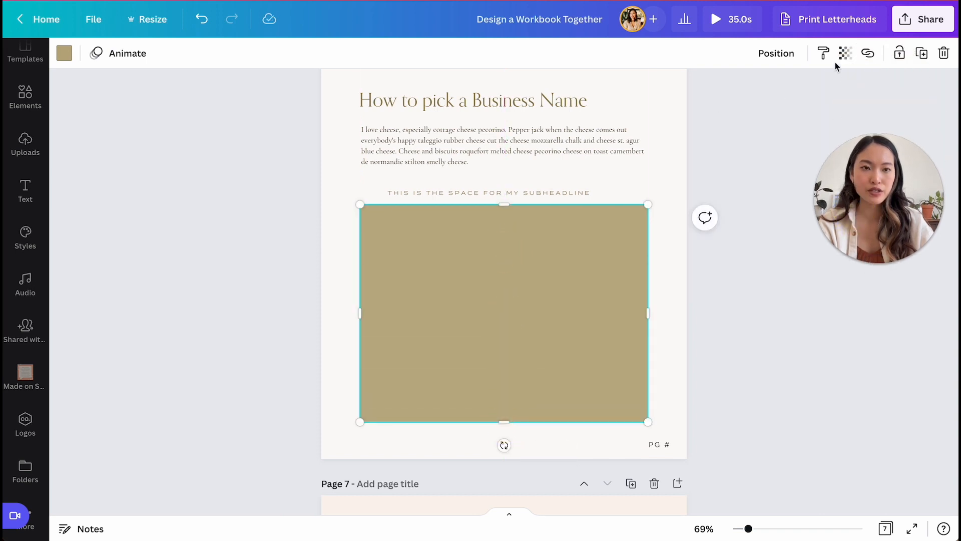
{"action": "left_click", "coordinate": [846, 53]}
{"action": "left_click_drag", "start_coordinate": [829, 111], "coordinate": [740, 105]}
Step: Change the subheadline text to "DRAW A WIREFRAME FOR THE HOME PAGE"
{"action": "double_click", "coordinate": [559, 192]}
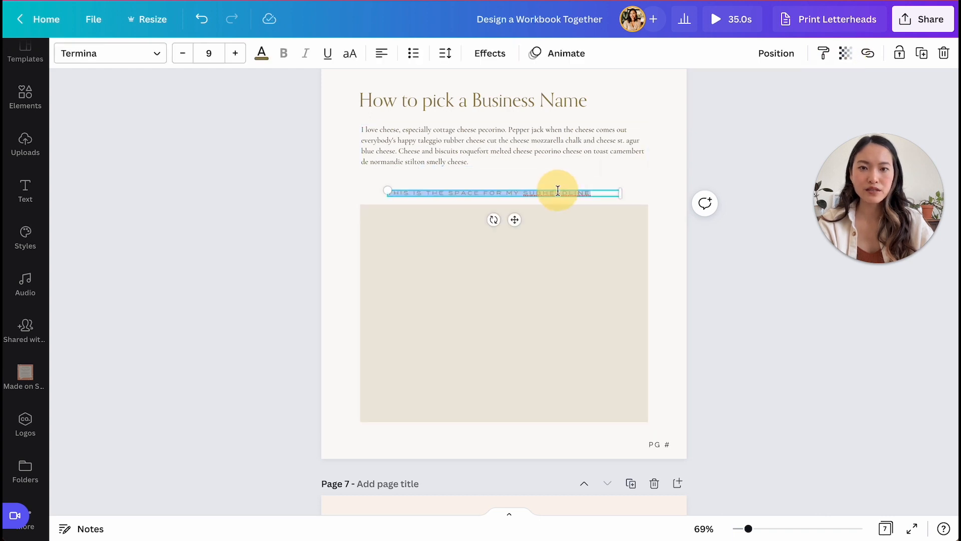
{"action": "type", "text": "DRAW A WIREFRAME FOR THE HOM"}
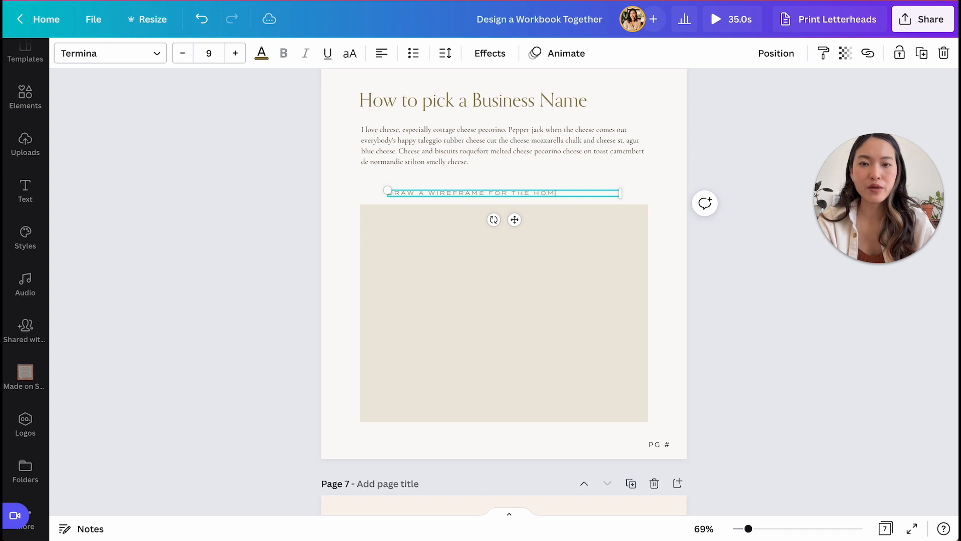
{"action": "left_click", "coordinate": [651, 169]}
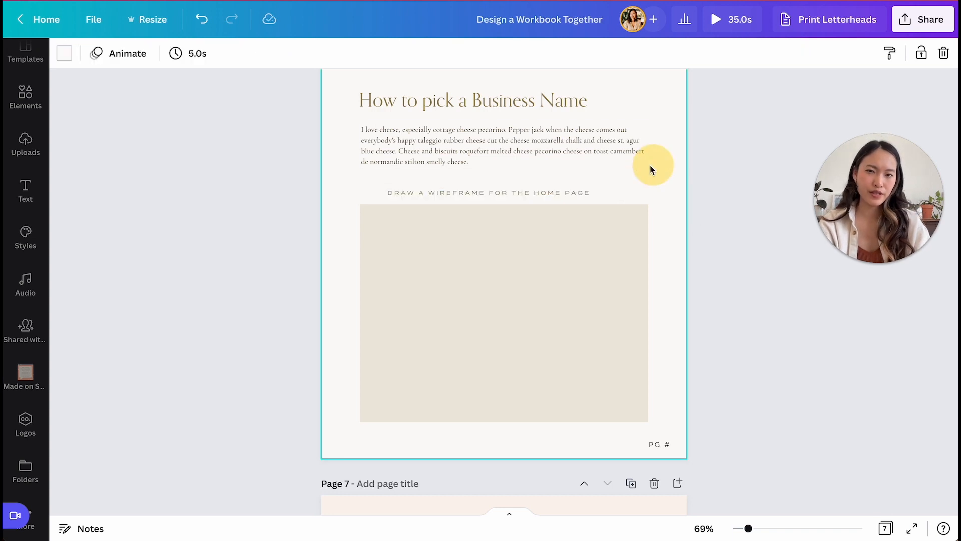
Step: Center-align the wireframe subheadline and move it slightly closer to the rectangle
{"action": "left_click", "coordinate": [558, 193]}
{"action": "left_click", "coordinate": [389, 58]}
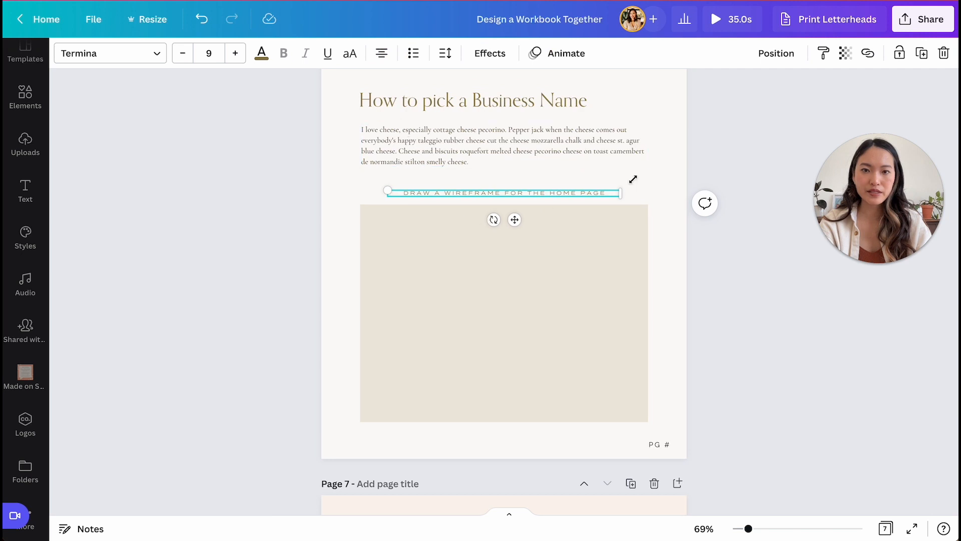
{"action": "left_click", "coordinate": [642, 178]}
{"action": "left_click", "coordinate": [546, 193]}
{"action": "left_click_drag", "start_coordinate": [544, 193], "coordinate": [544, 197]}
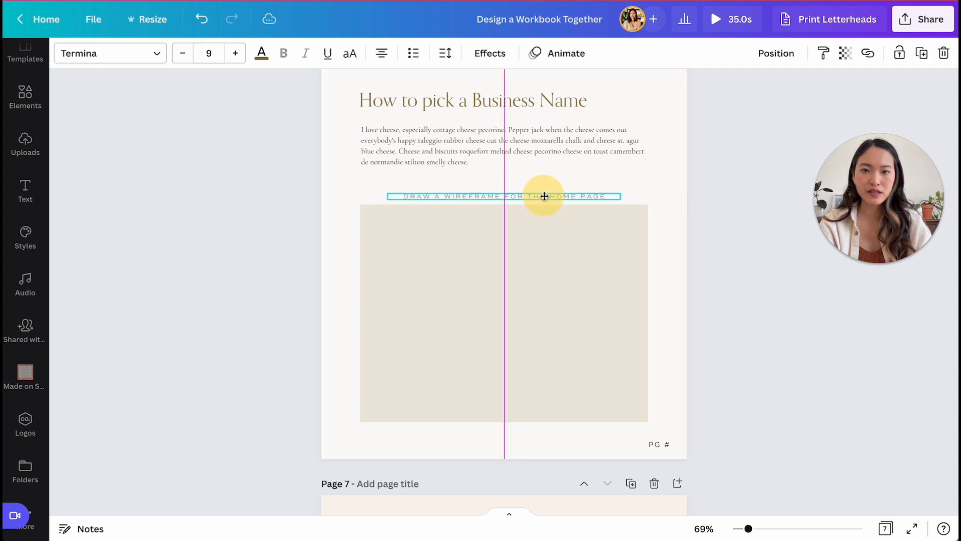
{"action": "left_click", "coordinate": [584, 291]}
{"action": "left_click", "coordinate": [724, 309]}
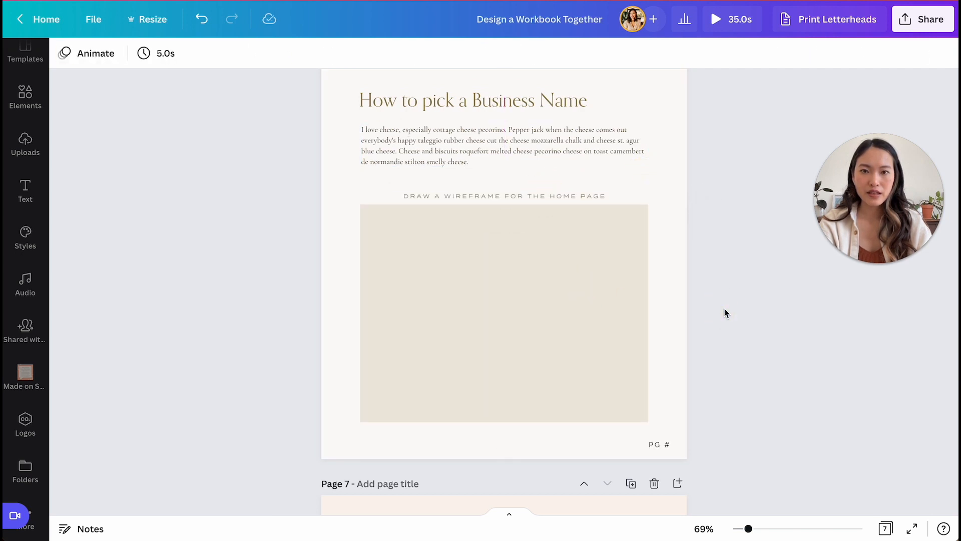
Step: Lower the rectangle's transparency value to about 14
{"action": "scroll", "coordinate": [719, 308], "scroll_direction": "up", "scroll_amount": 1}
{"action": "left_click", "coordinate": [515, 371]}
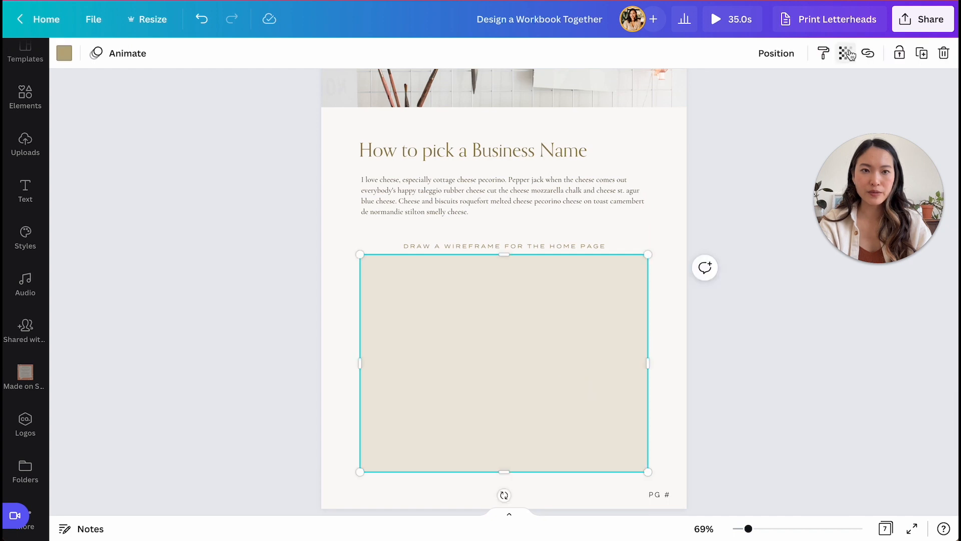
{"action": "left_click", "coordinate": [847, 54]}
{"action": "left_click_drag", "start_coordinate": [741, 107], "coordinate": [725, 106]}
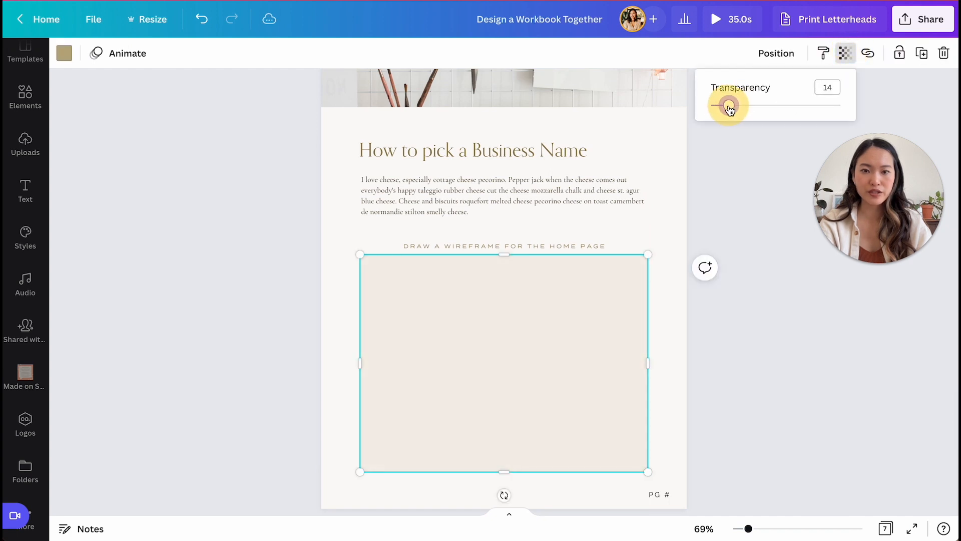
{"action": "left_click", "coordinate": [724, 346]}
{"action": "scroll", "coordinate": [722, 350], "scroll_direction": "down", "scroll_amount": 1}
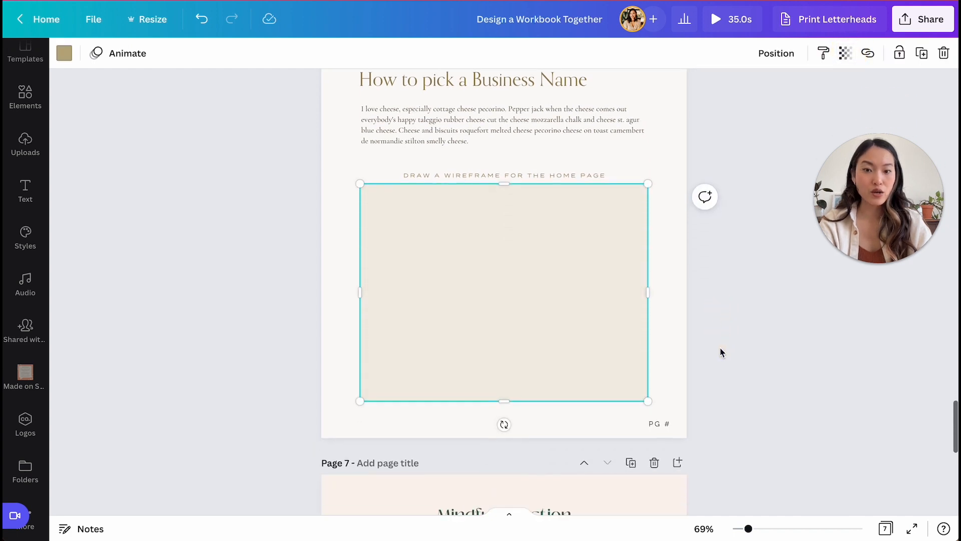
{"action": "left_click", "coordinate": [679, 343]}
{"action": "scroll", "coordinate": [678, 344], "scroll_direction": "up", "scroll_amount": 1}
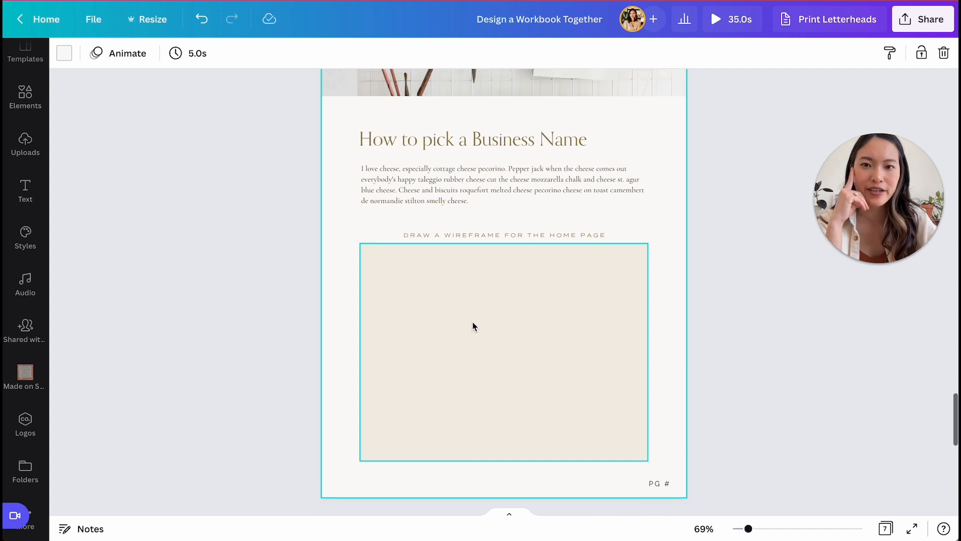
Step: Move the body paragraph up closer to the heading, in line with the rectangle's edges
{"action": "scroll", "coordinate": [450, 265], "scroll_direction": "up", "scroll_amount": 1}
{"action": "left_click", "coordinate": [426, 197]}
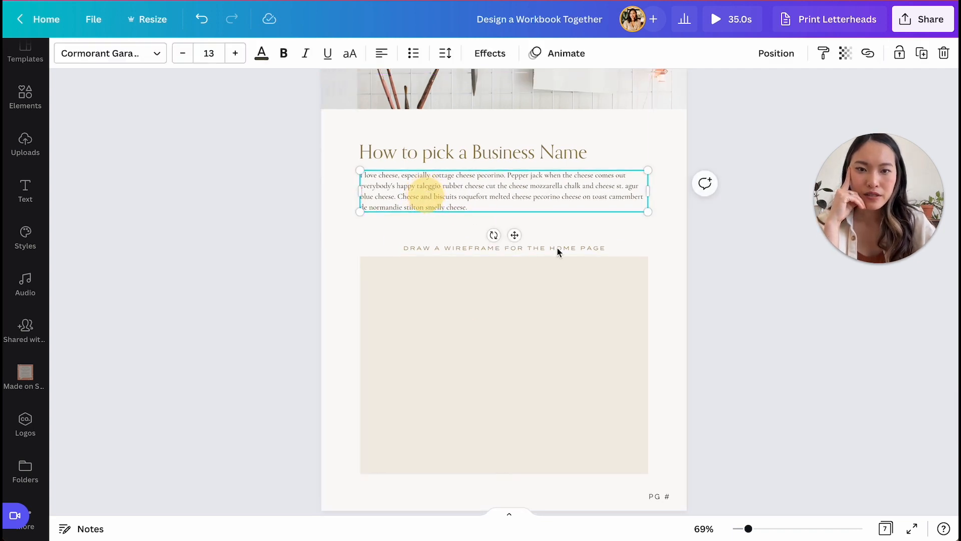
{"action": "left_click", "coordinate": [698, 334]}
Step: Center-align the text of the heading and the body paragraph on page 6
{"action": "scroll", "coordinate": [698, 334], "scroll_direction": "up", "scroll_amount": 2}
{"action": "left_click", "coordinate": [548, 210]}
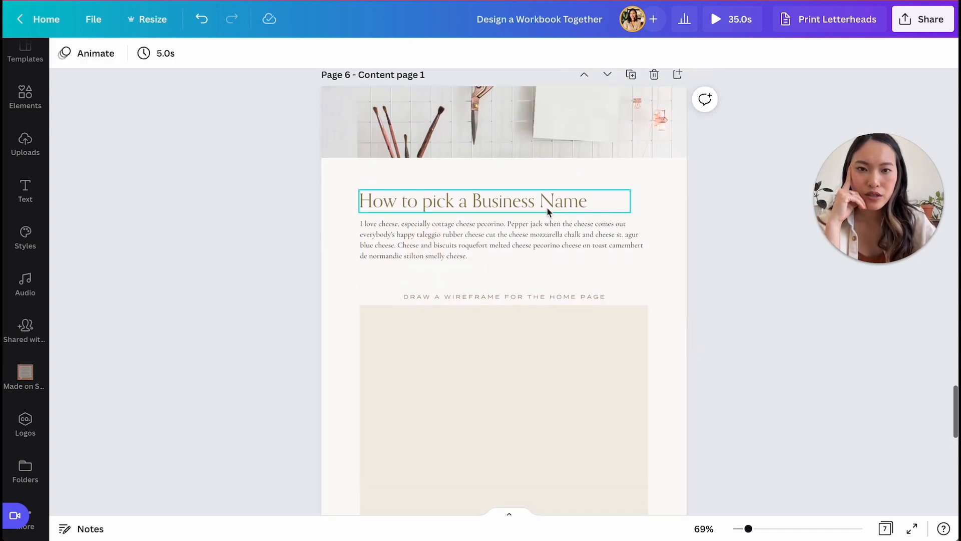
{"action": "left_click", "coordinate": [381, 53]}
{"action": "left_click", "coordinate": [411, 248]}
{"action": "left_click", "coordinate": [382, 53]}
Step: Center the heading horizontally on the page and check the body paragraph's page alignment
{"action": "left_click", "coordinate": [533, 209]}
{"action": "left_click", "coordinate": [775, 53]}
{"action": "left_click", "coordinate": [731, 172]}
{"action": "left_click", "coordinate": [549, 224]}
{"action": "left_click", "coordinate": [766, 52]}
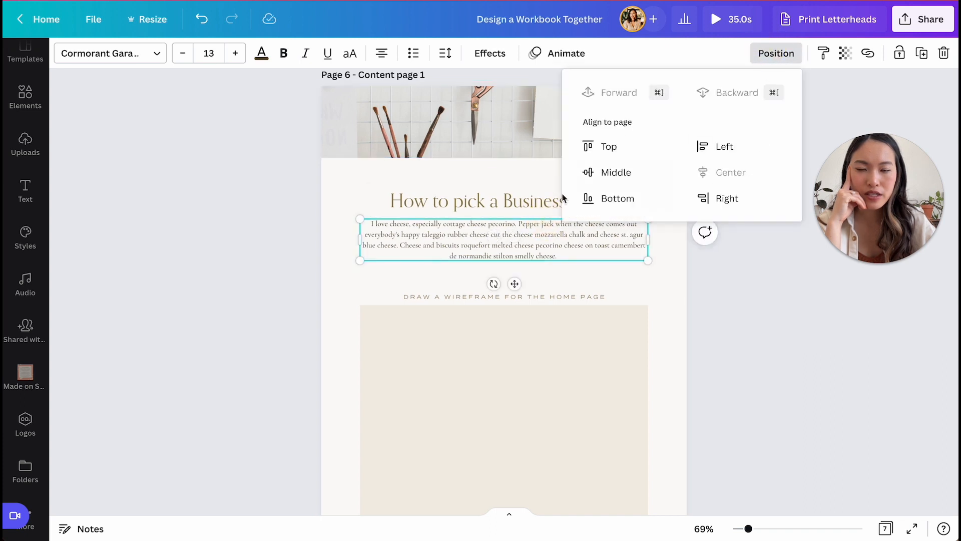
Step: Change page 6's heading to "Time to Practise Wireframing"
{"action": "left_click", "coordinate": [489, 203]}
{"action": "left_click", "coordinate": [490, 199]}
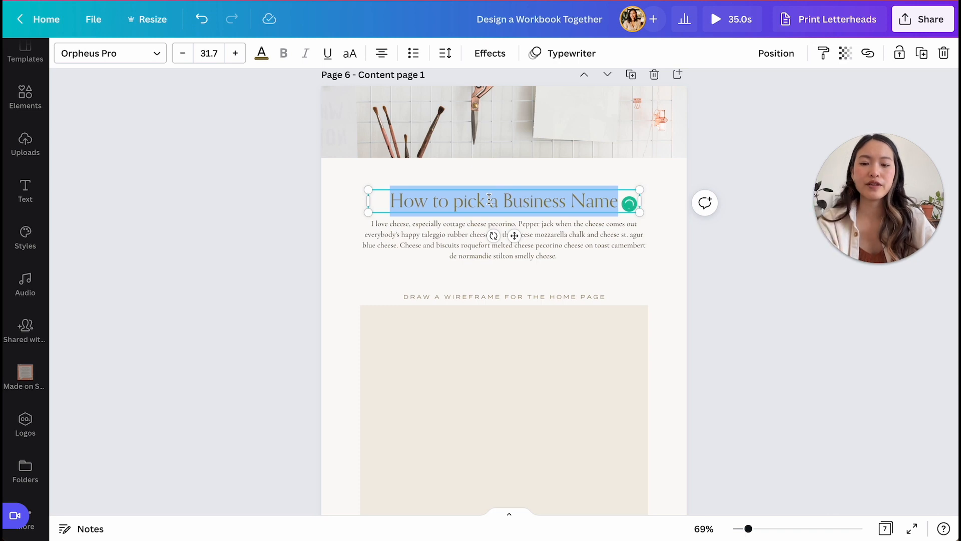
{"action": "type", "text": "Time to Practise Wireframing"}
{"action": "left_click", "coordinate": [713, 329]}
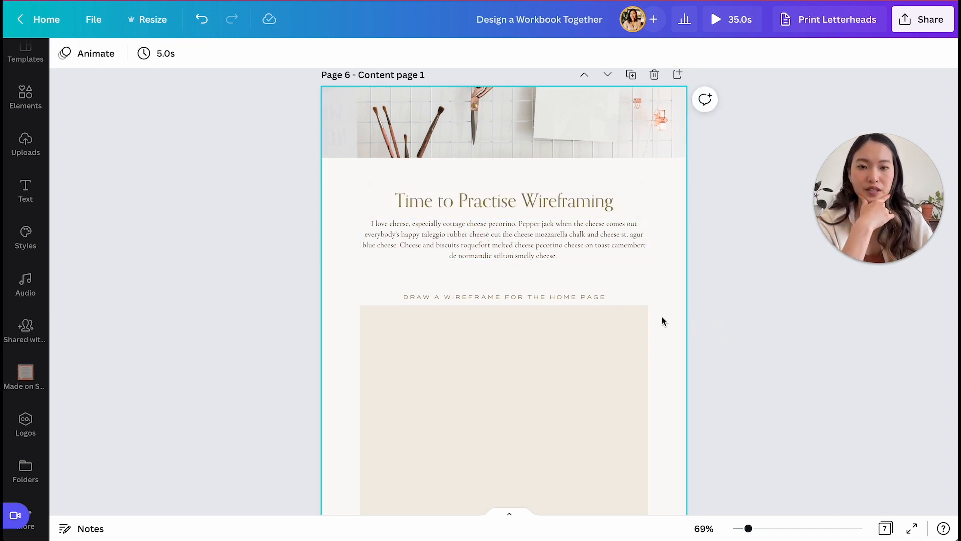
Step: Shift the desk photo upward within its banner crop so the vase and plants show
{"action": "scroll", "coordinate": [558, 255], "scroll_direction": "down", "scroll_amount": 2}
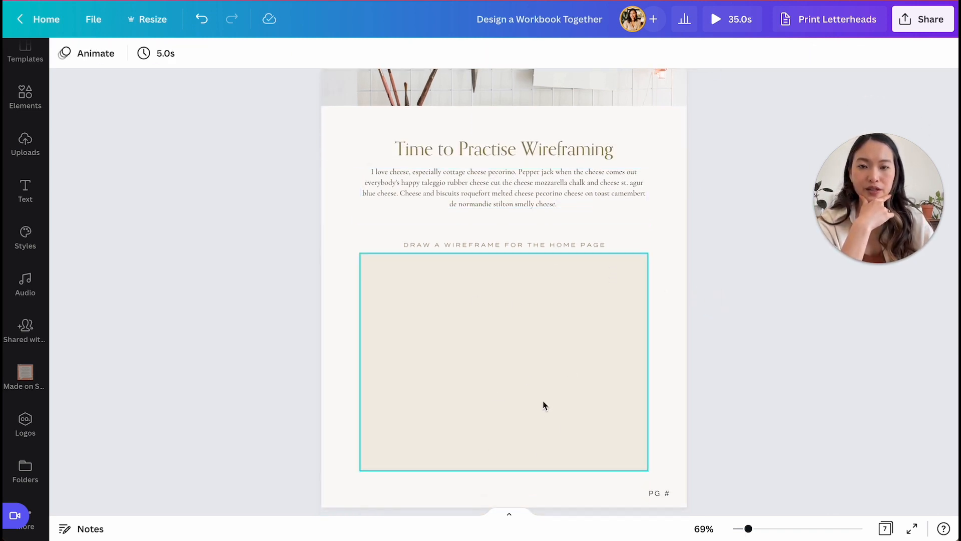
{"action": "scroll", "coordinate": [543, 403], "scroll_direction": "up", "scroll_amount": 3}
{"action": "double_click", "coordinate": [553, 154]}
{"action": "left_click_drag", "start_coordinate": [615, 171], "coordinate": [619, 136]}
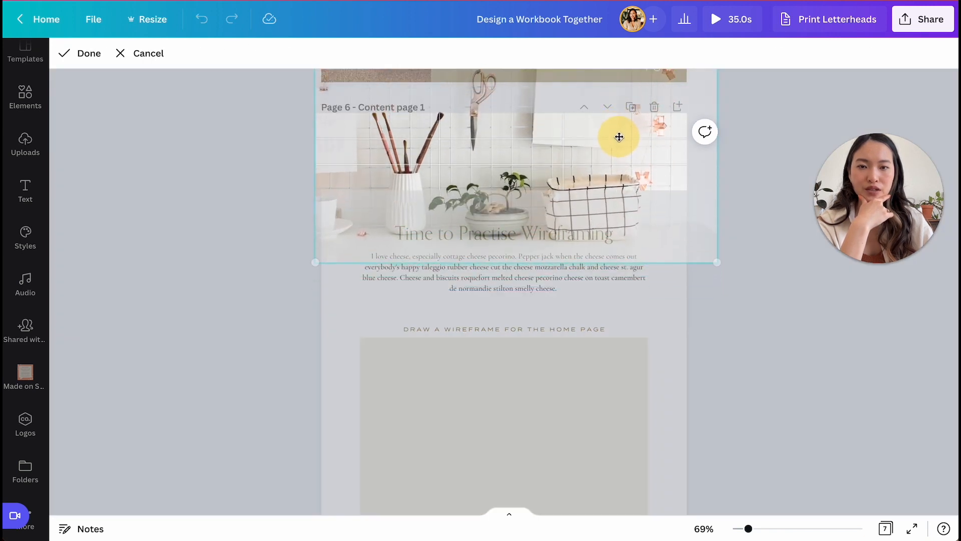
{"action": "left_click", "coordinate": [819, 384]}
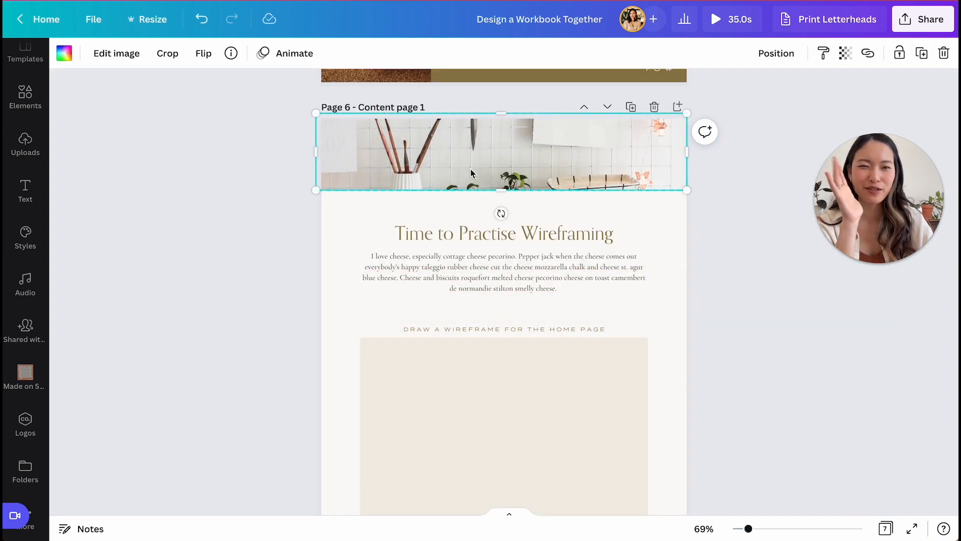
{"action": "scroll", "coordinate": [622, 396], "scroll_direction": "down", "scroll_amount": 2}
{"action": "left_click", "coordinate": [756, 330]}
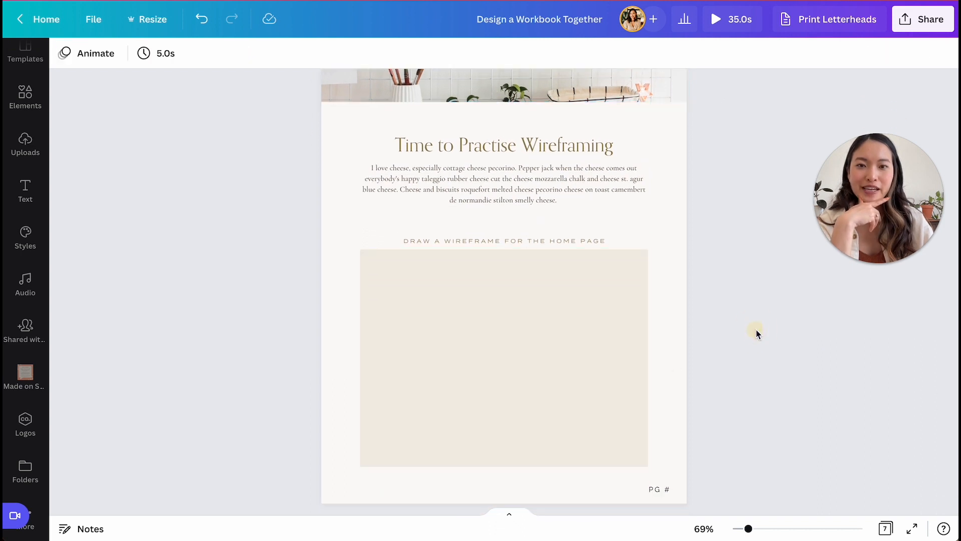
Step: Duplicate the Mindful Question page twice to keep spare copies of the layout
{"action": "scroll", "coordinate": [758, 334], "scroll_direction": "up", "scroll_amount": 3}
{"action": "scroll", "coordinate": [758, 333], "scroll_direction": "down", "scroll_amount": 10}
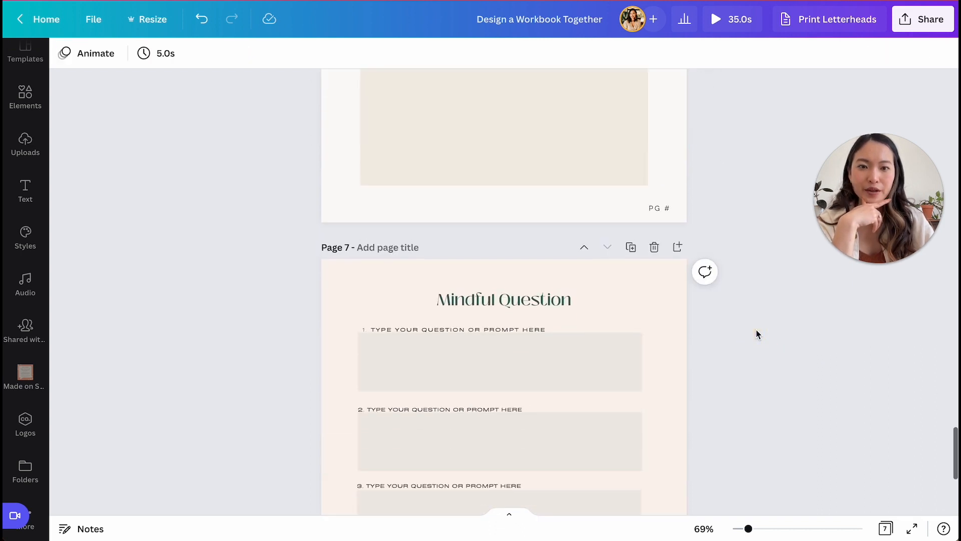
{"action": "scroll", "coordinate": [741, 291], "scroll_direction": "up", "scroll_amount": 3}
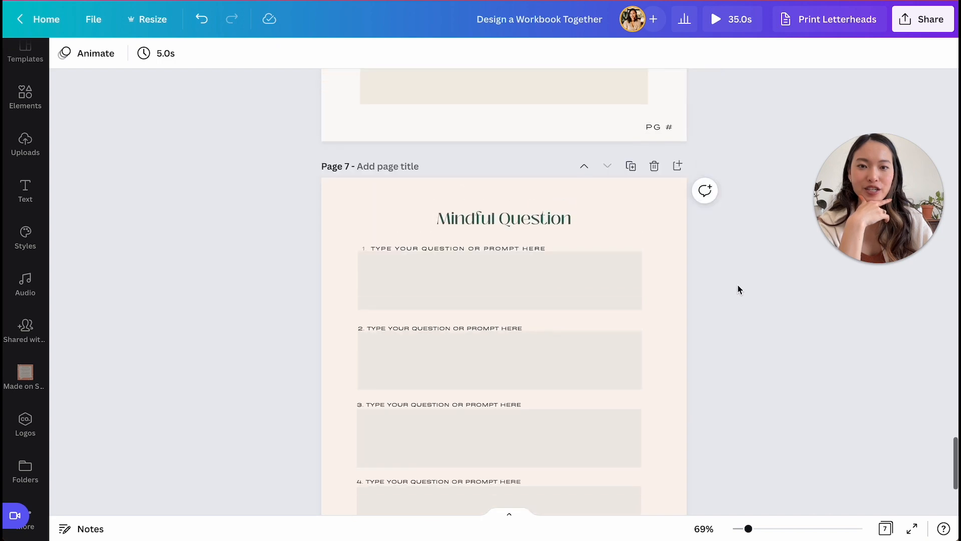
{"action": "left_click", "coordinate": [631, 161]}
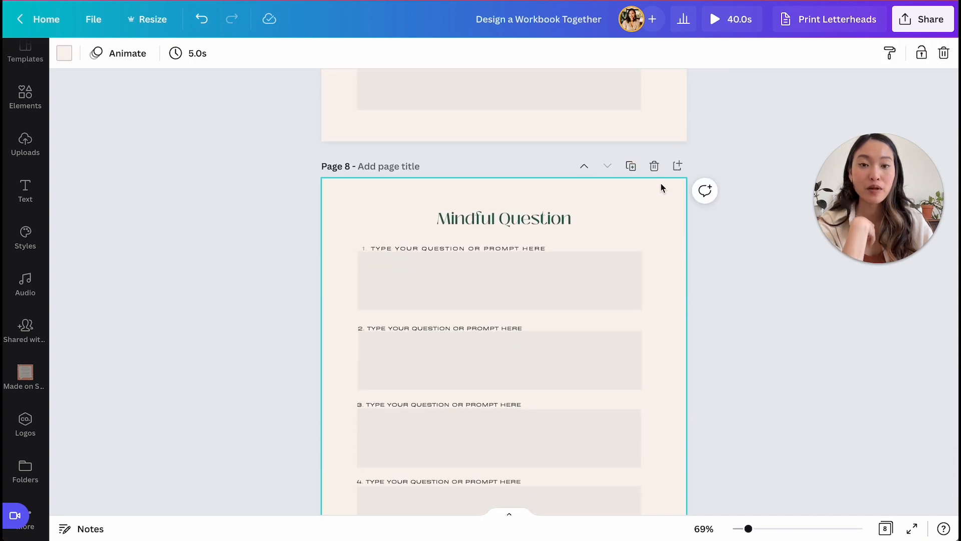
{"action": "left_click", "coordinate": [632, 167]}
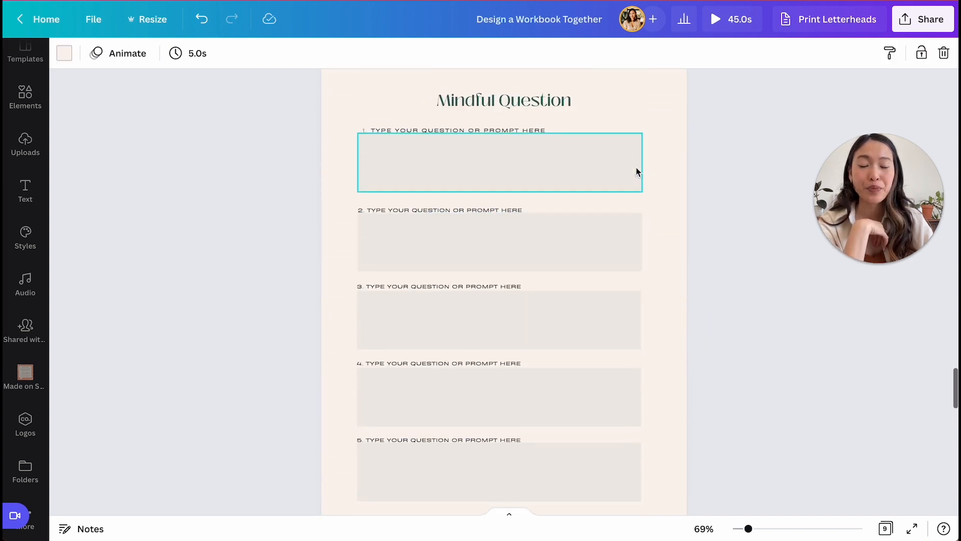
{"action": "scroll", "coordinate": [637, 171], "scroll_direction": "up", "scroll_amount": 4}
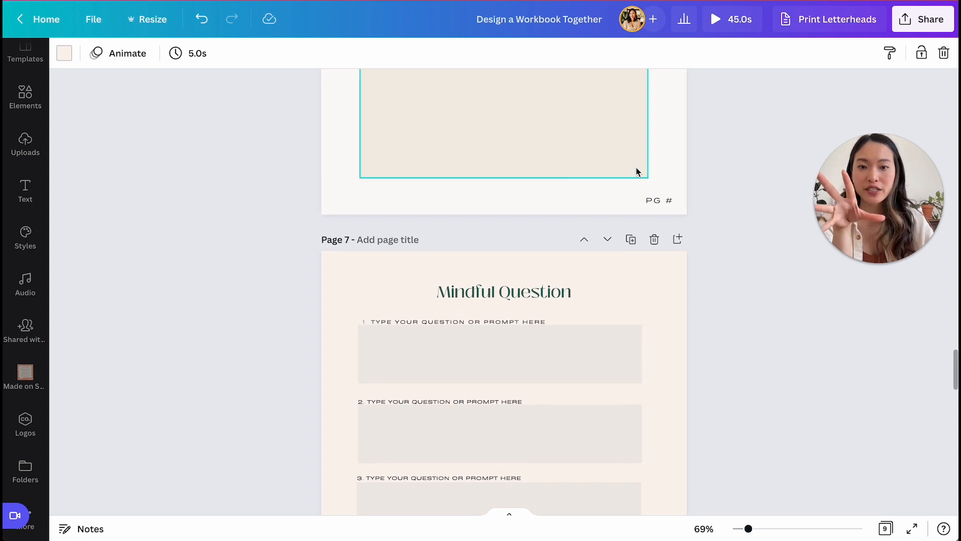
Step: Replace page 7's peach background with the off-white color from the Made on Sundays brand palette
{"action": "scroll", "coordinate": [636, 172], "scroll_direction": "up", "scroll_amount": 2}
{"action": "scroll", "coordinate": [636, 172], "scroll_direction": "down", "scroll_amount": 5}
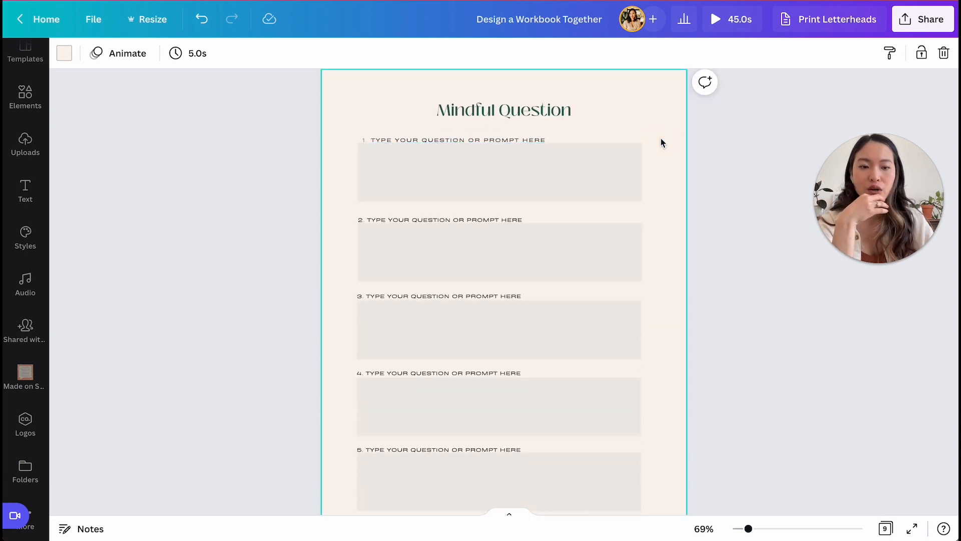
{"action": "key", "text": "Delete"}
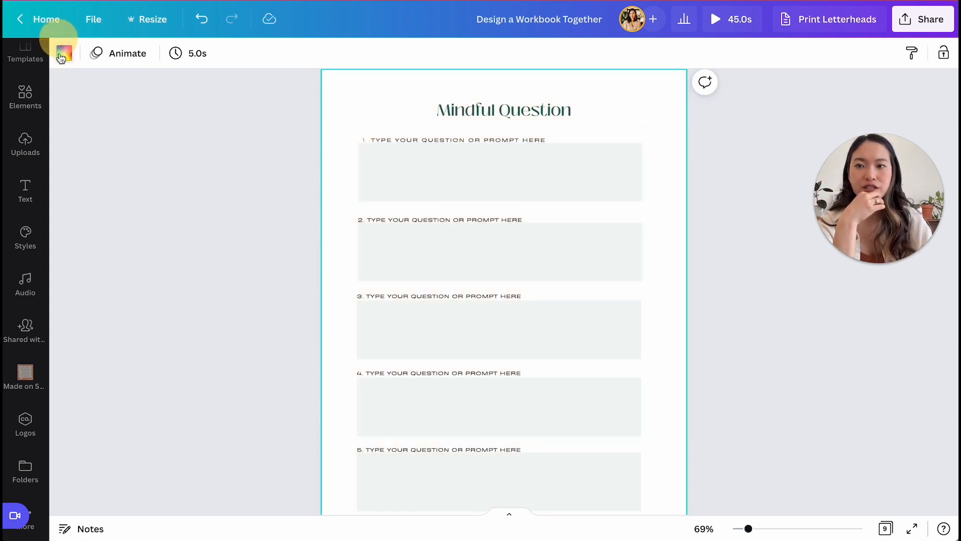
{"action": "left_click", "coordinate": [64, 53]}
{"action": "left_click", "coordinate": [112, 284]}
{"action": "left_click", "coordinate": [383, 233]}
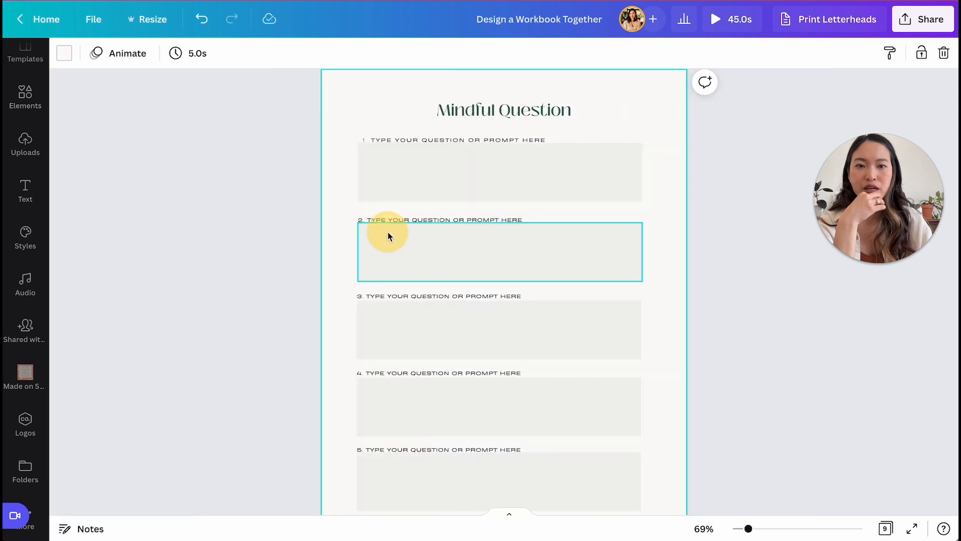
Step: Replace page 7's "Mindful Question" heading with a copy of page 6's "Time to Practise Wireframing" heading, placed above the first prompt
{"action": "left_click", "coordinate": [475, 114]}
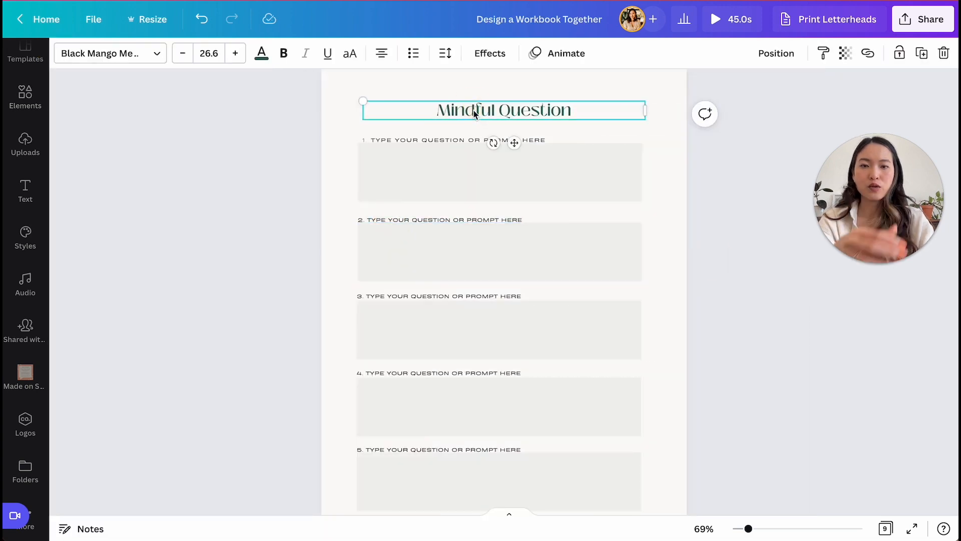
{"action": "scroll", "coordinate": [476, 114], "scroll_direction": "up", "scroll_amount": 15}
{"action": "left_click", "coordinate": [498, 328]}
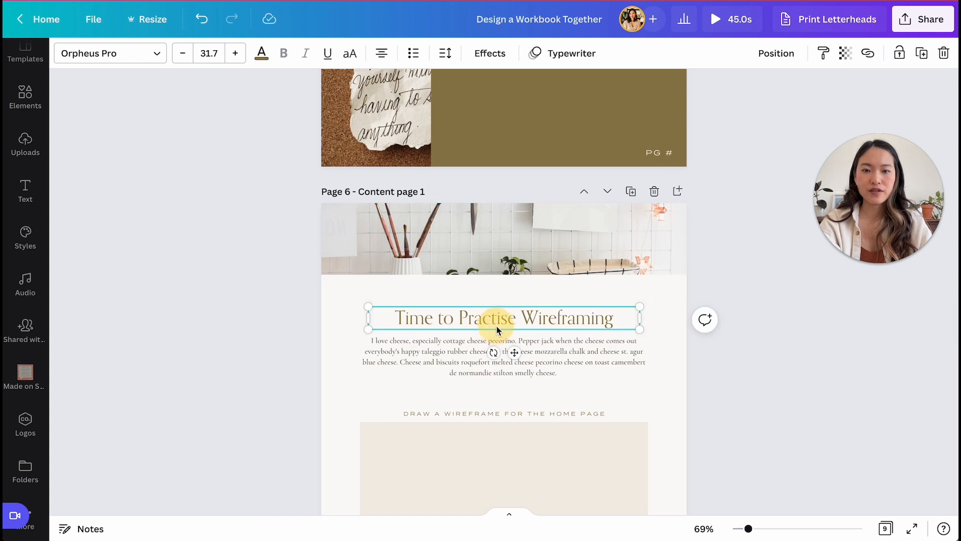
{"action": "scroll", "coordinate": [498, 330], "scroll_direction": "down", "scroll_amount": 7}
{"action": "left_click", "coordinate": [500, 404]}
{"action": "key", "text": "Delete"}
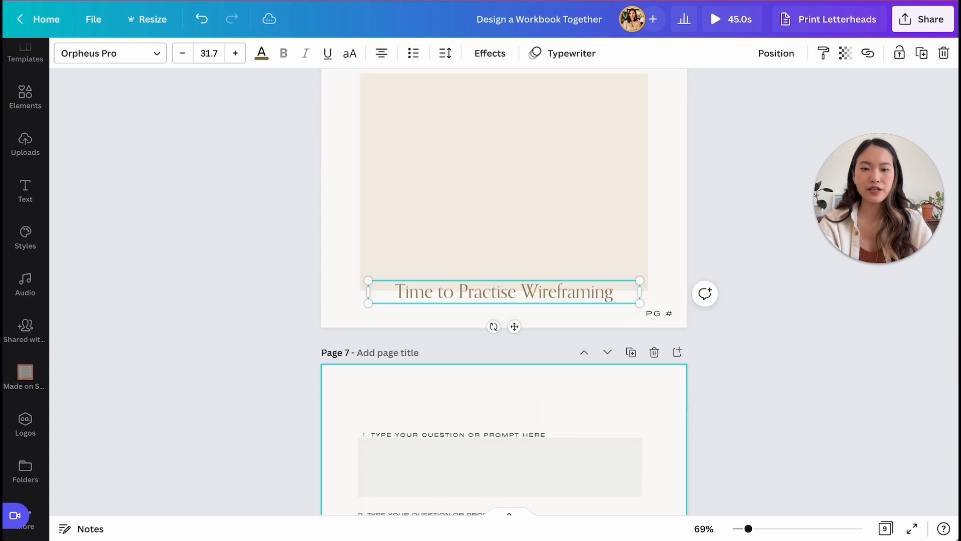
{"action": "key", "text": "ctrl+z"}
{"action": "scroll", "coordinate": [507, 424], "scroll_direction": "up", "scroll_amount": 2}
{"action": "left_click_drag", "start_coordinate": [524, 203], "coordinate": [523, 316]}
Step: Center the copied heading horizontally on page 7
{"action": "left_click", "coordinate": [776, 53]}
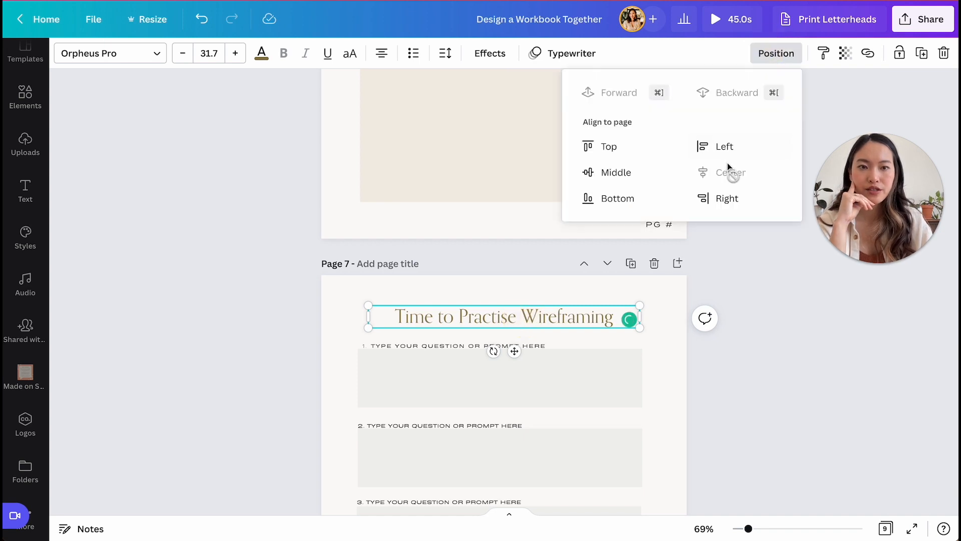
{"action": "left_click", "coordinate": [726, 171]}
{"action": "scroll", "coordinate": [760, 407], "scroll_direction": "down", "scroll_amount": 4}
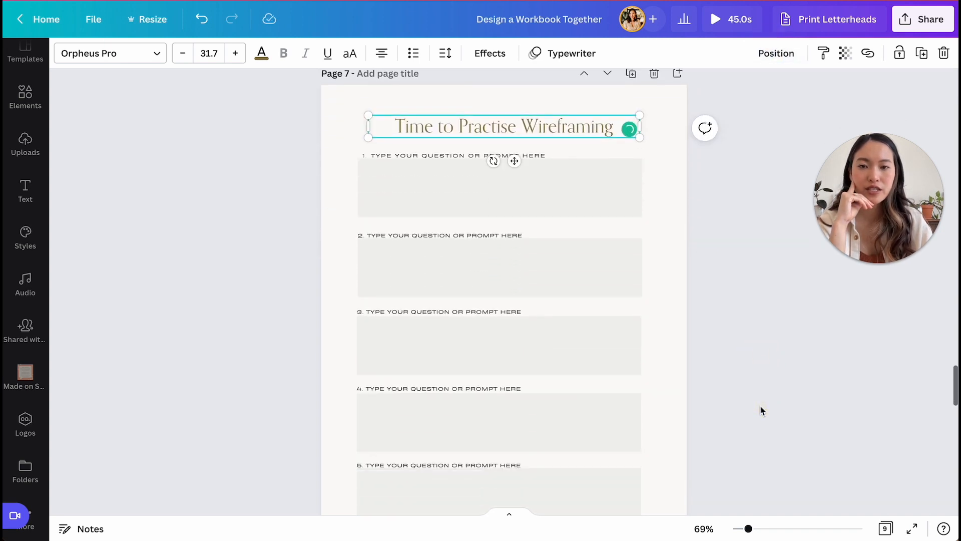
{"action": "left_click", "coordinate": [782, 333]}
Step: Recolor the answer boxes on page 7 with the light olive color from the Made on Sundays palette
{"action": "left_click", "coordinate": [539, 189]}
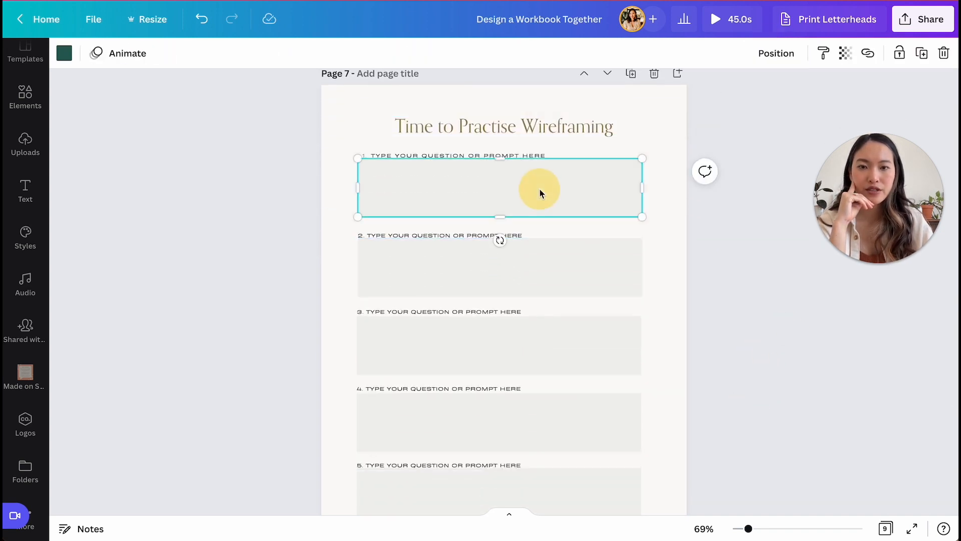
{"action": "left_click", "coordinate": [64, 53]}
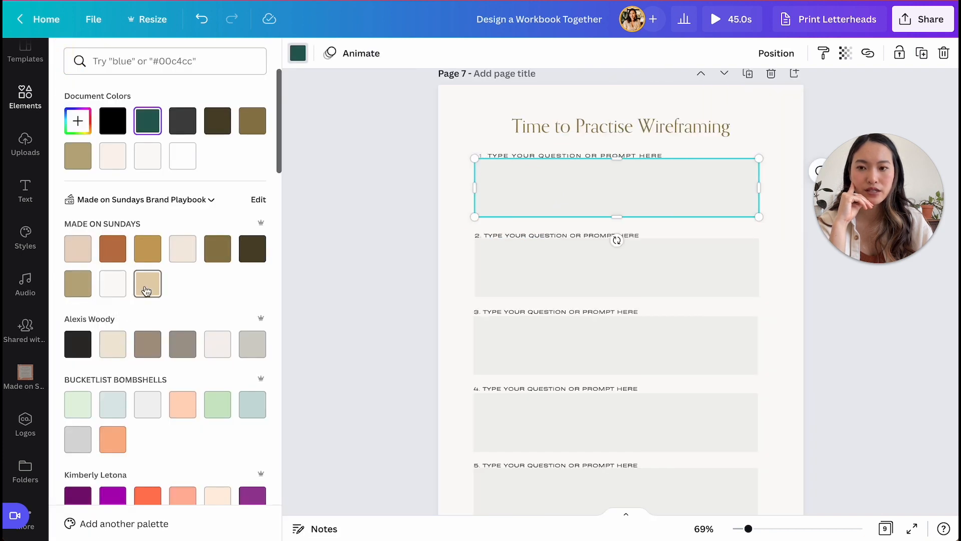
{"action": "left_click", "coordinate": [77, 283]}
{"action": "left_click", "coordinate": [590, 272]}
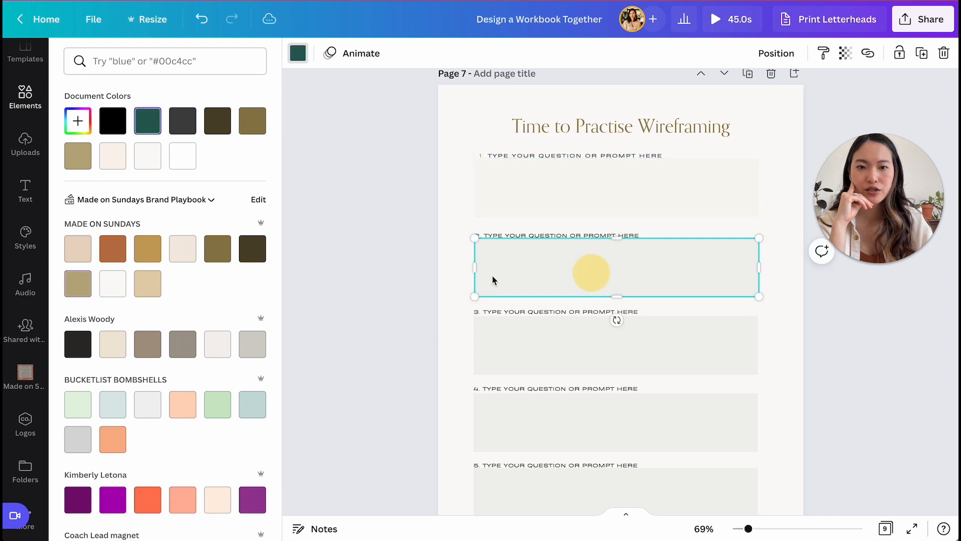
{"action": "left_click", "coordinate": [75, 289]}
{"action": "left_click", "coordinate": [499, 347]}
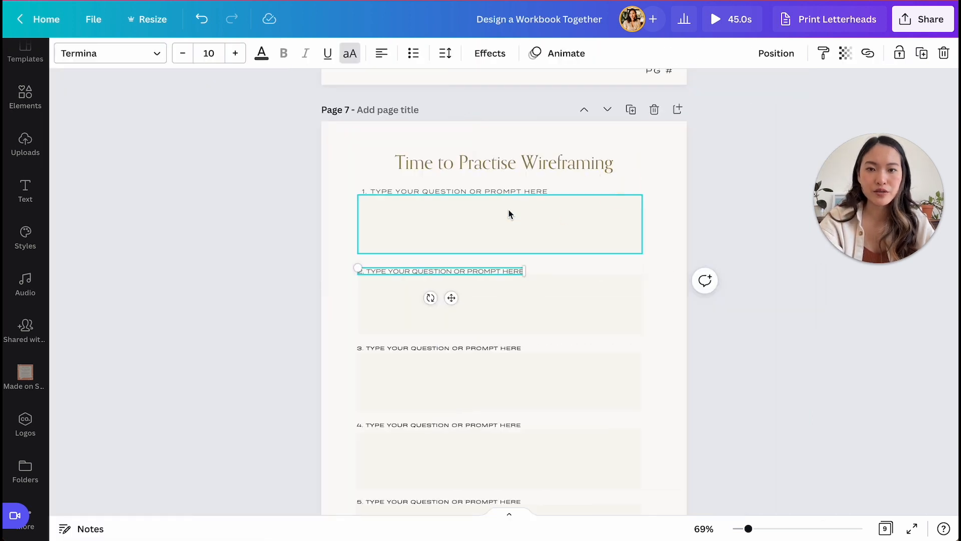
Step: Set the first prompt's font size to 8 and its letter spacing to 306
{"action": "left_click", "coordinate": [495, 197]}
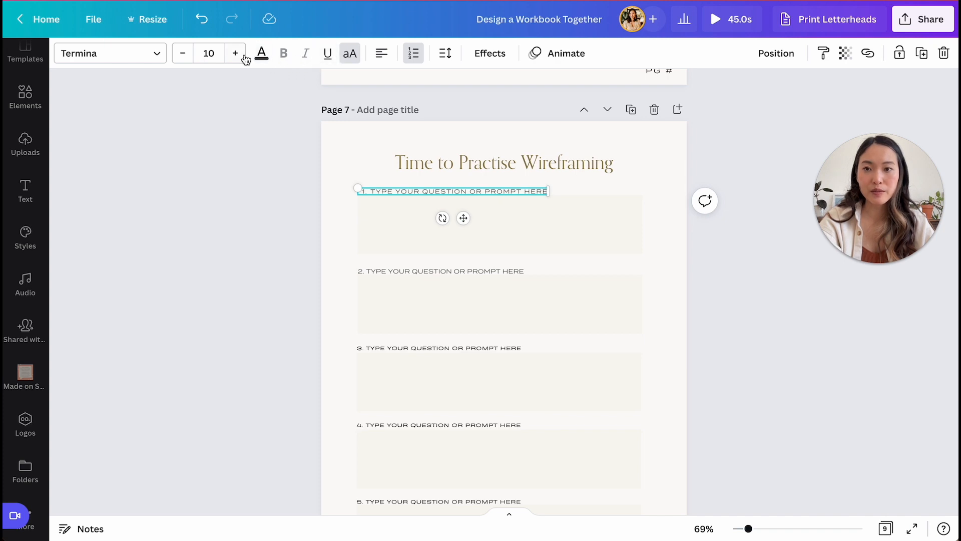
{"action": "left_click", "coordinate": [182, 58]}
{"action": "left_click", "coordinate": [182, 58]}
{"action": "left_click", "coordinate": [445, 53]}
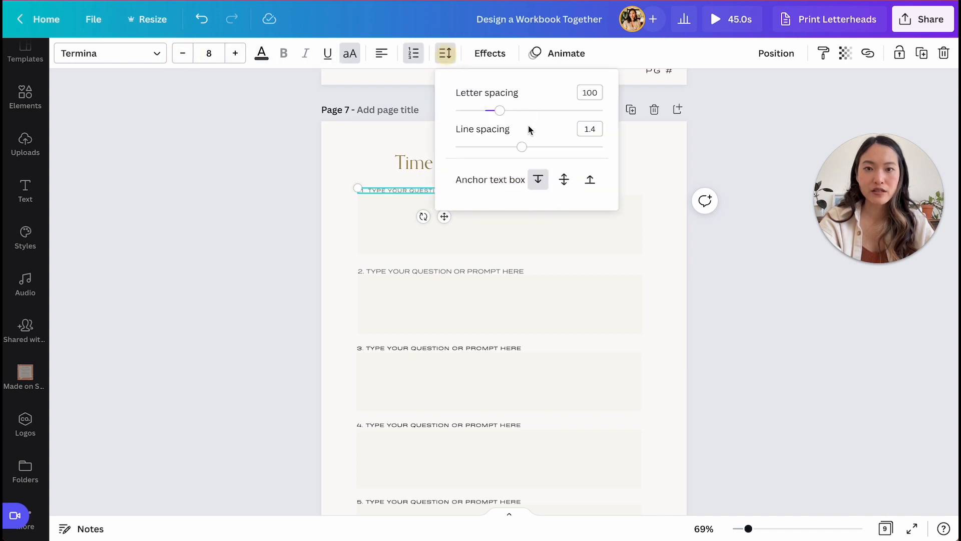
{"action": "left_click_drag", "start_coordinate": [503, 115], "coordinate": [527, 113]}
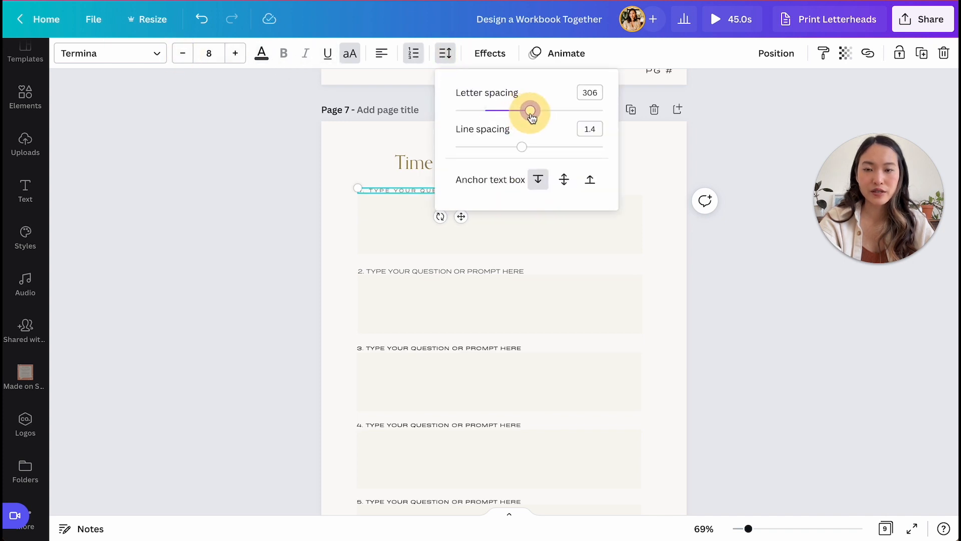
{"action": "left_click", "coordinate": [835, 329]}
{"action": "scroll", "coordinate": [645, 261], "scroll_direction": "down", "scroll_amount": 3}
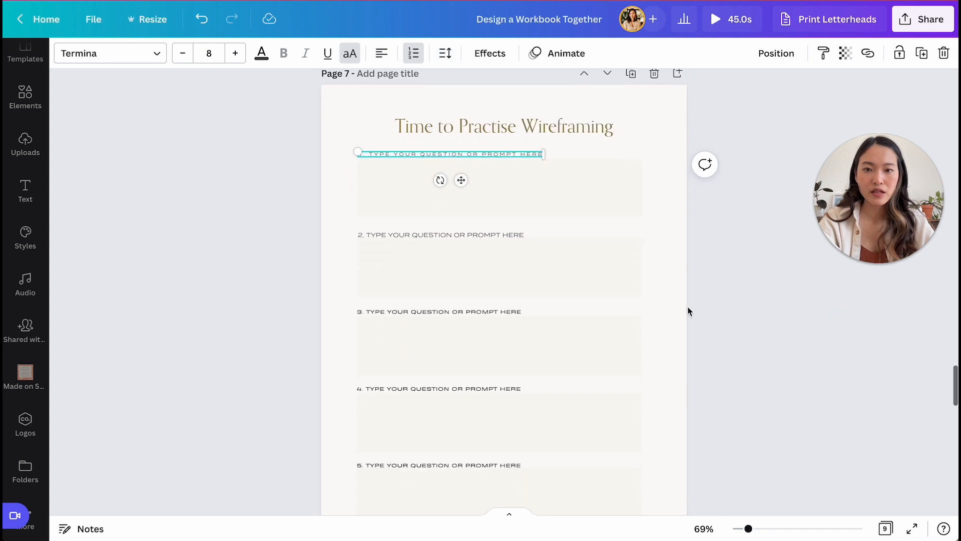
Step: Delete prompts 2 to 5 with their boxes and place a copy of the first prompt and box below the original
{"action": "left_click_drag", "start_coordinate": [656, 197], "coordinate": [380, 466]}
{"action": "key", "text": "Delete"}
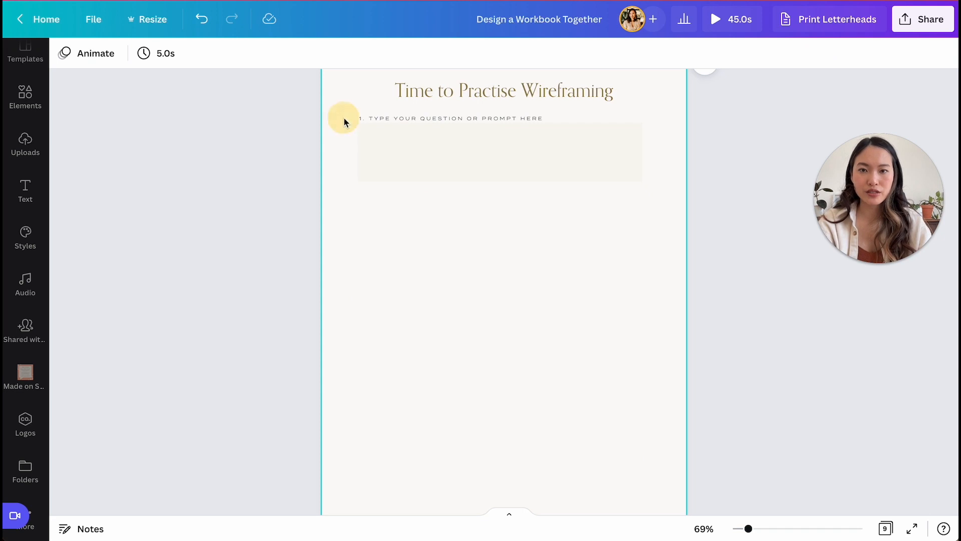
{"action": "left_click_drag", "start_coordinate": [344, 122], "coordinate": [443, 182]}
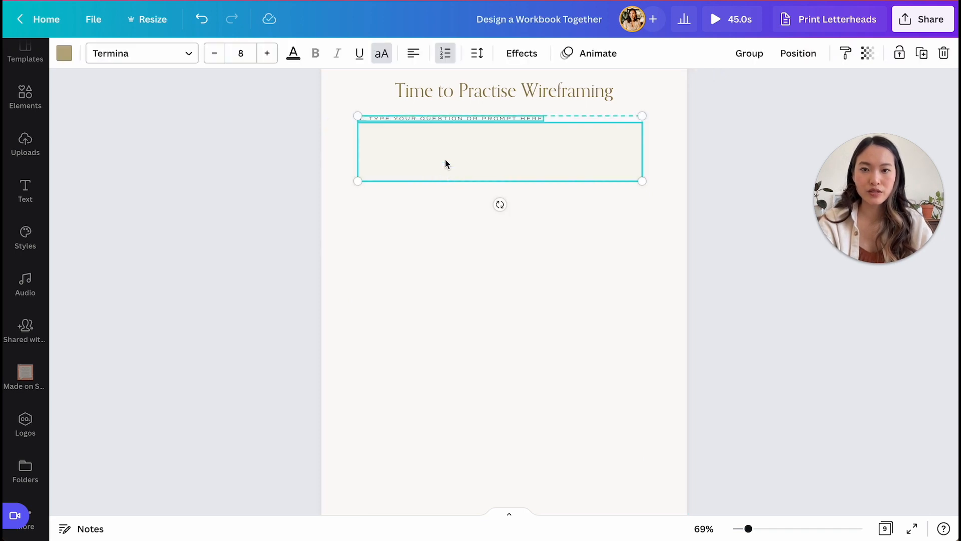
{"action": "left_click_drag", "start_coordinate": [446, 162], "coordinate": [445, 235]}
{"action": "left_click", "coordinate": [447, 307]}
{"action": "left_click", "coordinate": [442, 249]}
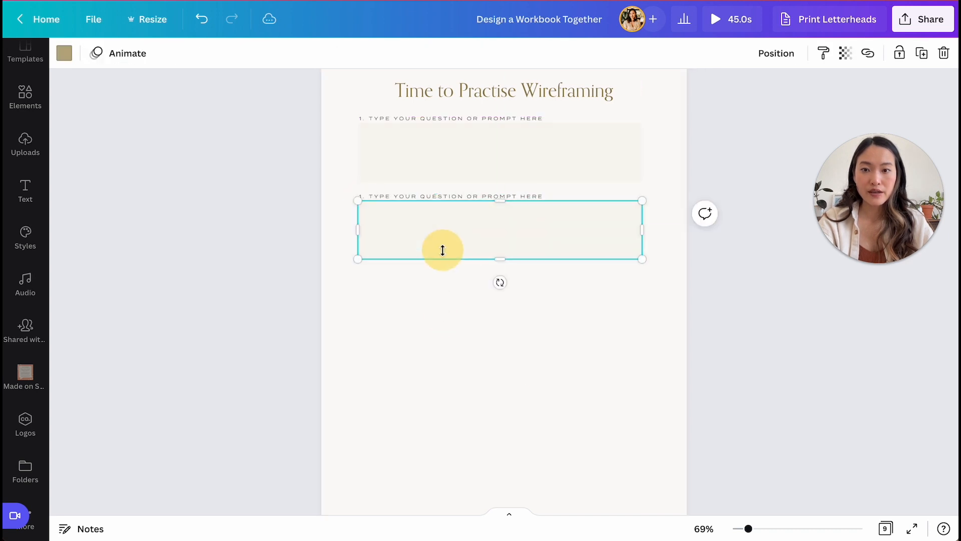
Step: Add two more copies of the prompt and answer box pair, evenly spaced down page 7, to make four
{"action": "left_click", "coordinate": [343, 195]}
{"action": "left_click_drag", "start_coordinate": [337, 202], "coordinate": [446, 233]}
{"action": "left_click", "coordinate": [345, 199]}
{"action": "left_click_drag", "start_coordinate": [345, 197], "coordinate": [442, 307]}
{"action": "left_click", "coordinate": [412, 429]}
{"action": "left_click_drag", "start_coordinate": [341, 275], "coordinate": [425, 397]}
{"action": "left_click", "coordinate": [693, 408]}
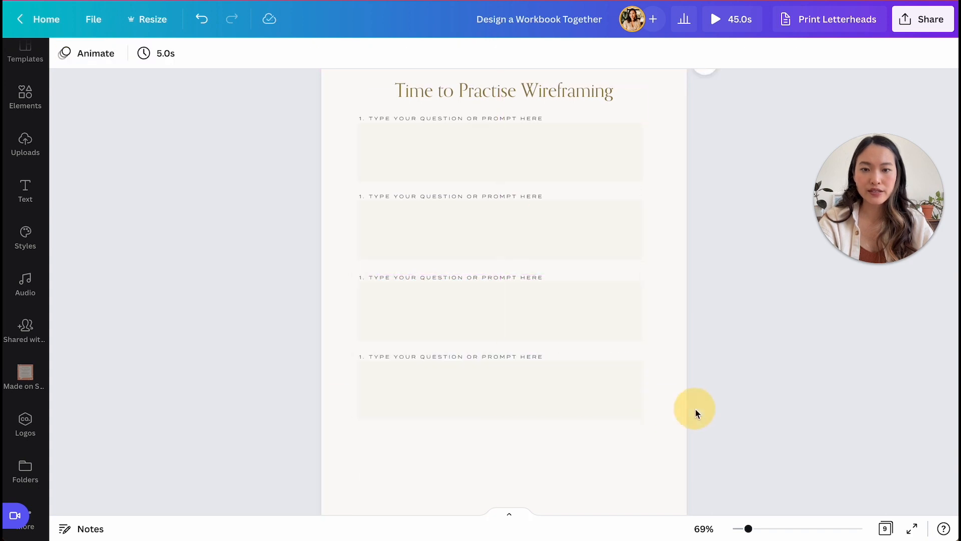
Step: Center the fourth prompt's text box horizontally on the page
{"action": "scroll", "coordinate": [476, 251], "scroll_direction": "down", "scroll_amount": 3}
{"action": "left_click", "coordinate": [474, 240]}
{"action": "left_click_drag", "start_coordinate": [481, 239], "coordinate": [522, 240]}
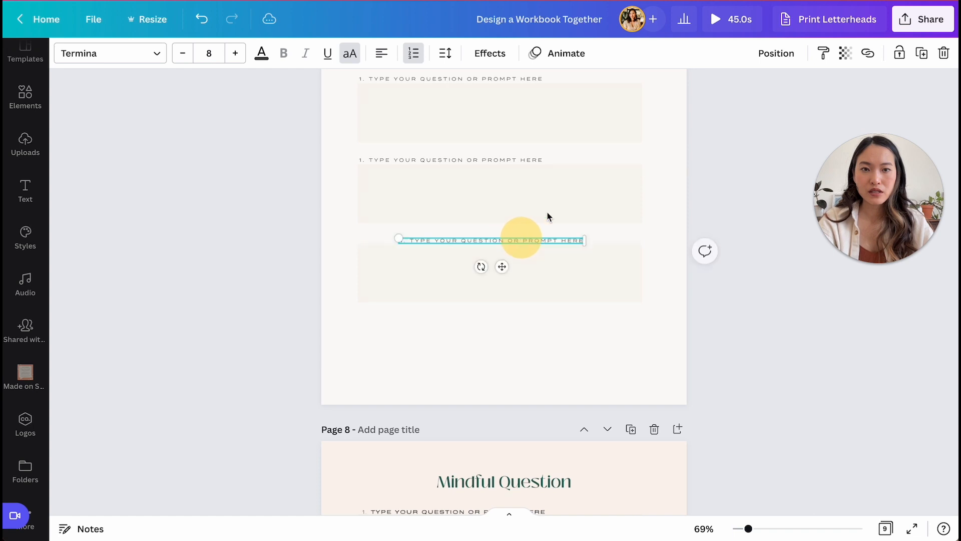
{"action": "left_click", "coordinate": [775, 54]}
{"action": "left_click", "coordinate": [733, 172]}
Step: Stretch the fourth answer box downward to roughly double its height, filling the lower part of page 7
{"action": "left_click", "coordinate": [514, 291]}
{"action": "left_click_drag", "start_coordinate": [495, 298], "coordinate": [502, 364]}
{"action": "left_click", "coordinate": [746, 393]}
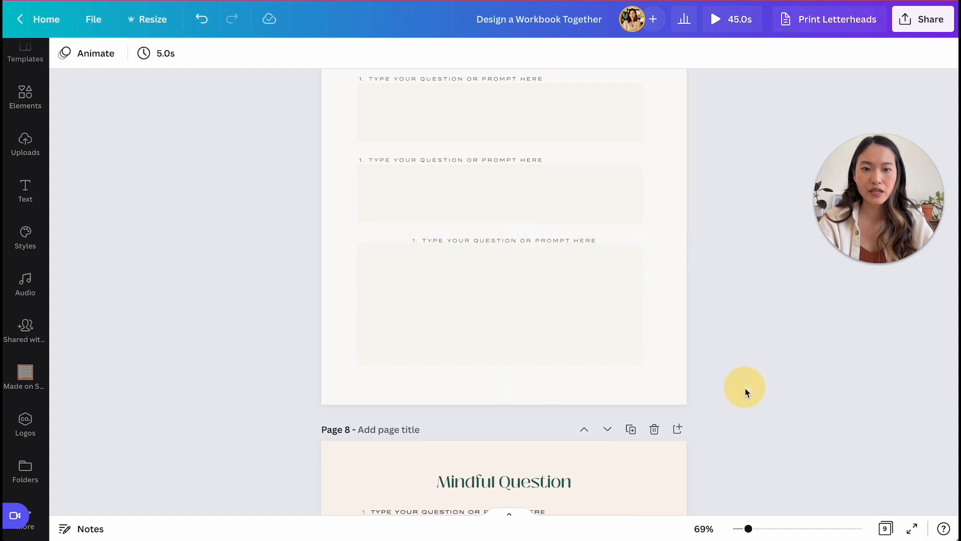
Step: Copy the "PG #" label from page 6 into the bottom-right corner of page 7
{"action": "scroll", "coordinate": [645, 178], "scroll_direction": "up", "scroll_amount": 5}
{"action": "left_click", "coordinate": [653, 134]}
{"action": "left_click", "coordinate": [655, 150]}
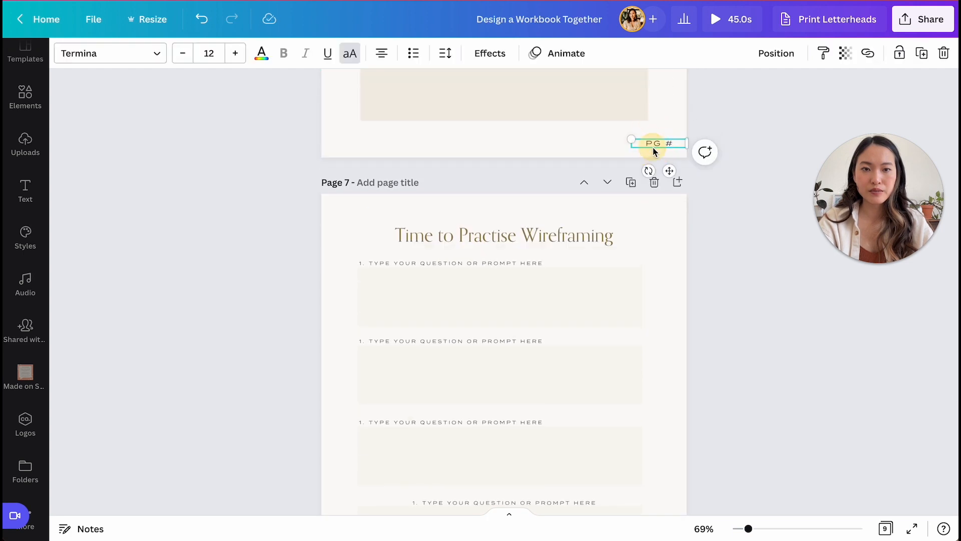
{"action": "scroll", "coordinate": [654, 149], "scroll_direction": "down", "scroll_amount": 9}
{"action": "left_click", "coordinate": [670, 240]}
{"action": "left_click", "coordinate": [667, 165]}
{"action": "type", "text": "PG #"}
{"action": "scroll", "coordinate": [738, 172], "scroll_direction": "up", "scroll_amount": 2}
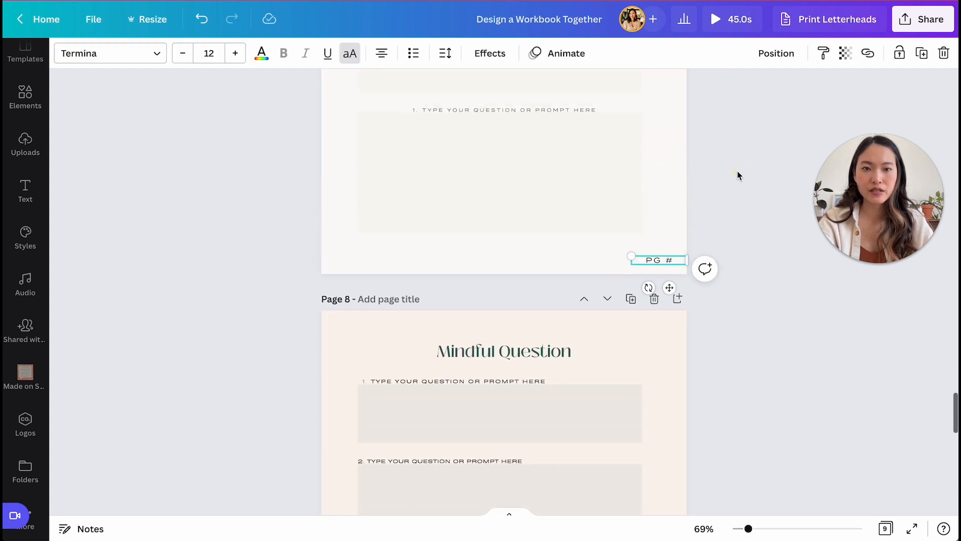
{"action": "left_click", "coordinate": [738, 172]}
Step: Center-align the text of the fourth prompt
{"action": "scroll", "coordinate": [738, 172], "scroll_direction": "up", "scroll_amount": 5}
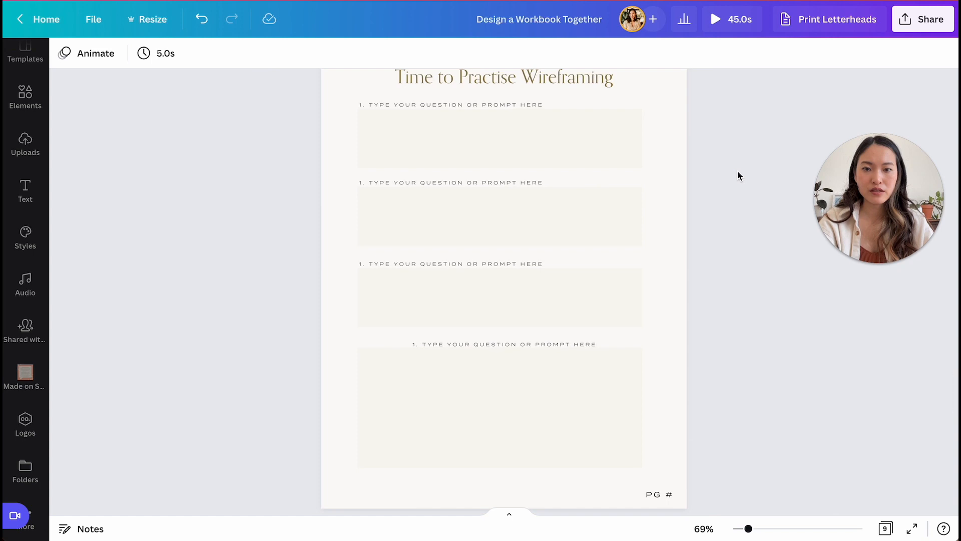
{"action": "left_click", "coordinate": [534, 344]}
{"action": "left_click", "coordinate": [382, 53]}
{"action": "left_click", "coordinate": [680, 243]}
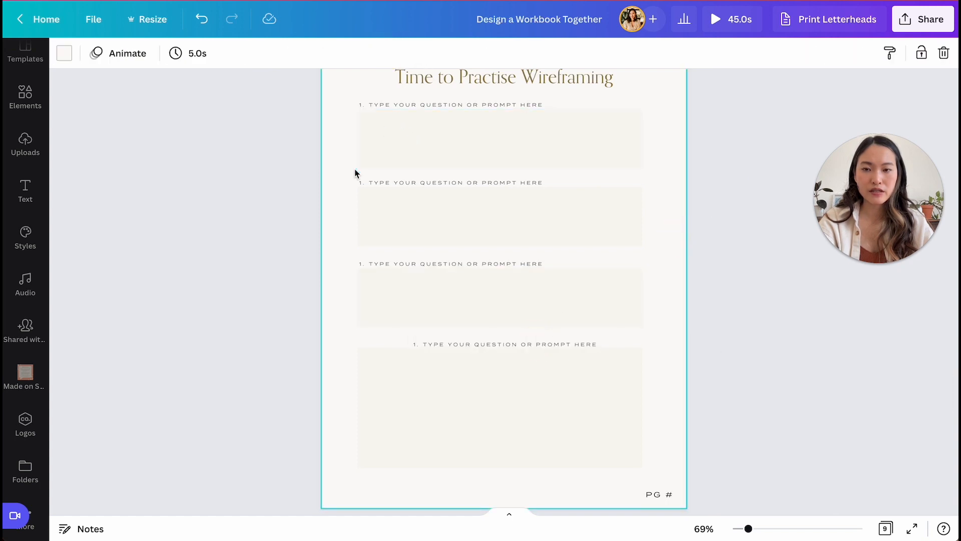
{"action": "left_click", "coordinate": [363, 182]}
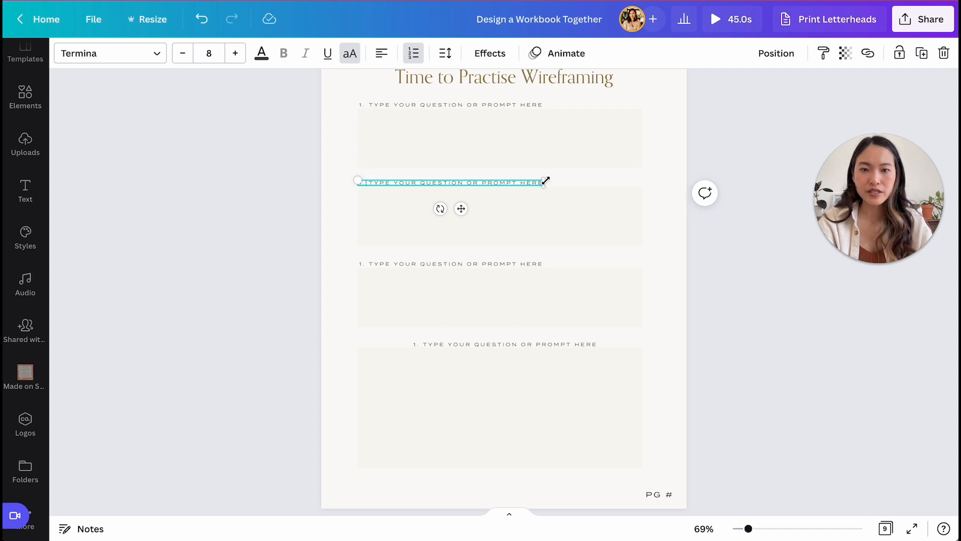
{"action": "left_click", "coordinate": [674, 143]}
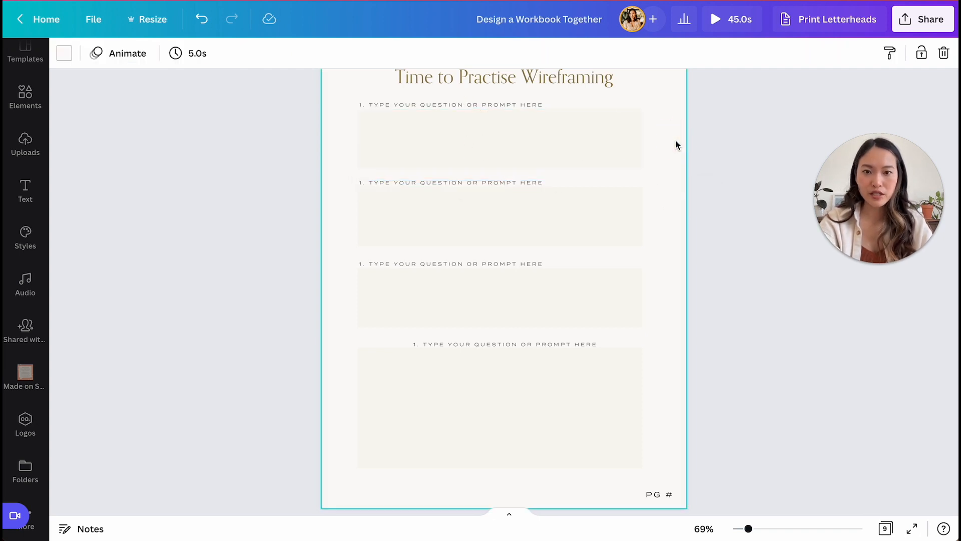
{"action": "scroll", "coordinate": [675, 144], "scroll_direction": "up", "scroll_amount": 2}
{"action": "scroll", "coordinate": [675, 145], "scroll_direction": "down", "scroll_amount": 2}
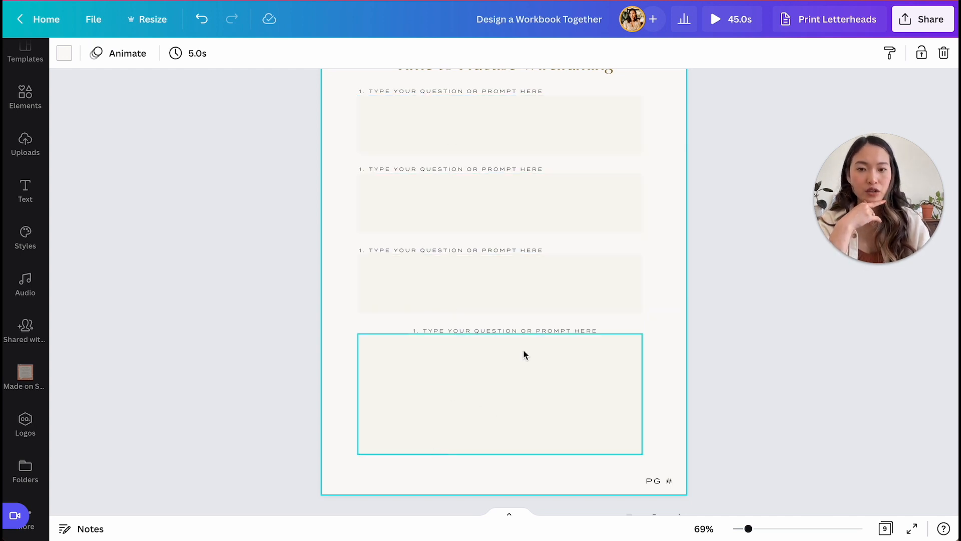
Step: Move the fourth prompt slightly higher to leave a gap between it and its answer box
{"action": "left_click", "coordinate": [533, 330]}
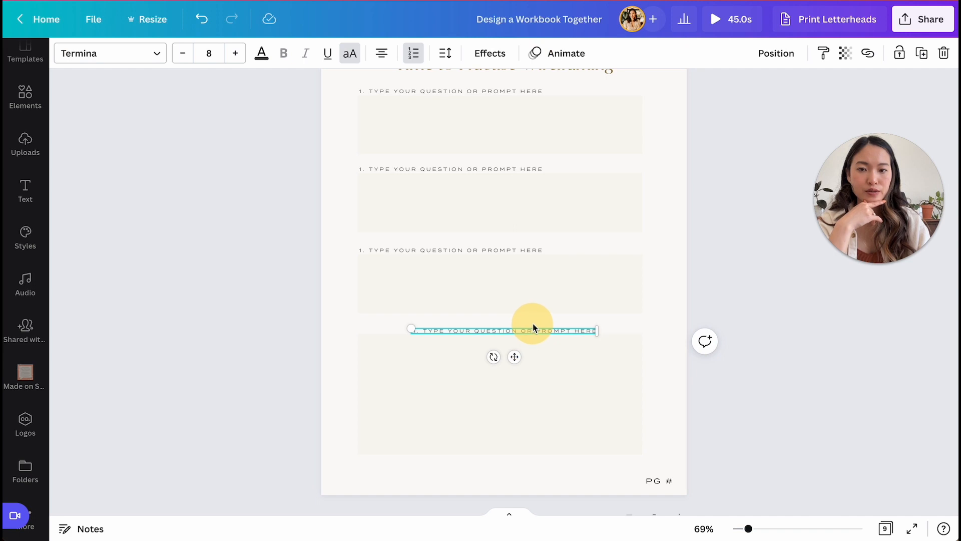
{"action": "left_click", "coordinate": [673, 335]}
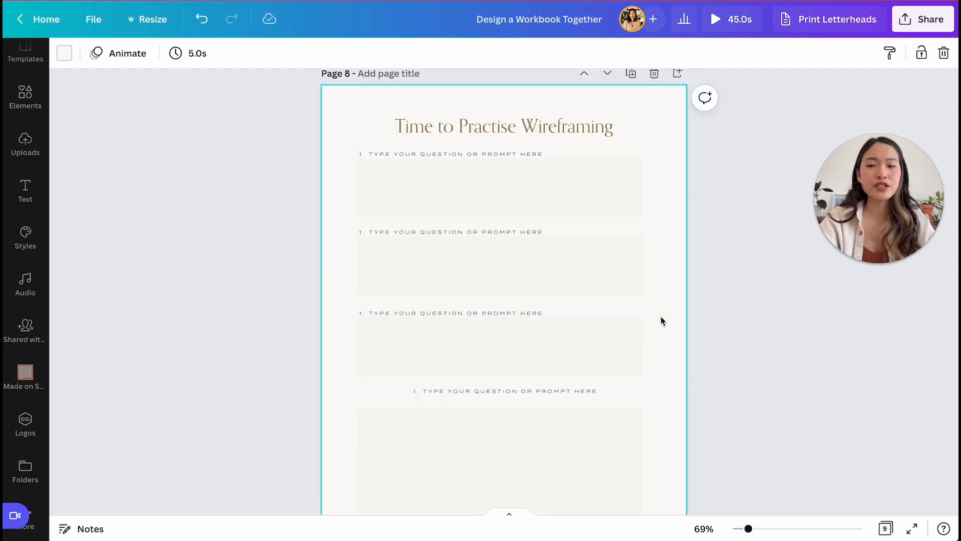
Step: Replace the first two prompts and answer boxes on page 7 with the "Time to Practise Wireframing" heading and paragraph copied from an earlier page
{"action": "scroll", "coordinate": [599, 313], "scroll_direction": "up", "scroll_amount": 10}
{"action": "scroll", "coordinate": [599, 315], "scroll_direction": "up", "scroll_amount": 4}
{"action": "left_click", "coordinate": [580, 182]}
{"action": "left_click_drag", "start_coordinate": [672, 183], "coordinate": [516, 134]}
{"action": "scroll", "coordinate": [515, 135], "scroll_direction": "down", "scroll_amount": 10}
{"action": "scroll", "coordinate": [516, 138], "scroll_direction": "down", "scroll_amount": 6}
{"action": "left_click_drag", "start_coordinate": [669, 243], "coordinate": [373, 146]}
{"action": "key", "text": "Delete"}
{"action": "key", "text": "ctrl+v"}
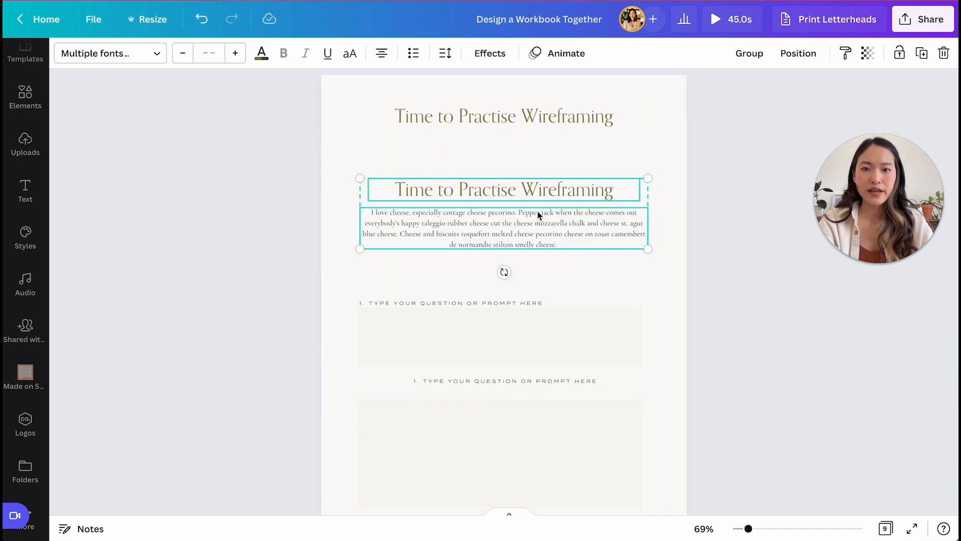
Step: Remove page 7's old heading and move the pasted heading and paragraph to the top of the page
{"action": "left_click_drag", "start_coordinate": [477, 150], "coordinate": [547, 170]}
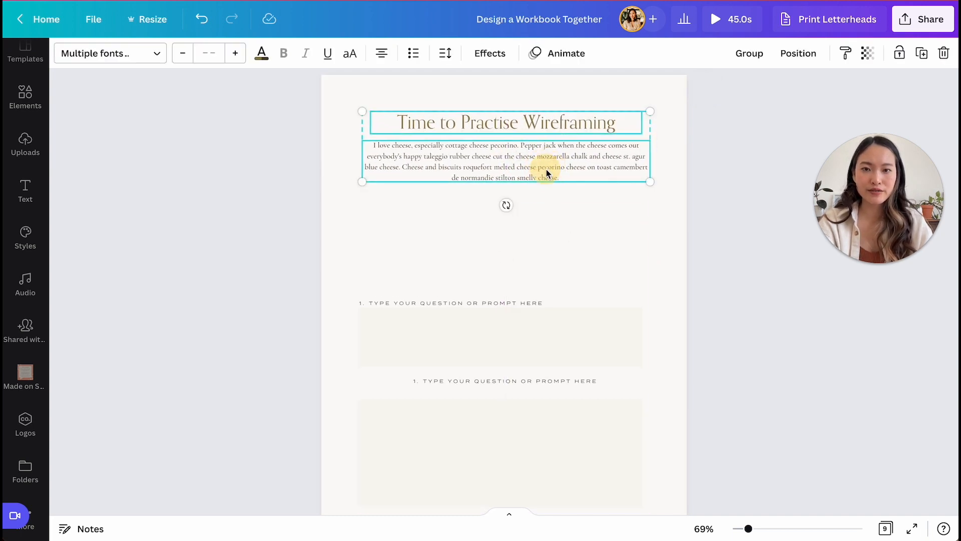
{"action": "left_click", "coordinate": [545, 256]}
{"action": "left_click_drag", "start_coordinate": [601, 219], "coordinate": [557, 121]}
{"action": "left_click", "coordinate": [798, 54]}
{"action": "left_click", "coordinate": [447, 275]}
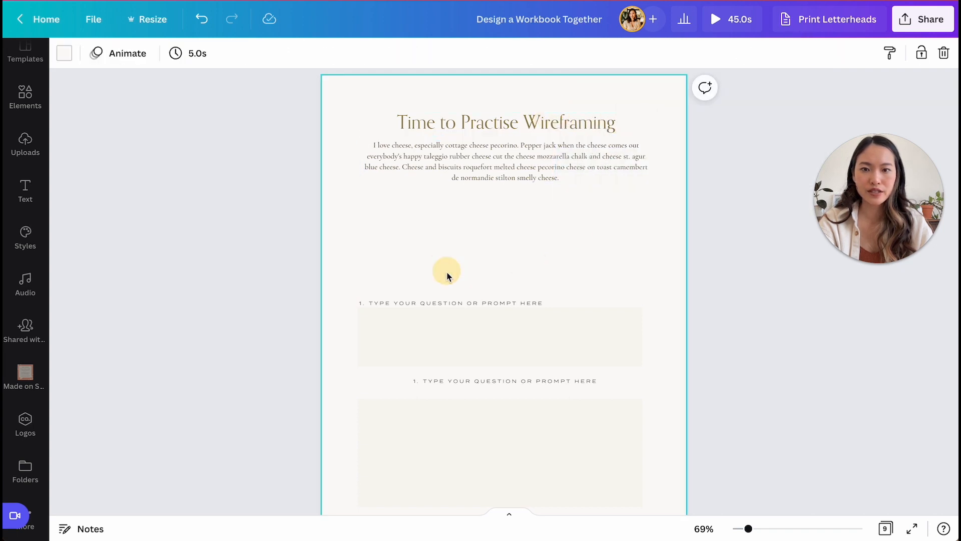
Step: Move the left-aligned prompt and its answer box up to just below the intro paragraph
{"action": "left_click_drag", "start_coordinate": [469, 322], "coordinate": [469, 218]}
{"action": "left_click", "coordinate": [464, 302]}
{"action": "scroll", "coordinate": [463, 301], "scroll_direction": "down", "scroll_amount": 3}
Step: Delete the centered prompt with its large answer box, and duplicate the remaining prompt below the remaining answer box
{"action": "left_click_drag", "start_coordinate": [433, 270], "coordinate": [528, 357]}
{"action": "key", "text": "Delete"}
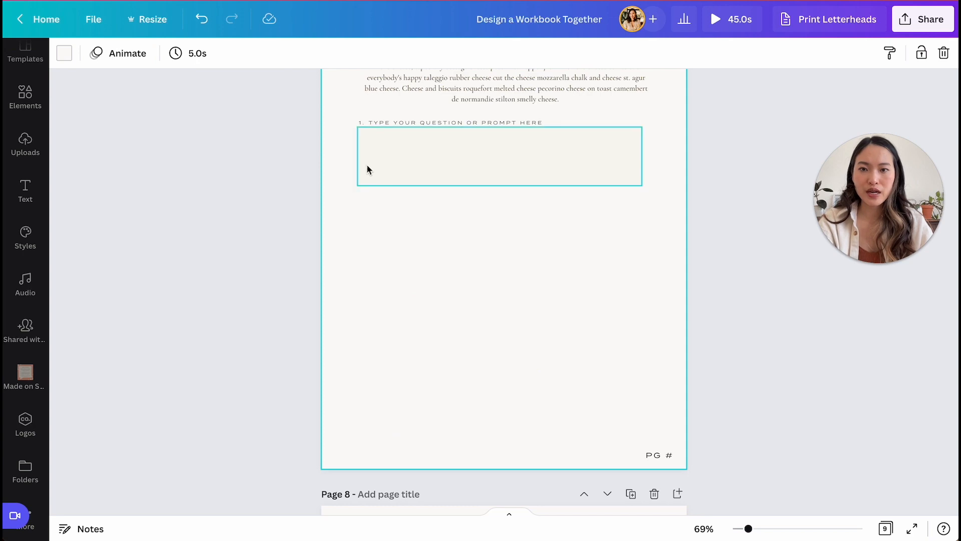
{"action": "left_click_drag", "start_coordinate": [337, 120], "coordinate": [410, 235]}
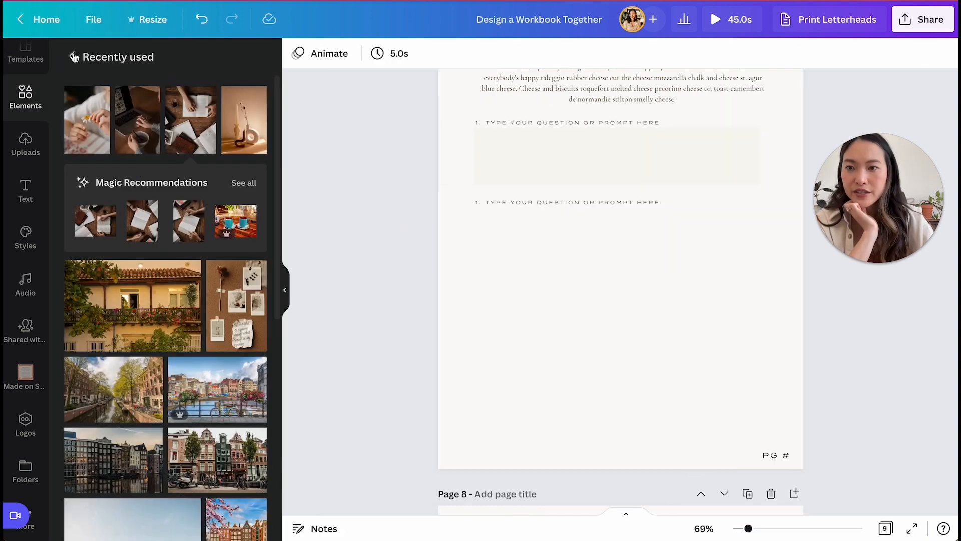
Step: Insert a square shape below the second prompt and shrink it to roughly checkbox size
{"action": "left_click", "coordinate": [73, 57]}
{"action": "left_click", "coordinate": [73, 57]}
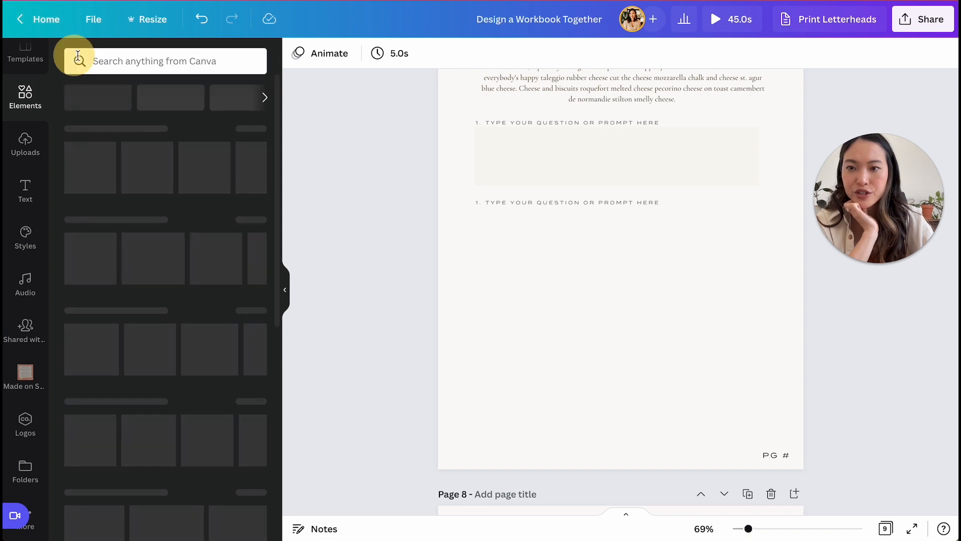
{"action": "left_click", "coordinate": [131, 242]}
{"action": "left_click", "coordinate": [116, 262]}
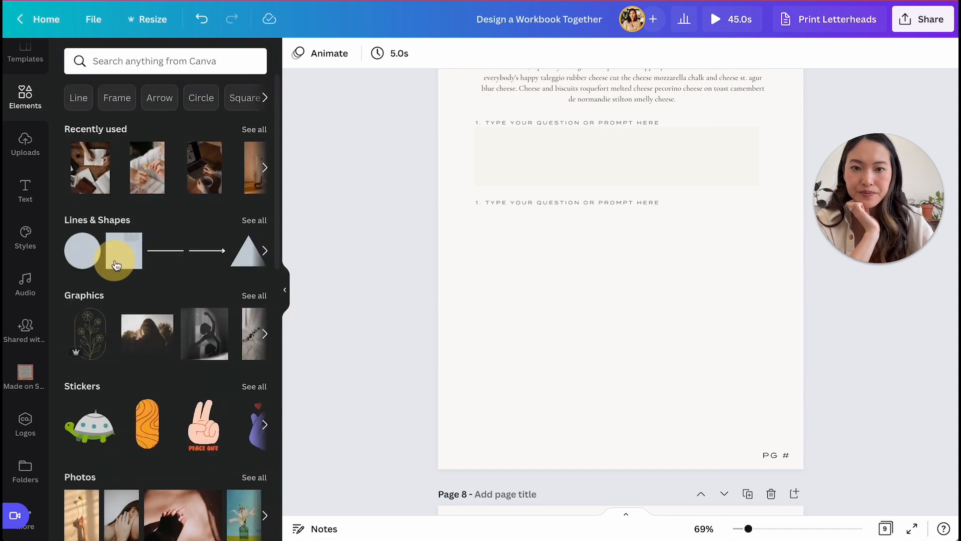
{"action": "left_click", "coordinate": [118, 257]}
{"action": "left_click", "coordinate": [648, 226]}
{"action": "left_click_drag", "start_coordinate": [649, 225], "coordinate": [633, 320]}
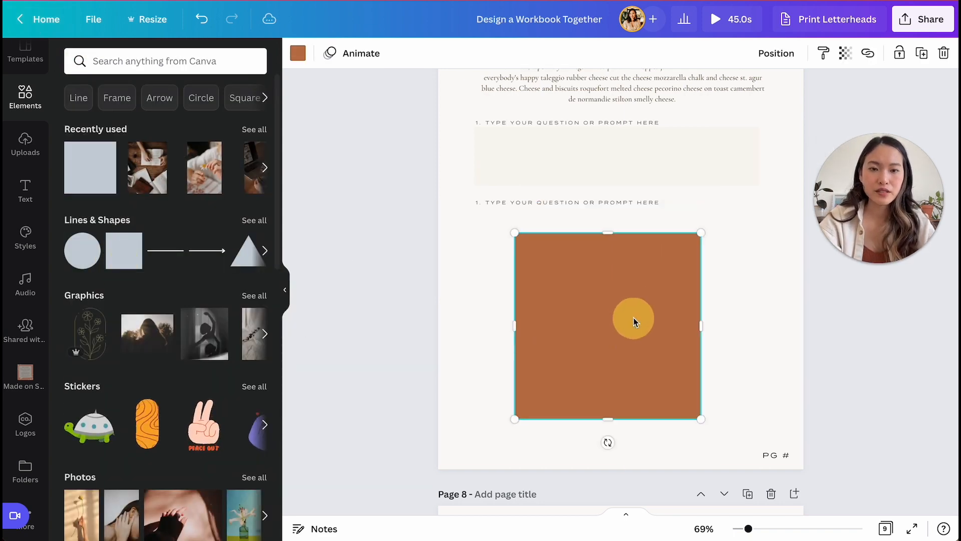
{"action": "left_click_drag", "start_coordinate": [702, 422], "coordinate": [530, 250]}
Step: Fill the small square with the khaki color from the MADE ON SUNDAYS palette and lower its opacity
{"action": "left_click", "coordinate": [298, 54]}
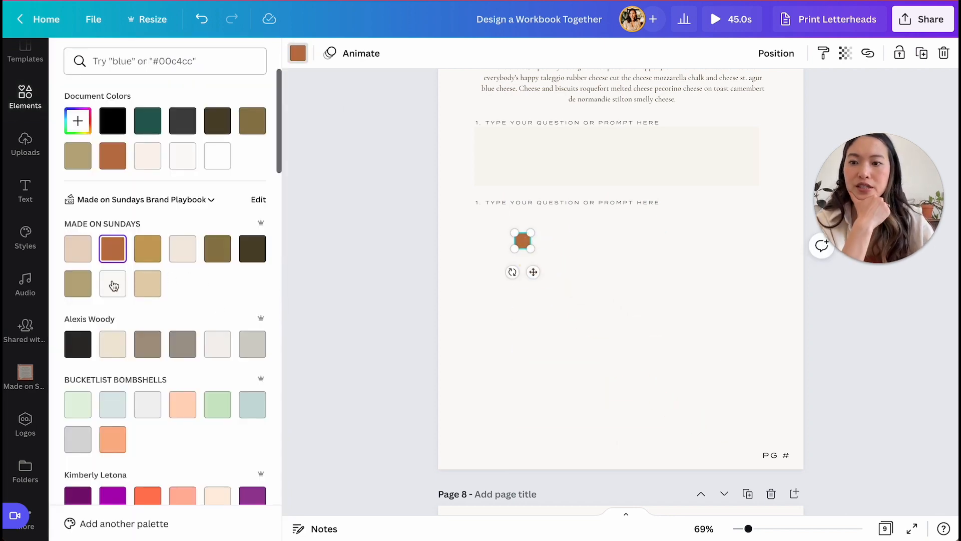
{"action": "left_click", "coordinate": [78, 284]}
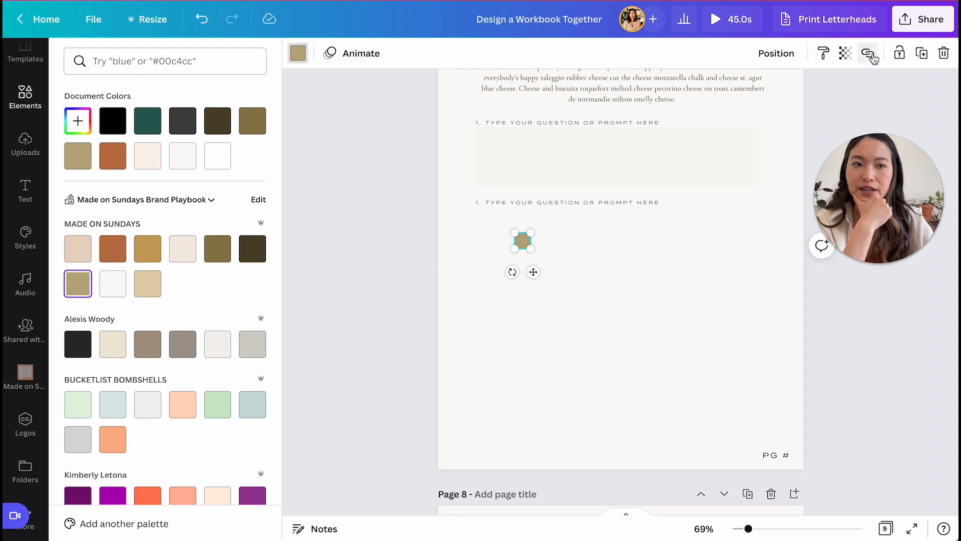
{"action": "left_click", "coordinate": [846, 56]}
{"action": "left_click_drag", "start_coordinate": [840, 104], "coordinate": [770, 106]}
{"action": "left_click", "coordinate": [615, 241]}
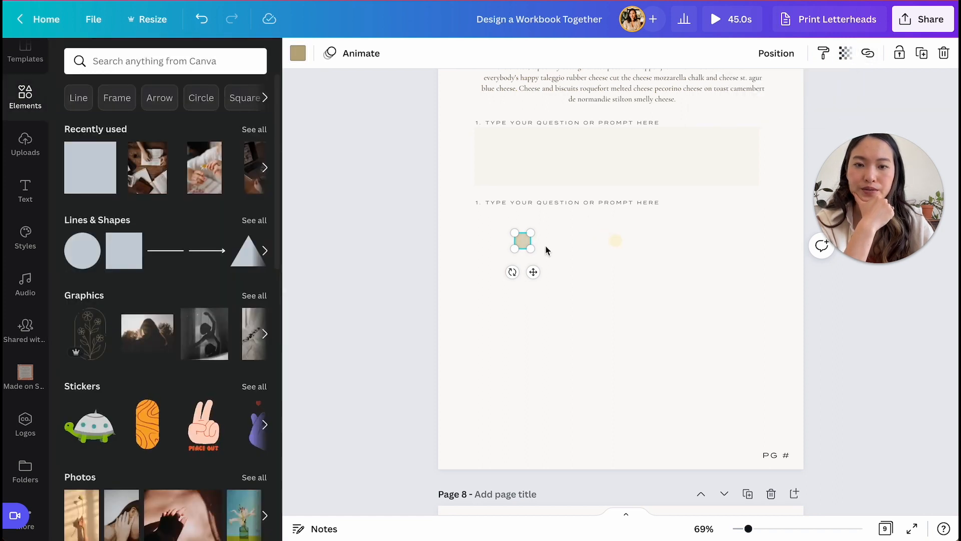
Step: Shrink the square slightly more and place it under the second prompt, aligned with the answer box's left edge
{"action": "left_click_drag", "start_coordinate": [531, 248], "coordinate": [521, 241]}
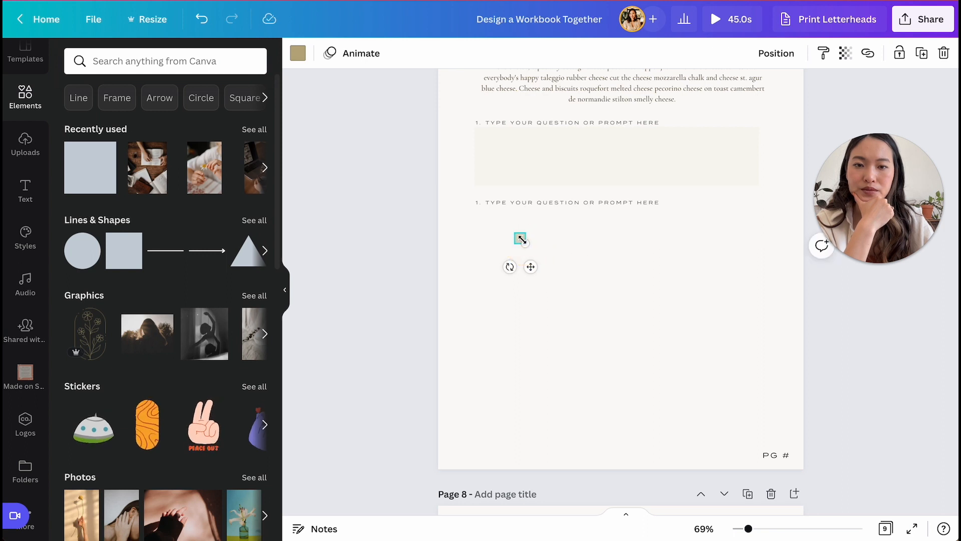
{"action": "left_click", "coordinate": [579, 257]}
{"action": "left_click", "coordinate": [584, 207]}
{"action": "left_click_drag", "start_coordinate": [520, 238], "coordinate": [481, 226]}
{"action": "left_click", "coordinate": [520, 239]}
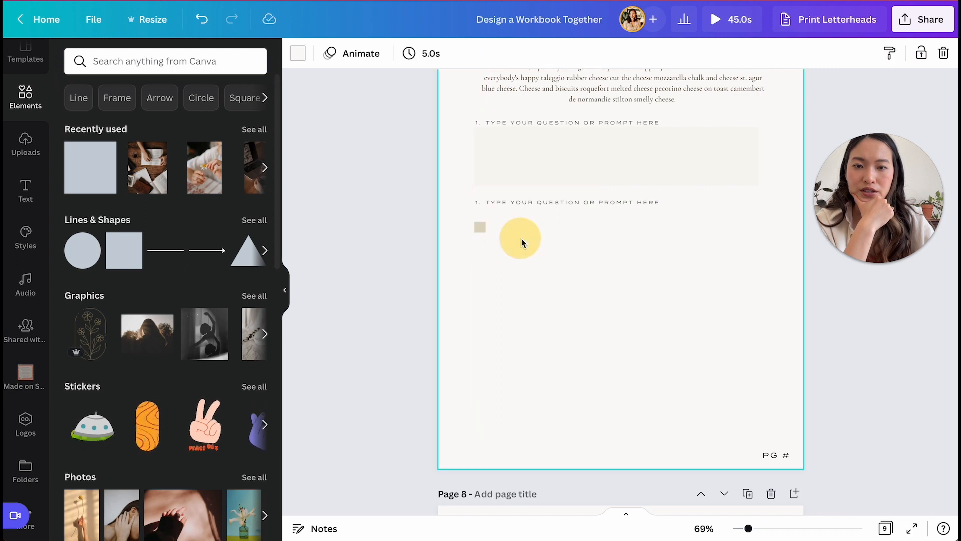
Step: Add an unnumbered size 10 Termina label reading "FIRST ITEM TO DO" directly beside the checkbox square
{"action": "left_click", "coordinate": [517, 204]}
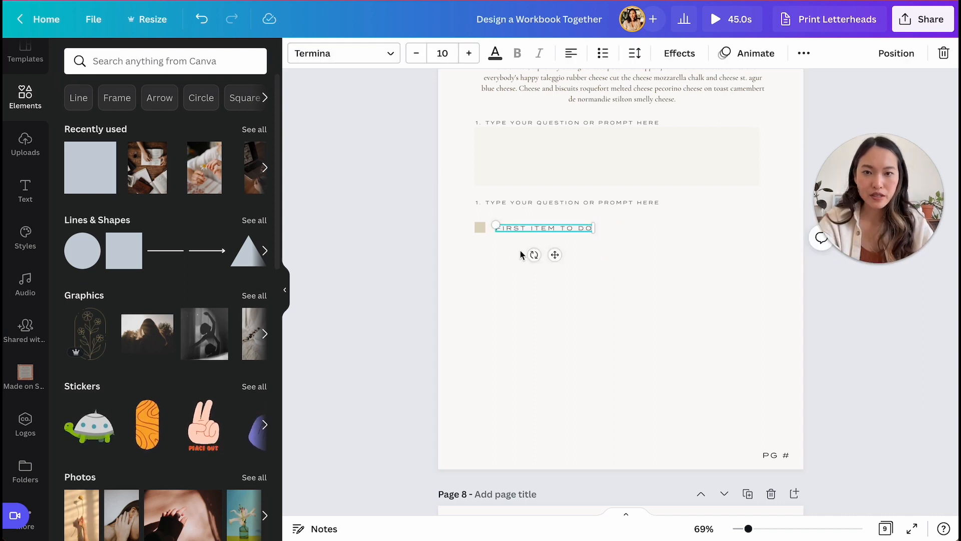
{"action": "left_click", "coordinate": [473, 250]}
{"action": "left_click", "coordinate": [518, 228]}
{"action": "left_click", "coordinate": [501, 301]}
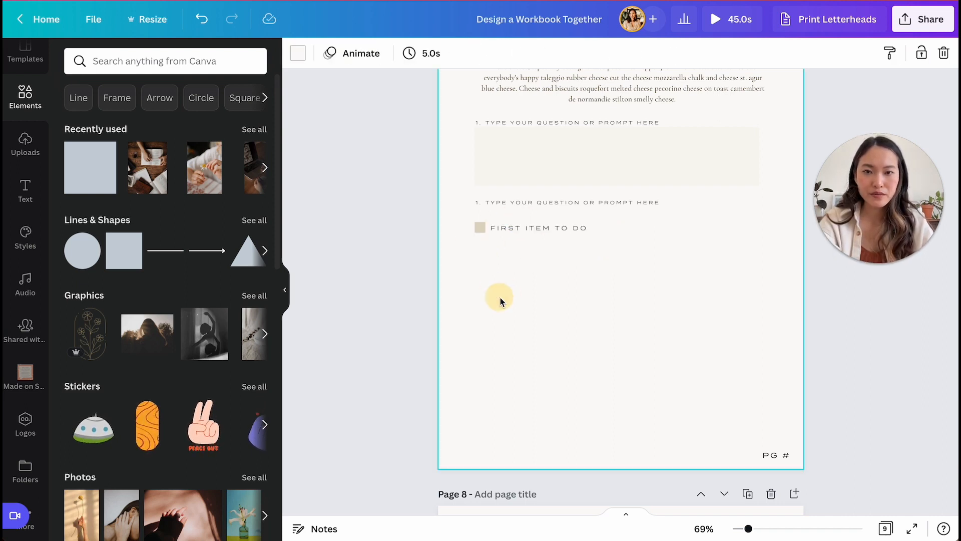
Step: Duplicate the checkbox with its label to build a checklist of two columns with five items each
{"action": "left_click_drag", "start_coordinate": [540, 239], "coordinate": [507, 275]}
{"action": "key", "text": "alt"}
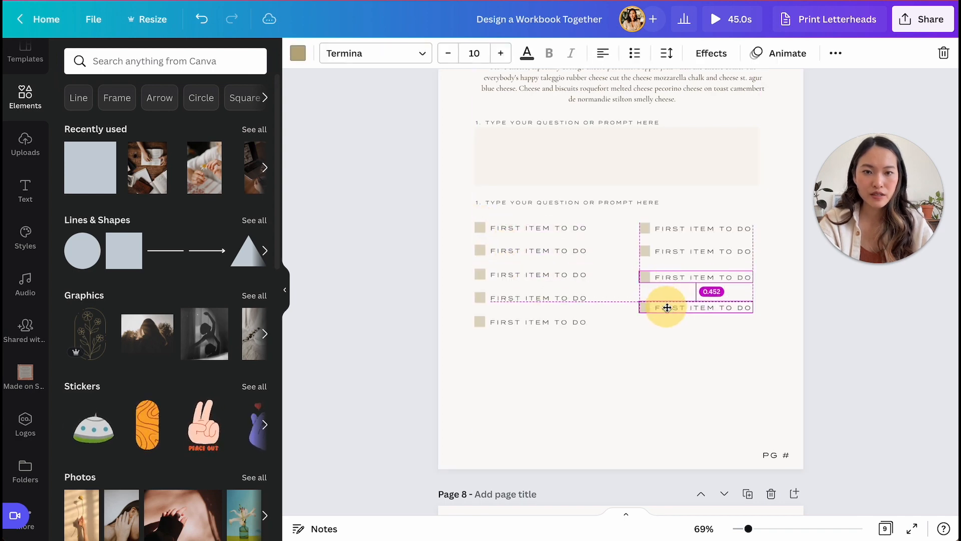
{"action": "left_click_drag", "start_coordinate": [668, 307], "coordinate": [666, 326]}
{"action": "left_click", "coordinate": [663, 388]}
Step: Move the second prompt and its checklist lower, and stretch the answer box above them downward
{"action": "scroll", "coordinate": [626, 449], "scroll_direction": "up", "scroll_amount": 1}
{"action": "scroll", "coordinate": [629, 453], "scroll_direction": "down", "scroll_amount": 1}
{"action": "left_click_drag", "start_coordinate": [725, 405], "coordinate": [507, 249]}
{"action": "left_click", "coordinate": [573, 187]}
{"action": "left_click_drag", "start_coordinate": [613, 200], "coordinate": [616, 224]}
{"action": "left_click", "coordinate": [785, 239]}
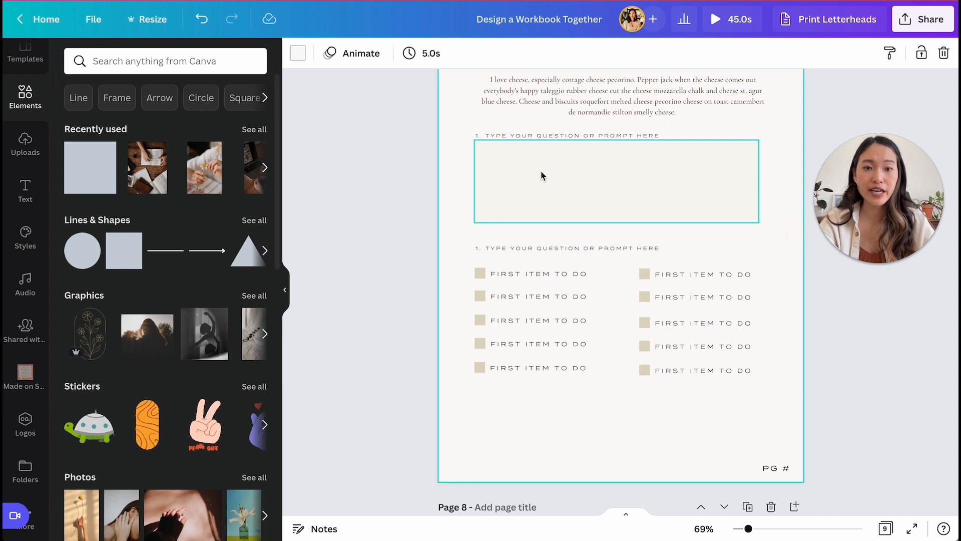
Step: Duplicate the second prompt into the empty space below the checklist and center-align its text
{"action": "scroll", "coordinate": [546, 190], "scroll_direction": "up", "scroll_amount": 2}
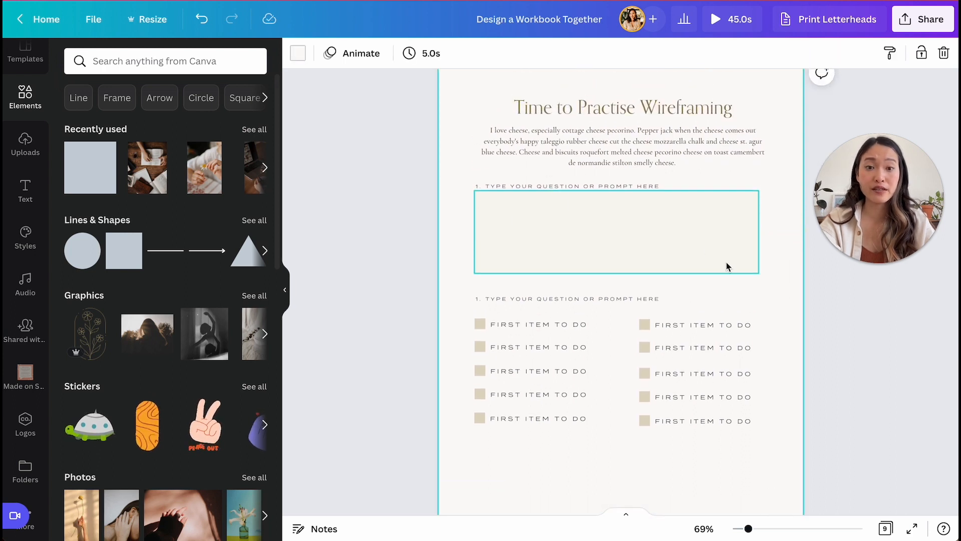
{"action": "scroll", "coordinate": [566, 240], "scroll_direction": "down", "scroll_amount": 3}
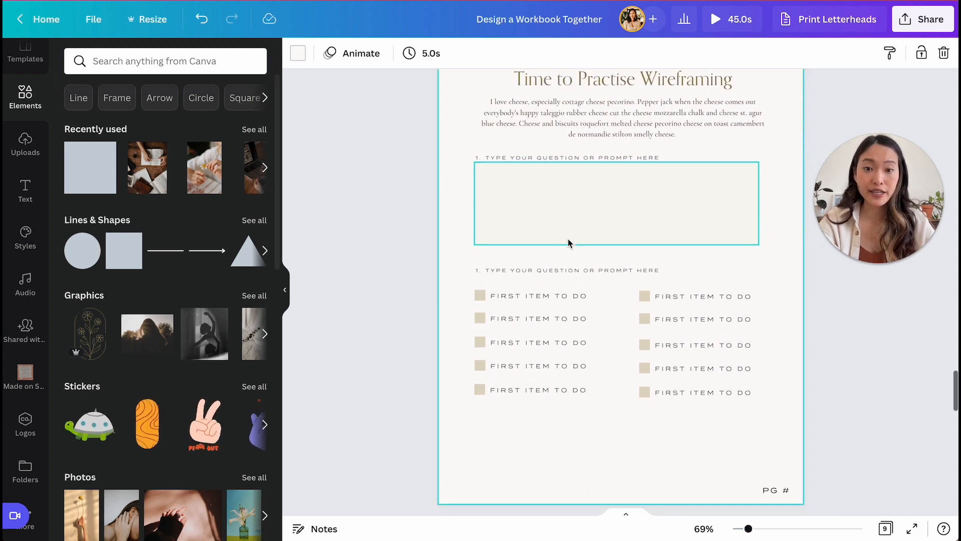
{"action": "left_click", "coordinate": [629, 403]}
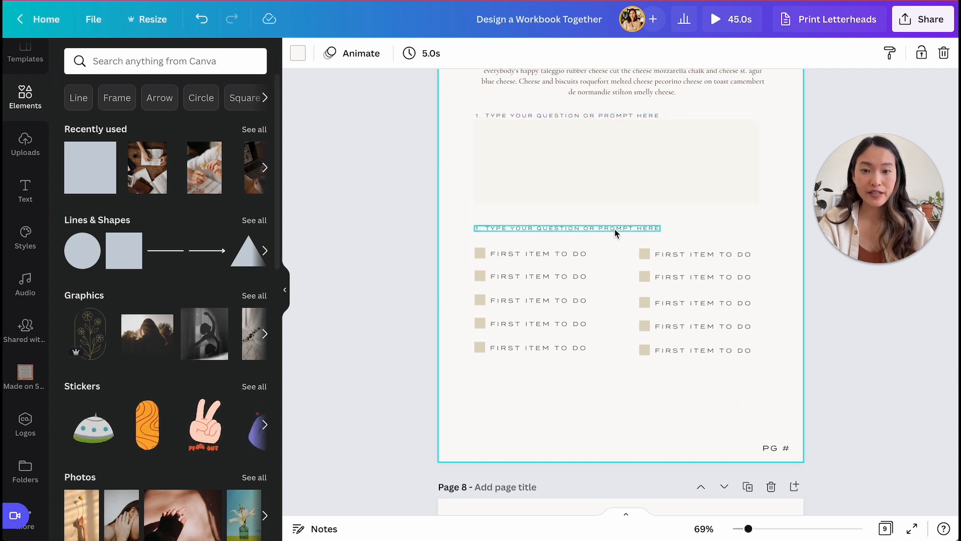
{"action": "left_click_drag", "start_coordinate": [615, 233], "coordinate": [661, 399]}
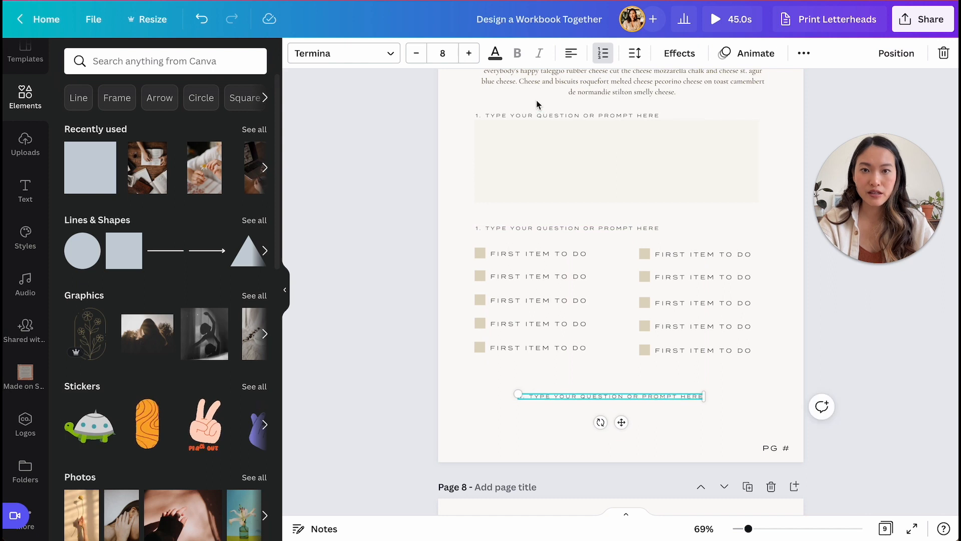
{"action": "left_click", "coordinate": [572, 53]}
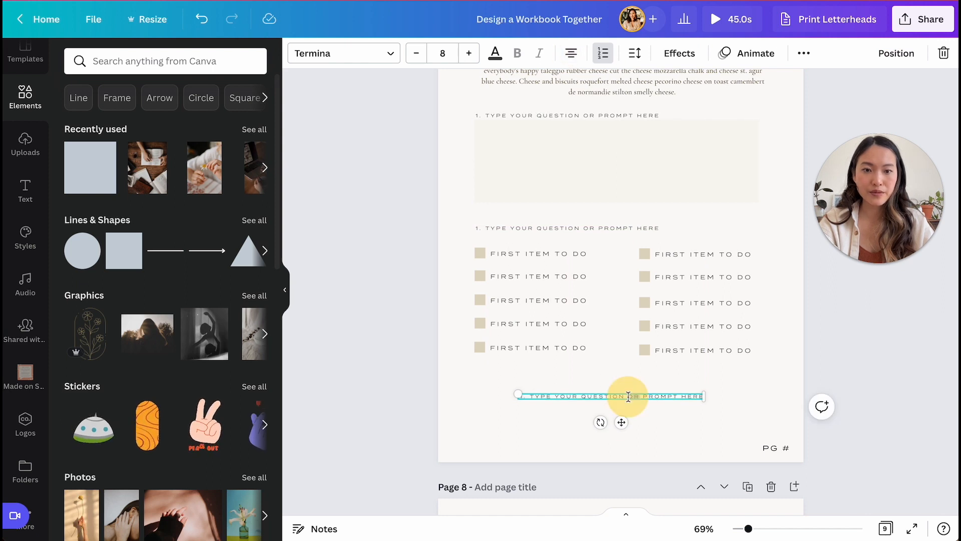
Step: Shift the copied prompt below the checklist so it is centered horizontally on the page
{"action": "scroll", "coordinate": [631, 336], "scroll_direction": "up", "scroll_amount": 2}
{"action": "scroll", "coordinate": [631, 336], "scroll_direction": "down", "scroll_amount": 3}
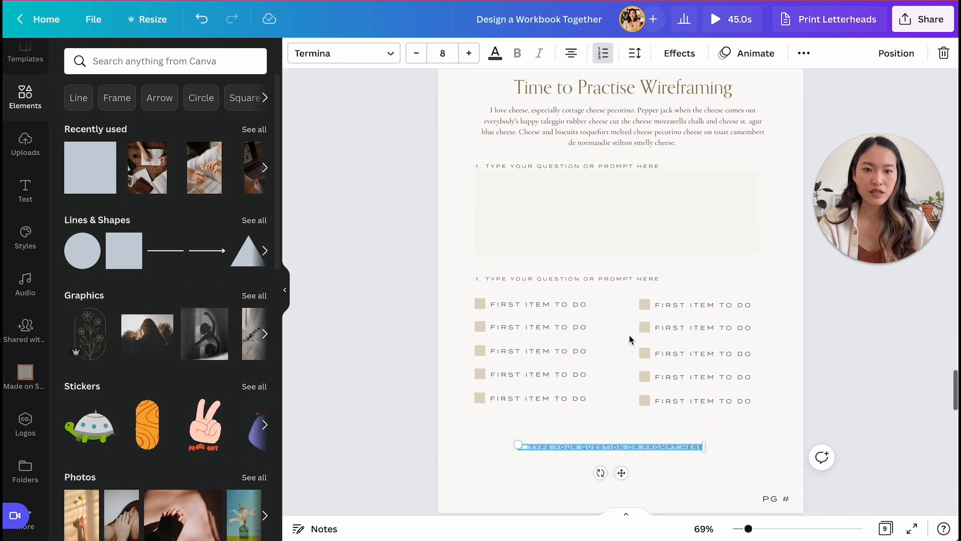
{"action": "left_click", "coordinate": [668, 377]}
{"action": "left_click", "coordinate": [669, 374]}
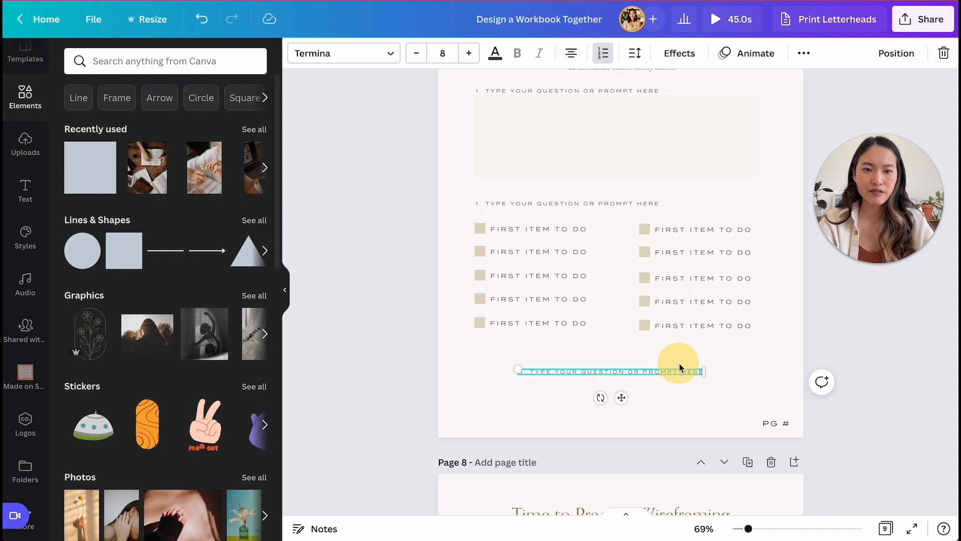
{"action": "left_click", "coordinate": [786, 396]}
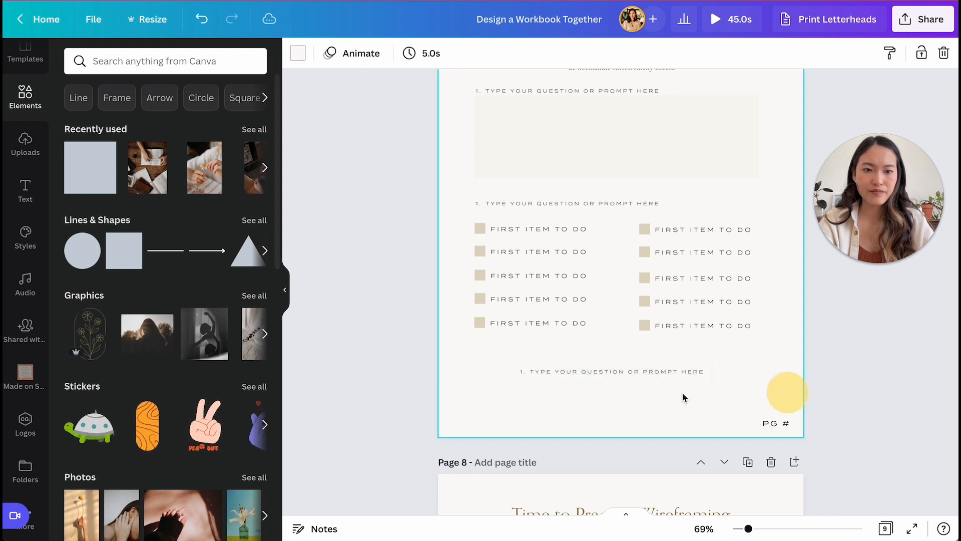
{"action": "left_click", "coordinate": [671, 374]}
{"action": "mouse_move", "coordinate": [672, 374]}
{"action": "left_mouse_down"}
{"action": "mouse_move", "coordinate": [690, 371]}
{"action": "mouse_move", "coordinate": [679, 371]}
{"action": "left_mouse_up"}
{"action": "left_click", "coordinate": [764, 403]}
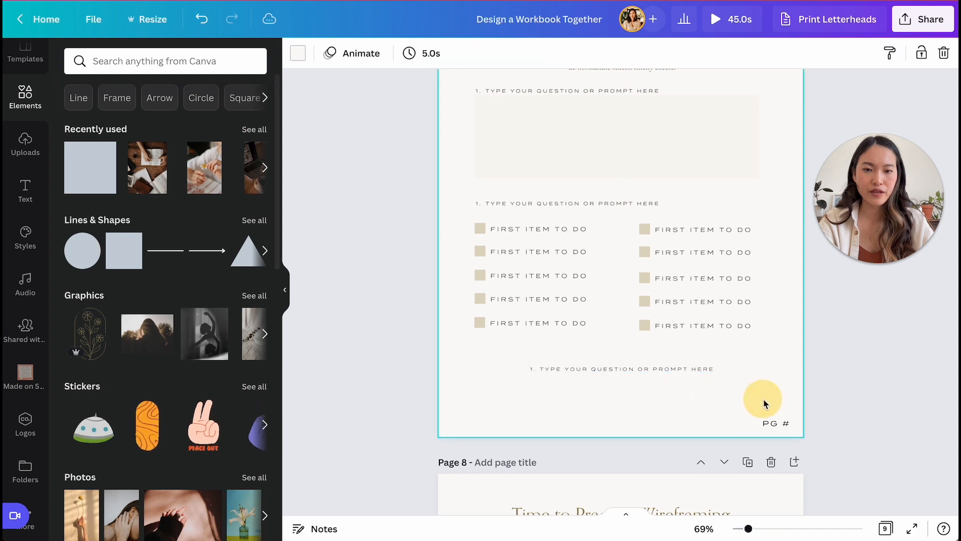
Step: Remove the copied prompt's numbering and replace its text with "GREAT JOB FOR COMPLETING THIS SECTION. IN THE NEXT SECTION WE'RE GOING TO PRACTISE MORE."
{"action": "double_click", "coordinate": [656, 369]}
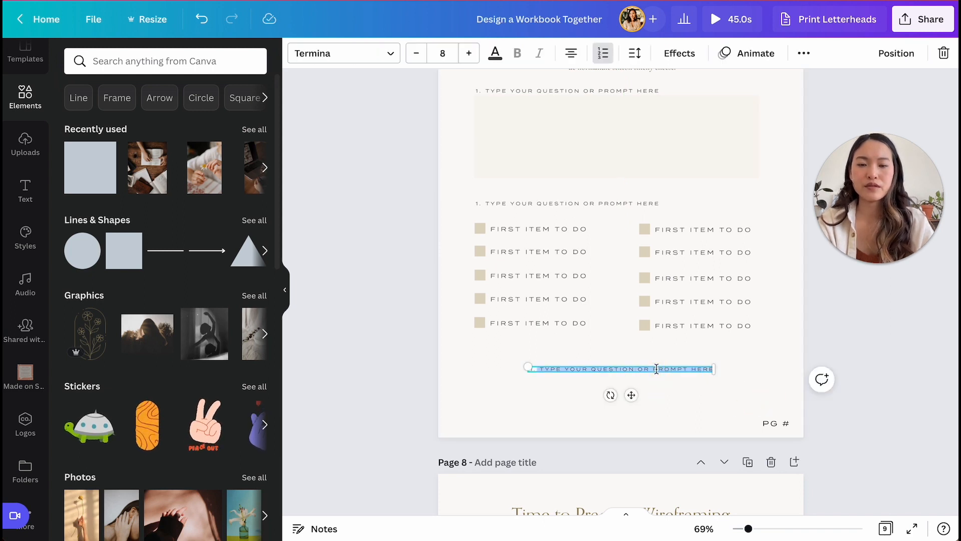
{"action": "left_click", "coordinate": [603, 55]}
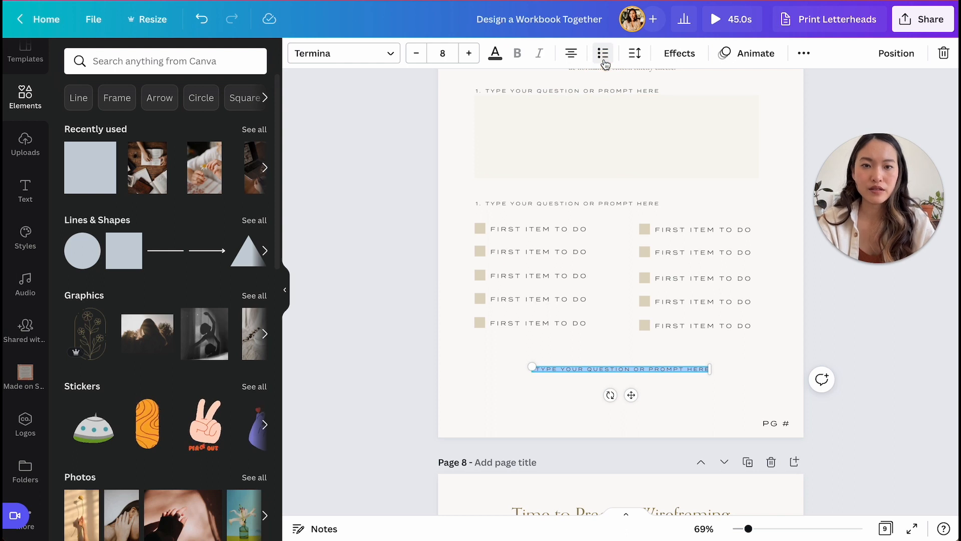
{"action": "left_click", "coordinate": [615, 54]}
{"action": "left_click", "coordinate": [612, 52]}
{"action": "left_click", "coordinate": [612, 52]}
{"action": "type", "text": "GRE"}
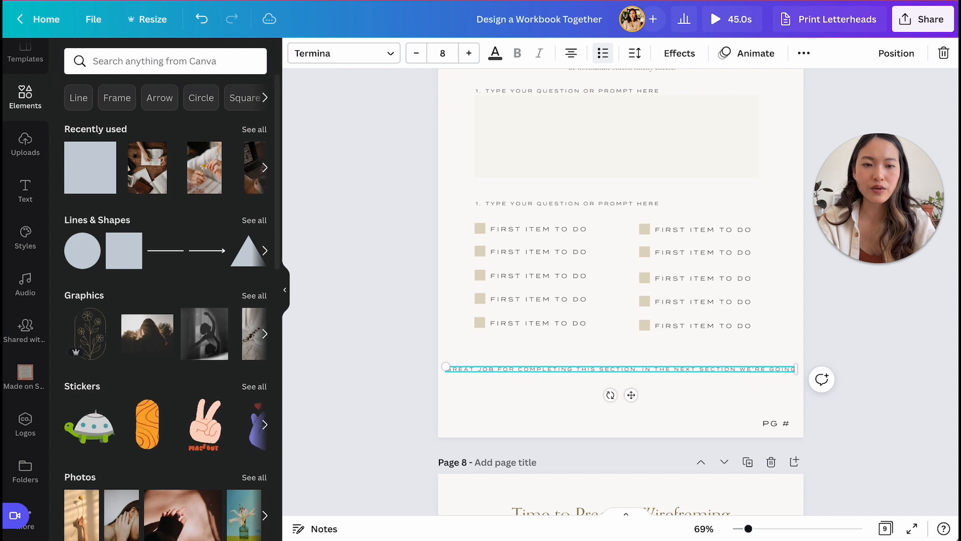
{"action": "type", "text": "PRACTISE MORE."}
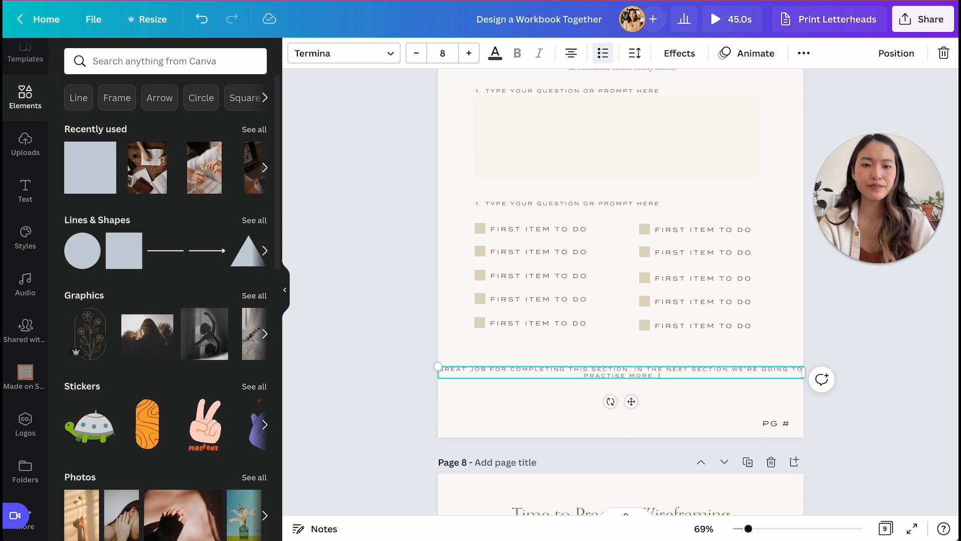
Step: Narrow the closing message's text box so it wraps evenly onto two lines, and center it horizontally on the page
{"action": "left_click_drag", "start_coordinate": [803, 372], "coordinate": [656, 370]}
{"action": "left_click", "coordinate": [668, 372]}
{"action": "left_click", "coordinate": [707, 372]}
{"action": "left_click_drag", "start_coordinate": [656, 370], "coordinate": [679, 371]}
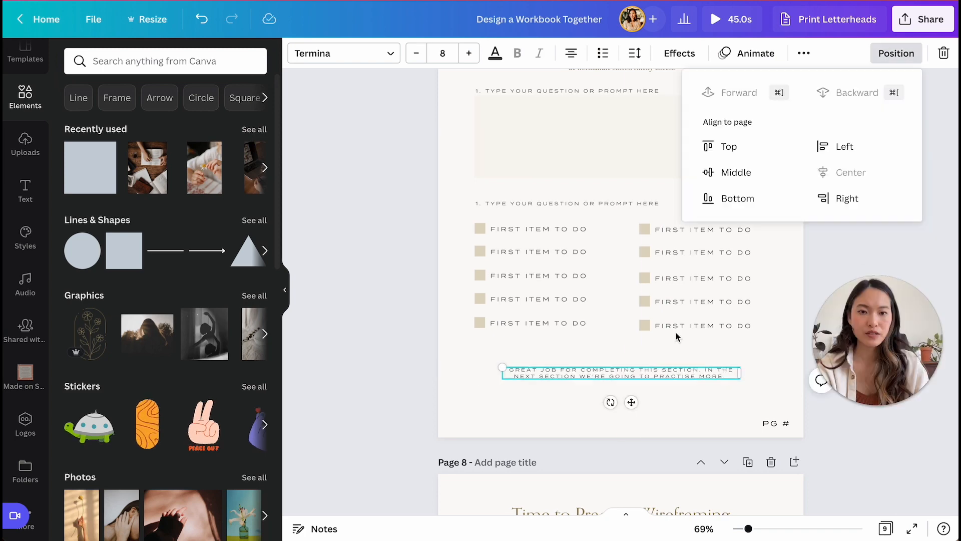
{"action": "left_click", "coordinate": [676, 336]}
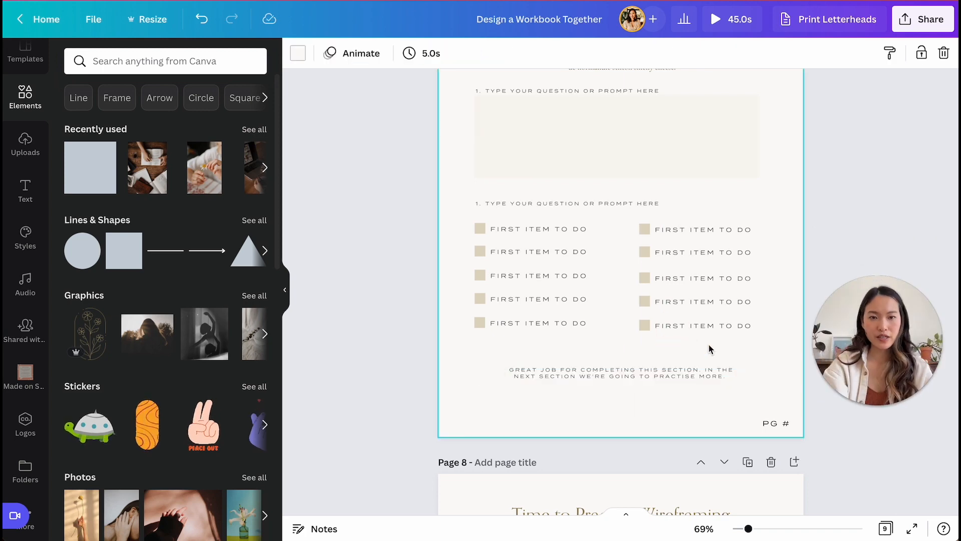
{"action": "scroll", "coordinate": [710, 344], "scroll_direction": "up", "scroll_amount": 3}
{"action": "scroll", "coordinate": [714, 353], "scroll_direction": "down", "scroll_amount": 2}
{"action": "scroll", "coordinate": [711, 349], "scroll_direction": "down", "scroll_amount": 12}
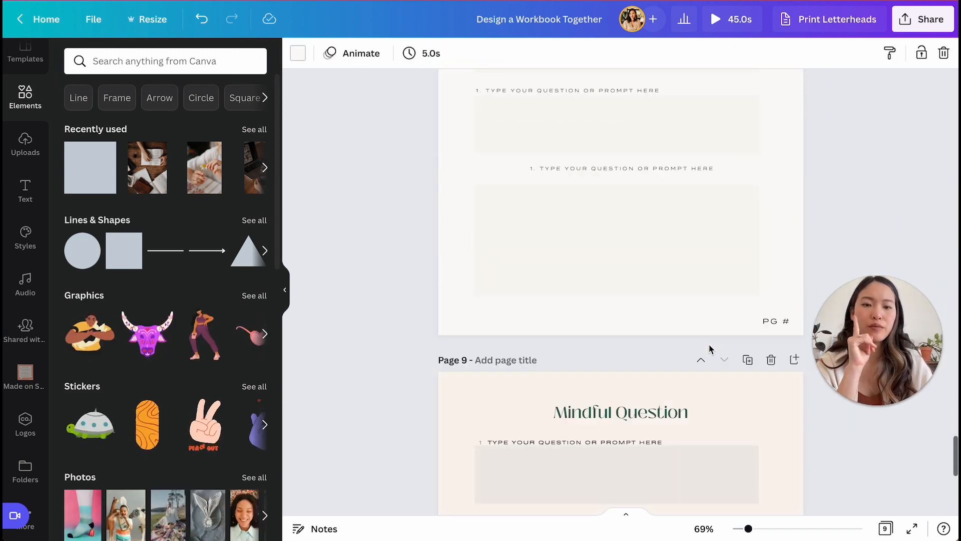
Step: Delete page 9, the "Mindful Question" page, from the end of the workbook
{"action": "left_click", "coordinate": [772, 359]}
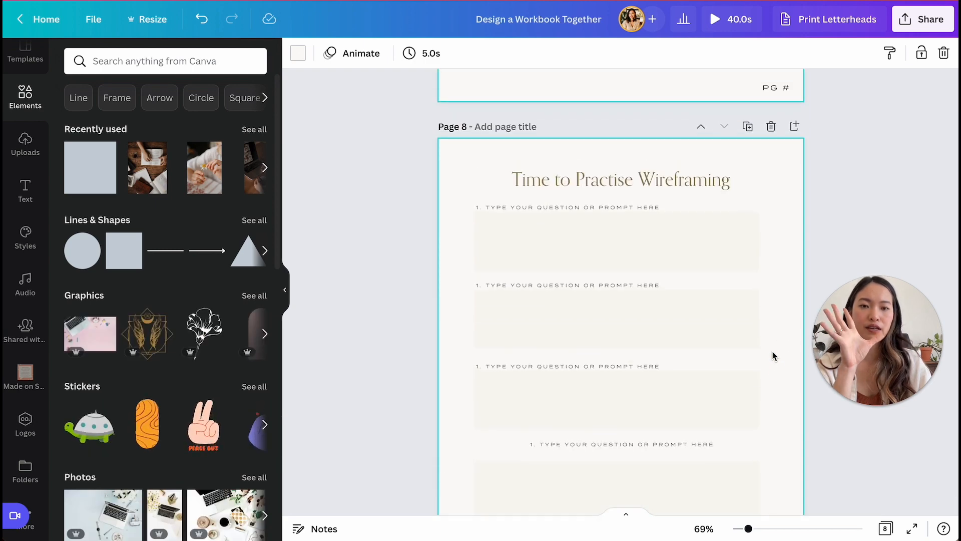
{"action": "scroll", "coordinate": [773, 353], "scroll_direction": "up", "scroll_amount": 5}
{"action": "scroll", "coordinate": [772, 353], "scroll_direction": "down", "scroll_amount": 5}
{"action": "scroll", "coordinate": [773, 355], "scroll_direction": "down", "scroll_amount": 2}
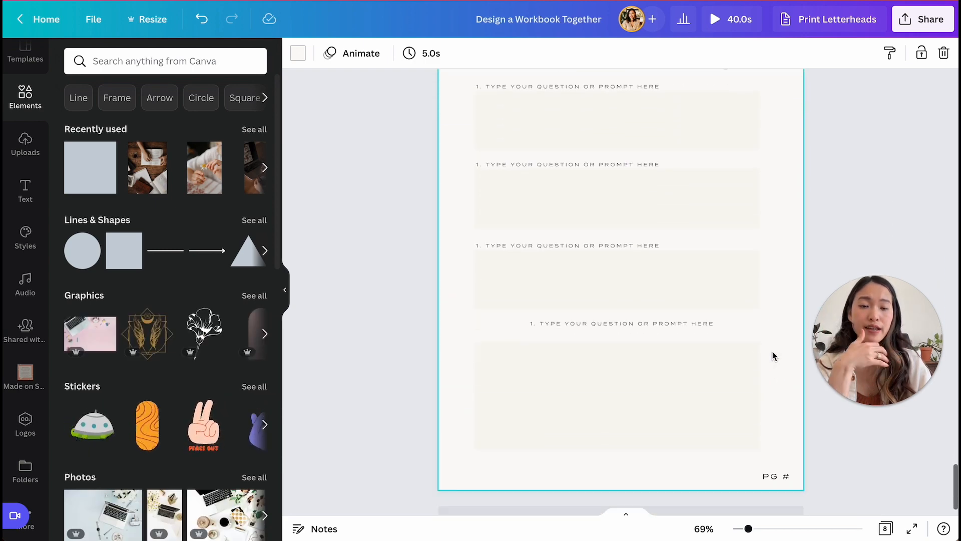
{"action": "left_click", "coordinate": [811, 312]}
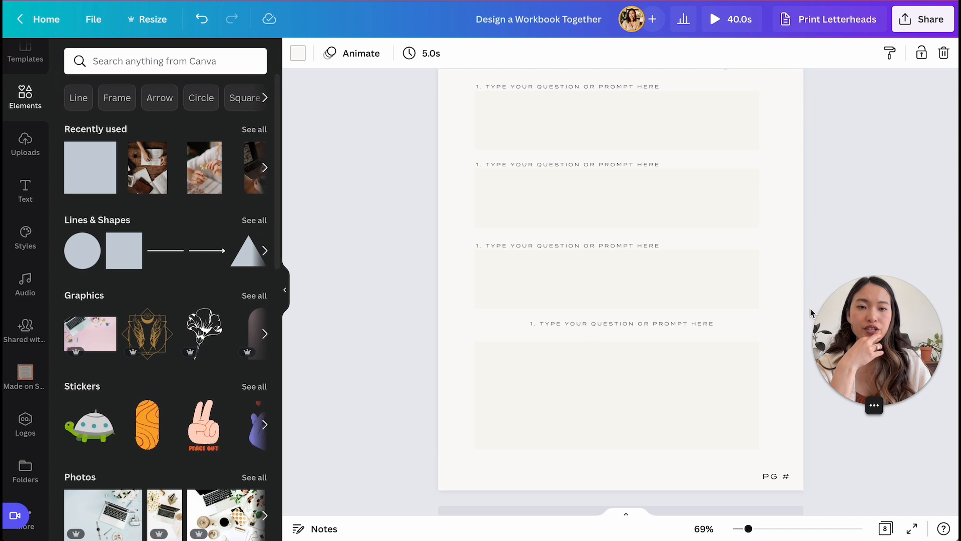
{"action": "scroll", "coordinate": [764, 312], "scroll_direction": "up", "scroll_amount": 10}
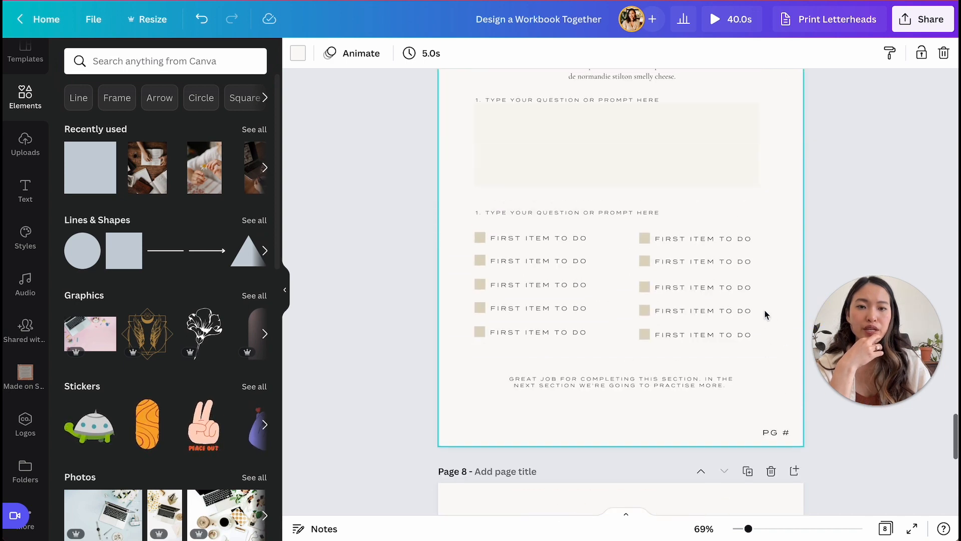
{"action": "scroll", "coordinate": [585, 135], "scroll_direction": "down", "scroll_amount": 10}
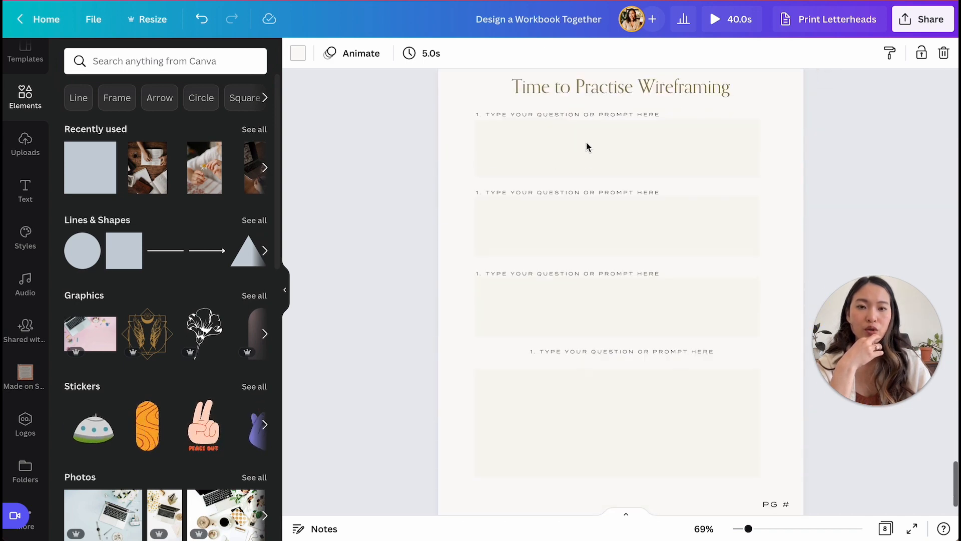
Step: Shorten the first answer box on page 8 and replace the second pair with two stacked copies of the compact prompt-and-box pair
{"action": "left_click", "coordinate": [657, 166]}
{"action": "left_click_drag", "start_coordinate": [616, 178], "coordinate": [617, 134]}
{"action": "left_click_drag", "start_coordinate": [481, 177], "coordinate": [566, 231]}
{"action": "key", "text": "Delete"}
{"action": "left_click_drag", "start_coordinate": [539, 199], "coordinate": [506, 206]}
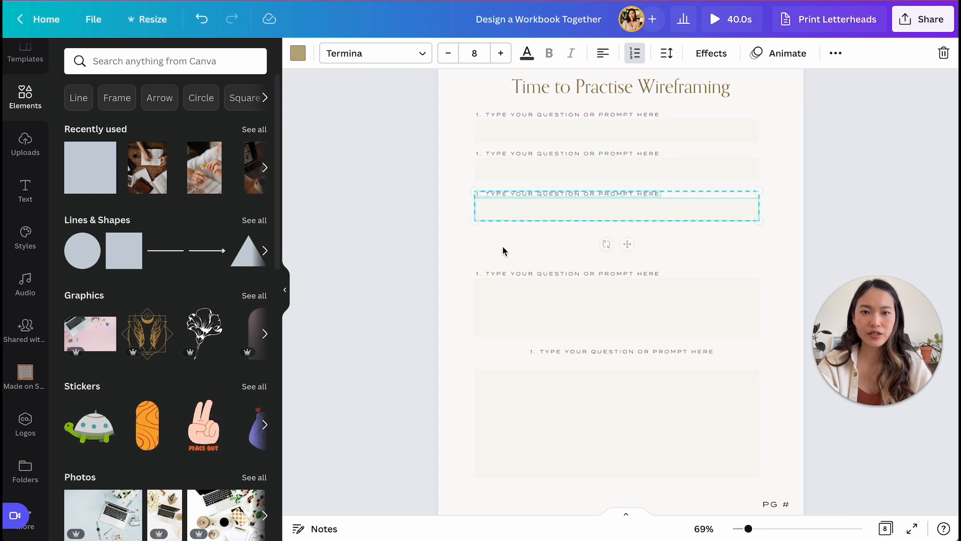
Step: Move the remaining prompt and its taller box up beneath the third pair, and delete the centered prompt and bottom box
{"action": "left_click", "coordinate": [476, 247]}
{"action": "left_click_drag", "start_coordinate": [458, 242], "coordinate": [556, 267]}
{"action": "left_click", "coordinate": [521, 317]}
{"action": "left_click_drag", "start_coordinate": [522, 317], "coordinate": [665, 452]}
{"action": "key", "text": "Delete"}
{"action": "left_click", "coordinate": [646, 436]}
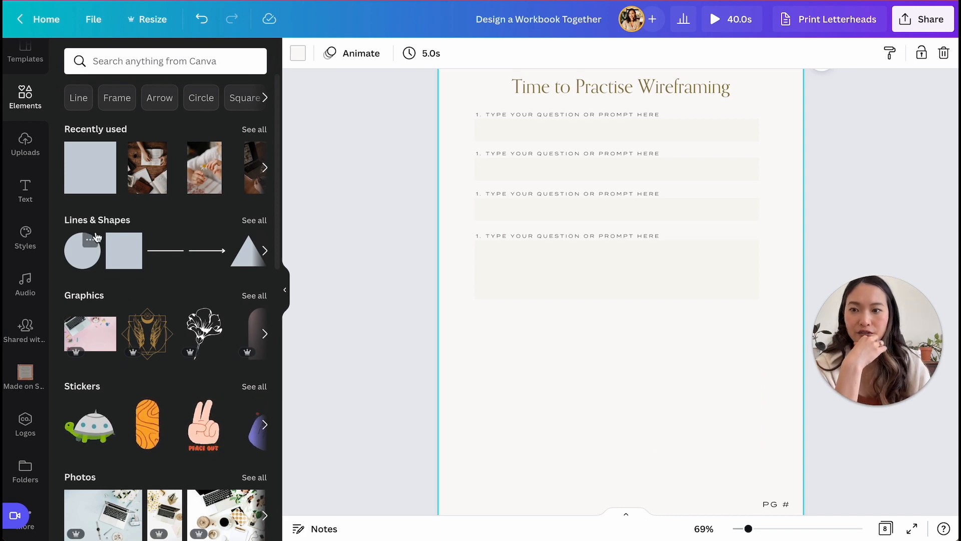
Step: Add a single-image grid to page 8, shrink it, and place it below the last answer box, aligned with the boxes' left edge
{"action": "left_click", "coordinate": [26, 146]}
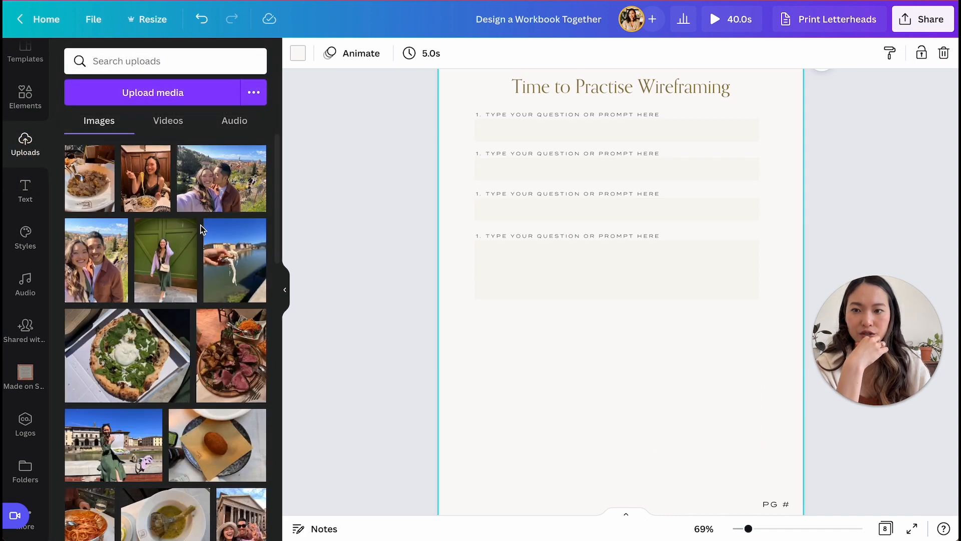
{"action": "left_click", "coordinate": [26, 188]}
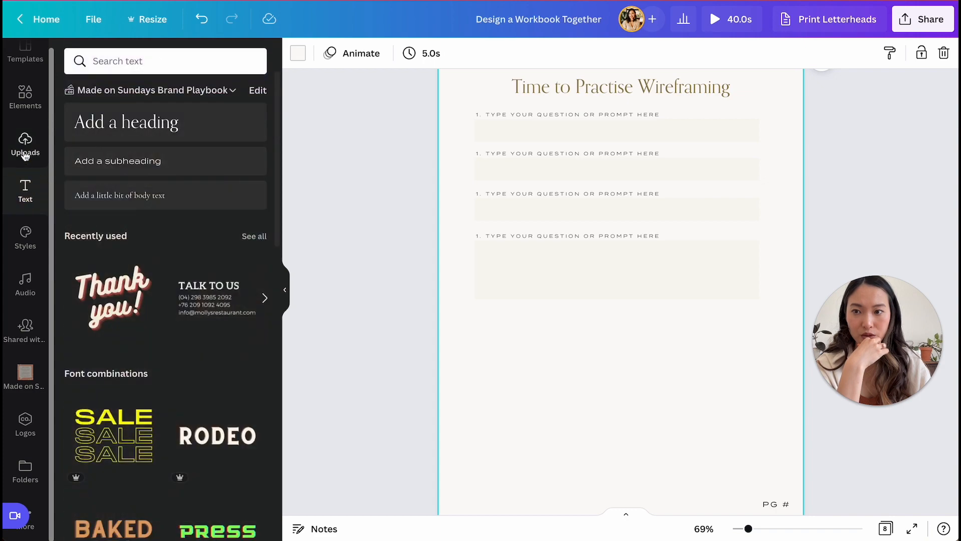
{"action": "left_click", "coordinate": [25, 95]}
{"action": "scroll", "coordinate": [156, 304], "scroll_direction": "down", "scroll_amount": 10}
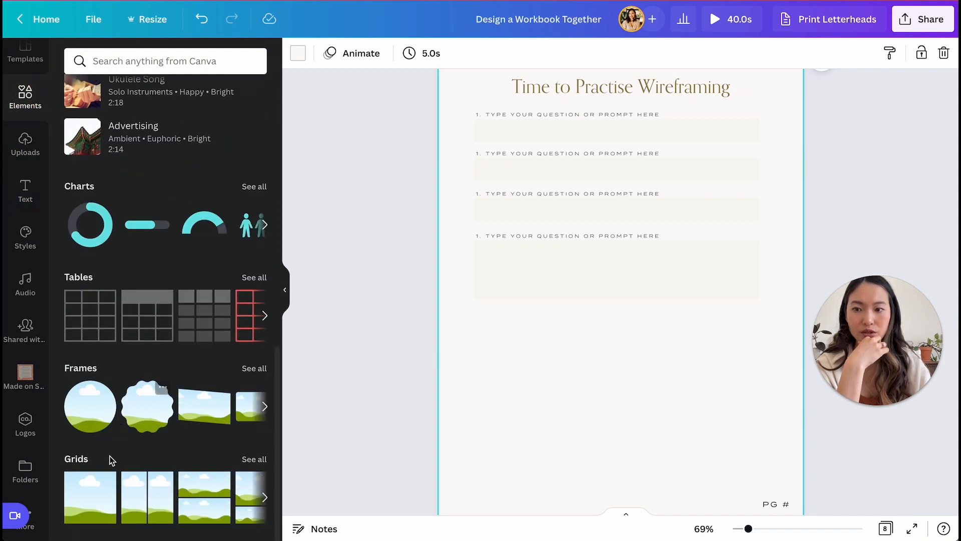
{"action": "left_click", "coordinate": [85, 500]}
{"action": "scroll", "coordinate": [773, 177], "scroll_direction": "up", "scroll_amount": 2}
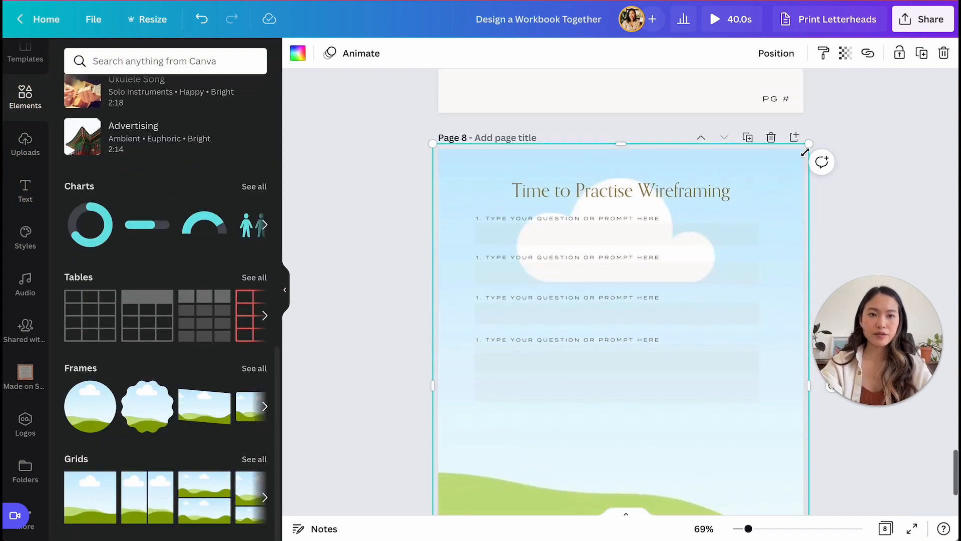
{"action": "left_click_drag", "start_coordinate": [808, 144], "coordinate": [790, 425]}
{"action": "scroll", "coordinate": [677, 407], "scroll_direction": "down", "scroll_amount": 3}
{"action": "left_click_drag", "start_coordinate": [542, 383], "coordinate": [543, 382]}
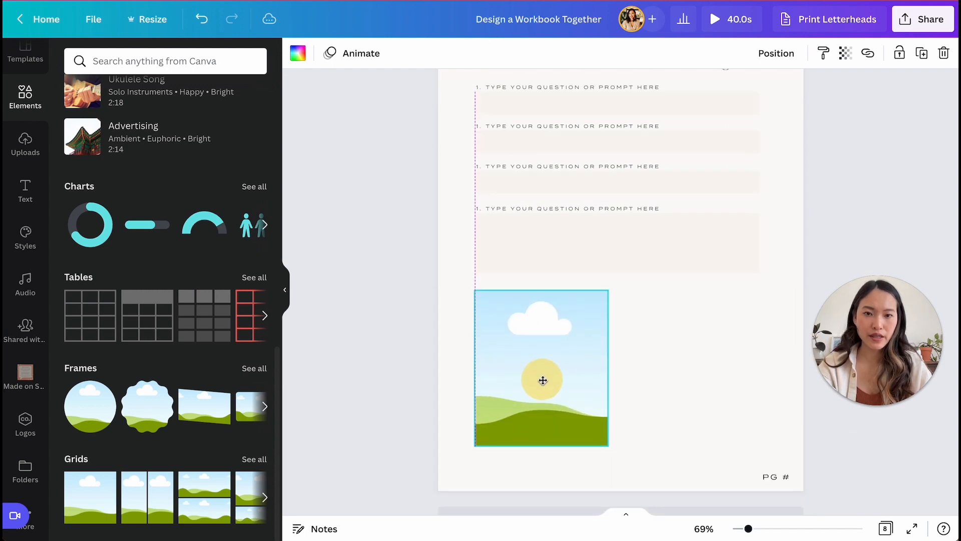
{"action": "left_click", "coordinate": [665, 388]}
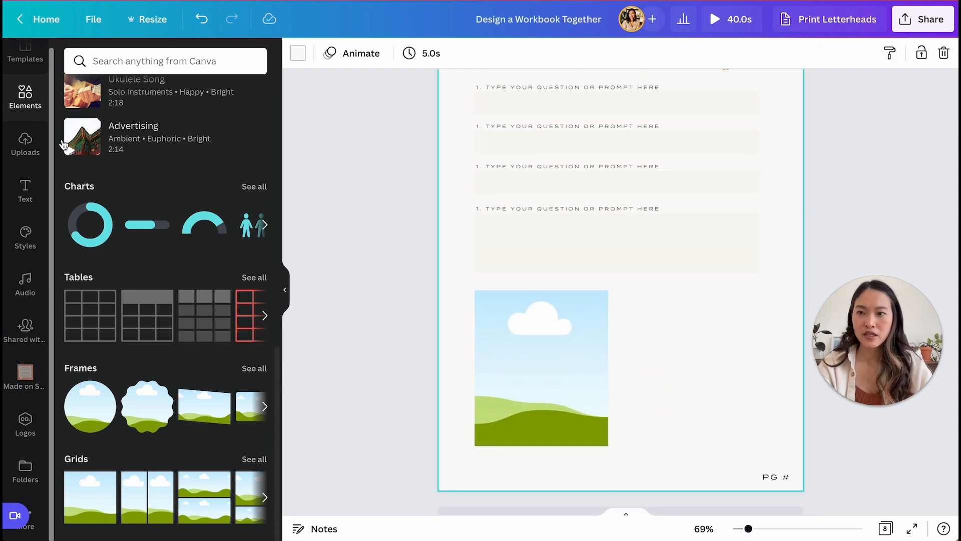
Step: Fill the image grid on page 8 with the flowered balcony photo from the recently used images
{"action": "left_click", "coordinate": [16, 160]}
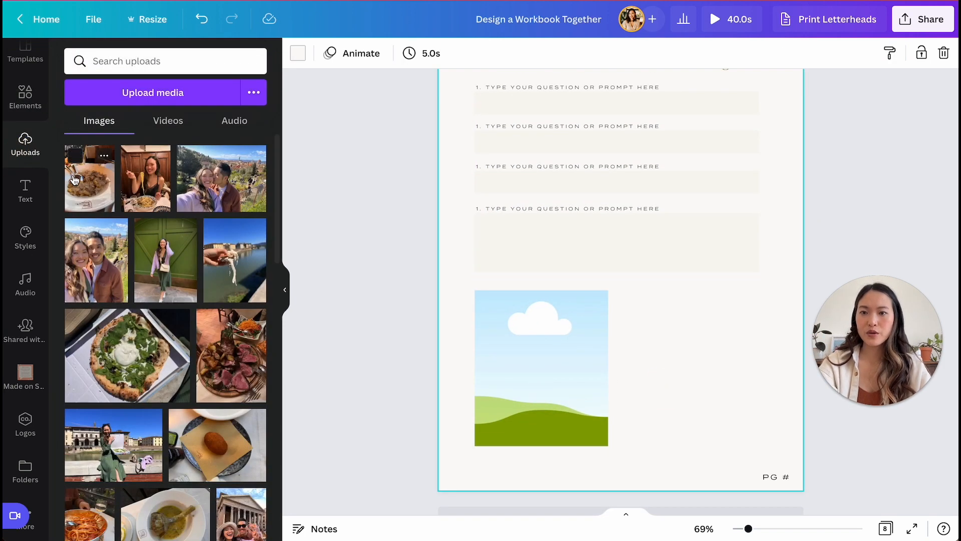
{"action": "left_click", "coordinate": [25, 235]}
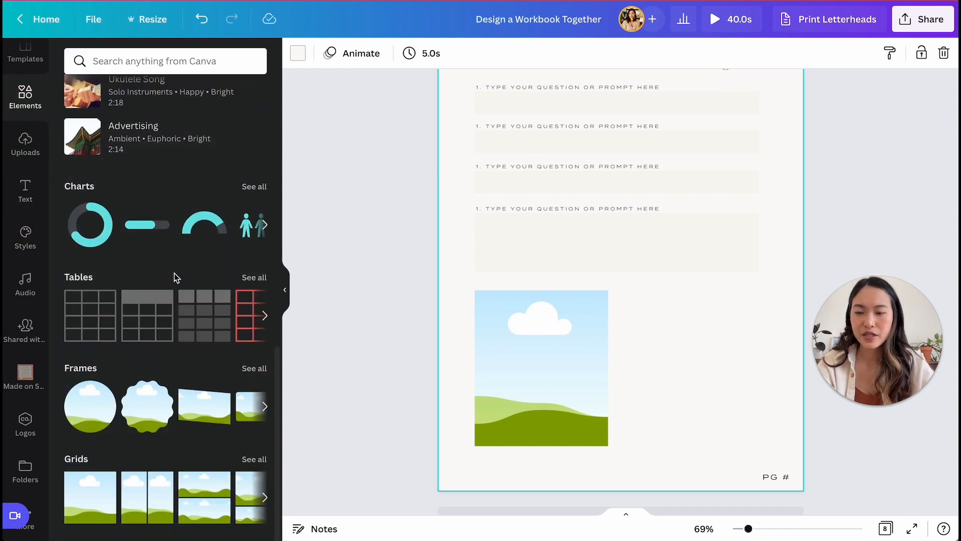
{"action": "scroll", "coordinate": [177, 277], "scroll_direction": "up", "scroll_amount": 10}
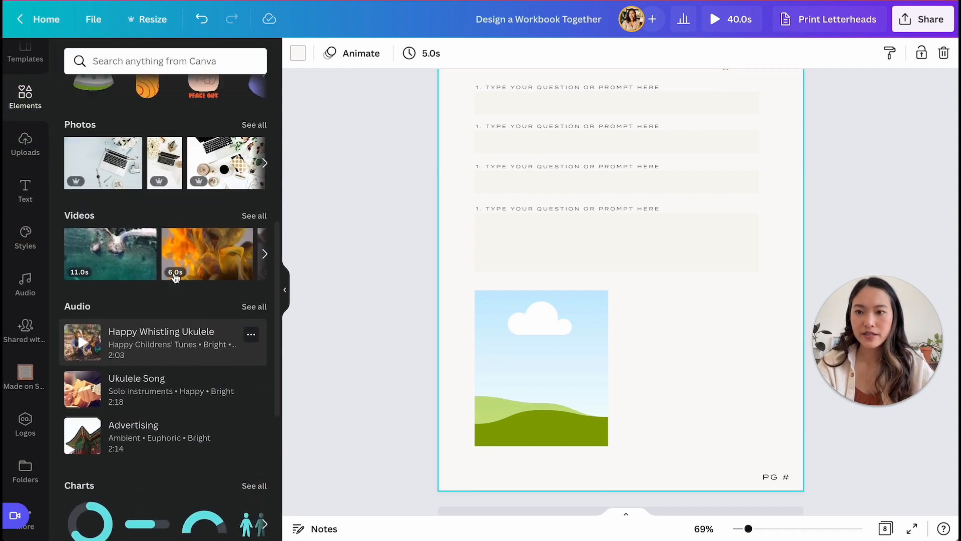
{"action": "left_click", "coordinate": [255, 361]}
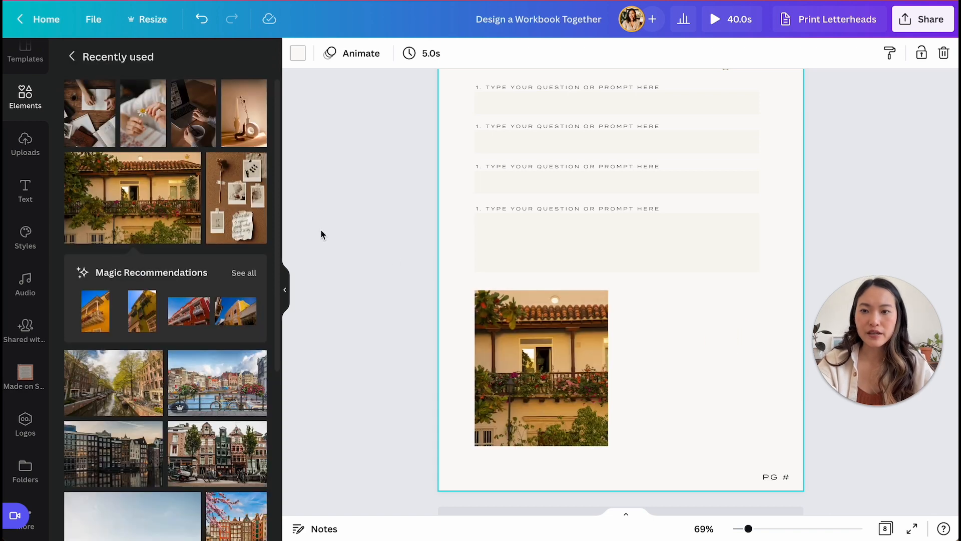
{"action": "left_click", "coordinate": [285, 289]}
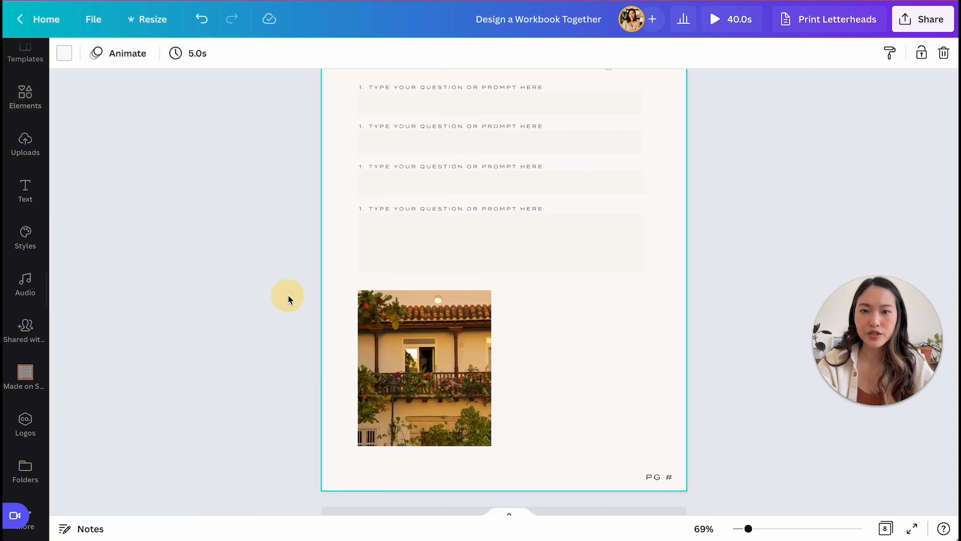
Step: Copy the intro paragraph from page 7 onto page 8 and narrow it into a column beside the balcony photo
{"action": "scroll", "coordinate": [461, 238], "scroll_direction": "up", "scroll_amount": 2}
{"action": "scroll", "coordinate": [462, 236], "scroll_direction": "up", "scroll_amount": 10}
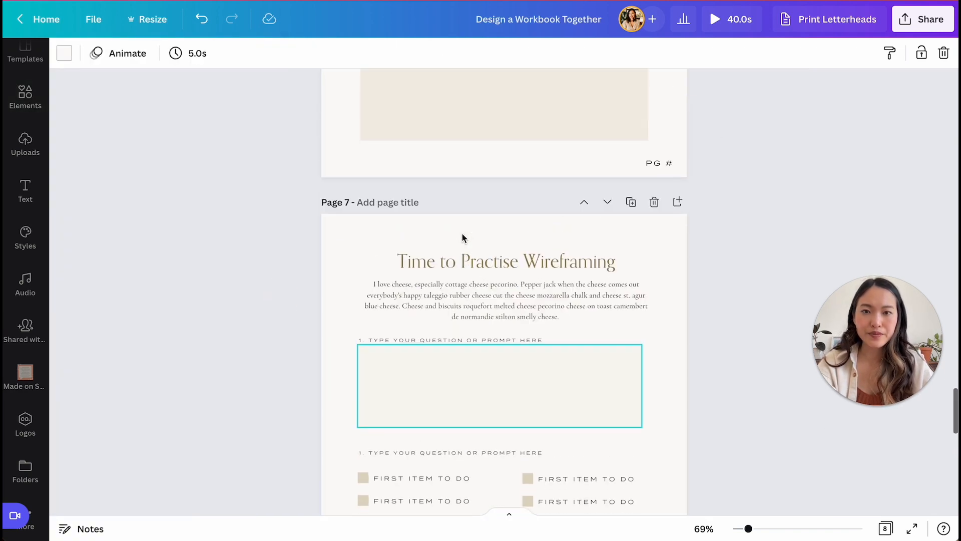
{"action": "left_click", "coordinate": [614, 323]}
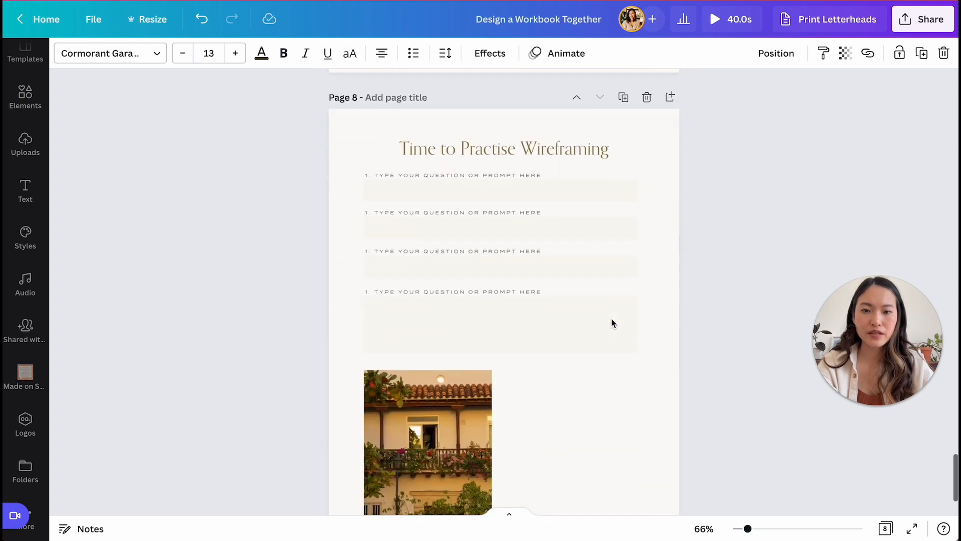
{"action": "scroll", "coordinate": [577, 388], "scroll_direction": "down", "scroll_amount": 1}
{"action": "key", "text": "ctrl+v"}
{"action": "left_click_drag", "start_coordinate": [558, 137], "coordinate": [620, 403]}
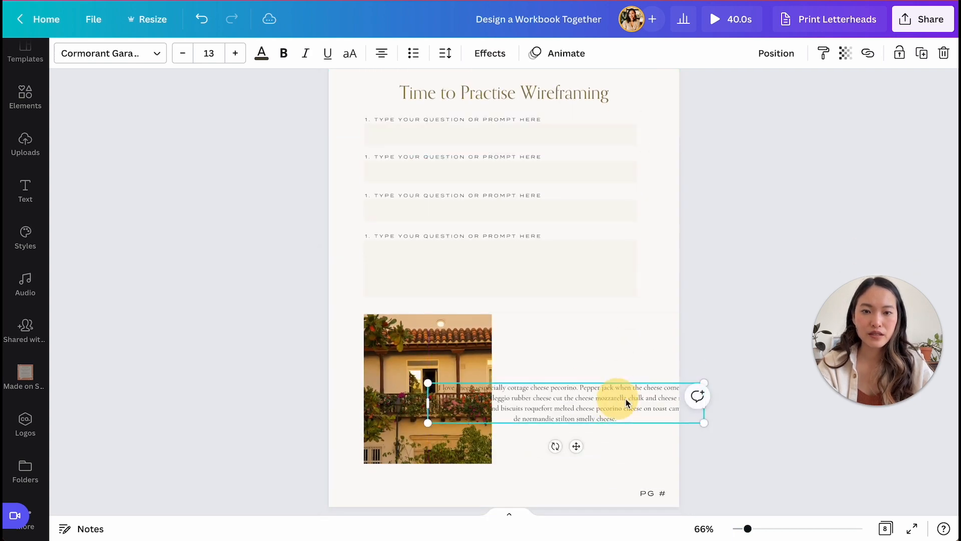
{"action": "left_click_drag", "start_coordinate": [705, 414], "coordinate": [600, 370]}
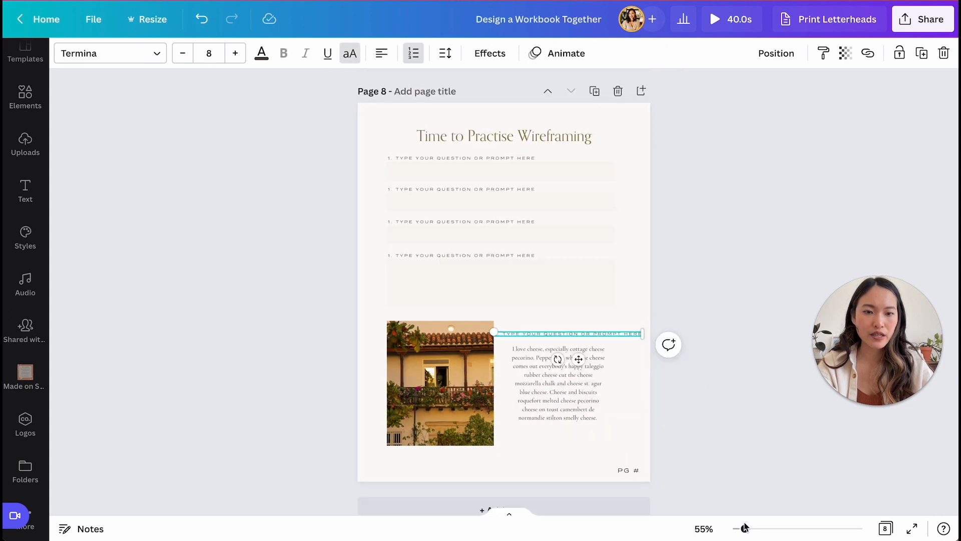
Step: Left-align the paragraph beside the photo, widen its text box, and lower it to leave room for a heading
{"action": "left_click_drag", "start_coordinate": [745, 528], "coordinate": [765, 529]}
{"action": "scroll", "coordinate": [711, 419], "scroll_direction": "down", "scroll_amount": 3}
{"action": "scroll", "coordinate": [704, 387], "scroll_direction": "down", "scroll_amount": 2}
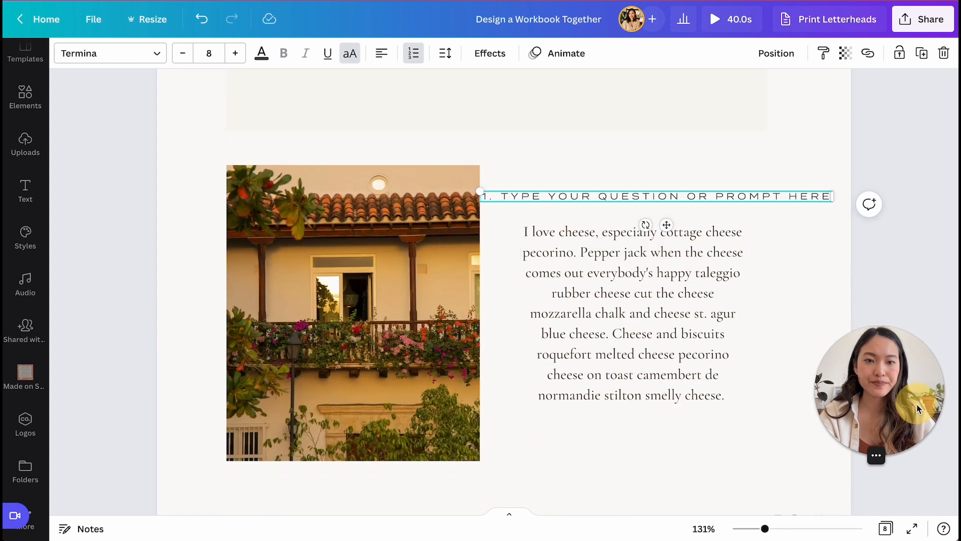
{"action": "left_click", "coordinate": [686, 281]}
{"action": "left_click", "coordinate": [381, 53]}
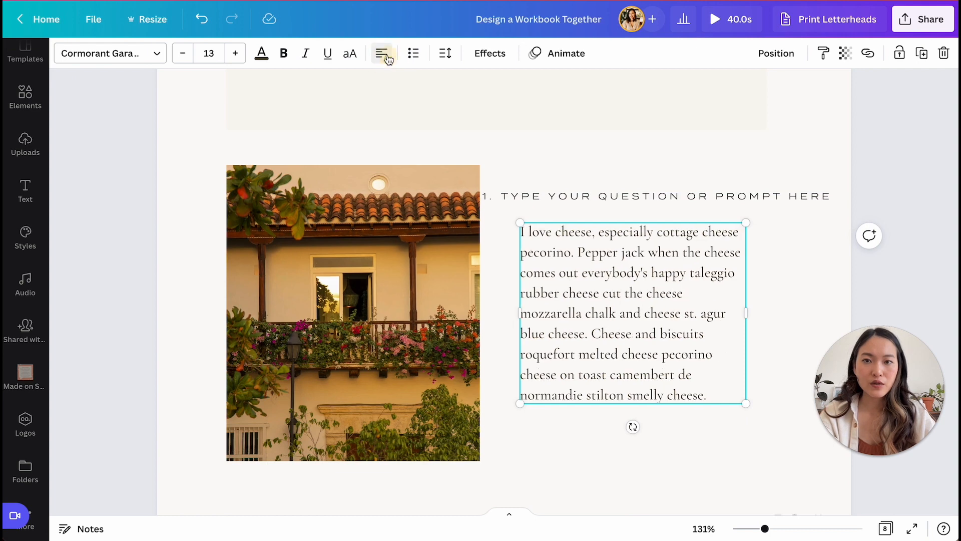
{"action": "left_click_drag", "start_coordinate": [751, 315], "coordinate": [805, 315]}
{"action": "left_click_drag", "start_coordinate": [682, 311], "coordinate": [683, 344]}
Step: Try turning the copied prompt above the paragraph into an unnumbered "THIS IS A SUBHEADLINE" heading, and remove it
{"action": "left_click", "coordinate": [652, 196]}
{"action": "left_click", "coordinate": [653, 196]}
{"action": "type", "text": "THIS IS"}
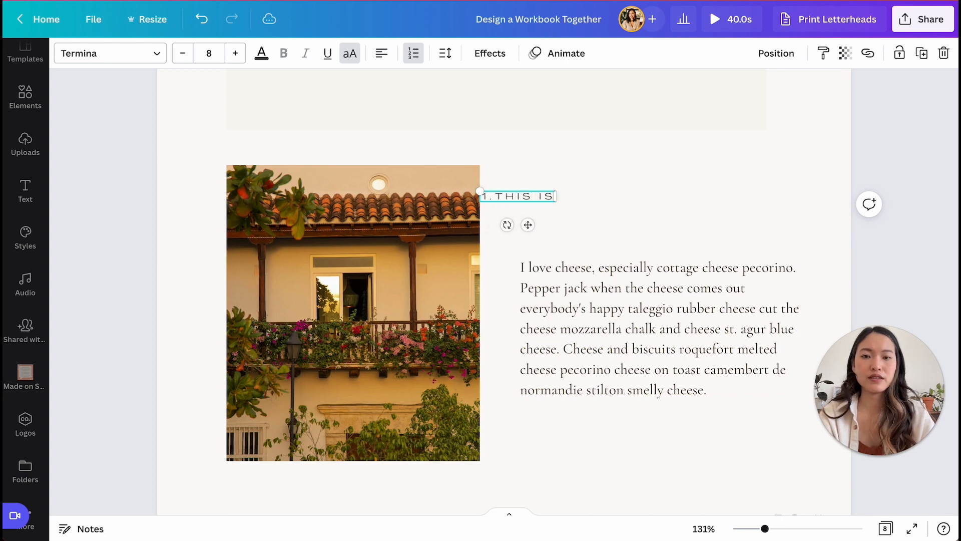
{"action": "type", "text": "DLINE"}
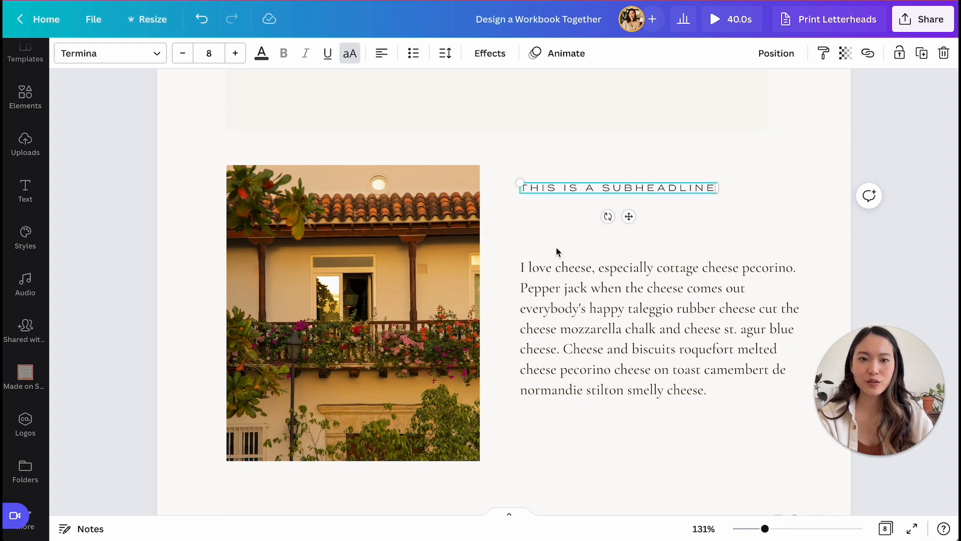
{"action": "left_click", "coordinate": [556, 247]}
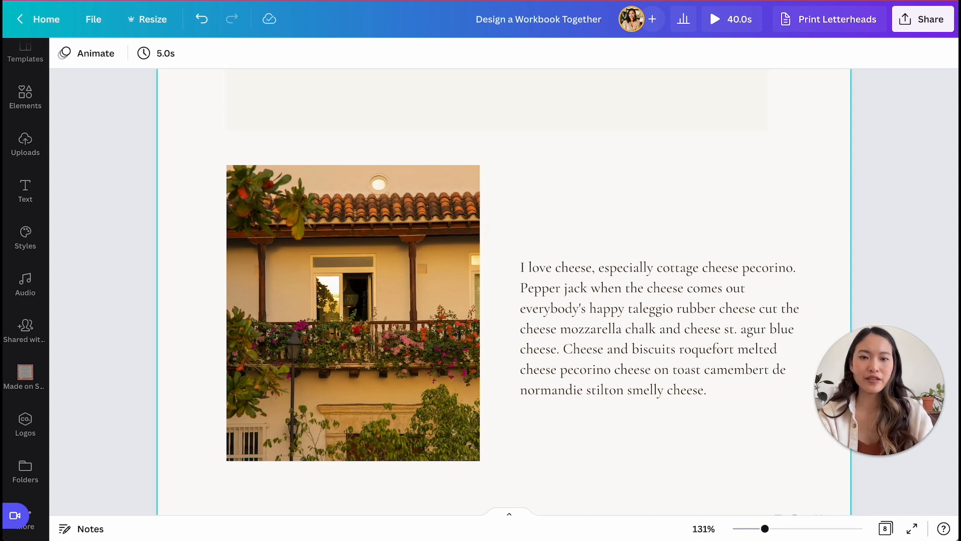
Step: Copy the "Time to Practise Wireframing" title and place the copy above the paragraph beside the photo
{"action": "scroll", "coordinate": [526, 253], "scroll_direction": "down", "scroll_amount": 8}
{"action": "scroll", "coordinate": [496, 256], "scroll_direction": "up", "scroll_amount": 1}
{"action": "left_click", "coordinate": [491, 258]}
{"action": "key", "text": "ctrl+c"}
{"action": "scroll", "coordinate": [492, 257], "scroll_direction": "up", "scroll_amount": 5}
{"action": "left_click", "coordinate": [619, 179]}
{"action": "key", "text": "ctrl+v"}
{"action": "left_click_drag", "start_coordinate": [556, 303], "coordinate": [711, 197]}
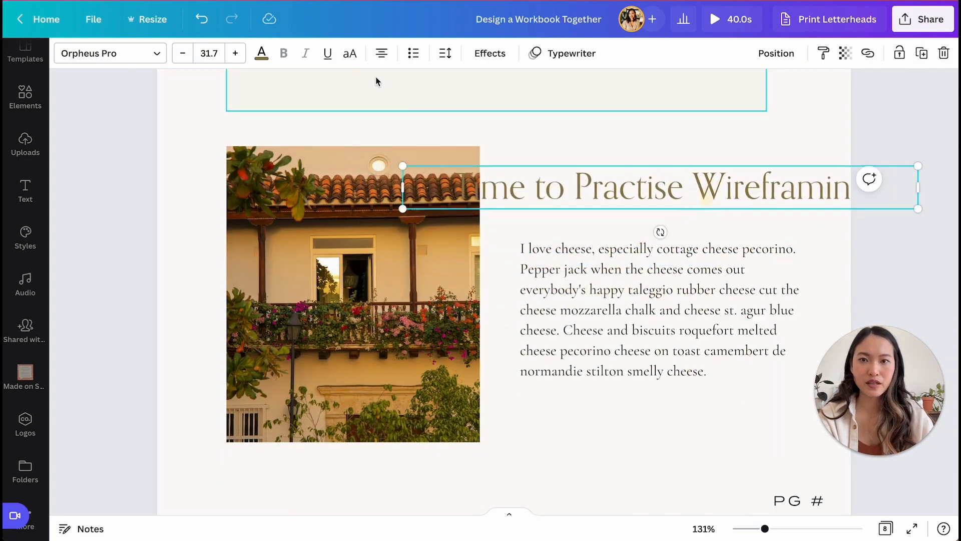
Step: Left-align the copied title, replace its text with "This is a subheadline", and resize it to fit the column above the paragraph
{"action": "left_click", "coordinate": [382, 53]}
{"action": "double_click", "coordinate": [710, 182]}
{"action": "key", "text": "BackSpace"}
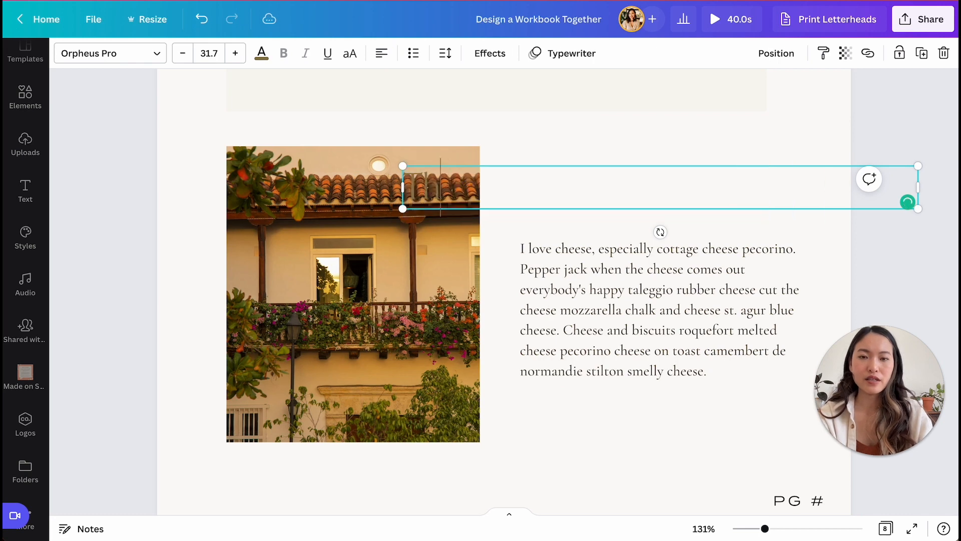
{"action": "type", "text": "This is a subheadline"}
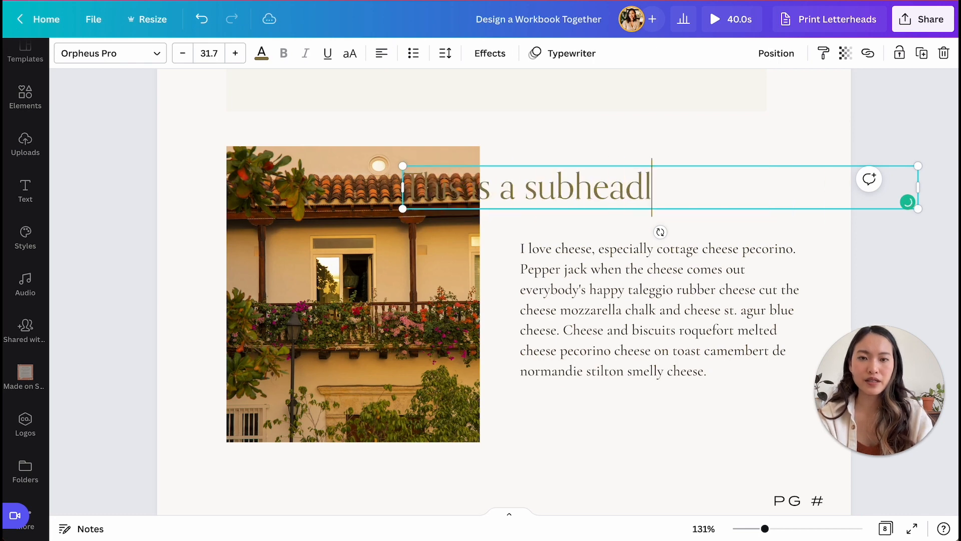
{"action": "left_click_drag", "start_coordinate": [924, 188], "coordinate": [811, 188]}
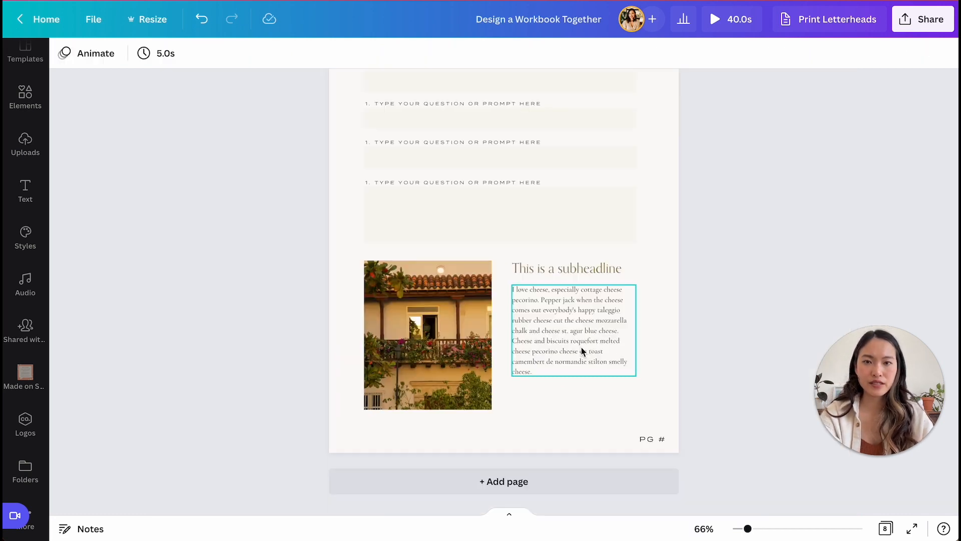
{"action": "left_click", "coordinate": [716, 348]}
Step: Review the finished page 8 and the workbook's other pages, going back to the cover and through the content pages
{"action": "scroll", "coordinate": [716, 348], "scroll_direction": "up", "scroll_amount": 5}
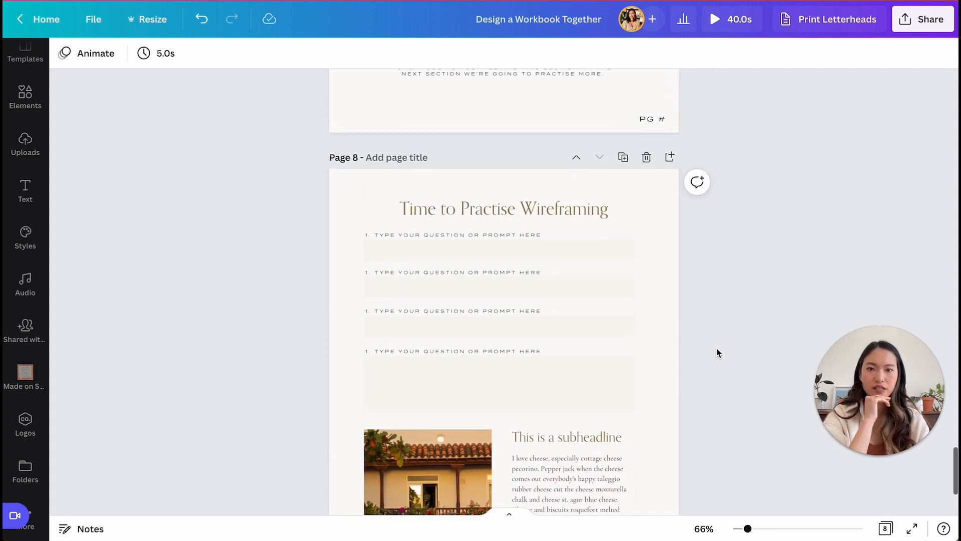
{"action": "scroll", "coordinate": [716, 349], "scroll_direction": "down", "scroll_amount": 3}
{"action": "scroll", "coordinate": [717, 353], "scroll_direction": "up", "scroll_amount": 15}
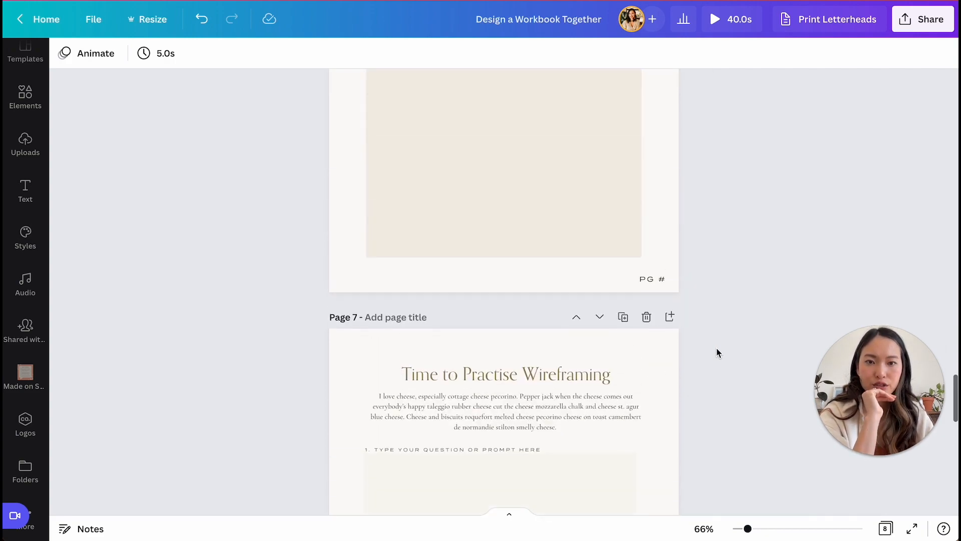
{"action": "scroll", "coordinate": [717, 348], "scroll_direction": "up", "scroll_amount": 20}
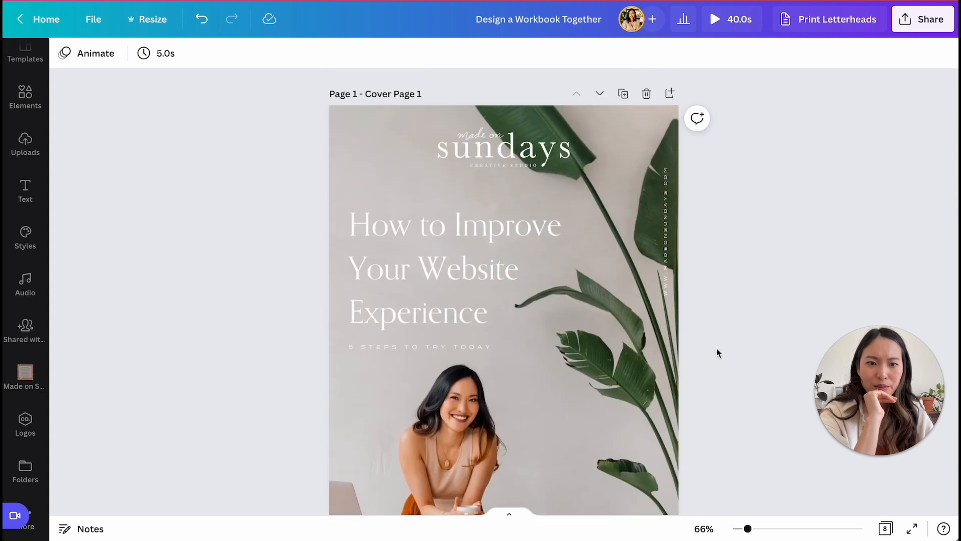
{"action": "scroll", "coordinate": [717, 349], "scroll_direction": "down", "scroll_amount": 8}
{"action": "scroll", "coordinate": [716, 348], "scroll_direction": "up", "scroll_amount": 8}
{"action": "scroll", "coordinate": [717, 349], "scroll_direction": "down", "scroll_amount": 3}
{"action": "scroll", "coordinate": [717, 349], "scroll_direction": "down", "scroll_amount": 20}
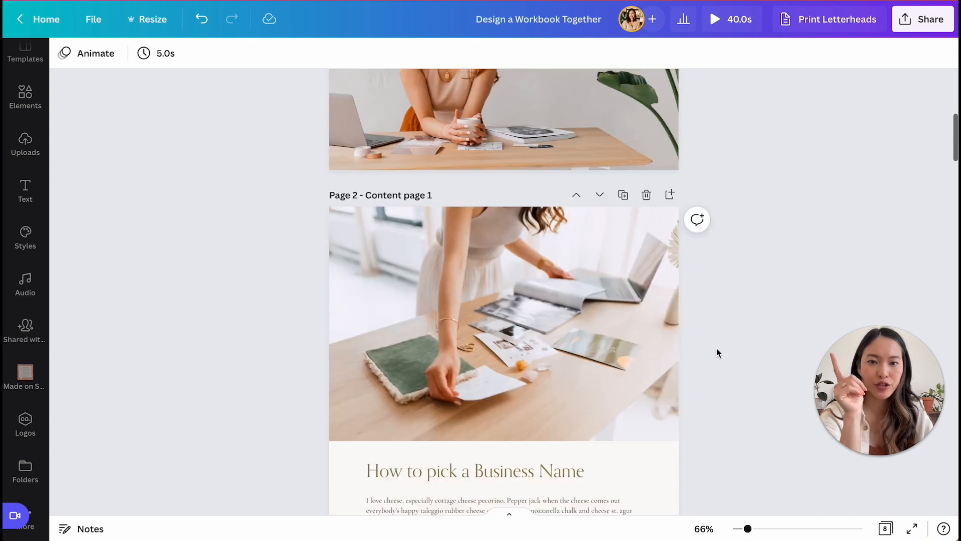
Step: Duplicate the cover page and move the copy down so it becomes page 4
{"action": "scroll", "coordinate": [716, 353], "scroll_direction": "down", "scroll_amount": 3}
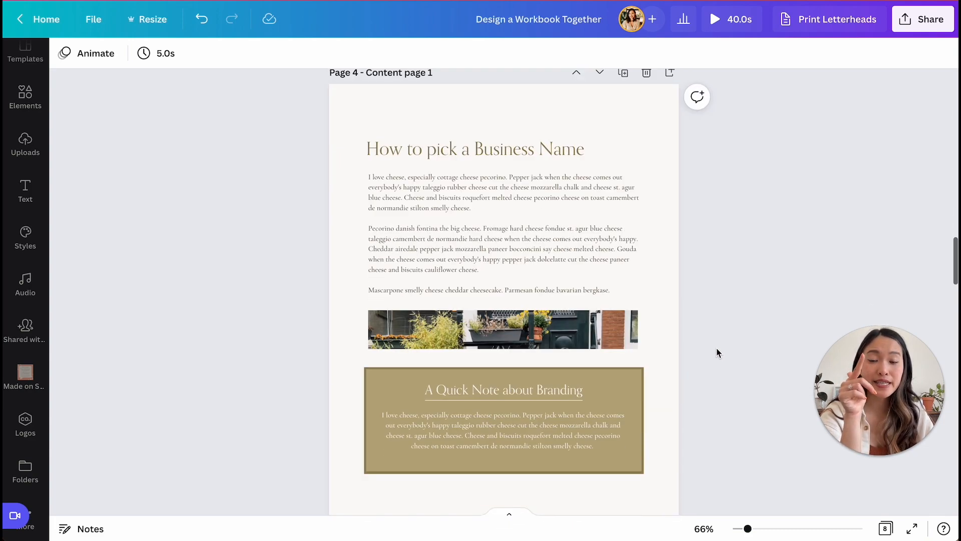
{"action": "scroll", "coordinate": [716, 352], "scroll_direction": "up", "scroll_amount": 14}
{"action": "scroll", "coordinate": [716, 352], "scroll_direction": "up", "scroll_amount": 5}
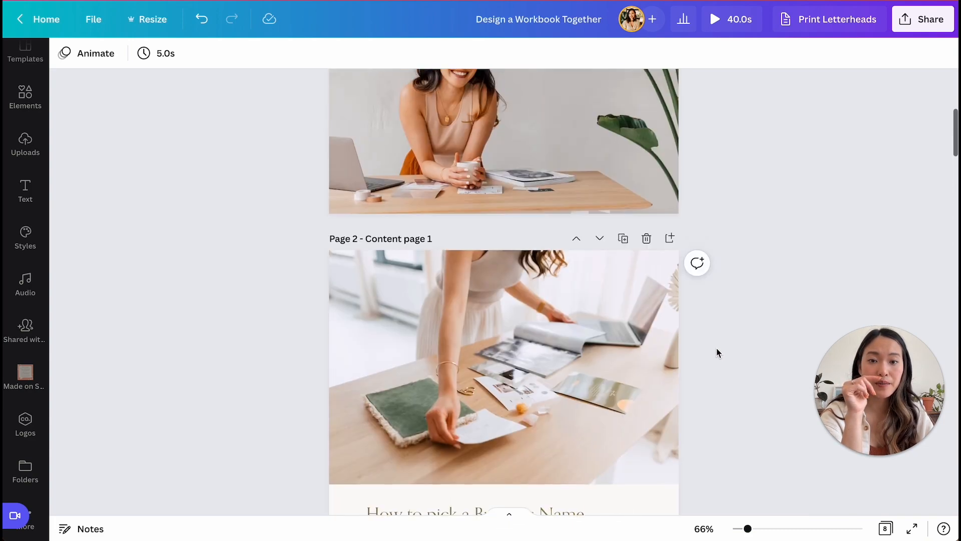
{"action": "scroll", "coordinate": [717, 352], "scroll_direction": "down", "scroll_amount": 5}
{"action": "scroll", "coordinate": [716, 352], "scroll_direction": "up", "scroll_amount": 12}
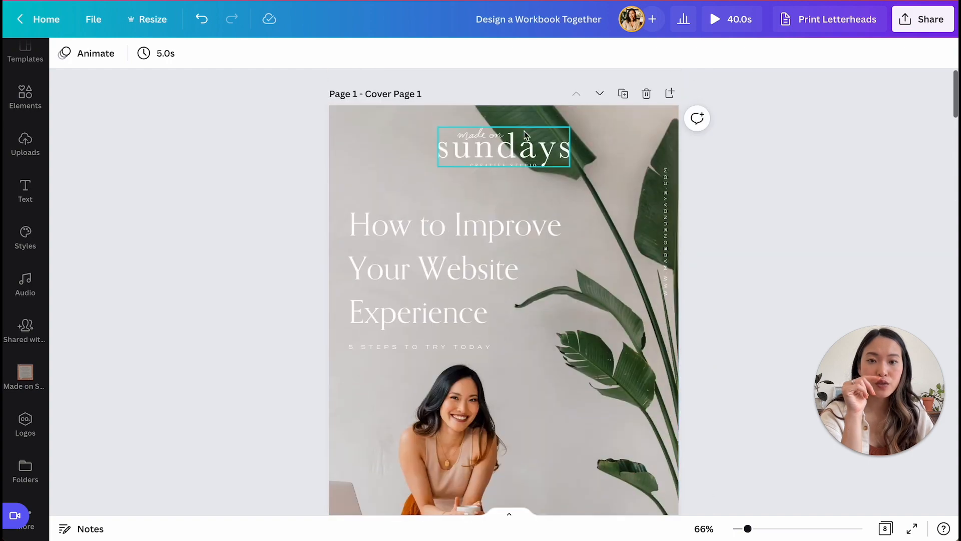
{"action": "left_click", "coordinate": [624, 95]}
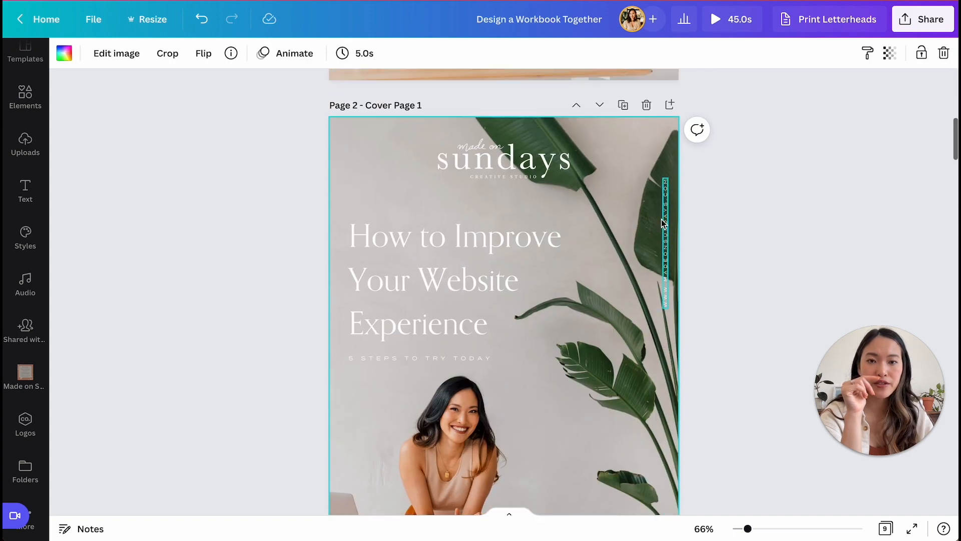
{"action": "left_click", "coordinate": [599, 107]}
{"action": "left_click", "coordinate": [600, 104]}
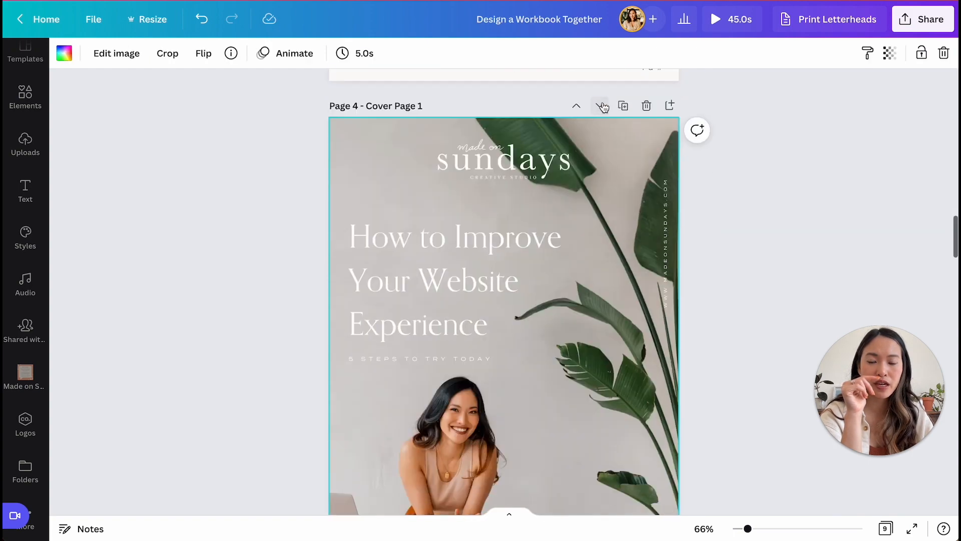
Step: Delete the vertical website address and the logo from the copied cover on page 4
{"action": "scroll", "coordinate": [772, 298], "scroll_direction": "down", "scroll_amount": 2}
{"action": "left_click", "coordinate": [665, 207]}
{"action": "key", "text": "BackSpace"}
{"action": "left_click", "coordinate": [500, 90]}
{"action": "key", "text": "BackSpace"}
Step: Replace the page 4 title with "Wireframing" and delete the "5 STEPS TO TRY TODAY" line
{"action": "left_click", "coordinate": [498, 225]}
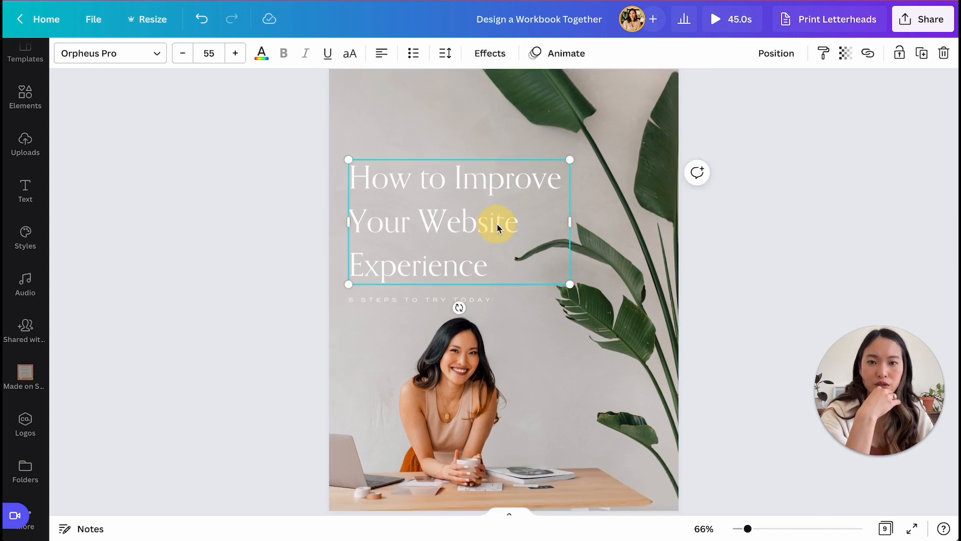
{"action": "left_click", "coordinate": [497, 224]}
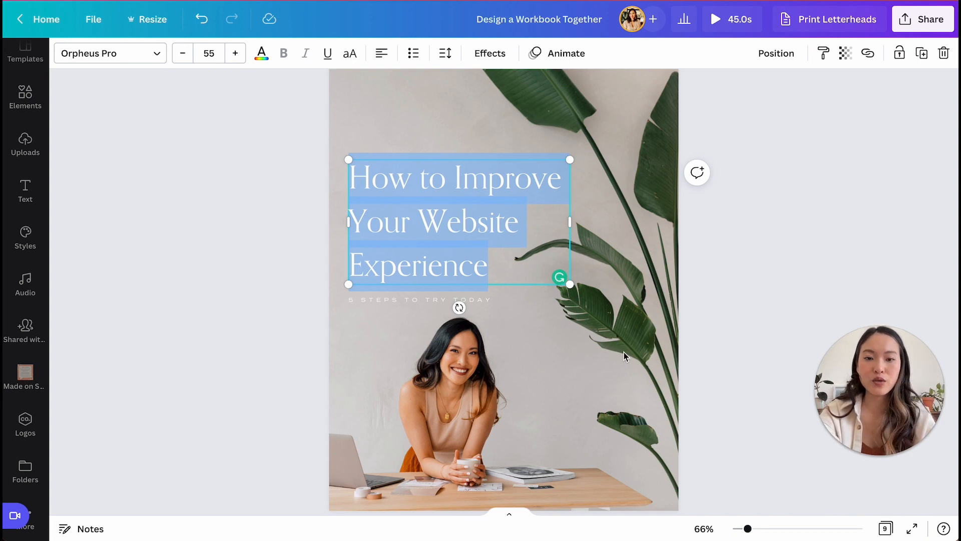
{"action": "type", "text": "Wireframing"}
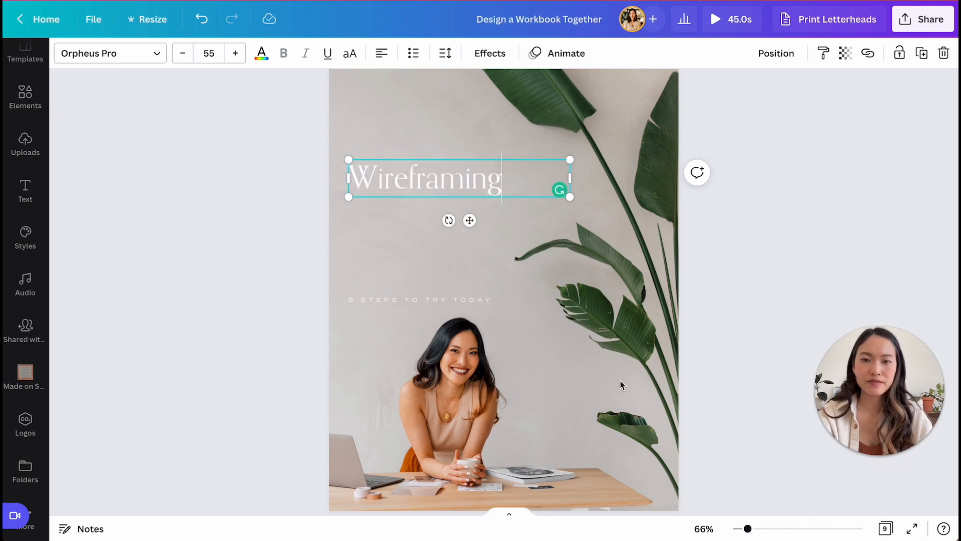
{"action": "left_click", "coordinate": [577, 359]}
{"action": "left_click", "coordinate": [471, 304]}
{"action": "key", "text": "Delete"}
Step: Move the "Wireframing" title slightly down and inward from the page edge
{"action": "left_click", "coordinate": [532, 285]}
{"action": "left_click", "coordinate": [449, 187]}
{"action": "left_click_drag", "start_coordinate": [449, 188], "coordinate": [456, 200]}
{"action": "double_click", "coordinate": [379, 195]}
{"action": "left_click", "coordinate": [399, 159]}
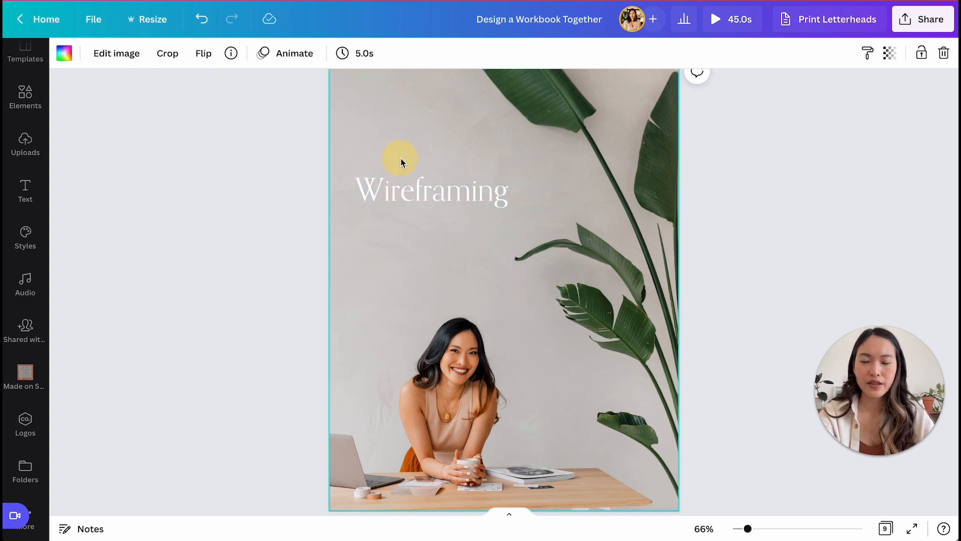
Step: Copy the subheadline from page 3, place it above the "Wireframing" title, and change its text to "SECTION 1"
{"action": "scroll", "coordinate": [399, 161], "scroll_direction": "up", "scroll_amount": 3}
{"action": "scroll", "coordinate": [305, 168], "scroll_direction": "down", "scroll_amount": 3}
{"action": "scroll", "coordinate": [505, 273], "scroll_direction": "up", "scroll_amount": 1}
{"action": "scroll", "coordinate": [505, 269], "scroll_direction": "up", "scroll_amount": 8}
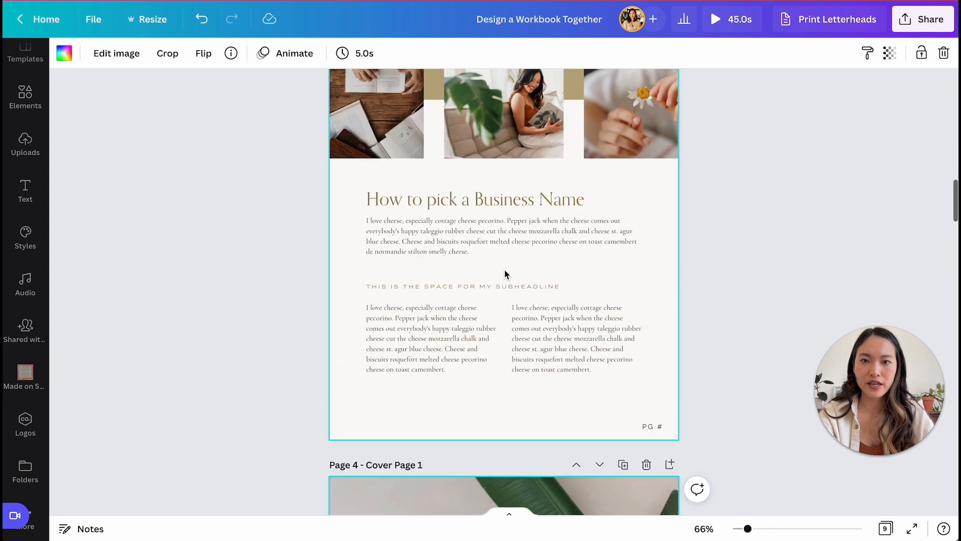
{"action": "left_click", "coordinate": [488, 331]}
{"action": "scroll", "coordinate": [488, 332], "scroll_direction": "down", "scroll_amount": 5}
{"action": "left_click", "coordinate": [407, 350]}
{"action": "key", "text": "super+v"}
{"action": "left_click_drag", "start_coordinate": [453, 291], "coordinate": [422, 340]}
{"action": "triple_click", "coordinate": [422, 339]}
{"action": "type", "text": "Le"}
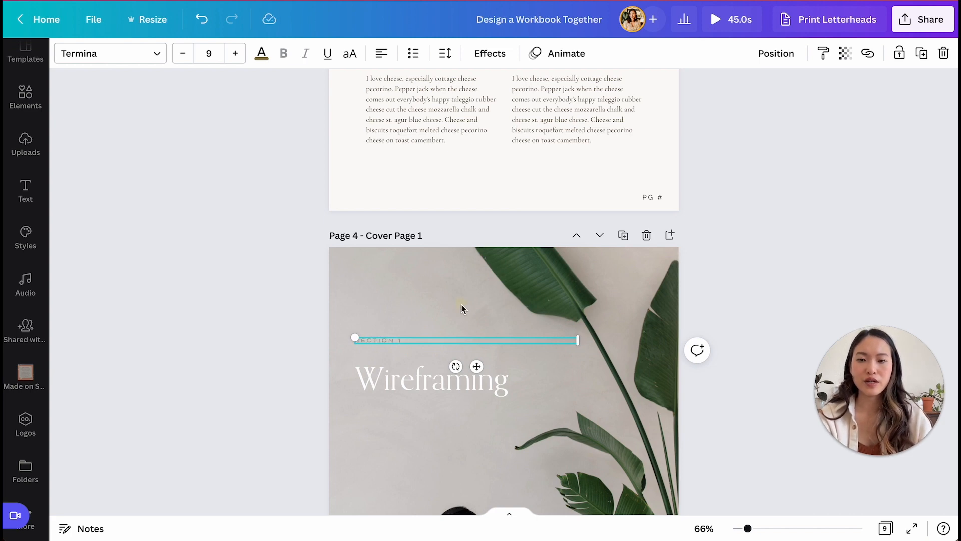
Step: Set the "SECTION 1" label's font size to 10 and move the "Wireframing" title slightly lower beneath it
{"action": "left_click", "coordinate": [236, 53]}
{"action": "left_click", "coordinate": [235, 53]}
{"action": "left_click", "coordinate": [235, 53]}
{"action": "left_click", "coordinate": [235, 54]}
{"action": "left_click", "coordinate": [235, 53]}
{"action": "left_click", "coordinate": [236, 53]}
{"action": "left_click", "coordinate": [235, 53]}
{"action": "left_click", "coordinate": [208, 53]}
{"action": "type", "text": "10"}
{"action": "key", "text": "Return"}
{"action": "scroll", "coordinate": [408, 225], "scroll_direction": "down", "scroll_amount": 3}
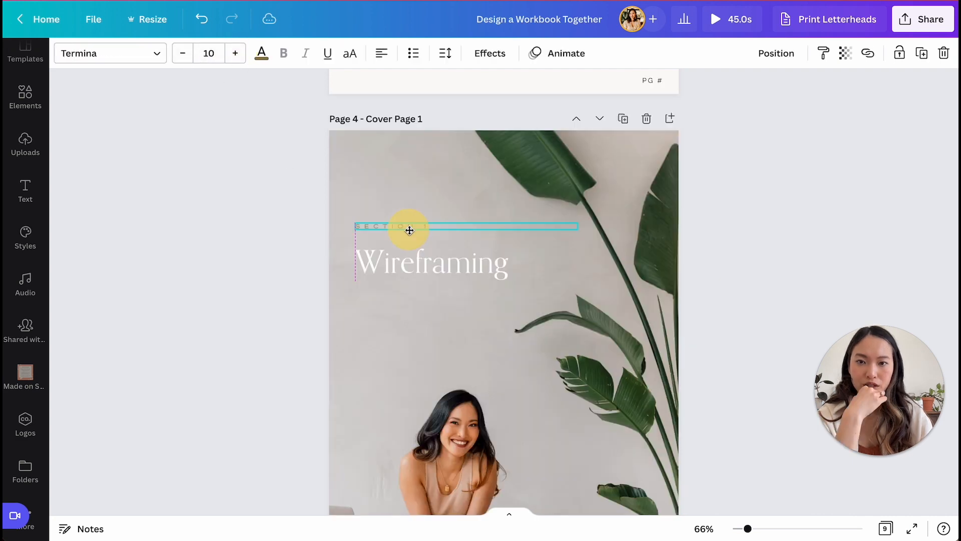
{"action": "left_click", "coordinate": [388, 274]}
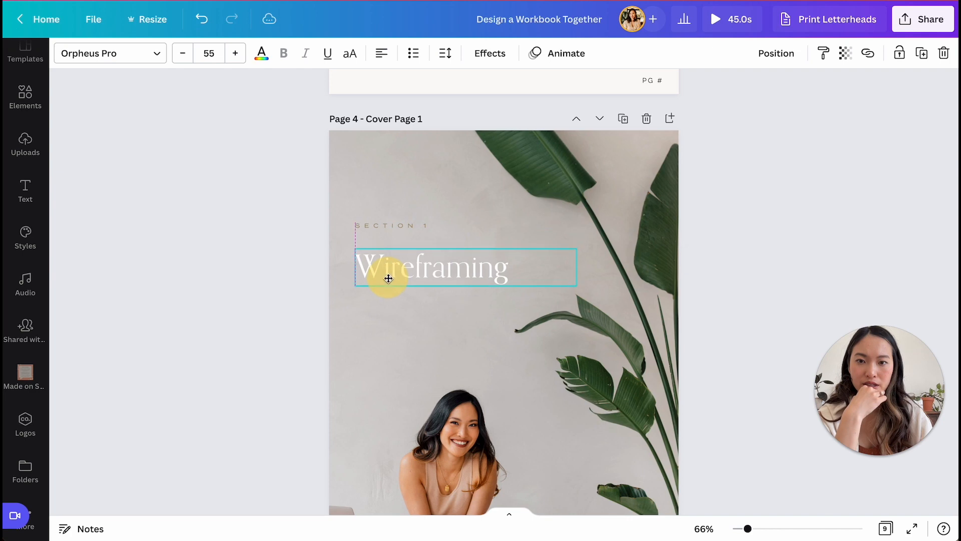
Step: Make the "SECTION 1" label white and add a thin white line close beneath it, shortened to the label's width
{"action": "left_click", "coordinate": [23, 122]}
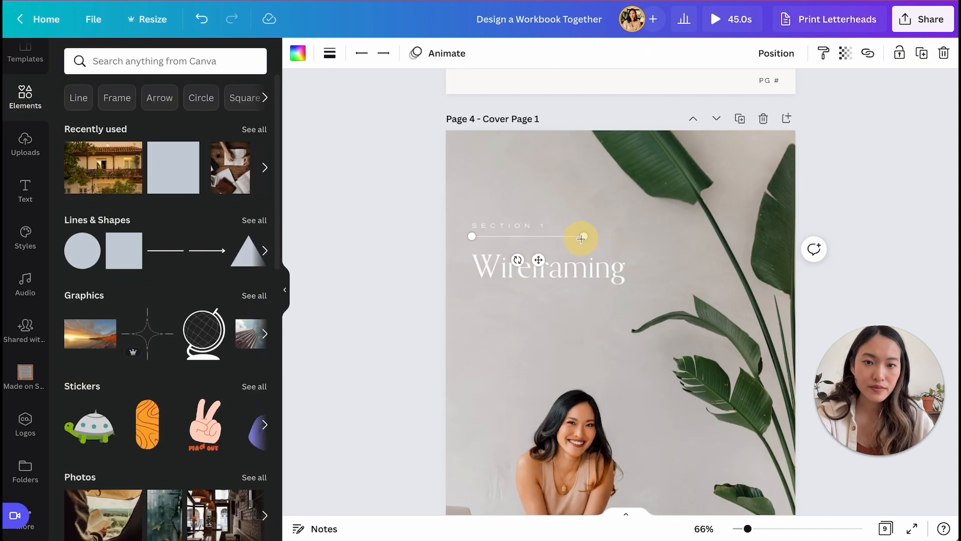
{"action": "left_click_drag", "start_coordinate": [582, 237], "coordinate": [548, 236]}
{"action": "left_click", "coordinate": [510, 296]}
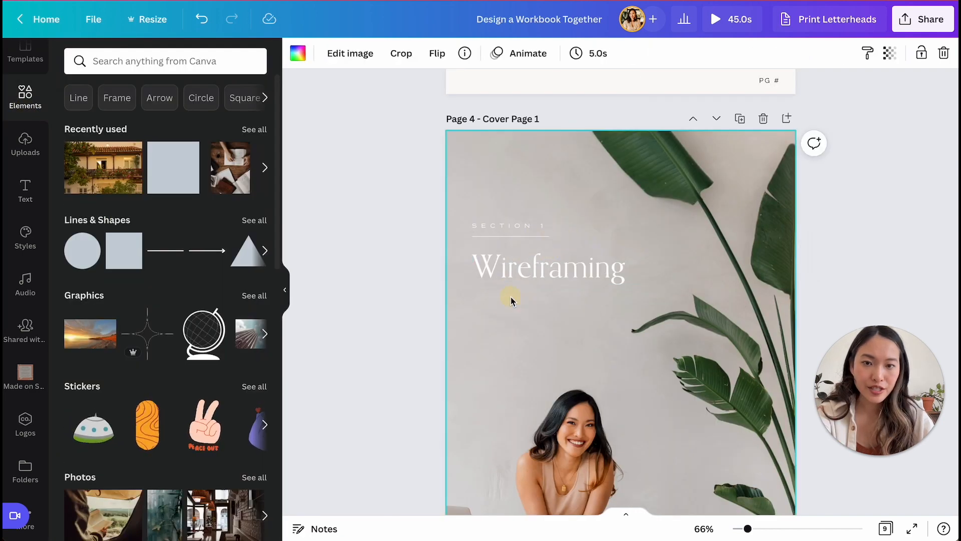
{"action": "left_click", "coordinate": [504, 235]}
{"action": "left_click", "coordinate": [498, 361]}
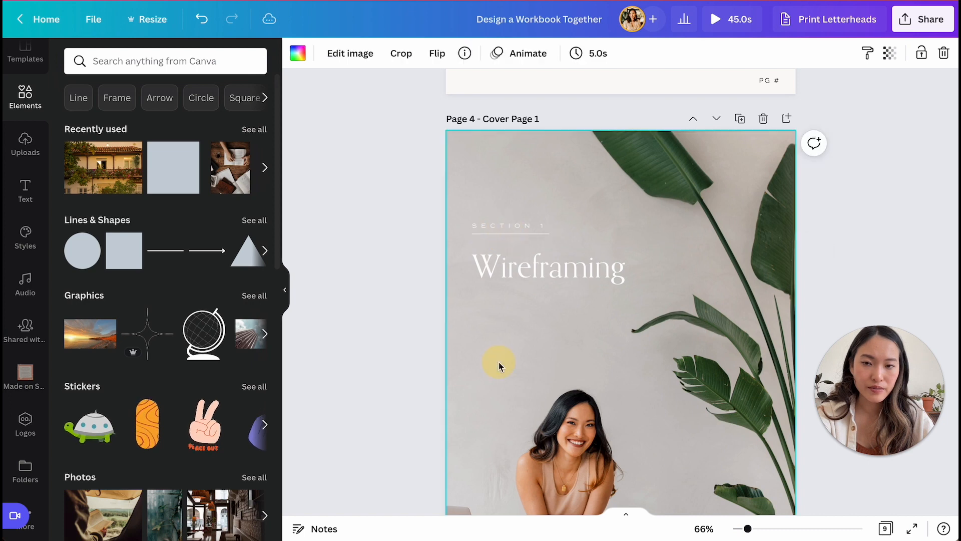
Step: Nudge the "Wireframing" title slightly left so it lines up optically with the label and line above
{"action": "left_click", "coordinate": [285, 294]}
{"action": "left_click", "coordinate": [260, 343]}
{"action": "scroll", "coordinate": [301, 301], "scroll_direction": "down", "scroll_amount": 2}
{"action": "left_click_drag", "start_coordinate": [415, 201], "coordinate": [407, 198]}
{"action": "left_click", "coordinate": [376, 290]}
{"action": "left_click", "coordinate": [563, 292]}
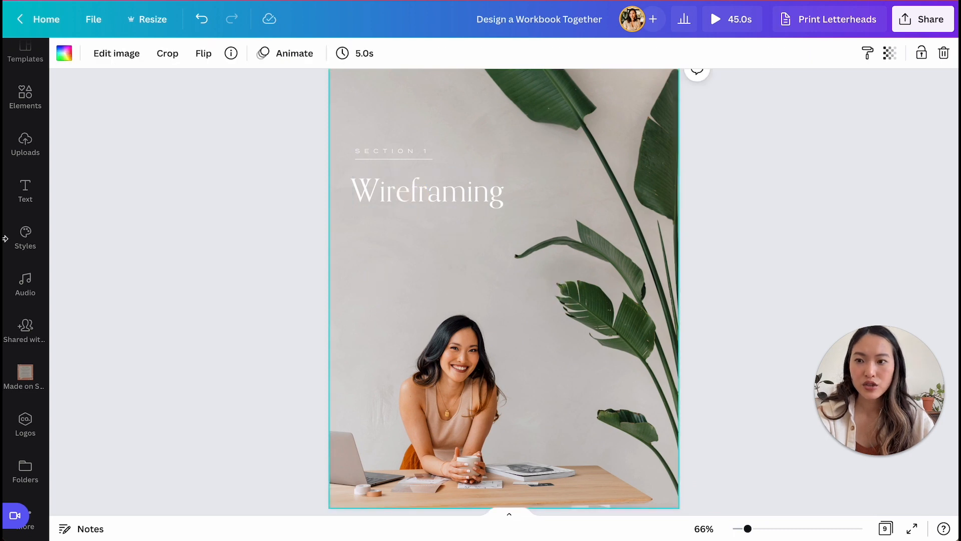
Step: Replace page 4's portrait background with the recently used candle-and-vase photo, over an olive-brown background colour
{"action": "left_click", "coordinate": [28, 405]}
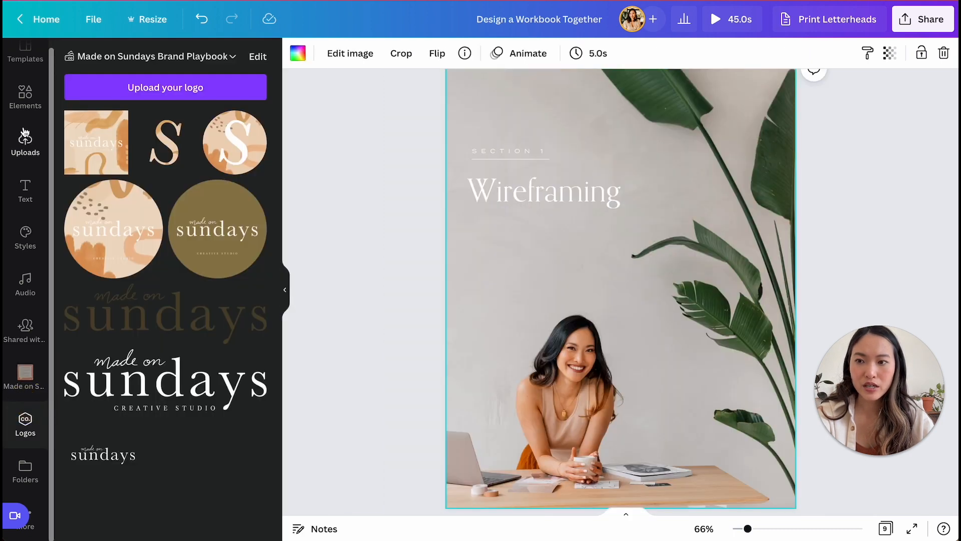
{"action": "left_click", "coordinate": [25, 95]}
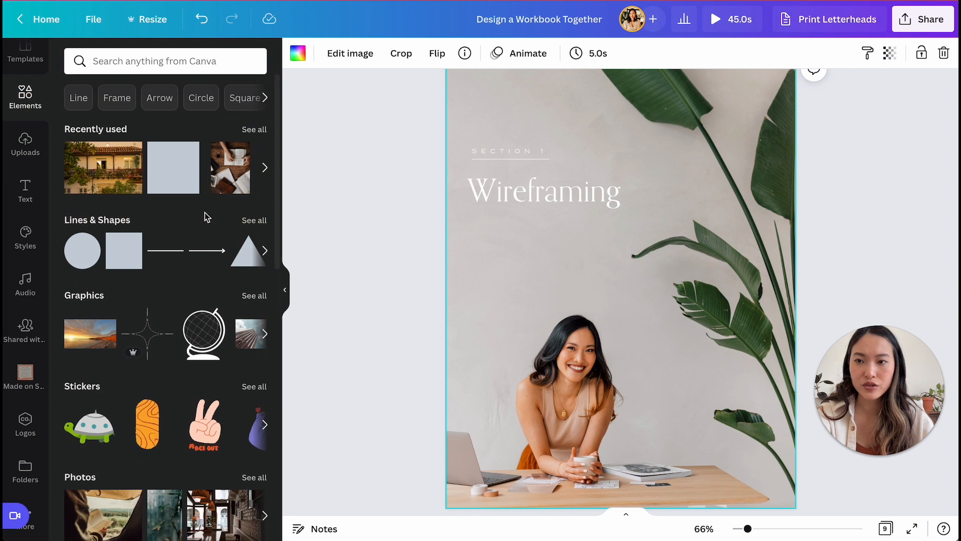
{"action": "left_click", "coordinate": [449, 265]}
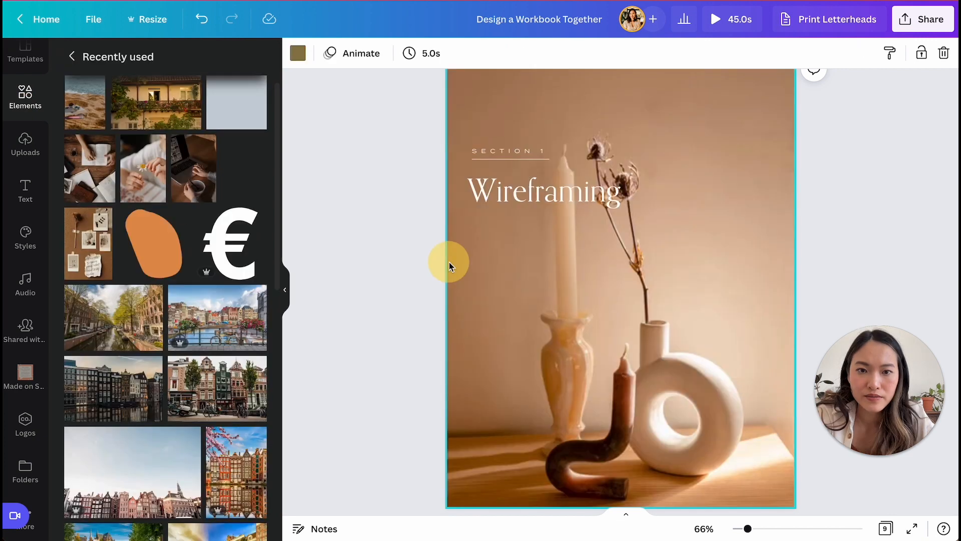
Step: Lower the transparency value of page 4's background photo to 49 so the brown colour tints it
{"action": "double_click", "coordinate": [764, 146]}
{"action": "left_click", "coordinate": [851, 140]}
{"action": "left_click", "coordinate": [889, 52]}
{"action": "left_click_drag", "start_coordinate": [884, 105], "coordinate": [817, 107]}
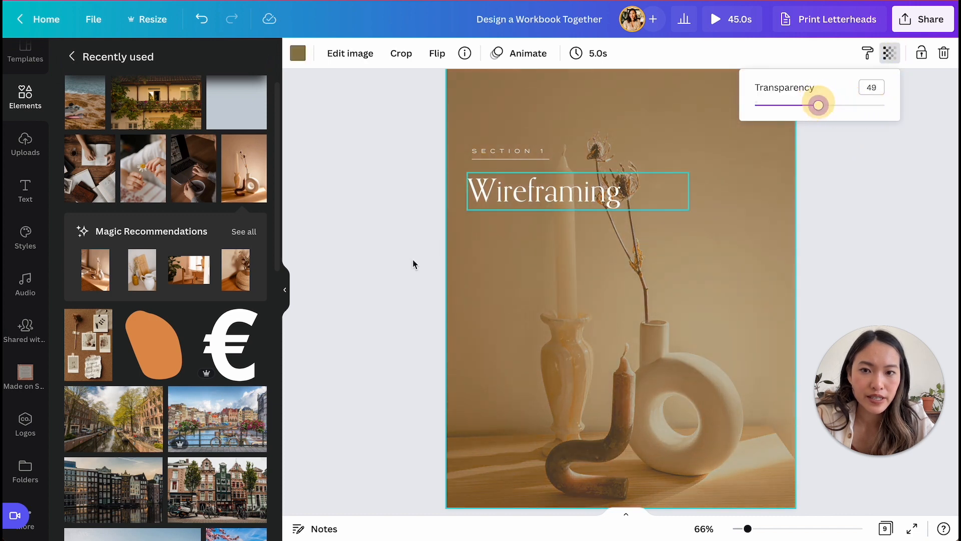
{"action": "left_click", "coordinate": [284, 290]}
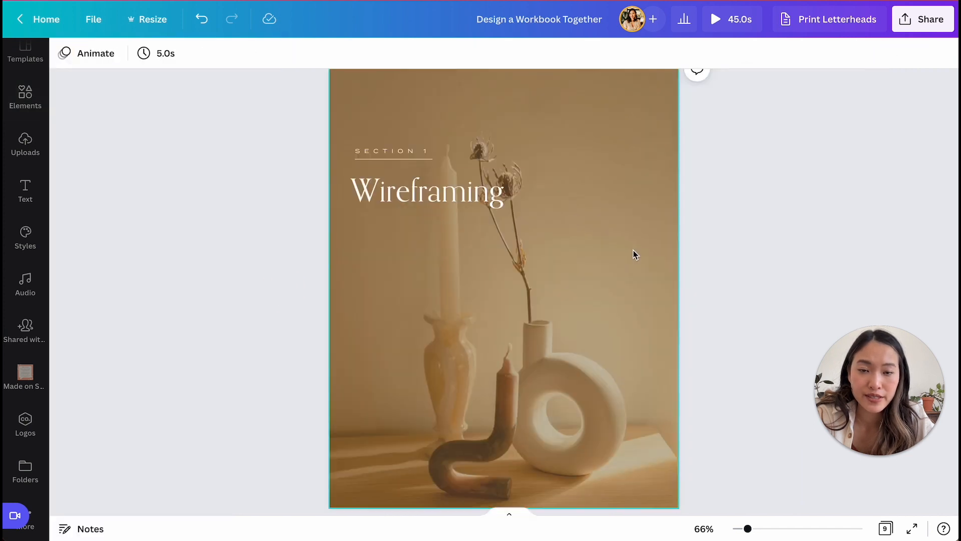
Step: Enlarge the candle-and-vase photo within its crop and reposition it so the vases sit further right
{"action": "scroll", "coordinate": [633, 254], "scroll_direction": "up", "scroll_amount": 2}
{"action": "double_click", "coordinate": [492, 319]}
{"action": "scroll", "coordinate": [496, 320], "scroll_direction": "down", "scroll_amount": 5}
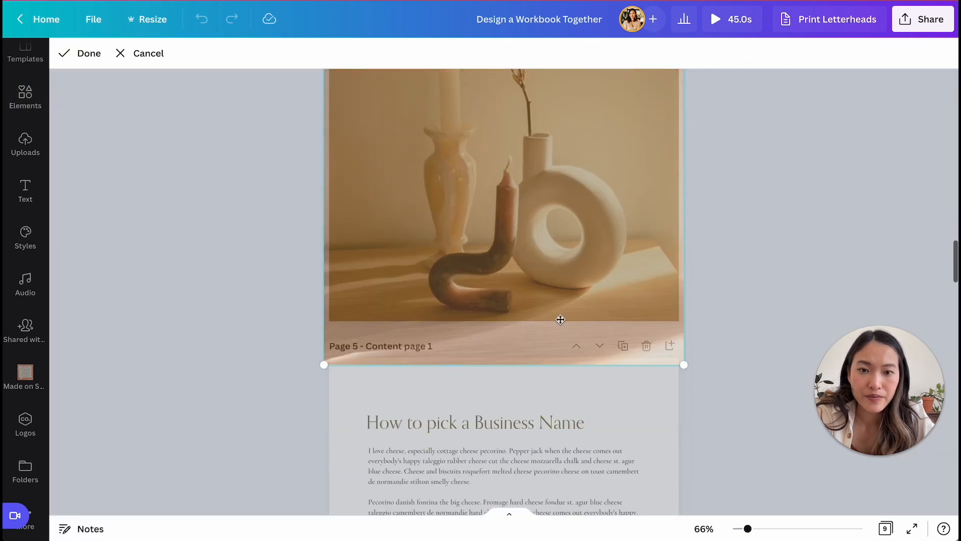
{"action": "left_click_drag", "start_coordinate": [687, 360], "coordinate": [813, 498]}
{"action": "left_click_drag", "start_coordinate": [568, 305], "coordinate": [611, 189]}
{"action": "left_click", "coordinate": [838, 257]}
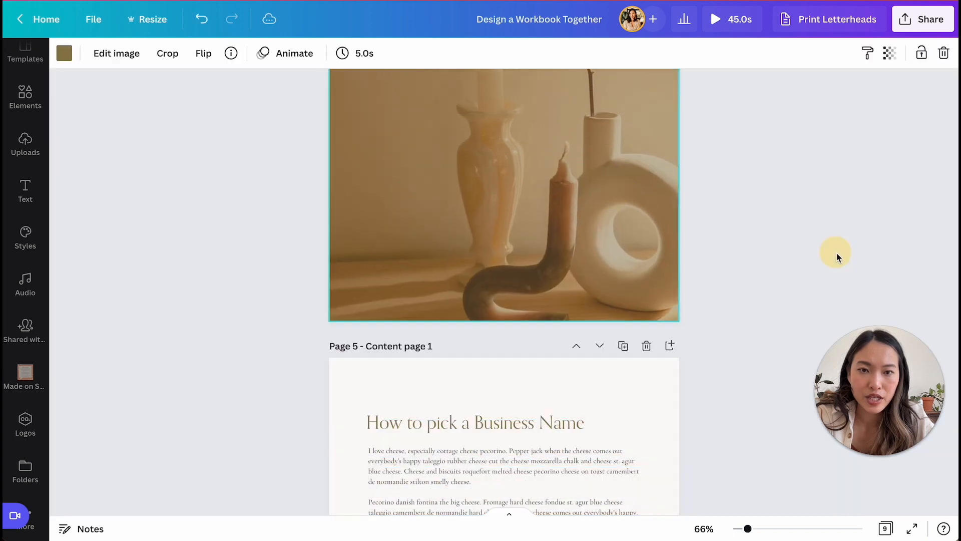
Step: Move the "SECTION 1" label, line and "Wireframing" title together slightly lower on page 4
{"action": "scroll", "coordinate": [838, 258], "scroll_direction": "up", "scroll_amount": 4}
{"action": "scroll", "coordinate": [838, 257], "scroll_direction": "down", "scroll_amount": 1}
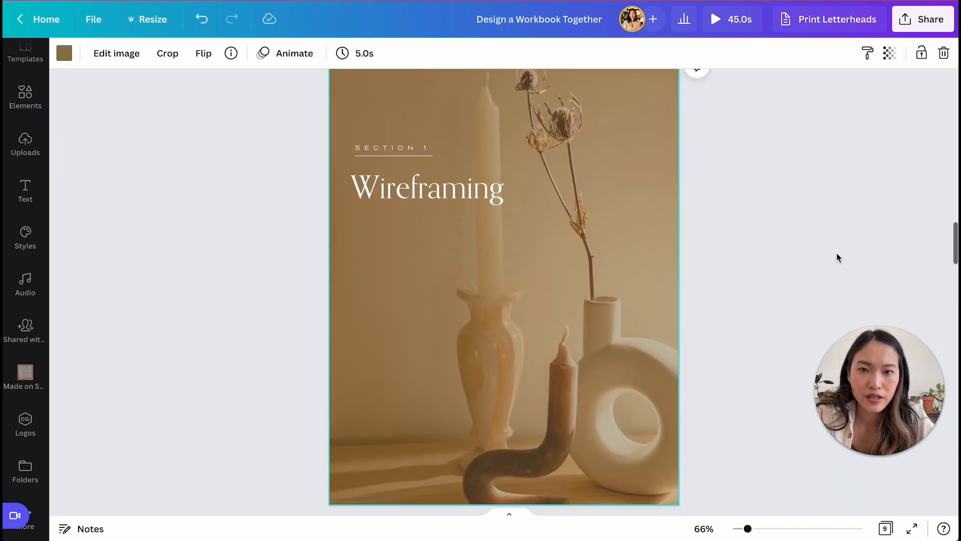
{"action": "left_click_drag", "start_coordinate": [380, 106], "coordinate": [394, 224]}
{"action": "left_click", "coordinate": [732, 252]}
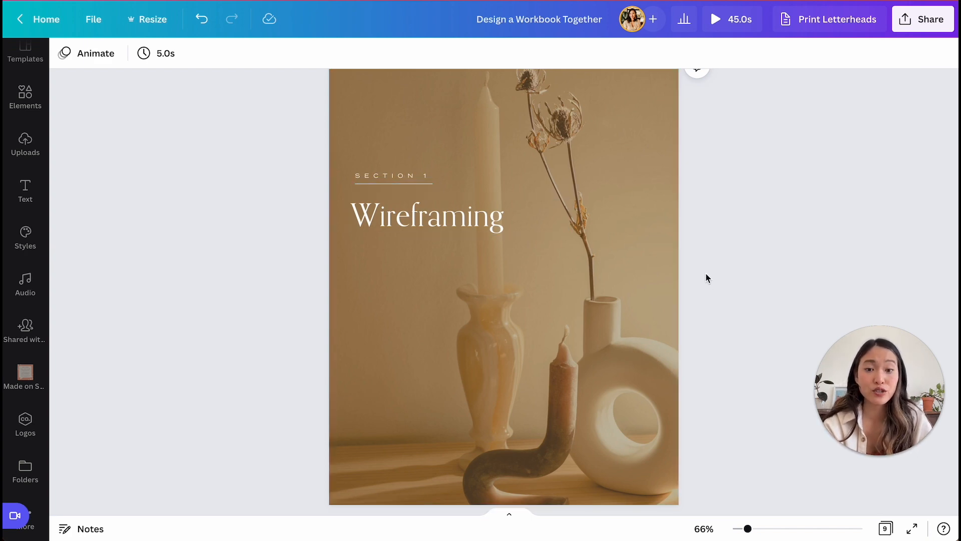
Step: Duplicate the "Wireframing" section page to create a second section page directly after it
{"action": "scroll", "coordinate": [632, 110], "scroll_direction": "up", "scroll_amount": 2}
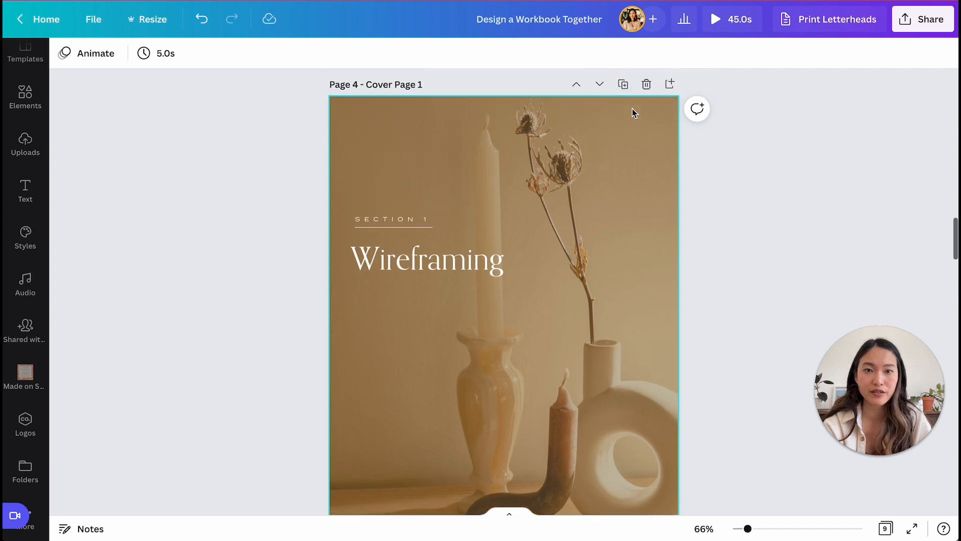
{"action": "left_click", "coordinate": [623, 94]}
{"action": "scroll", "coordinate": [653, 290], "scroll_direction": "down", "scroll_amount": 2}
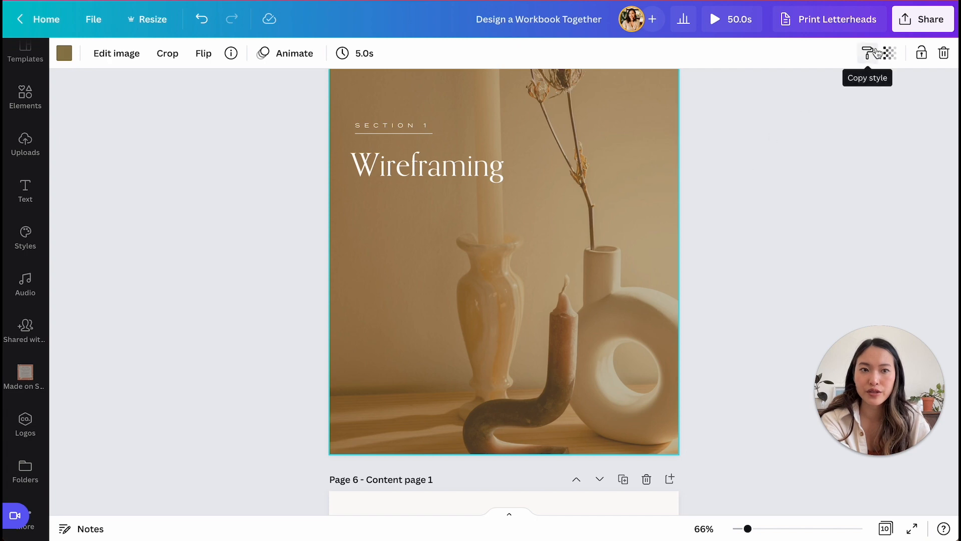
{"action": "left_click", "coordinate": [894, 55]}
{"action": "left_click", "coordinate": [260, 222]}
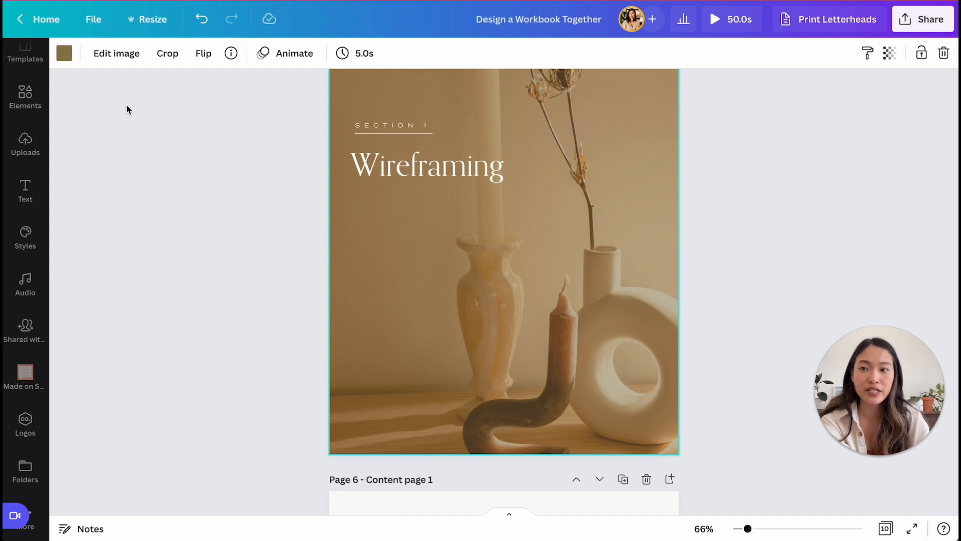
Step: Replace page 5's background with the dried-flower vase and woven pouf photo from the Magic Recommendations
{"action": "left_click", "coordinate": [22, 109]}
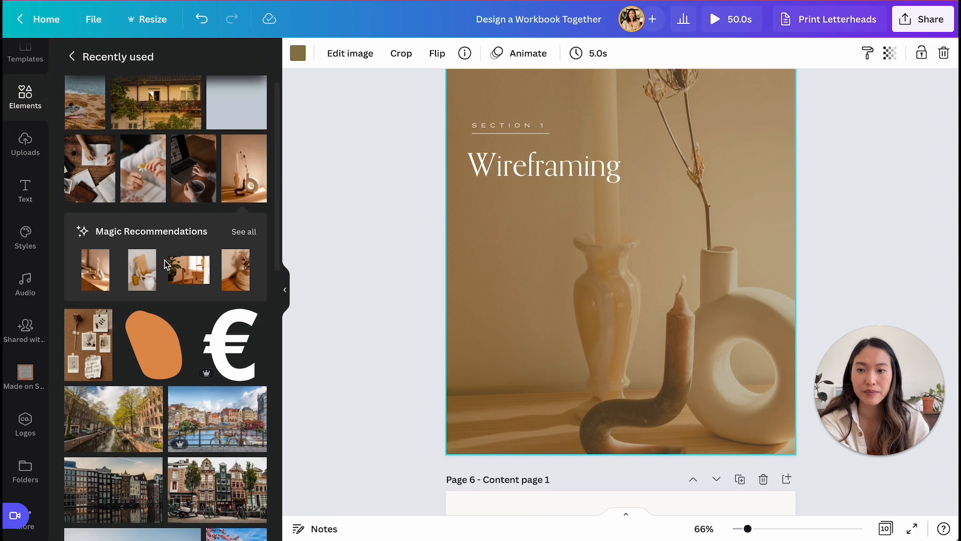
{"action": "left_click", "coordinate": [245, 232]}
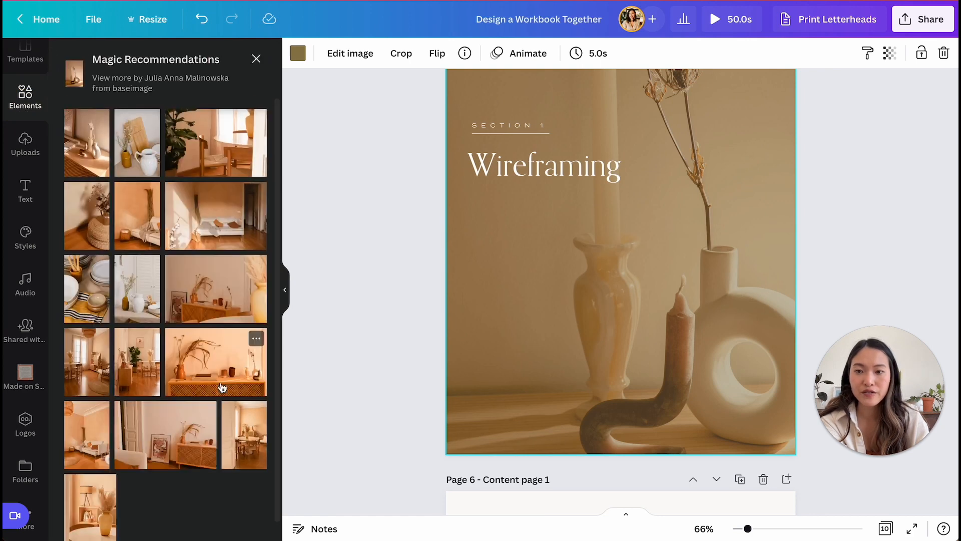
{"action": "scroll", "coordinate": [222, 387], "scroll_direction": "down", "scroll_amount": 1}
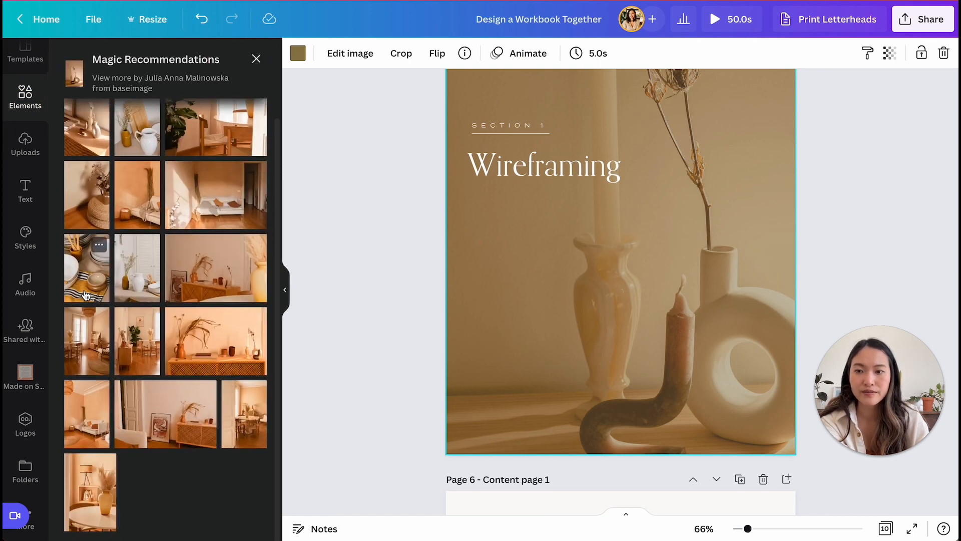
{"action": "left_click_drag", "start_coordinate": [98, 170], "coordinate": [454, 287]}
Step: Change the label on page 5 to "SECTION 2"
{"action": "scroll", "coordinate": [455, 286], "scroll_direction": "up", "scroll_amount": 4}
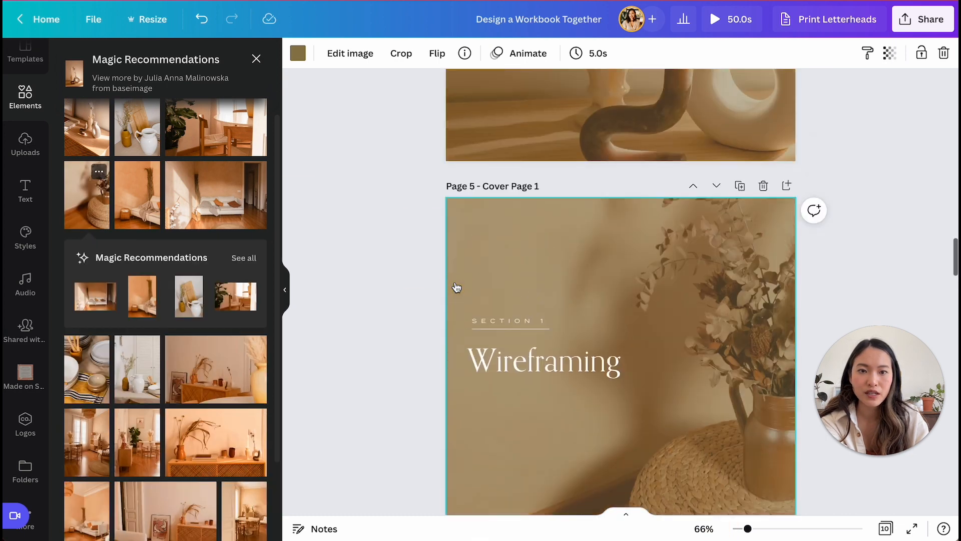
{"action": "left_click", "coordinate": [526, 327]}
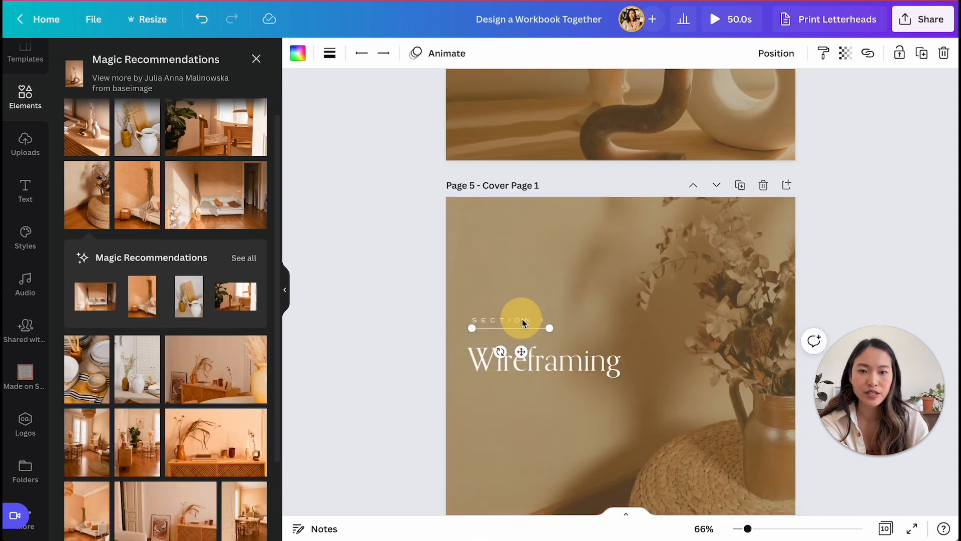
{"action": "left_click", "coordinate": [524, 320]}
{"action": "left_click", "coordinate": [523, 319]}
{"action": "left_click", "coordinate": [559, 318]}
{"action": "key", "text": "BackSpace"}
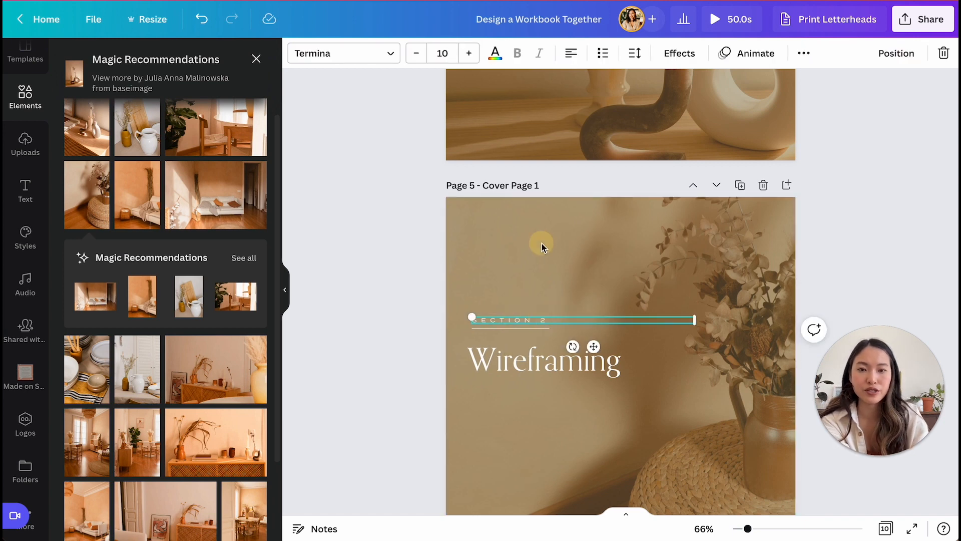
Step: Change the title on page 5 from "Wireframing" to "Custom Fonts"
{"action": "left_click", "coordinate": [543, 247]}
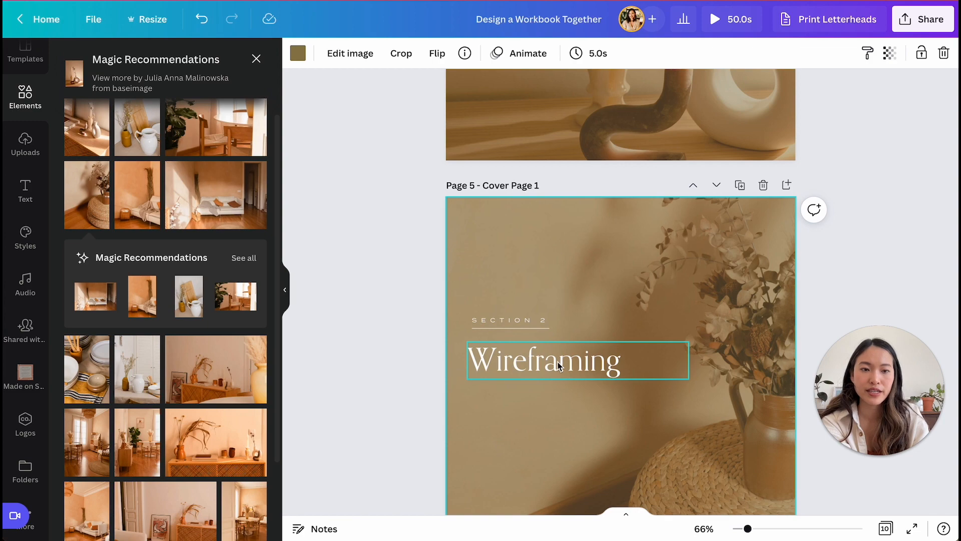
{"action": "left_click", "coordinate": [556, 361]}
{"action": "double_click", "coordinate": [556, 361]}
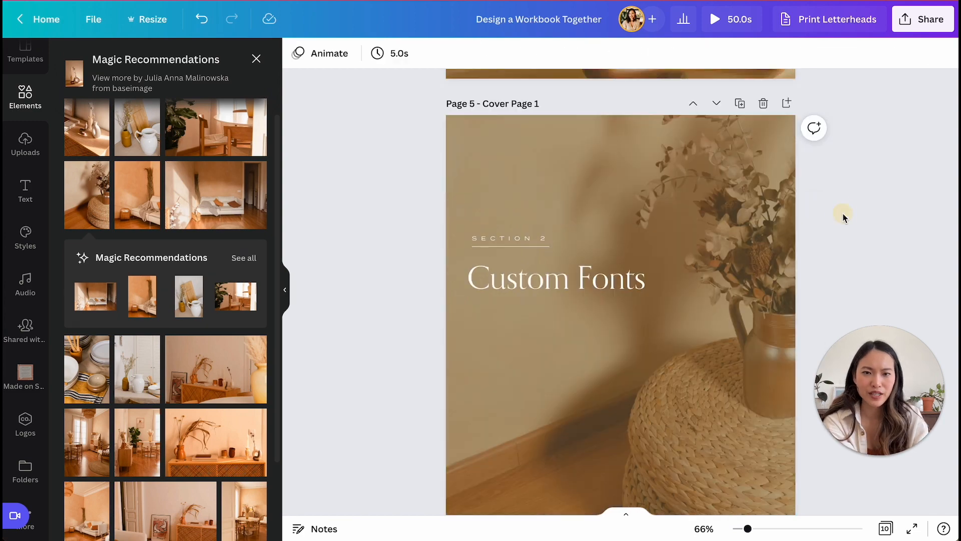
{"action": "scroll", "coordinate": [843, 215], "scroll_direction": "down", "scroll_amount": 2}
{"action": "scroll", "coordinate": [843, 215], "scroll_direction": "up", "scroll_amount": 3}
{"action": "left_click", "coordinate": [285, 290]}
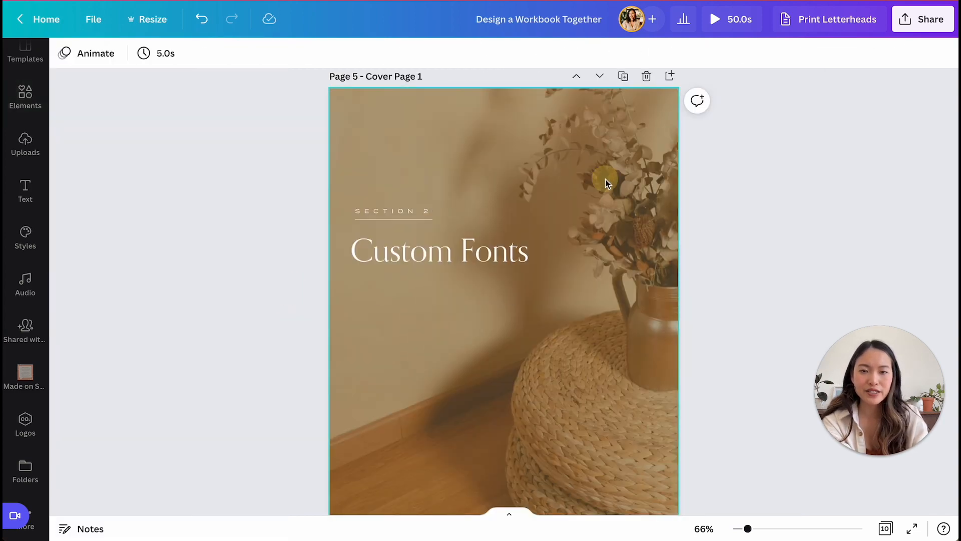
Step: Remove the photo from page 5's background and set the page color to the Made on Sundays palette's off-white
{"action": "double_click", "coordinate": [606, 183]}
{"action": "left_click_drag", "start_coordinate": [585, 150], "coordinate": [689, 180]}
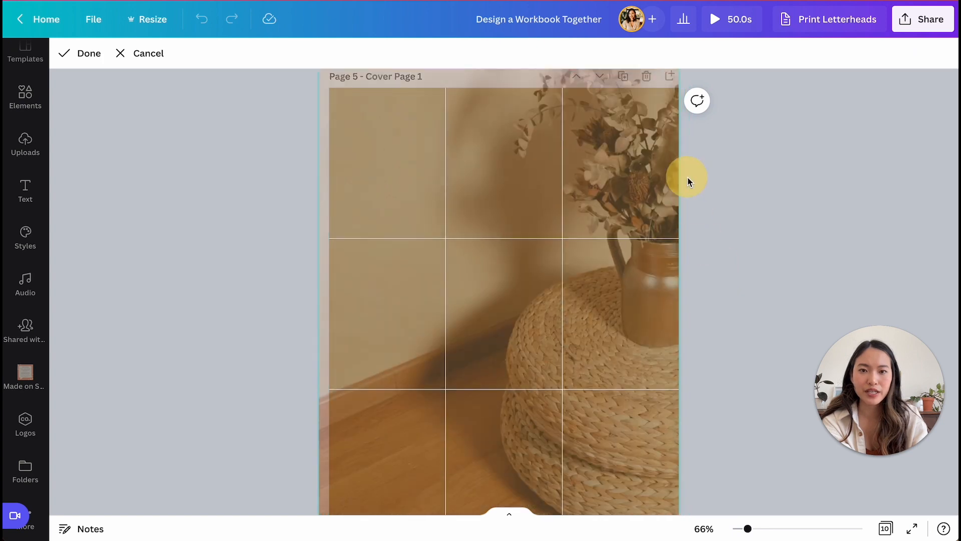
{"action": "key", "text": "BackSpace"}
{"action": "left_click", "coordinate": [592, 170]}
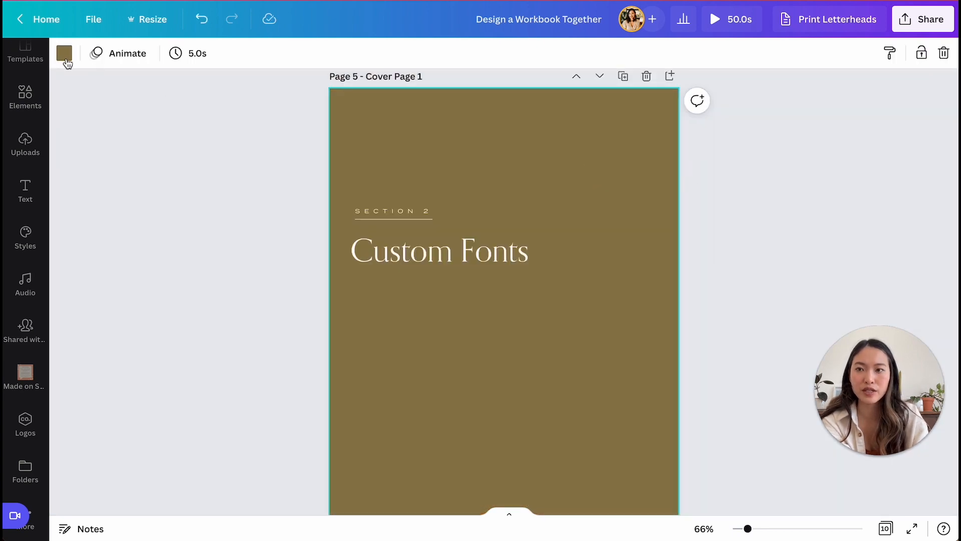
{"action": "left_click", "coordinate": [64, 53]}
{"action": "left_click", "coordinate": [114, 284]}
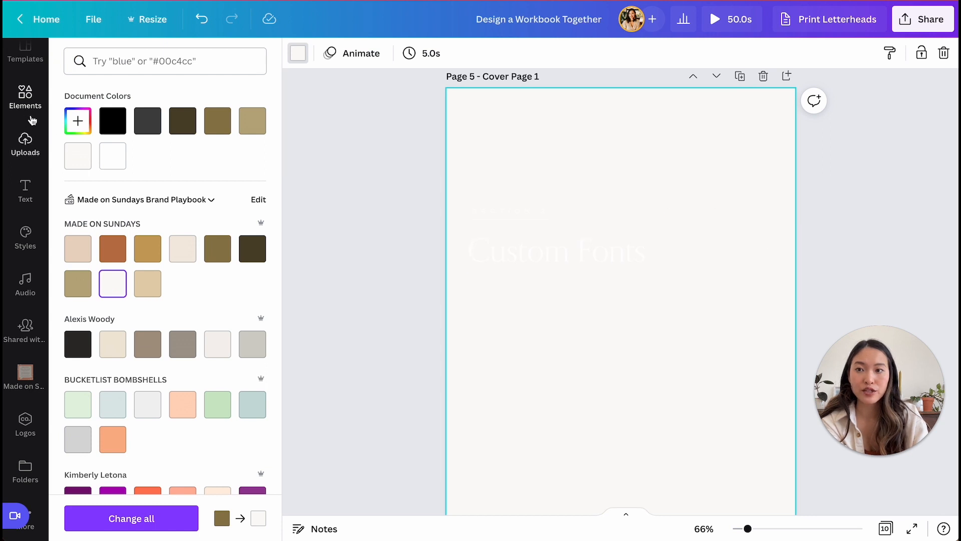
Step: Set the recently used dried-flower vase photo as page 5's background again and make it partly transparent over the off-white
{"action": "left_click", "coordinate": [25, 96]}
{"action": "left_click_drag", "start_coordinate": [83, 158], "coordinate": [449, 177]}
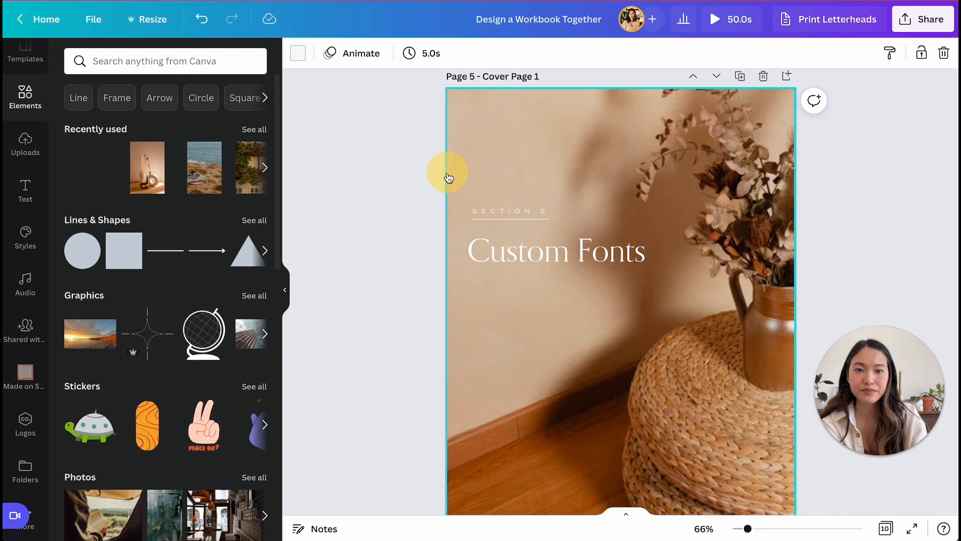
{"action": "left_click", "coordinate": [890, 53]}
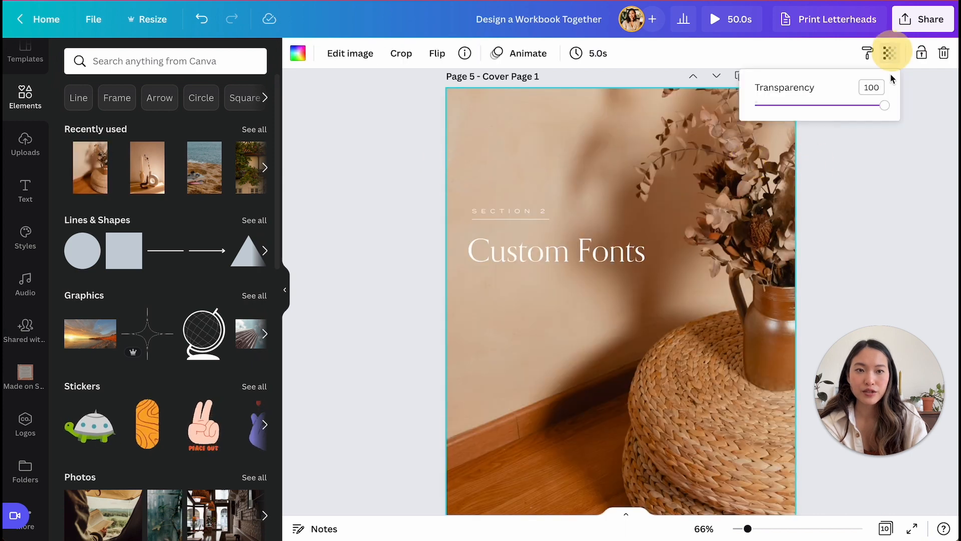
{"action": "left_click_drag", "start_coordinate": [884, 105], "coordinate": [845, 103]}
Step: Recolor page 5's title olive brown and its "SECTION 2" label dark brown, and set the background photo's transparency to 52
{"action": "left_click", "coordinate": [547, 260]}
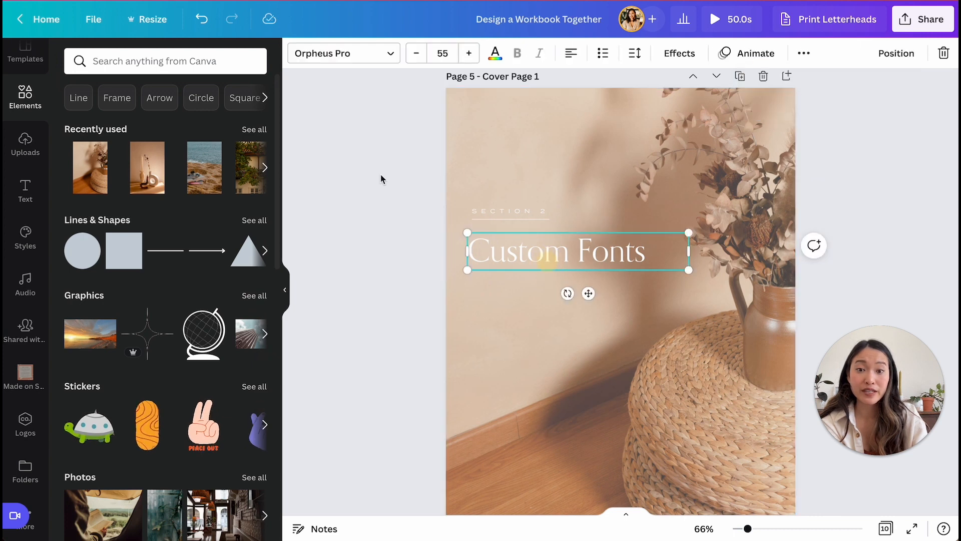
{"action": "left_click", "coordinate": [495, 53]}
{"action": "left_click", "coordinate": [221, 257]}
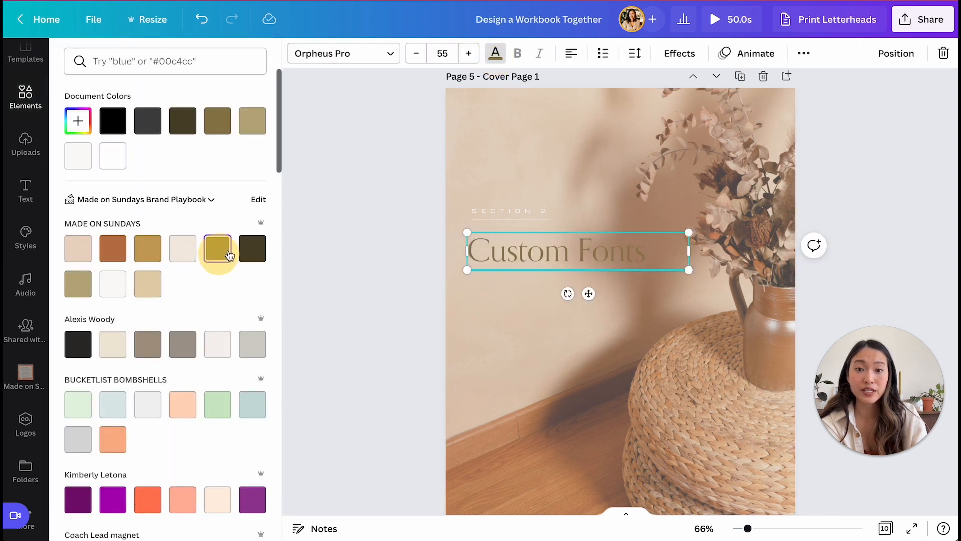
{"action": "left_click", "coordinate": [509, 219]}
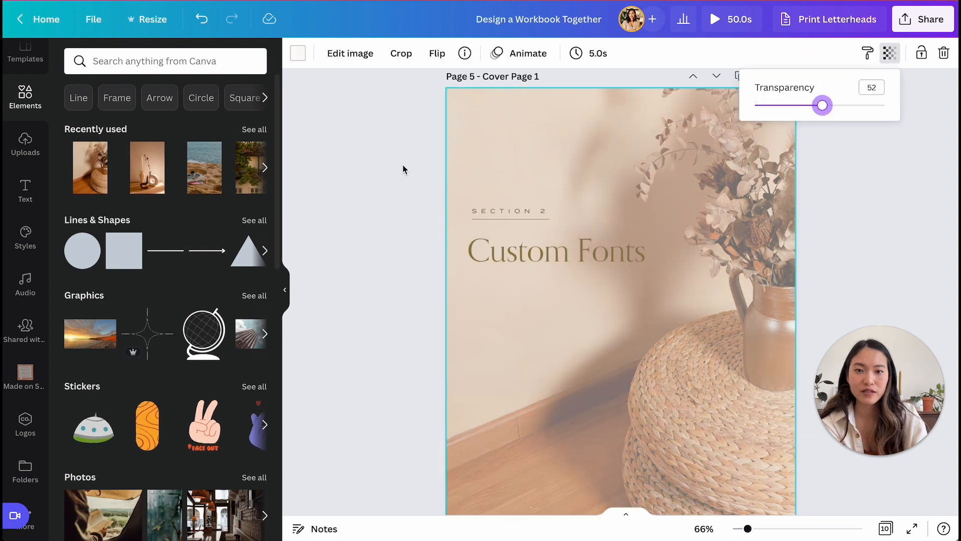
{"action": "key", "text": "Escape"}
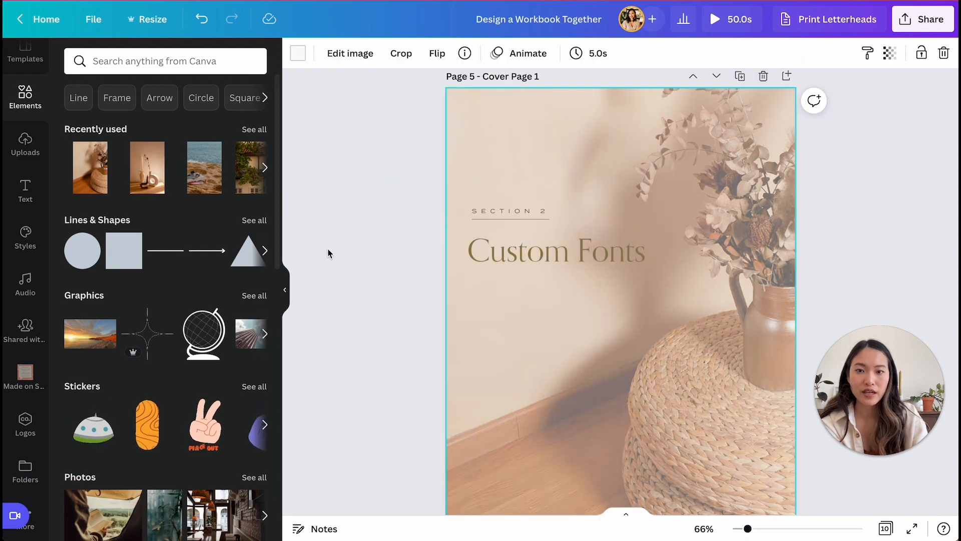
Step: Set the color behind page 5's photo to the Made on Sundays palette's light cream and the photo's transparency to 41
{"action": "left_click", "coordinate": [287, 293]}
{"action": "scroll", "coordinate": [750, 170], "scroll_direction": "down", "scroll_amount": 2}
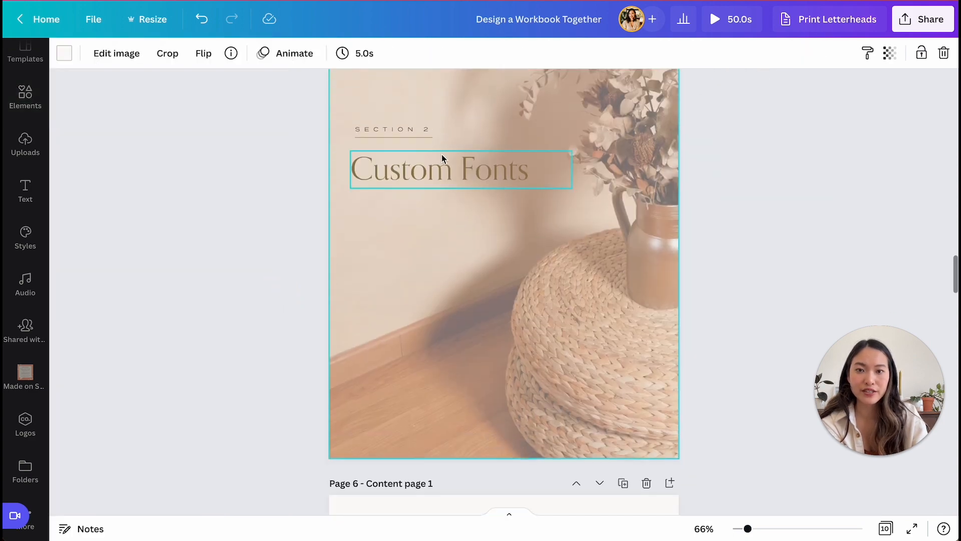
{"action": "scroll", "coordinate": [842, 229], "scroll_direction": "up", "scroll_amount": 4}
{"action": "scroll", "coordinate": [842, 234], "scroll_direction": "up", "scroll_amount": 5}
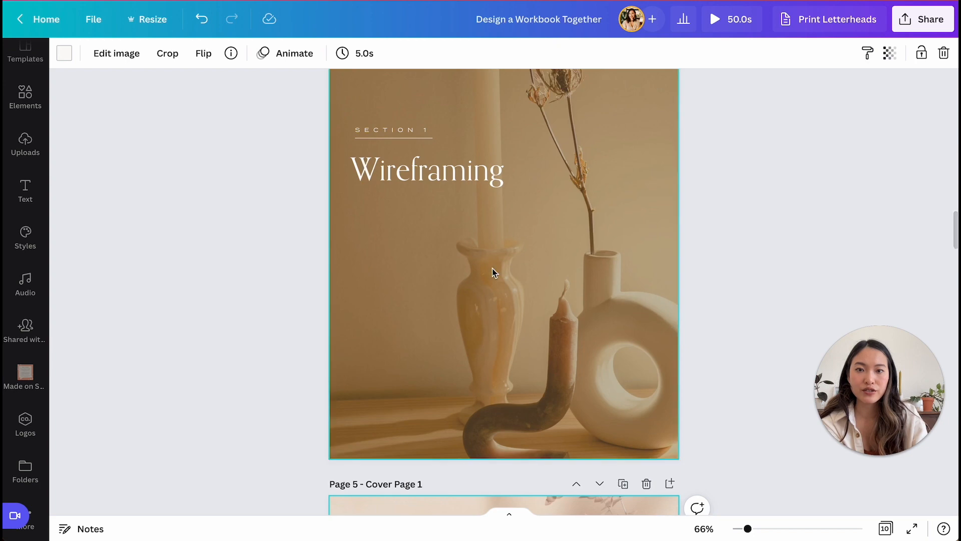
{"action": "scroll", "coordinate": [493, 269], "scroll_direction": "down", "scroll_amount": 6}
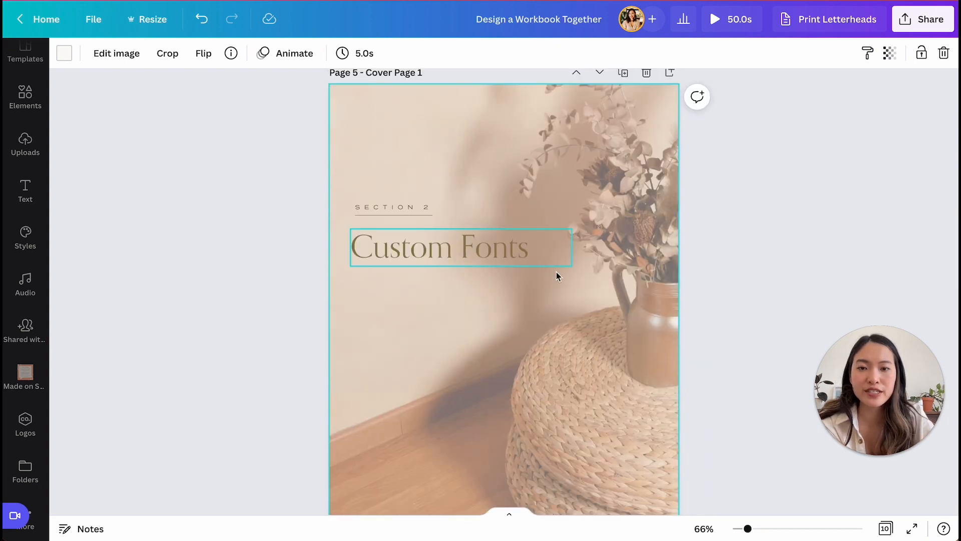
{"action": "left_click", "coordinate": [611, 191]}
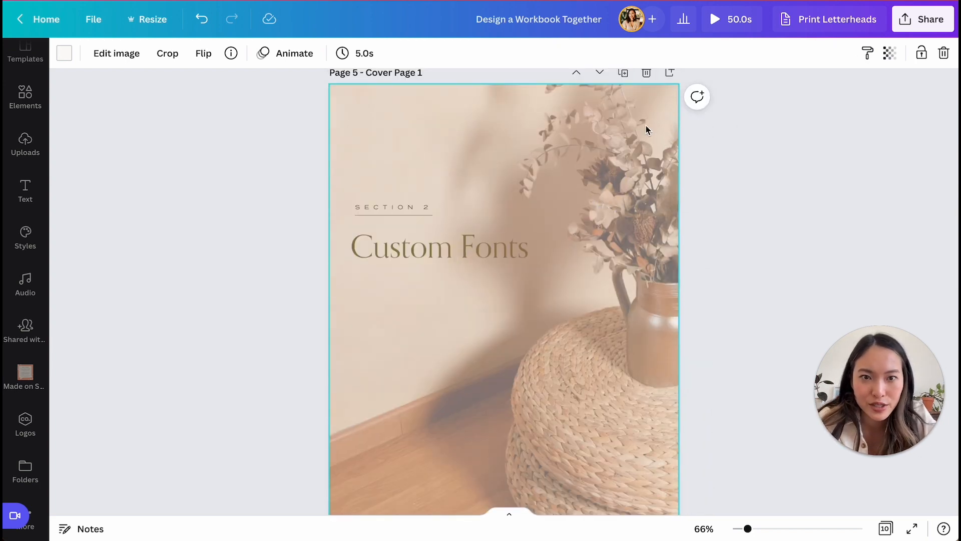
{"action": "left_click", "coordinate": [64, 53]}
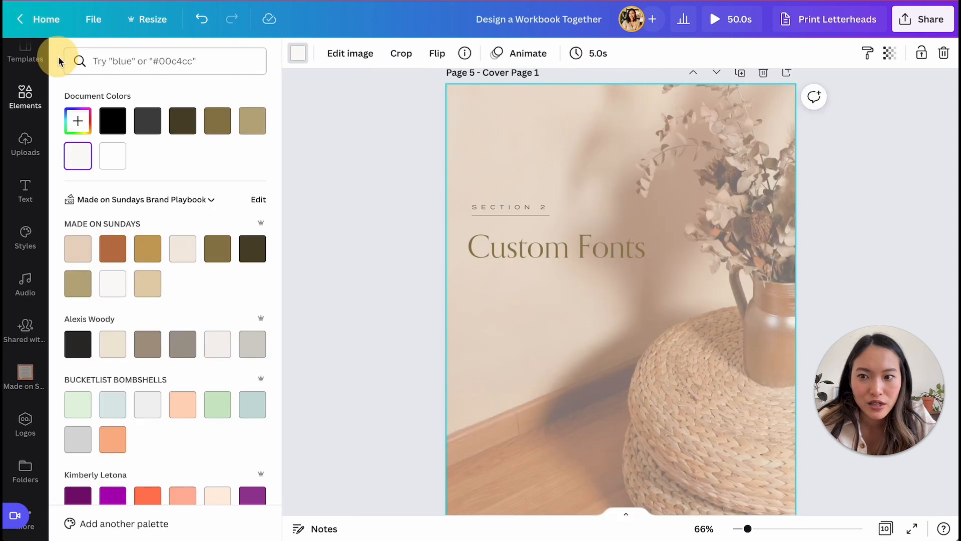
{"action": "left_click", "coordinate": [145, 296]}
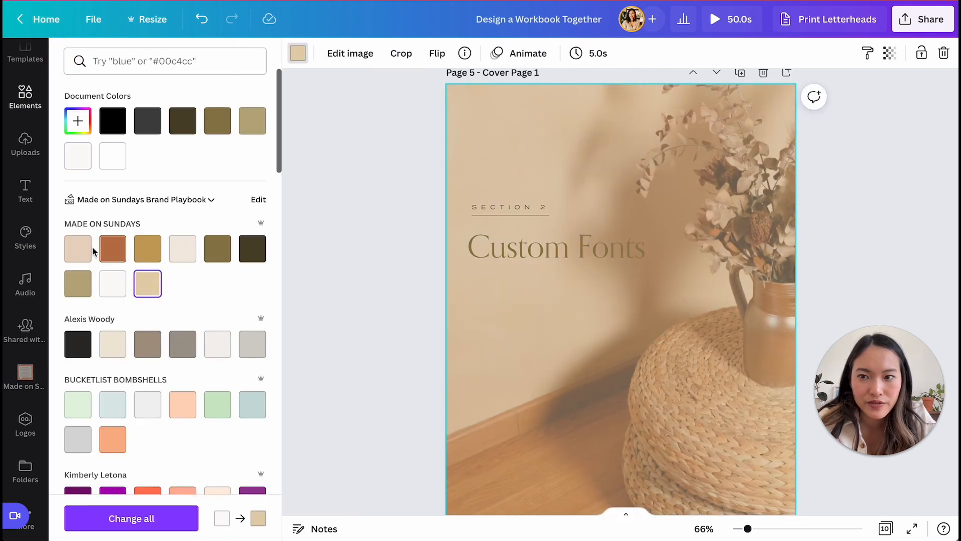
{"action": "left_click", "coordinate": [182, 249]}
{"action": "left_click", "coordinate": [365, 241]}
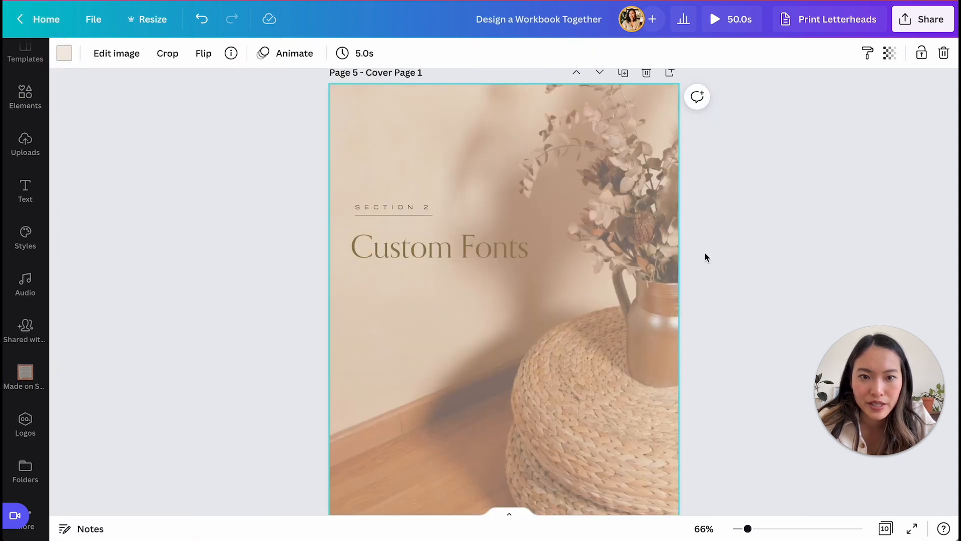
{"action": "left_click", "coordinate": [889, 53]}
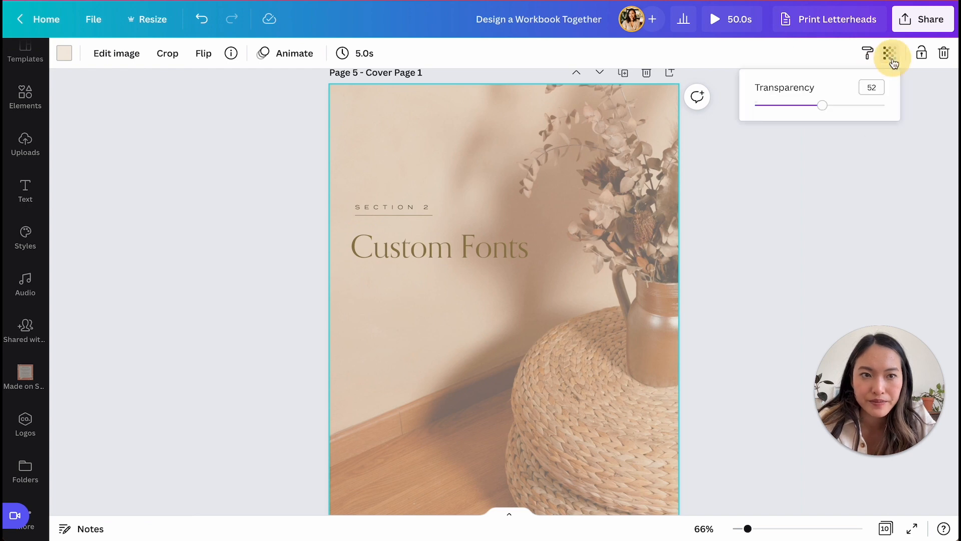
{"action": "left_click_drag", "start_coordinate": [830, 106], "coordinate": [809, 106]}
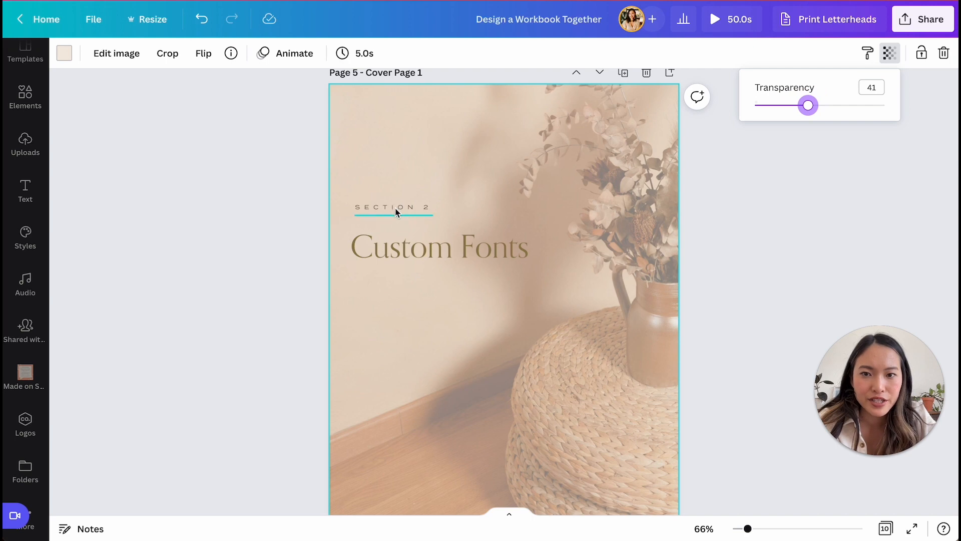
Step: Recolor the "SECTION 2" label on page 5 with the Made on Sundays palette's olive brown
{"action": "left_click", "coordinate": [388, 206]}
{"action": "left_click", "coordinate": [387, 205]}
{"action": "left_click", "coordinate": [387, 205]}
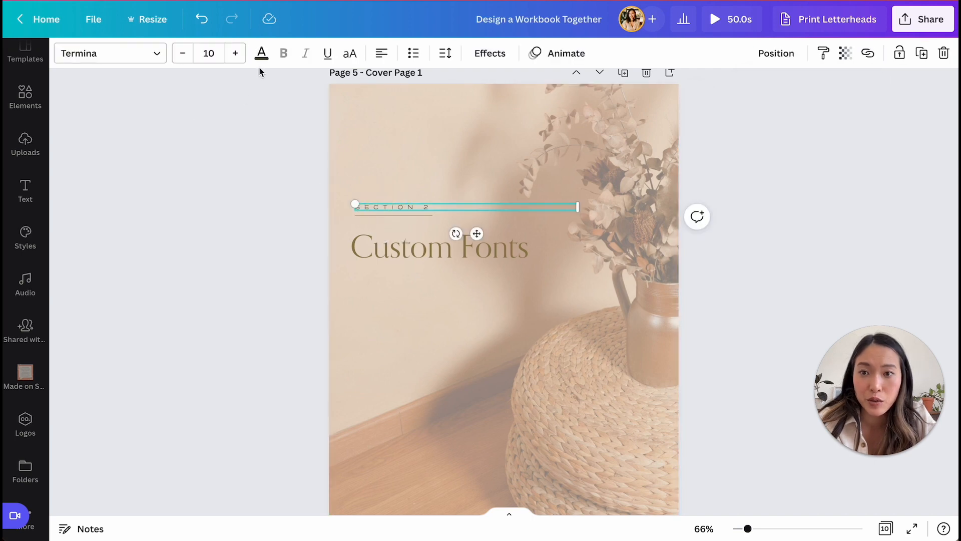
{"action": "left_click", "coordinate": [260, 54]}
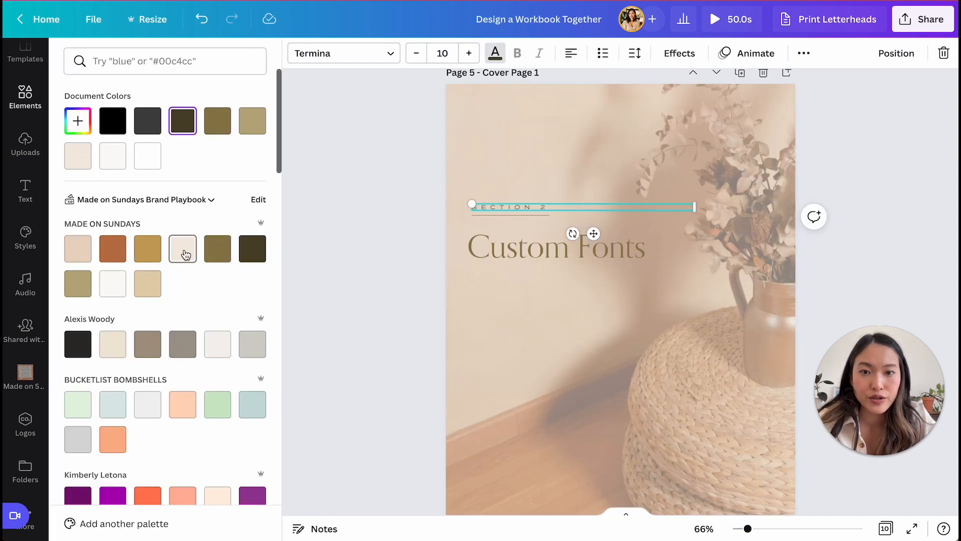
{"action": "left_click", "coordinate": [218, 250]}
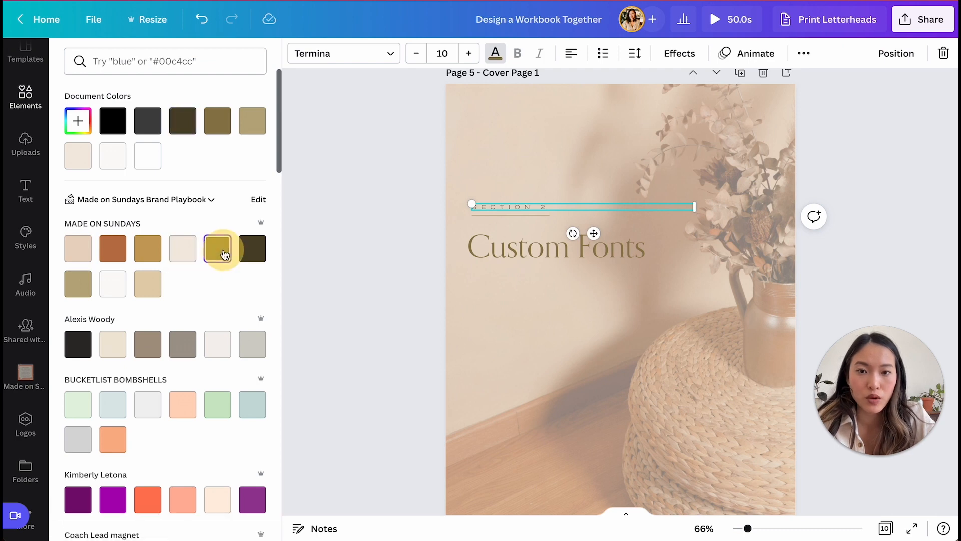
{"action": "left_click", "coordinate": [361, 217]}
{"action": "left_click", "coordinate": [776, 246]}
Step: Review the workbook's section, content and exercise pages for a consistent look
{"action": "scroll", "coordinate": [778, 248], "scroll_direction": "down", "scroll_amount": 3}
{"action": "scroll", "coordinate": [778, 249], "scroll_direction": "up", "scroll_amount": 3}
{"action": "scroll", "coordinate": [779, 248], "scroll_direction": "down", "scroll_amount": 5}
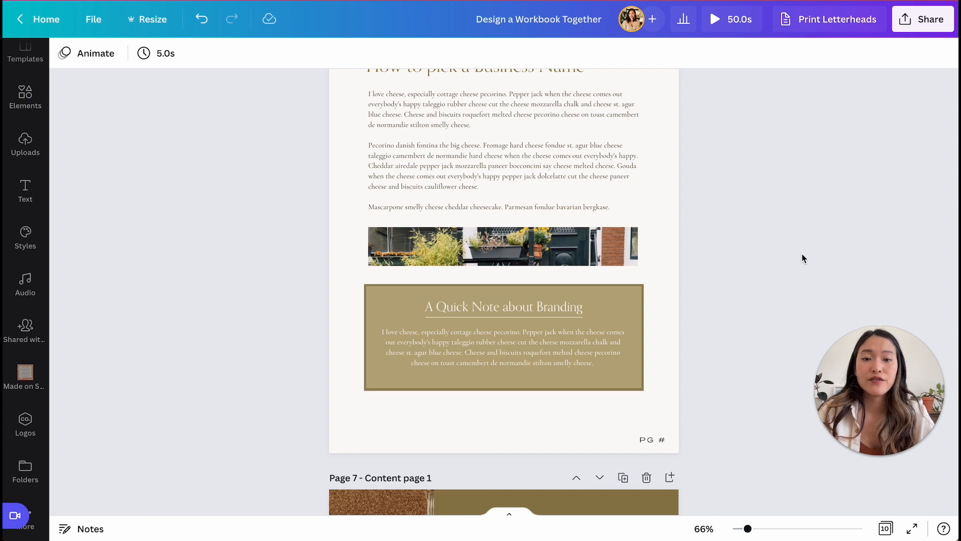
{"action": "scroll", "coordinate": [802, 258], "scroll_direction": "down", "scroll_amount": 12}
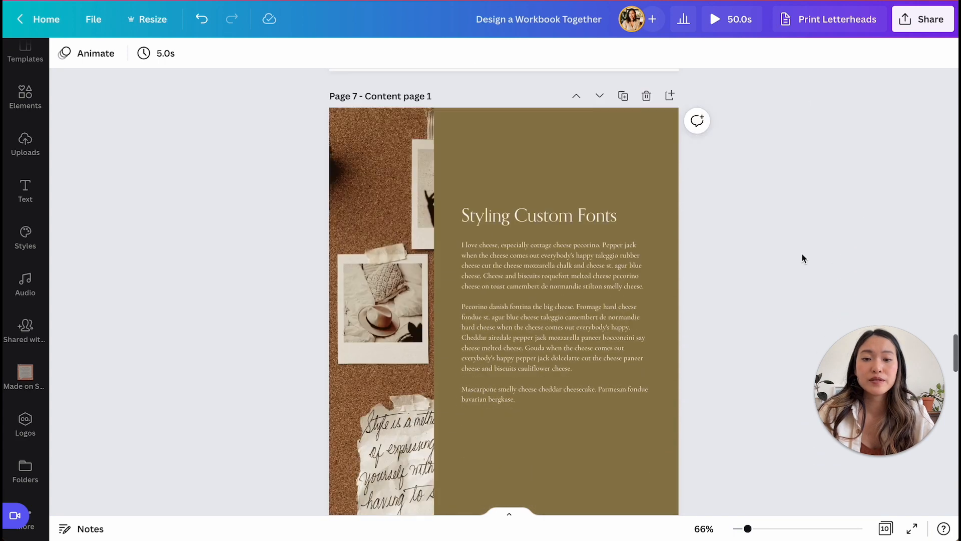
{"action": "scroll", "coordinate": [802, 258], "scroll_direction": "down", "scroll_amount": 5}
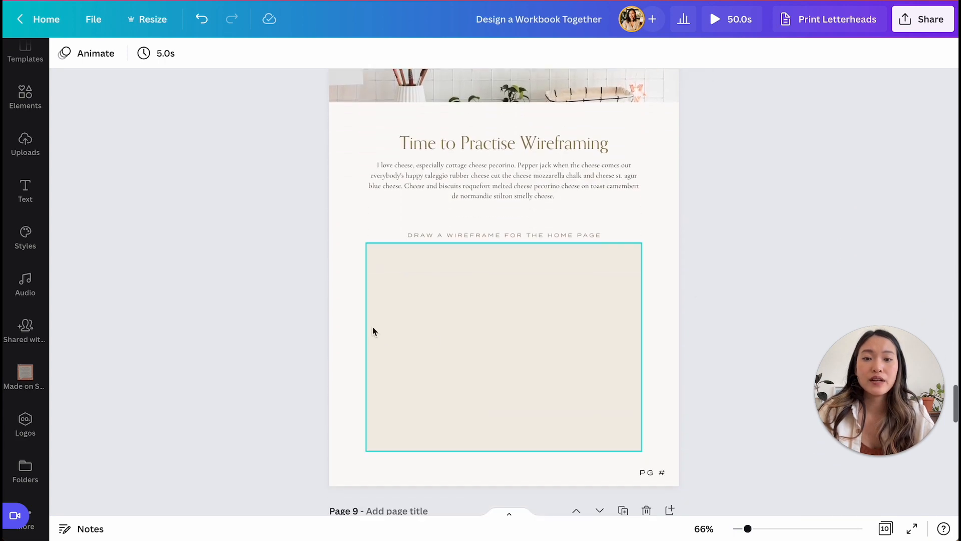
{"action": "scroll", "coordinate": [509, 352], "scroll_direction": "down", "scroll_amount": 2}
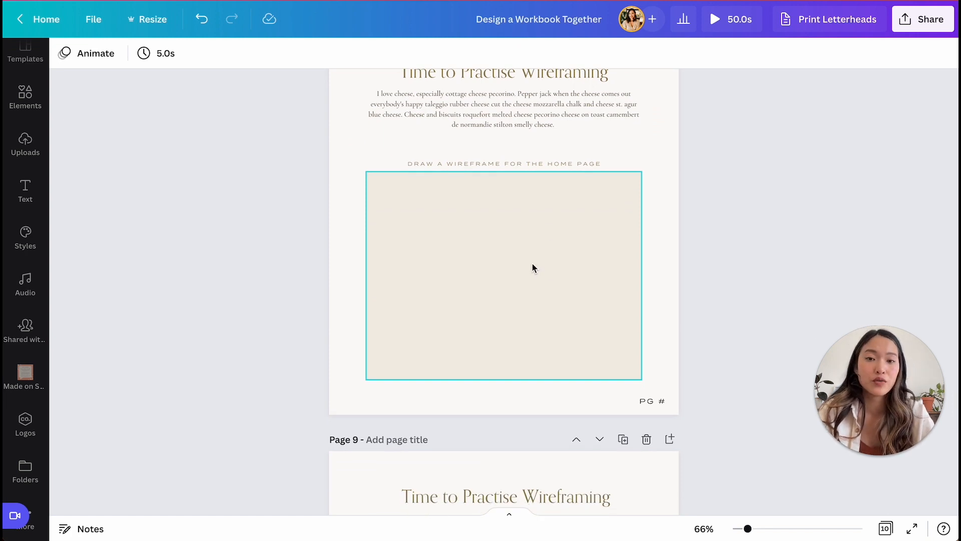
{"action": "scroll", "coordinate": [533, 265], "scroll_direction": "down", "scroll_amount": 9}
{"action": "scroll", "coordinate": [533, 264], "scroll_direction": "up", "scroll_amount": 3}
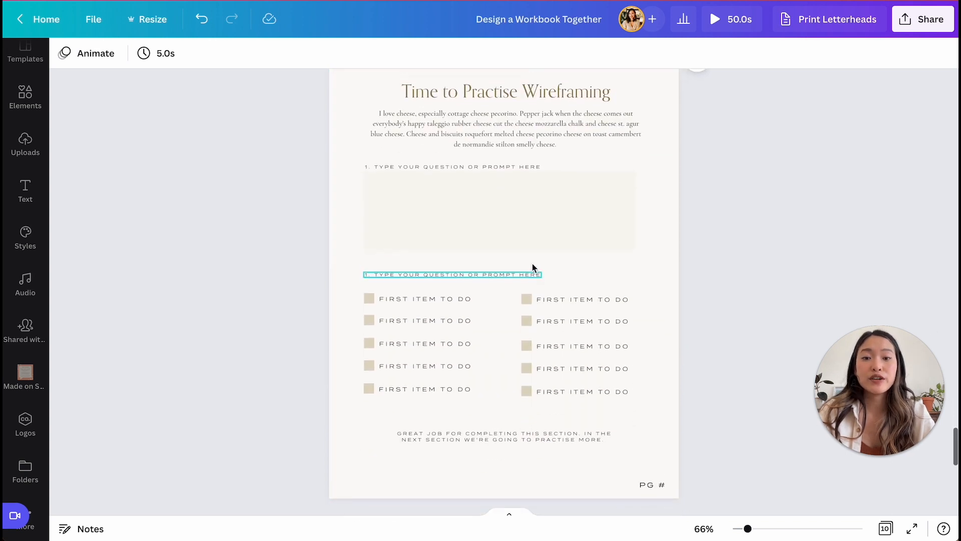
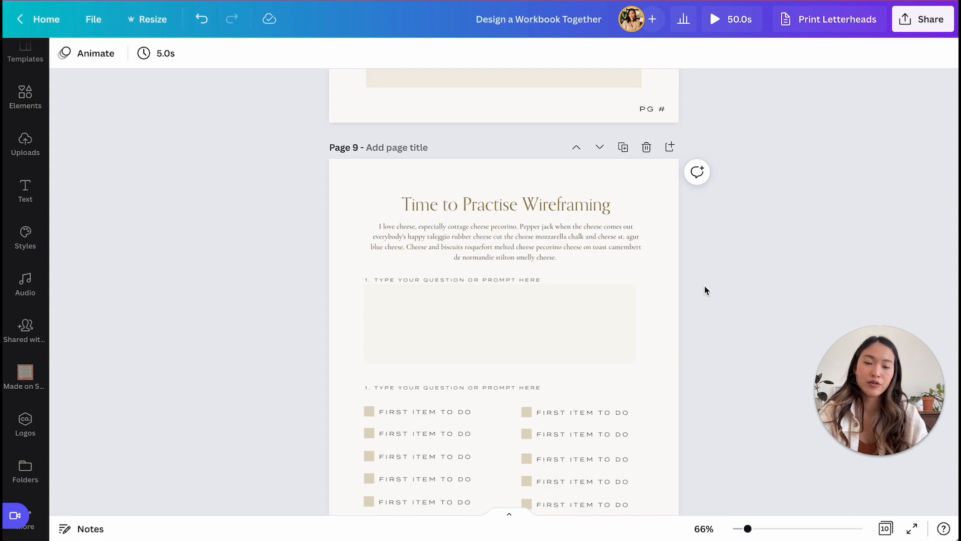
{"action": "scroll", "coordinate": [705, 290], "scroll_direction": "down", "scroll_amount": 15}
{"action": "scroll", "coordinate": [766, 203], "scroll_direction": "up", "scroll_amount": 20}
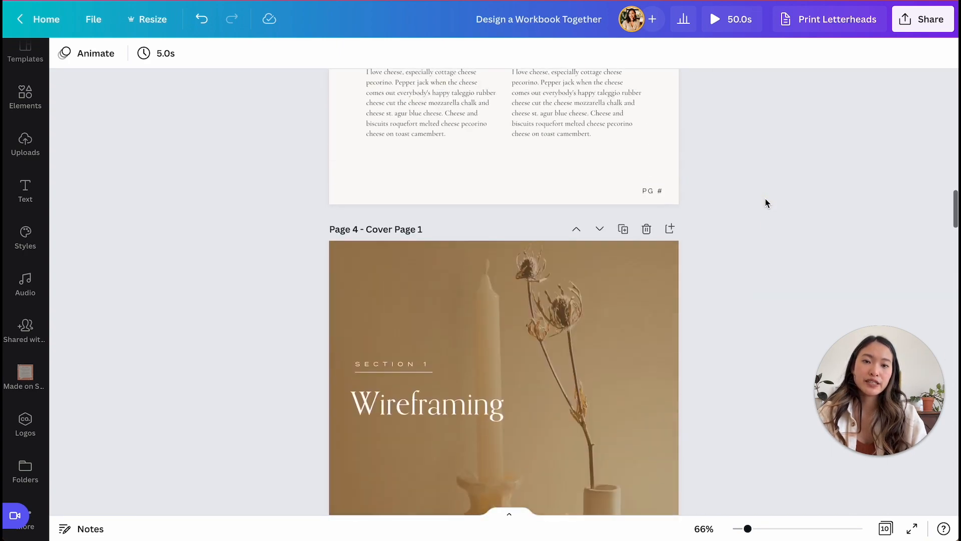
{"action": "scroll", "coordinate": [766, 195], "scroll_direction": "up", "scroll_amount": 5}
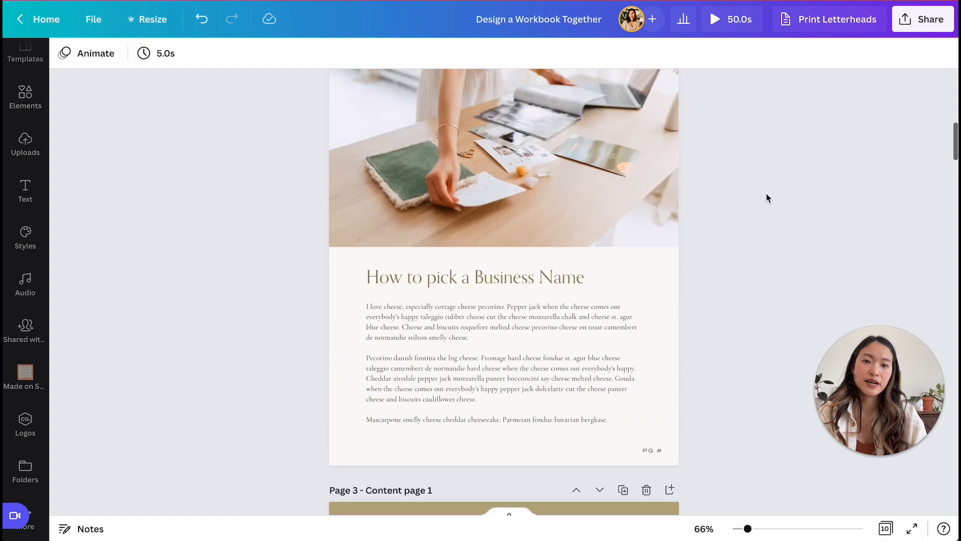
Step: Download all 10 pages of the workbook design as a PDF Standard file
{"action": "left_click", "coordinate": [907, 26]}
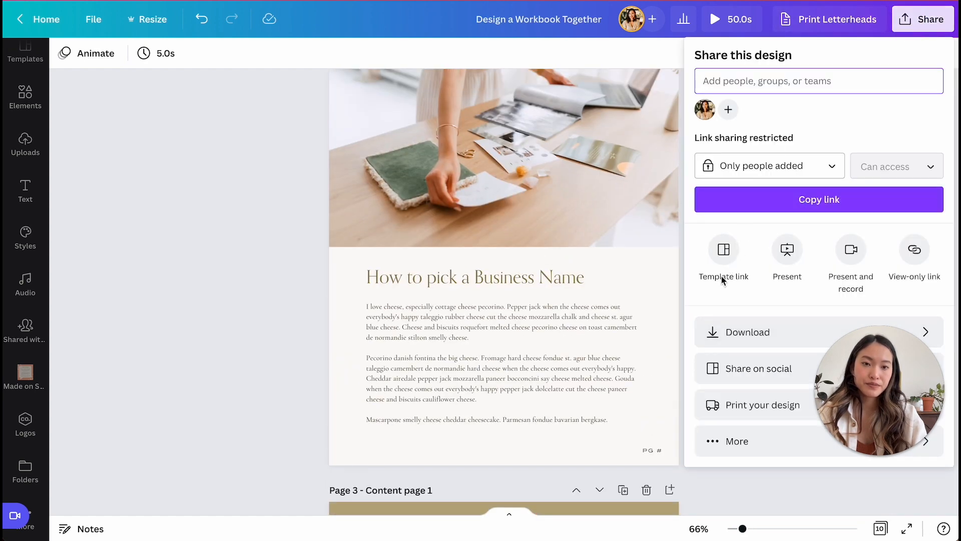
{"action": "left_click", "coordinate": [735, 338]}
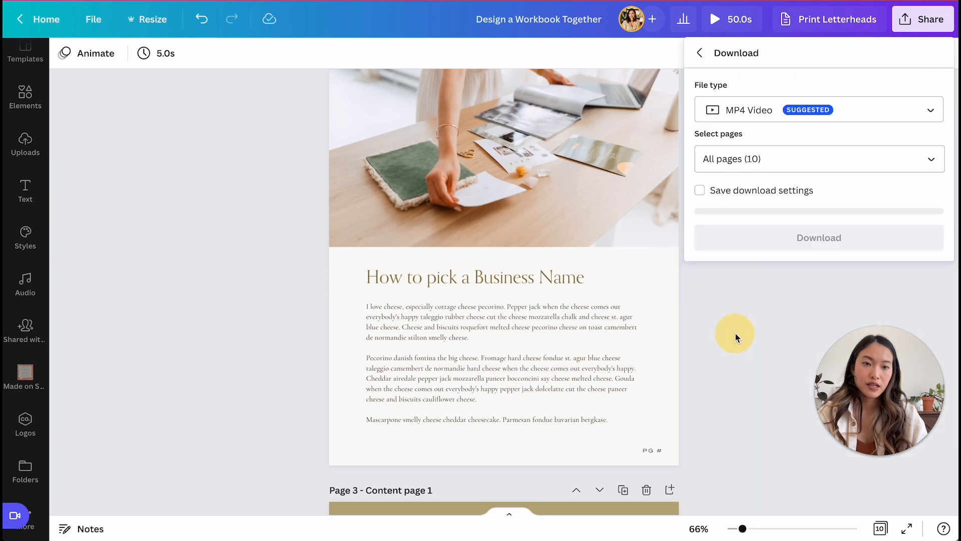
{"action": "left_click", "coordinate": [766, 109]}
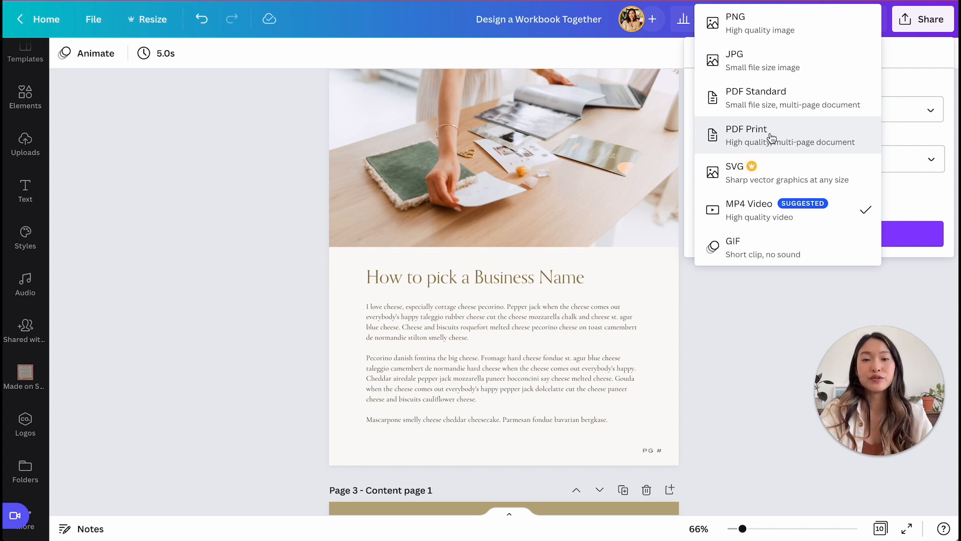
{"action": "left_click", "coordinate": [784, 105]}
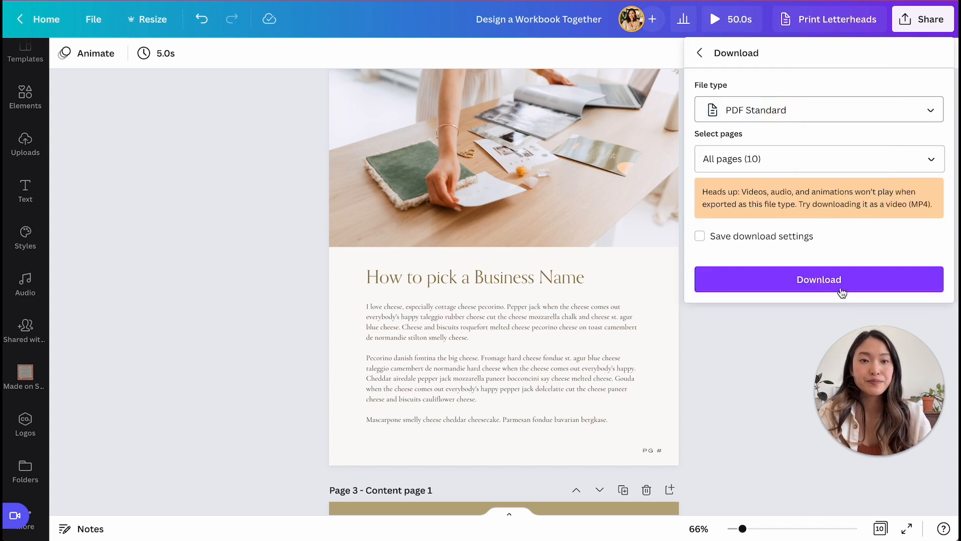
{"action": "left_click", "coordinate": [831, 282]}
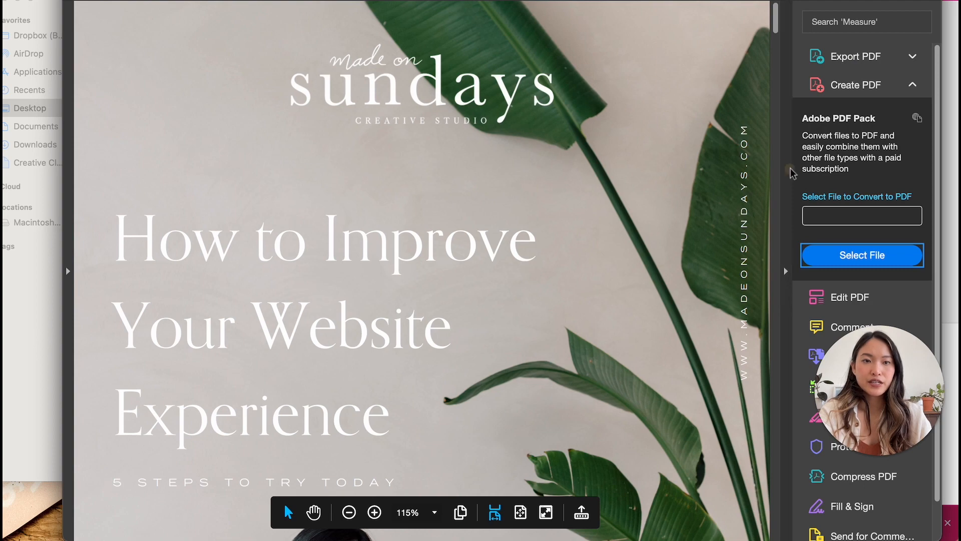
Step: Switch to the exported PDF in Adobe Acrobat and review its cover, content, section and exercise pages
{"action": "scroll", "coordinate": [477, 130], "scroll_direction": "down", "scroll_amount": 5}
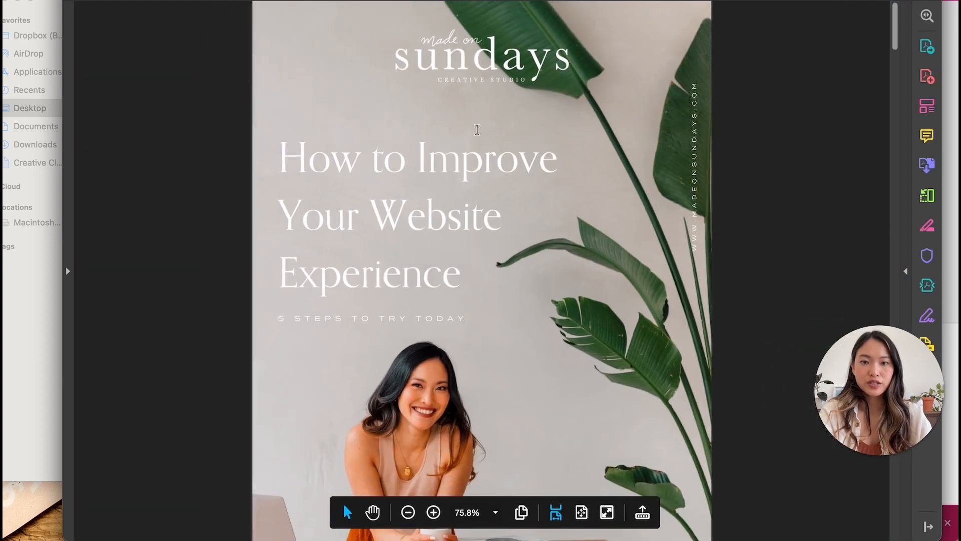
{"action": "scroll", "coordinate": [477, 130], "scroll_direction": "down", "scroll_amount": 3}
{"action": "scroll", "coordinate": [478, 130], "scroll_direction": "up", "scroll_amount": 1}
{"action": "scroll", "coordinate": [477, 130], "scroll_direction": "up", "scroll_amount": 1}
{"action": "scroll", "coordinate": [478, 130], "scroll_direction": "down", "scroll_amount": 10}
{"action": "scroll", "coordinate": [477, 130], "scroll_direction": "down", "scroll_amount": 10}
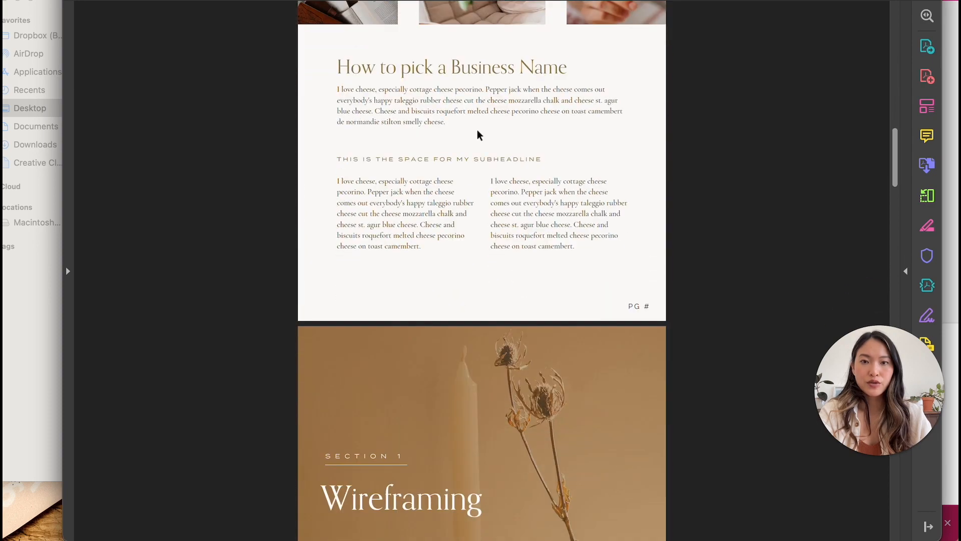
{"action": "scroll", "coordinate": [477, 130], "scroll_direction": "up", "scroll_amount": 5}
{"action": "scroll", "coordinate": [477, 134], "scroll_direction": "down", "scroll_amount": 10}
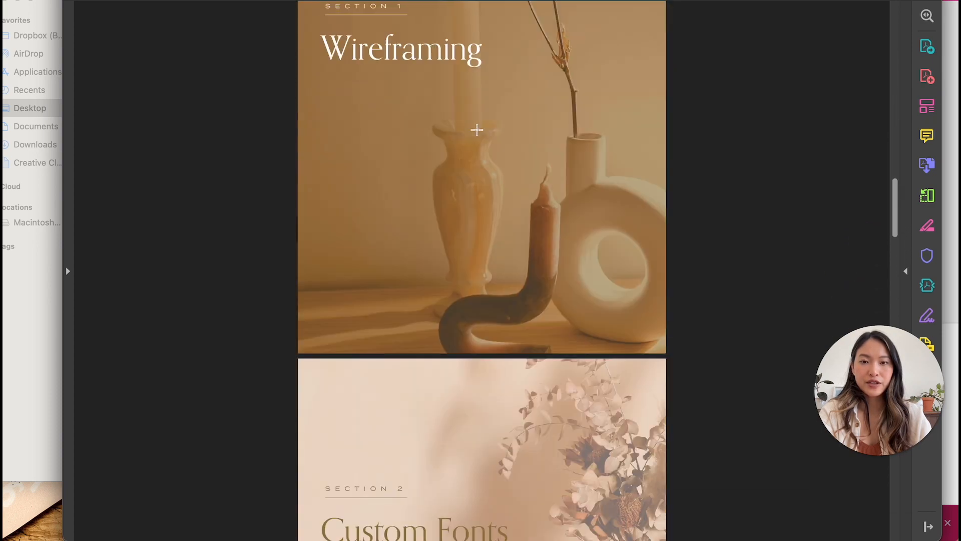
{"action": "scroll", "coordinate": [477, 130], "scroll_direction": "down", "scroll_amount": 20}
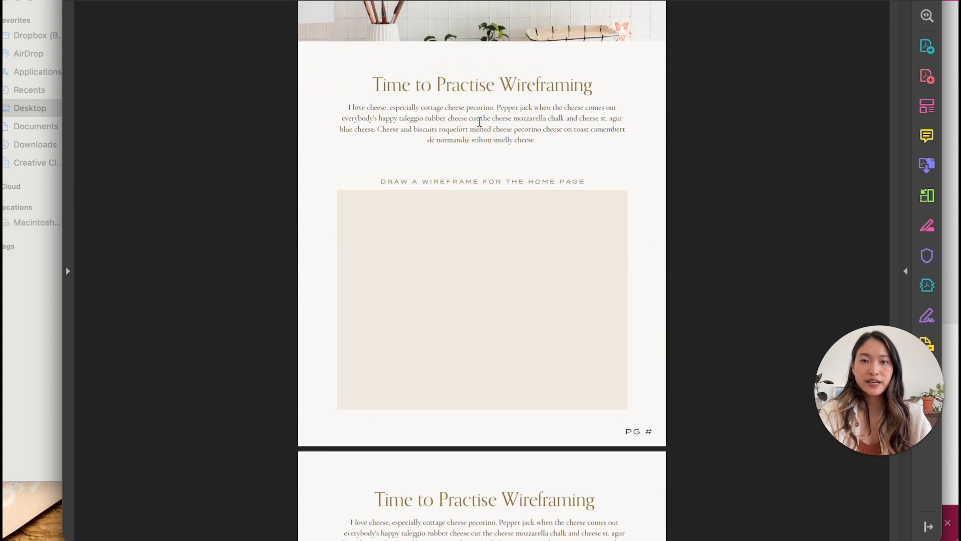
Step: Test whether the home page wireframe box and the to-do list checkboxes in the exported PDF accept input
{"action": "left_click", "coordinate": [447, 295]}
{"action": "left_click", "coordinate": [517, 291]}
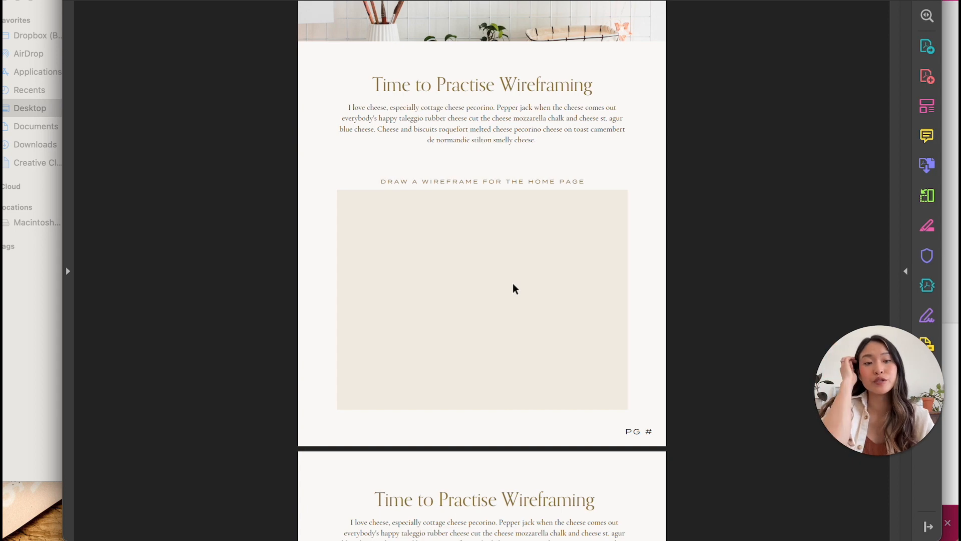
{"action": "left_click", "coordinate": [477, 237]}
{"action": "scroll", "coordinate": [478, 245], "scroll_direction": "down", "scroll_amount": 20}
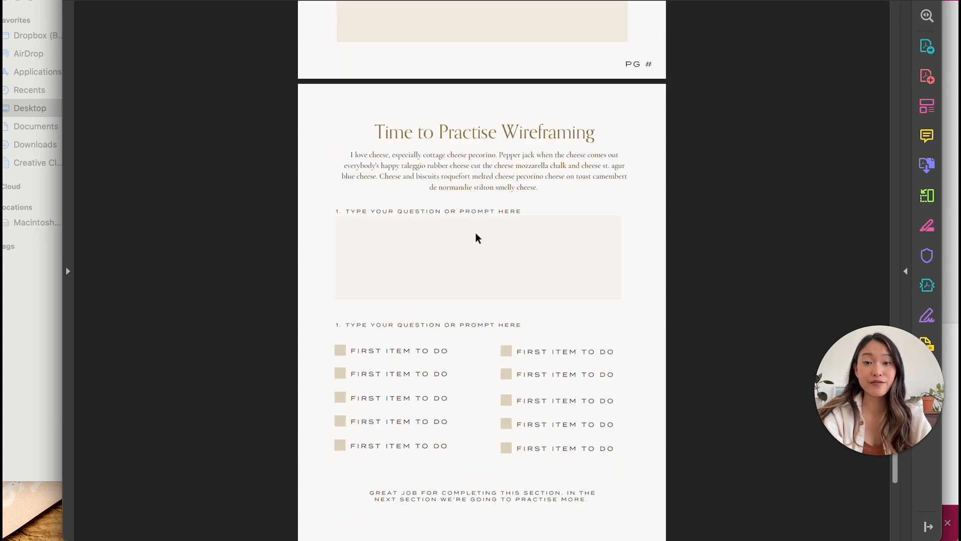
{"action": "scroll", "coordinate": [481, 254], "scroll_direction": "down", "scroll_amount": 3}
{"action": "left_click", "coordinate": [509, 185]}
{"action": "left_click", "coordinate": [507, 214]}
{"action": "left_click", "coordinate": [506, 235]}
{"action": "left_click", "coordinate": [507, 278]}
{"action": "left_click", "coordinate": [507, 259]}
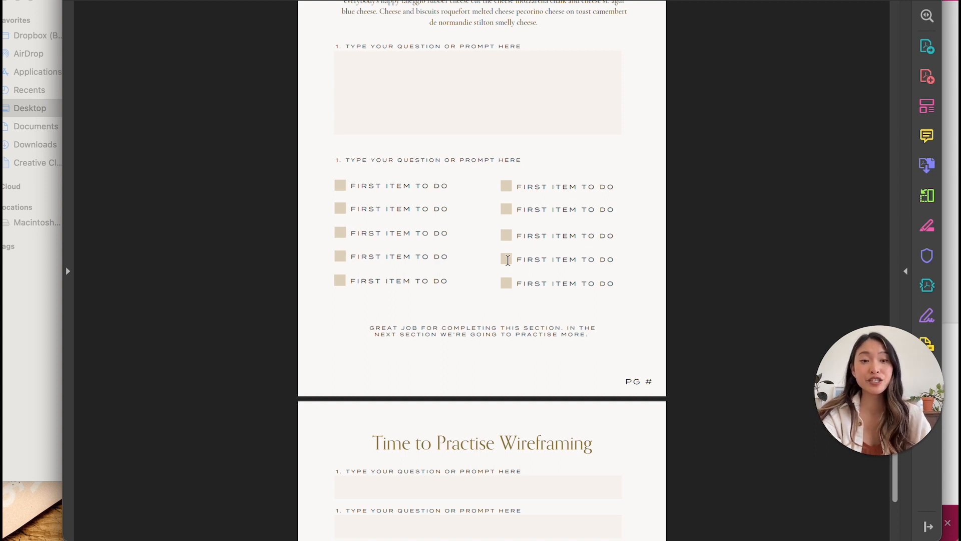
{"action": "left_click", "coordinate": [506, 236]}
{"action": "left_click", "coordinate": [506, 257]}
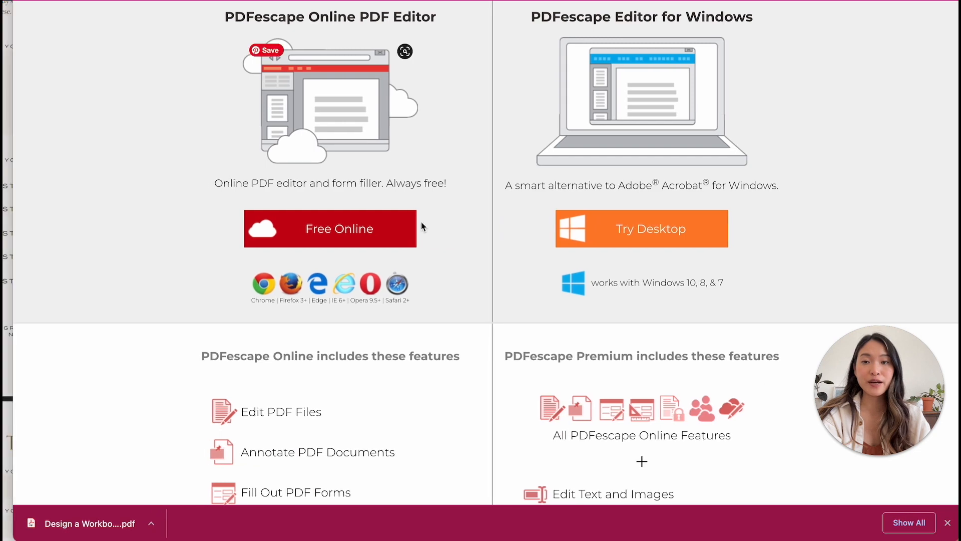
Step: Switch to PDFescape's free online editor and upload "Design a Workbook Together.pdf" from the Desktop
{"action": "scroll", "coordinate": [350, 243], "scroll_direction": "up", "scroll_amount": 2}
{"action": "left_click", "coordinate": [345, 345]}
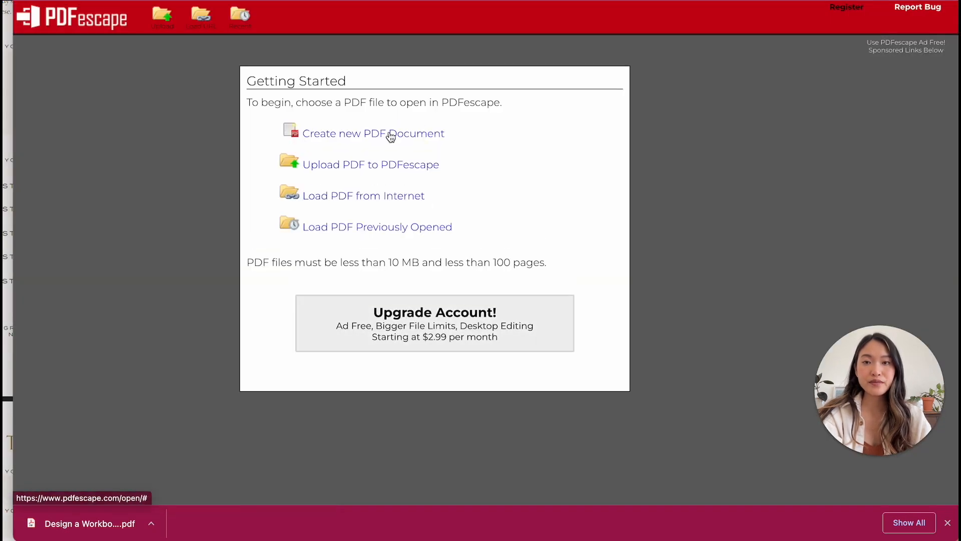
{"action": "left_click", "coordinate": [377, 165]}
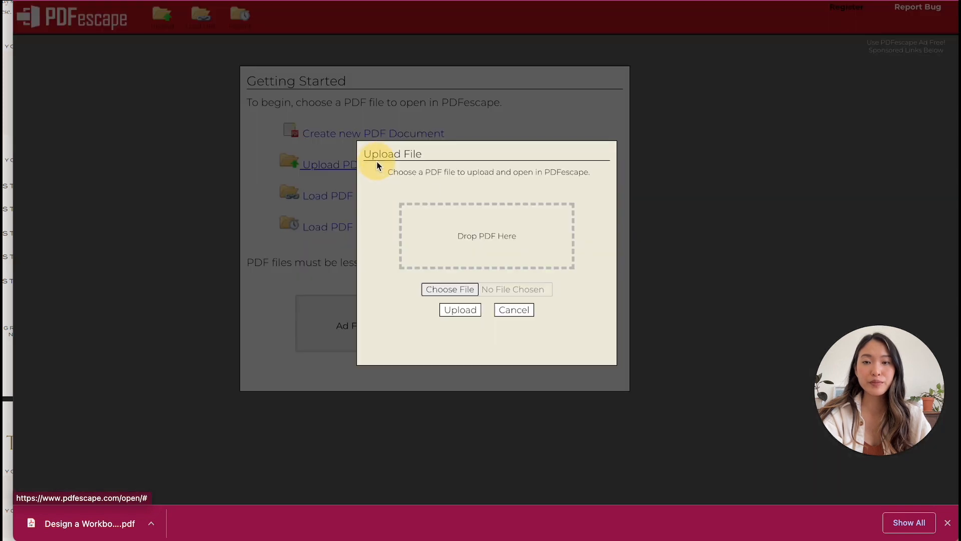
{"action": "left_click_drag", "start_coordinate": [105, 521], "coordinate": [537, 242]}
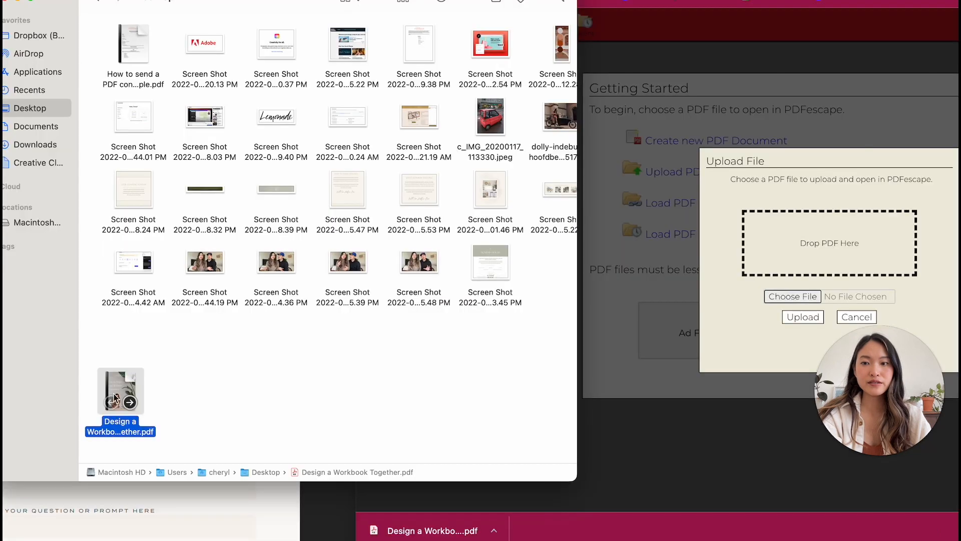
{"action": "left_click_drag", "start_coordinate": [118, 396], "coordinate": [868, 231]}
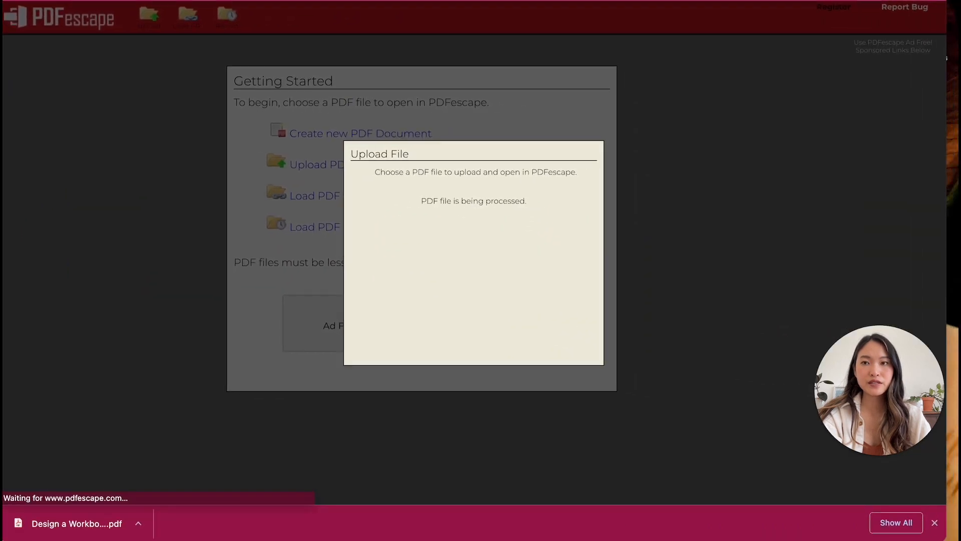
Step: Add a Text Paragraph form field covering the home page wireframe box on page 8
{"action": "scroll", "coordinate": [542, 321], "scroll_direction": "down", "scroll_amount": 20}
{"action": "scroll", "coordinate": [541, 320], "scroll_direction": "down", "scroll_amount": 10}
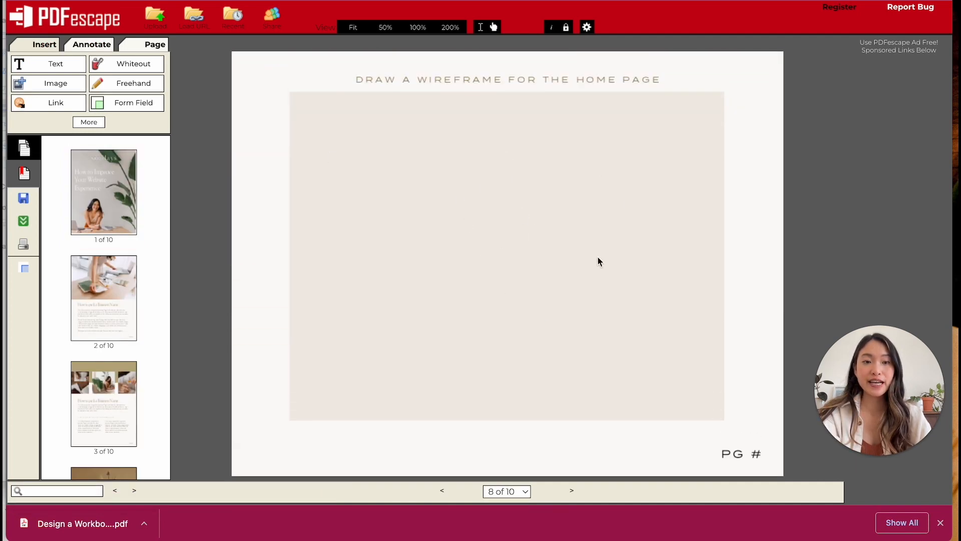
{"action": "left_click", "coordinate": [137, 110]}
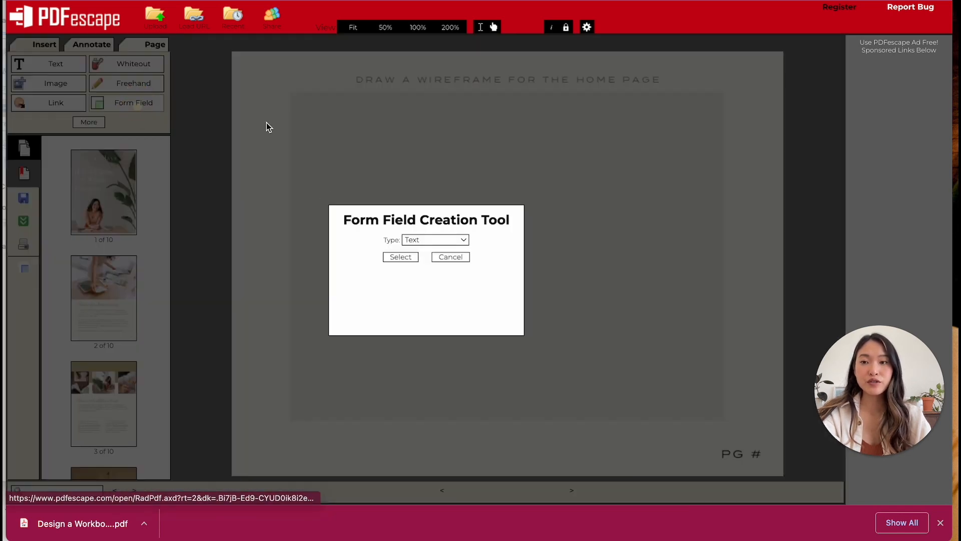
{"action": "left_click", "coordinate": [422, 243]}
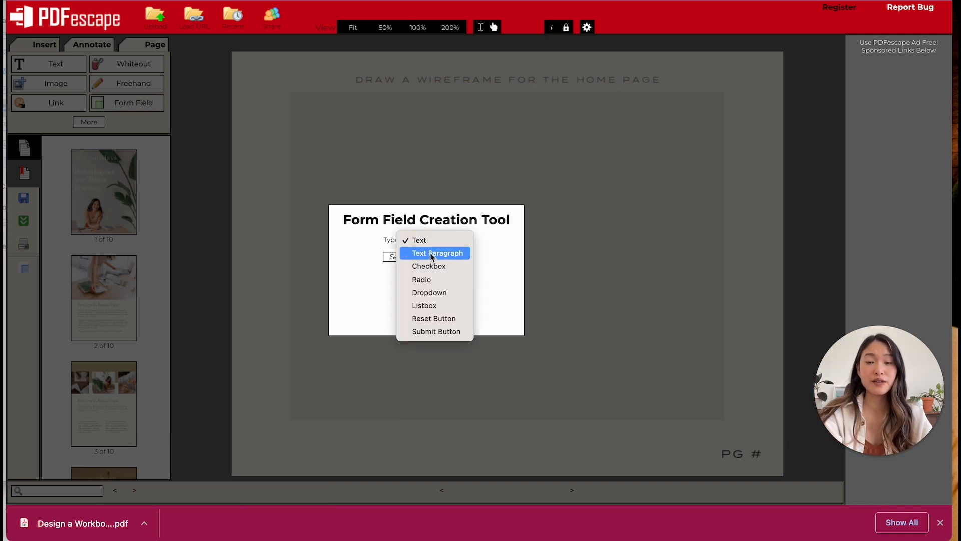
{"action": "left_click", "coordinate": [431, 253]}
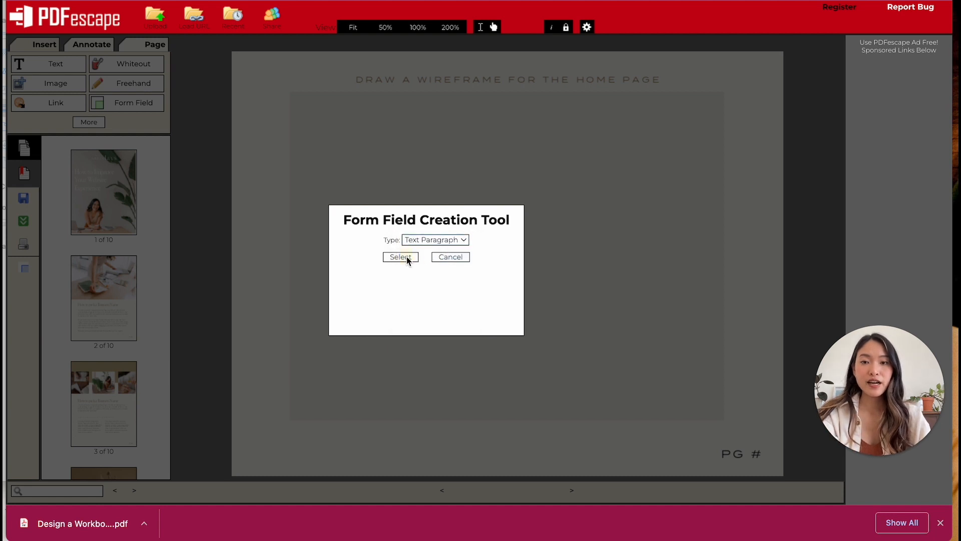
{"action": "left_click", "coordinate": [407, 258]}
{"action": "left_click_drag", "start_coordinate": [293, 106], "coordinate": [726, 435]}
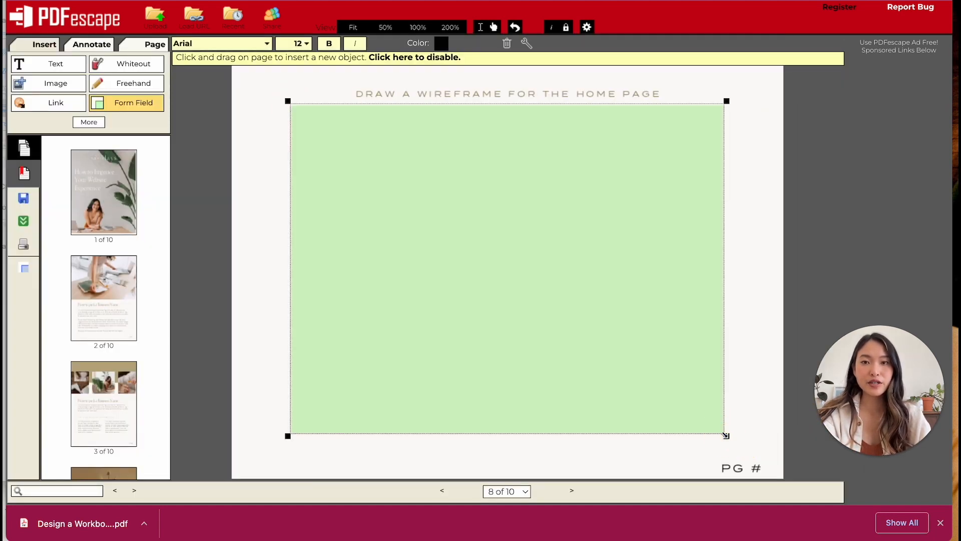
Step: Set the page 8 form field's font to Times New Roman at size 10
{"action": "scroll", "coordinate": [725, 433], "scroll_direction": "down", "scroll_amount": 4}
{"action": "scroll", "coordinate": [724, 436], "scroll_direction": "up", "scroll_amount": 5}
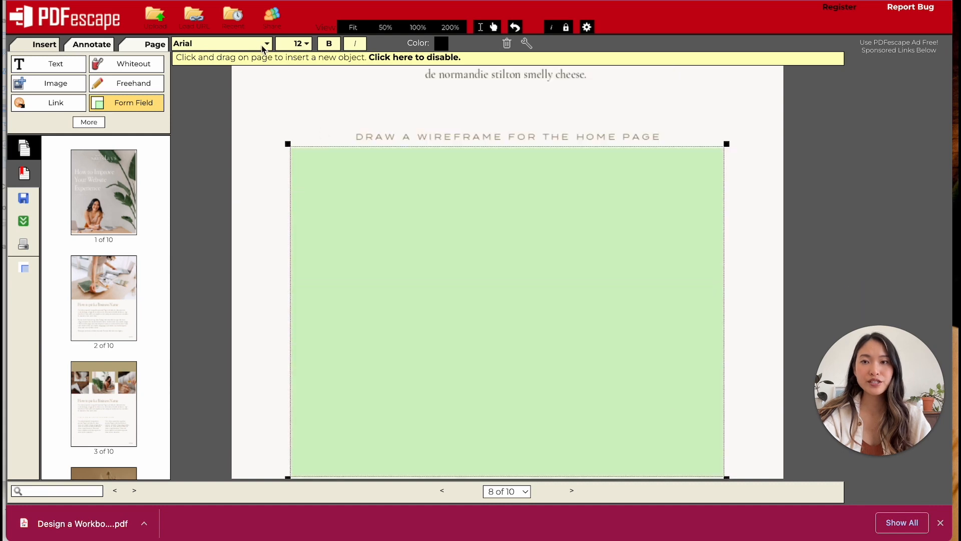
{"action": "left_click", "coordinate": [298, 43]}
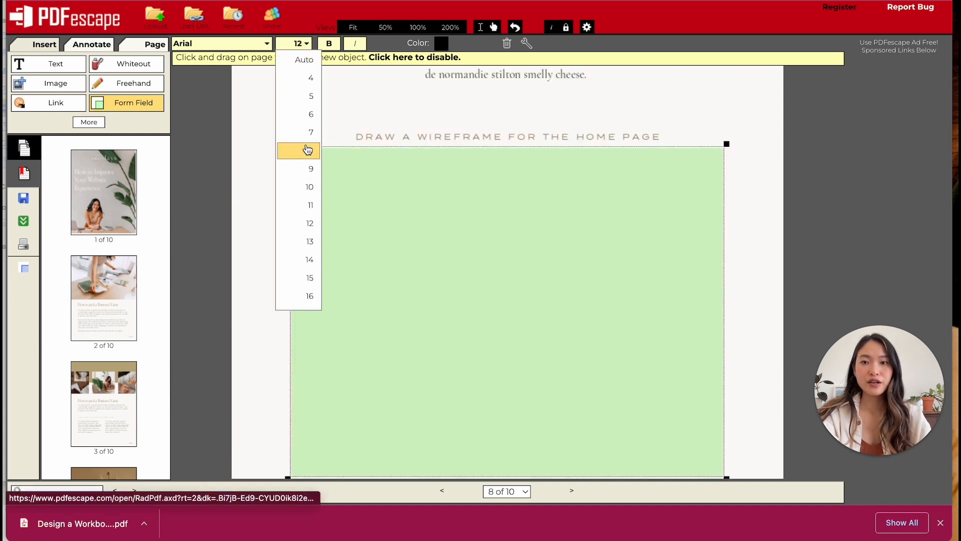
{"action": "left_click", "coordinate": [304, 186]}
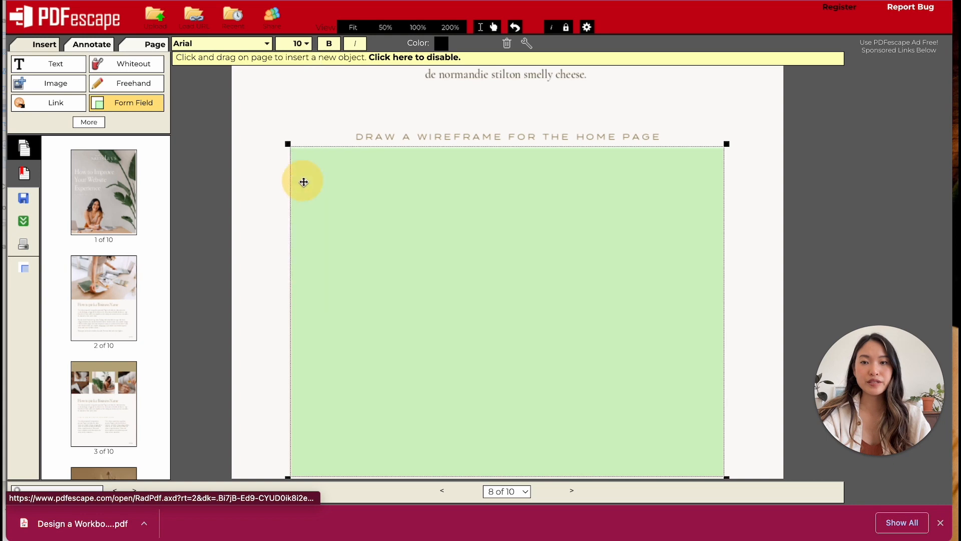
{"action": "left_click", "coordinate": [263, 45]}
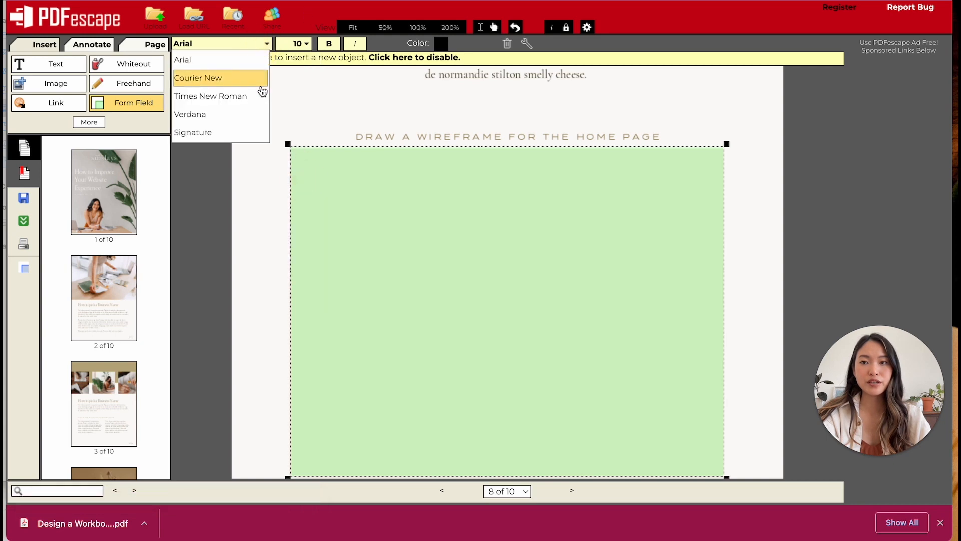
{"action": "left_click", "coordinate": [232, 95]}
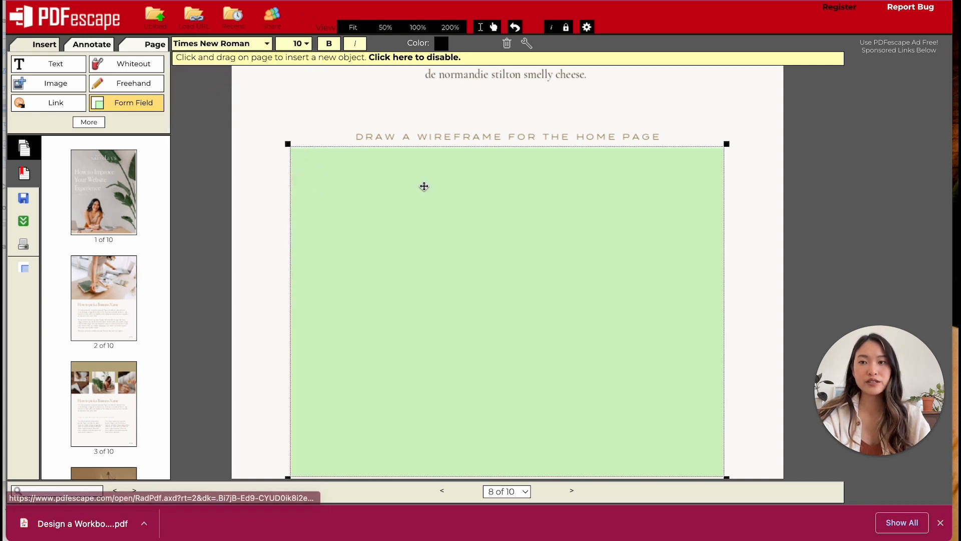
Step: Add a Text Paragraph form field covering the answer box under the first question prompt on page 9
{"action": "scroll", "coordinate": [424, 186], "scroll_direction": "down", "scroll_amount": 10}
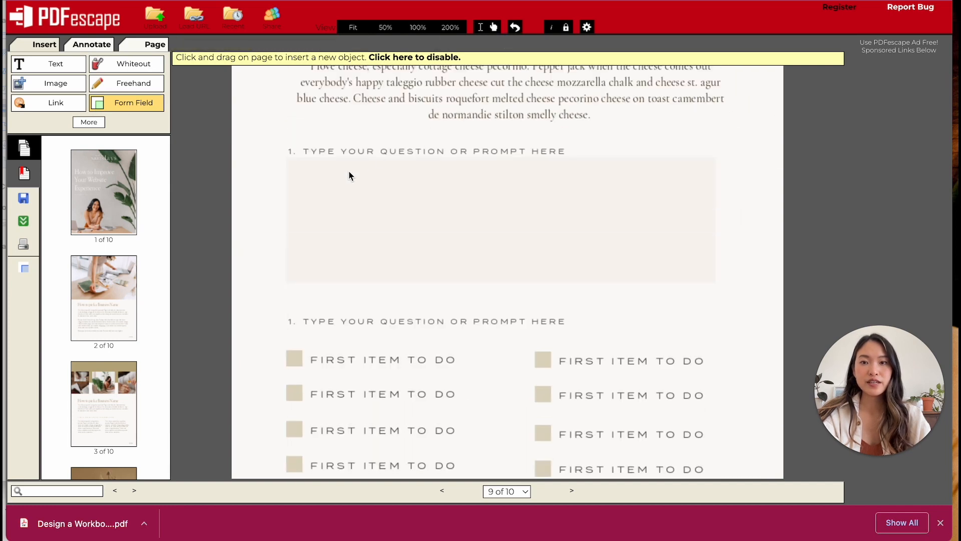
{"action": "scroll", "coordinate": [326, 176], "scroll_direction": "up", "scroll_amount": 1}
{"action": "left_click", "coordinate": [128, 108]}
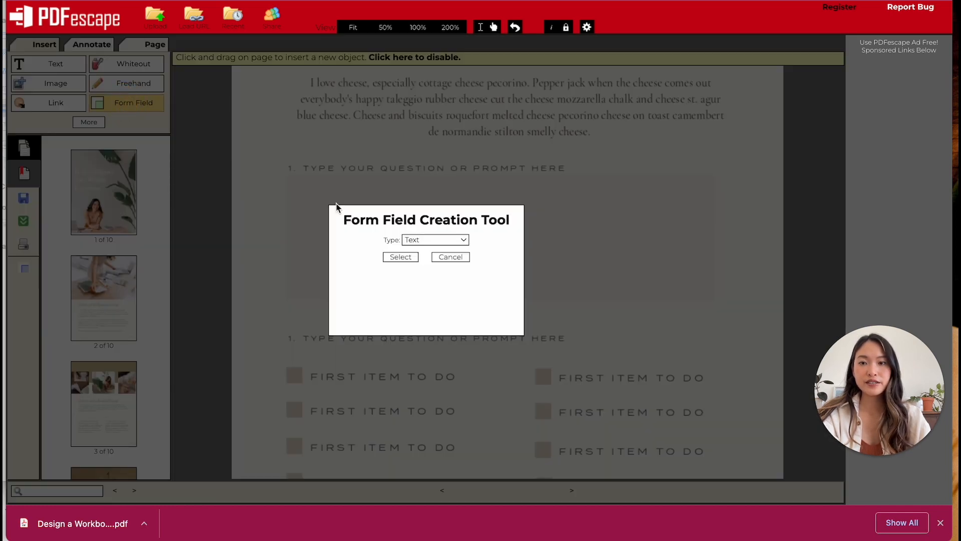
{"action": "left_click", "coordinate": [424, 244]}
{"action": "left_click", "coordinate": [426, 254]}
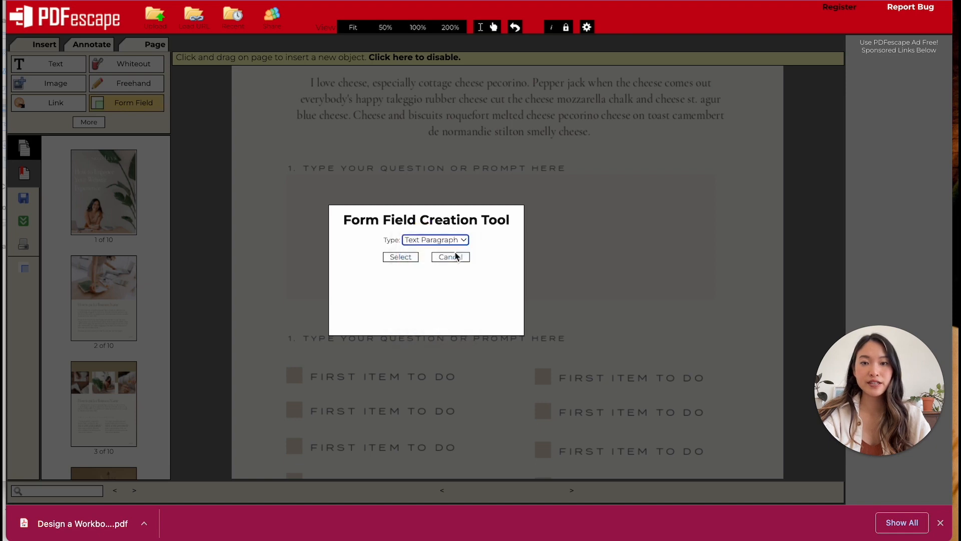
{"action": "left_click", "coordinate": [400, 257]}
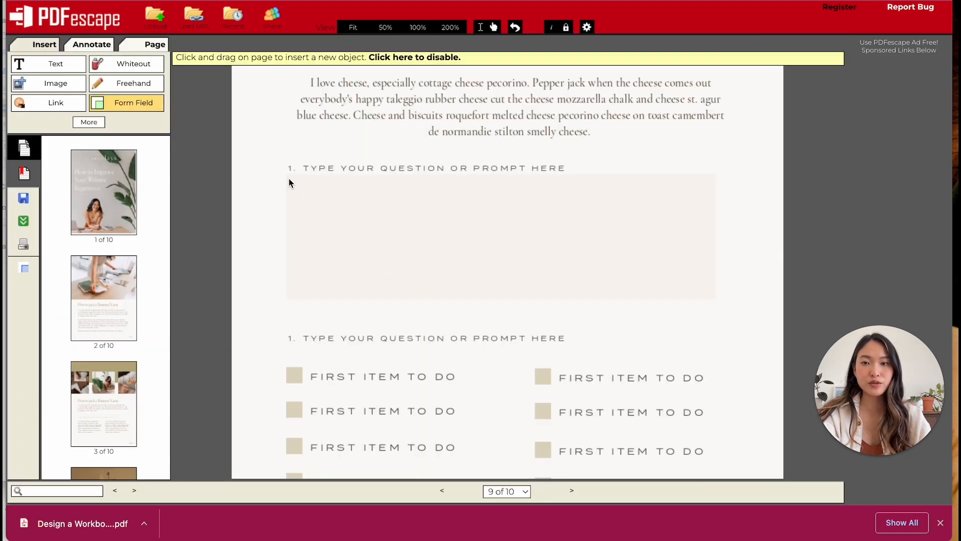
{"action": "left_click_drag", "start_coordinate": [287, 175], "coordinate": [716, 300]}
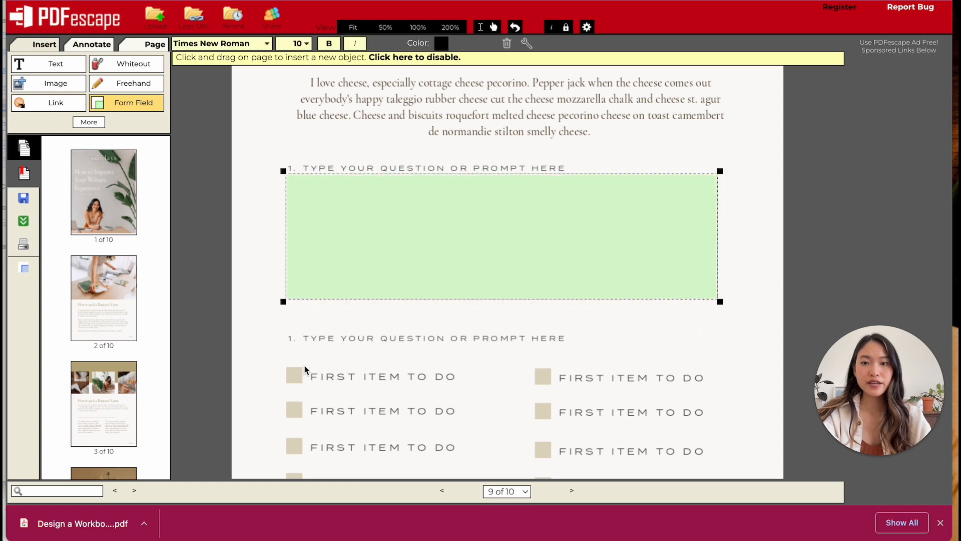
Step: Add Checkbox form fields over all ten to-do squares in the page 9 checklist
{"action": "scroll", "coordinate": [304, 369], "scroll_direction": "down", "scroll_amount": 5}
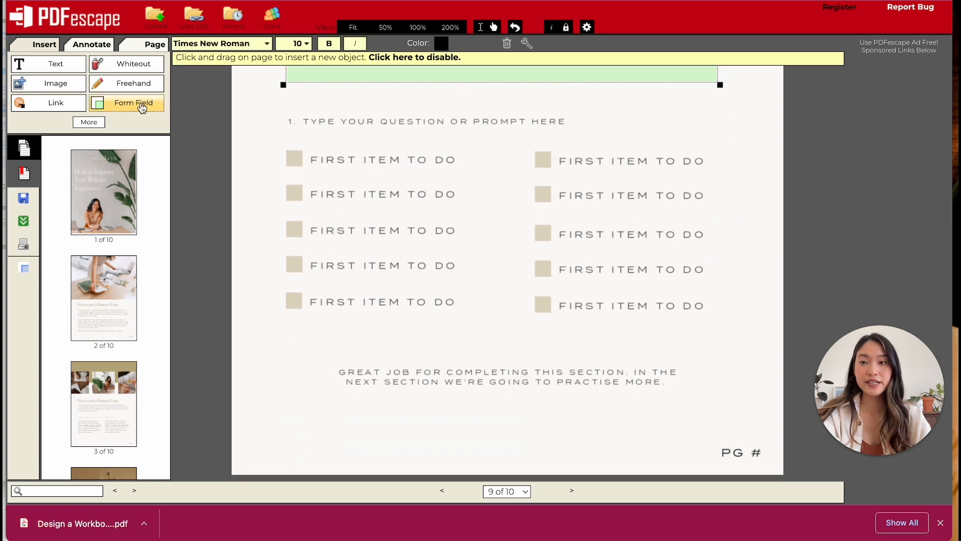
{"action": "left_click", "coordinate": [143, 105]}
{"action": "left_click", "coordinate": [420, 243]}
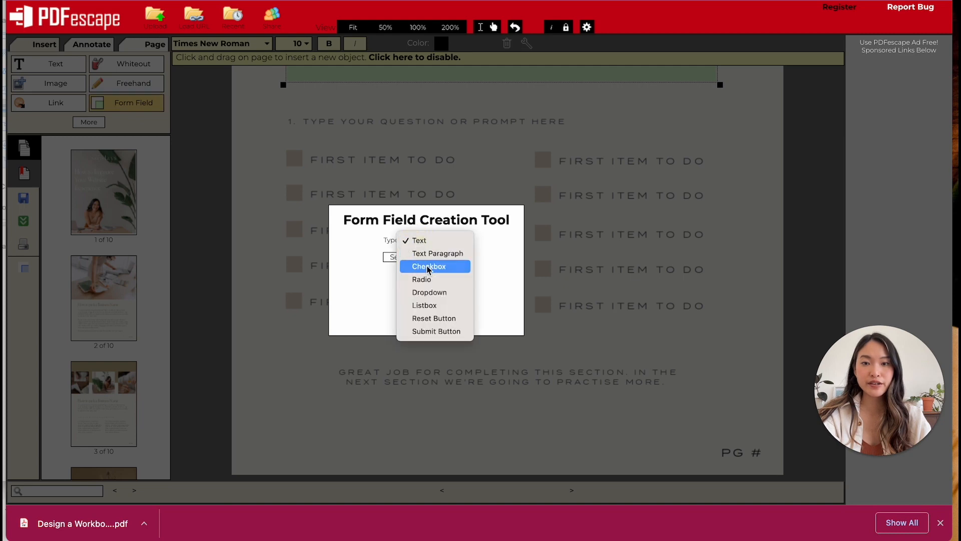
{"action": "left_click", "coordinate": [409, 245]}
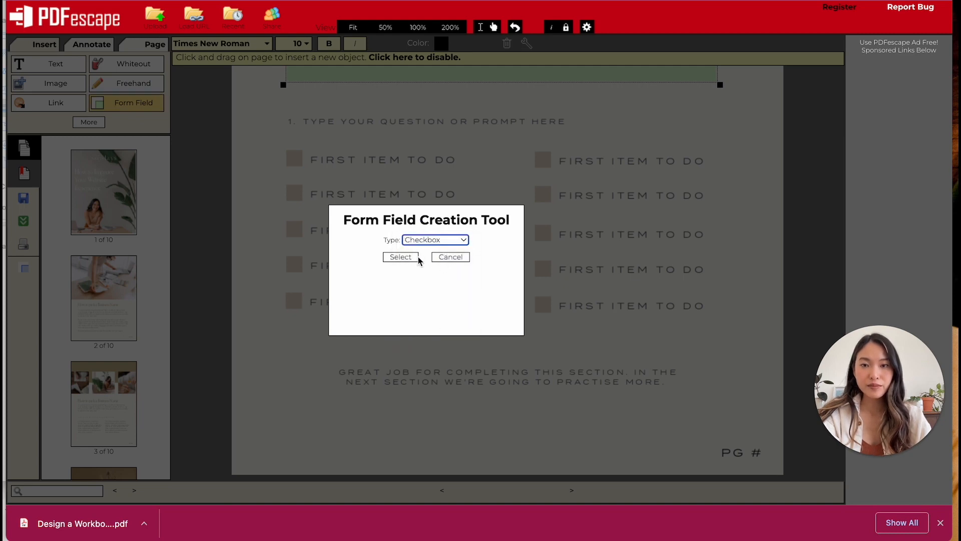
{"action": "left_click", "coordinate": [403, 257]}
{"action": "left_click_drag", "start_coordinate": [287, 149], "coordinate": [290, 225]}
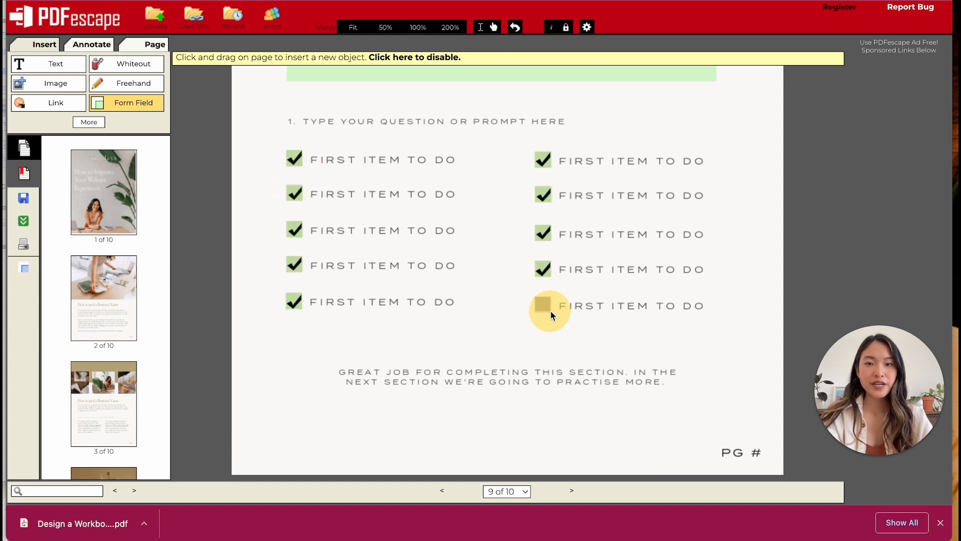
{"action": "left_click_drag", "start_coordinate": [551, 311], "coordinate": [554, 315]}
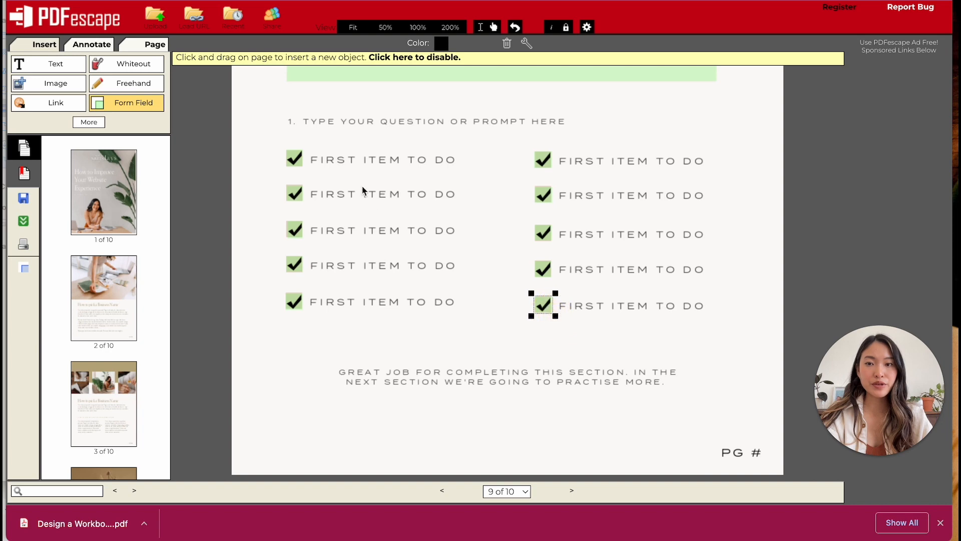
Step: Clear the default check marks from all ten page 9 checkbox fields
{"action": "left_click", "coordinate": [294, 157]}
{"action": "left_click", "coordinate": [298, 191]}
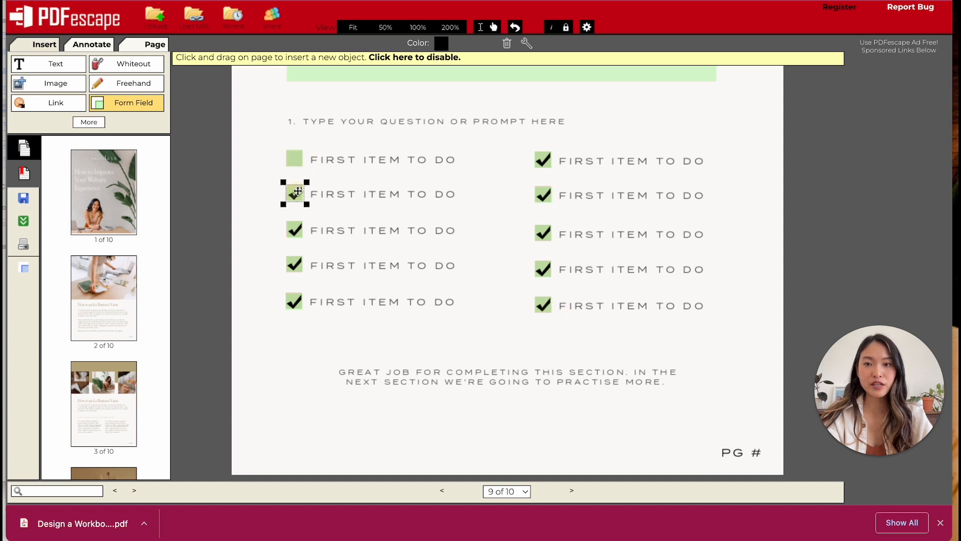
{"action": "left_click", "coordinate": [295, 229]}
{"action": "left_click", "coordinate": [296, 264]}
{"action": "left_click", "coordinate": [295, 301]}
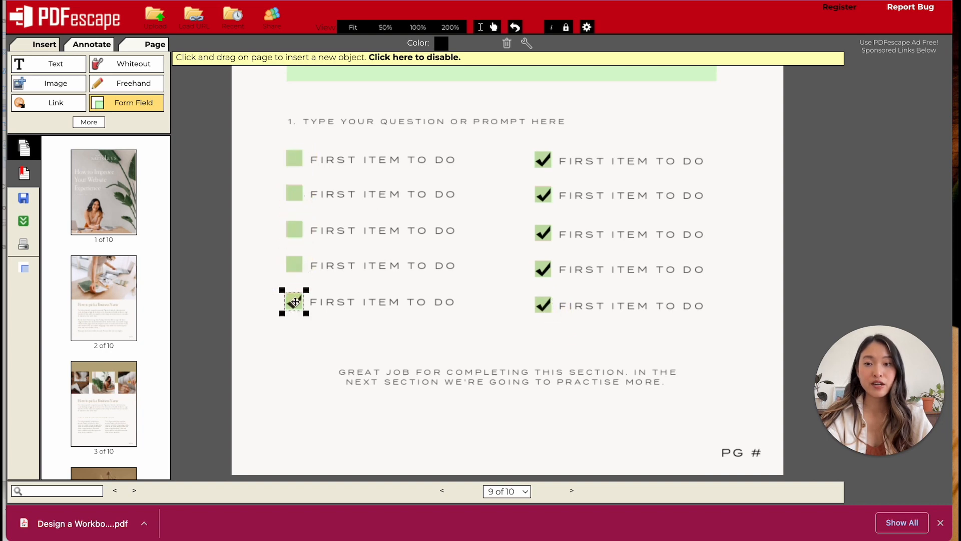
{"action": "left_click", "coordinate": [543, 160]}
{"action": "left_click", "coordinate": [546, 193]}
{"action": "left_click", "coordinate": [545, 232]}
{"action": "left_click", "coordinate": [544, 268]}
{"action": "left_click", "coordinate": [544, 304]}
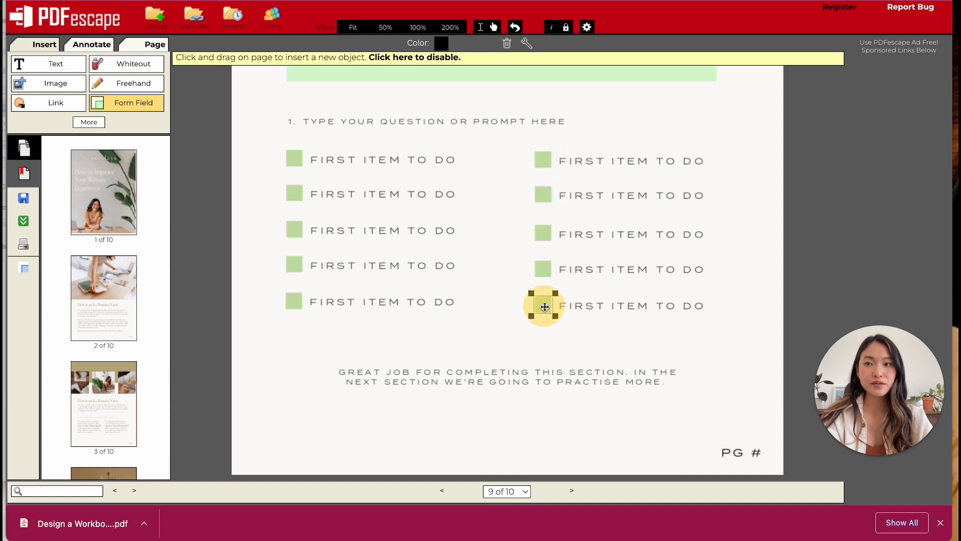
Step: Add single-line Text form fields over the first three answer boxes on page 10
{"action": "scroll", "coordinate": [543, 307], "scroll_direction": "down", "scroll_amount": 6}
{"action": "scroll", "coordinate": [544, 307], "scroll_direction": "down", "scroll_amount": 3}
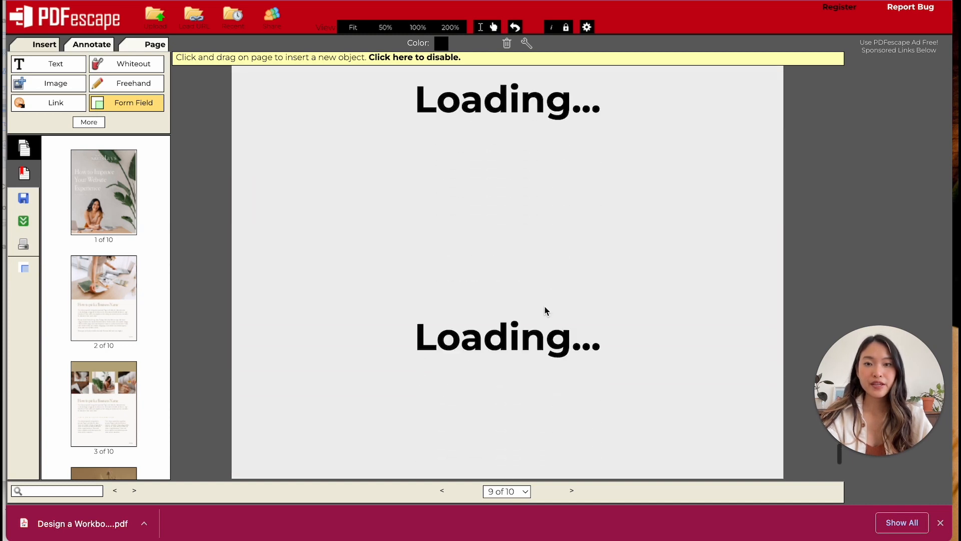
{"action": "scroll", "coordinate": [545, 306], "scroll_direction": "up", "scroll_amount": 1}
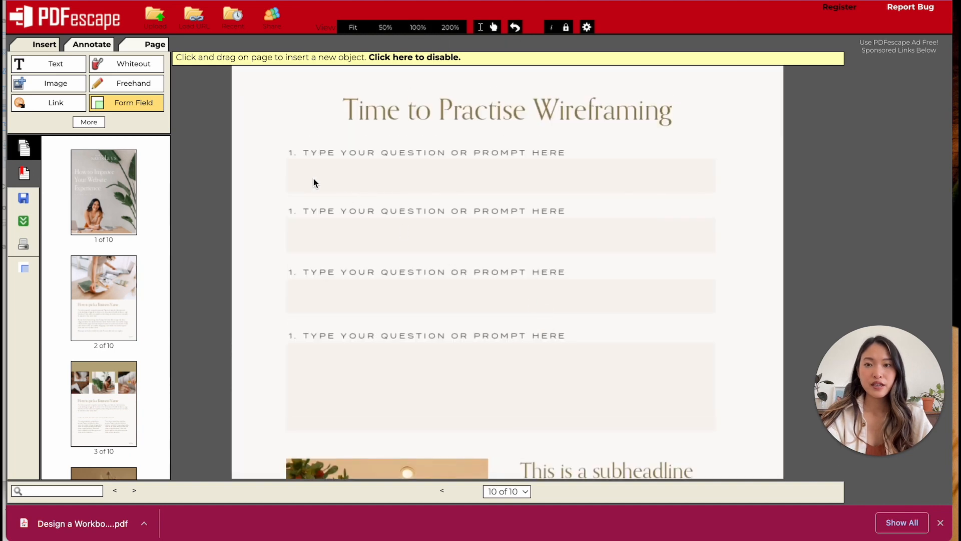
{"action": "left_click", "coordinate": [127, 104]}
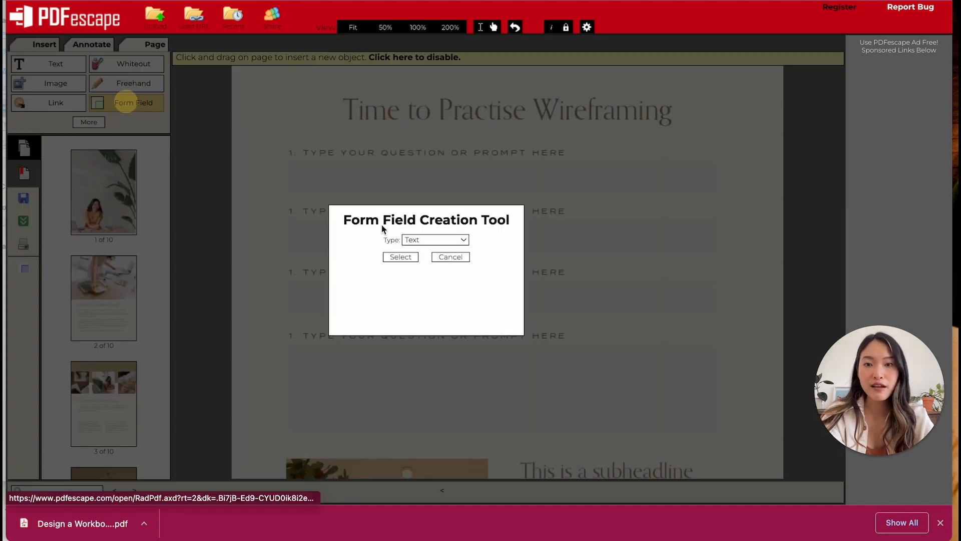
{"action": "left_click", "coordinate": [419, 240]}
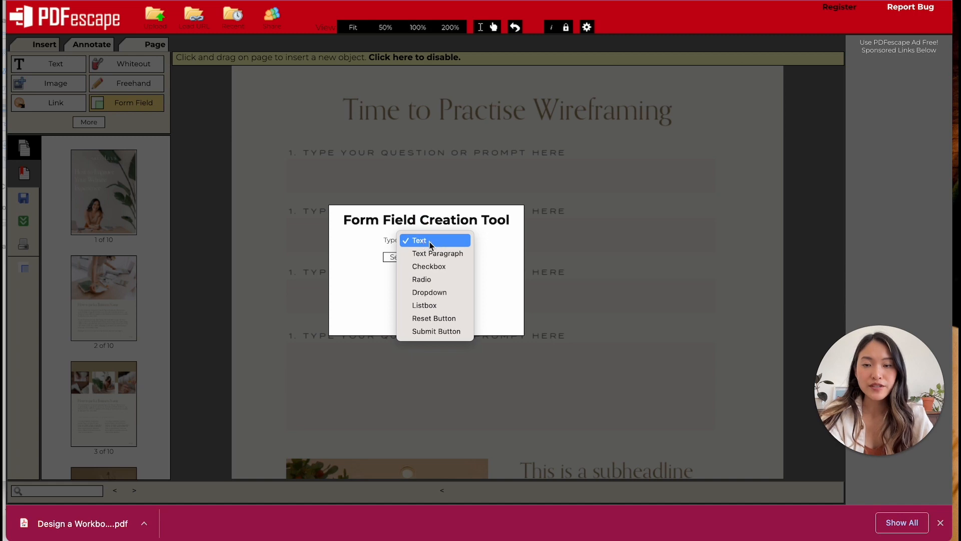
{"action": "left_click", "coordinate": [424, 242]}
{"action": "left_click", "coordinate": [400, 257]}
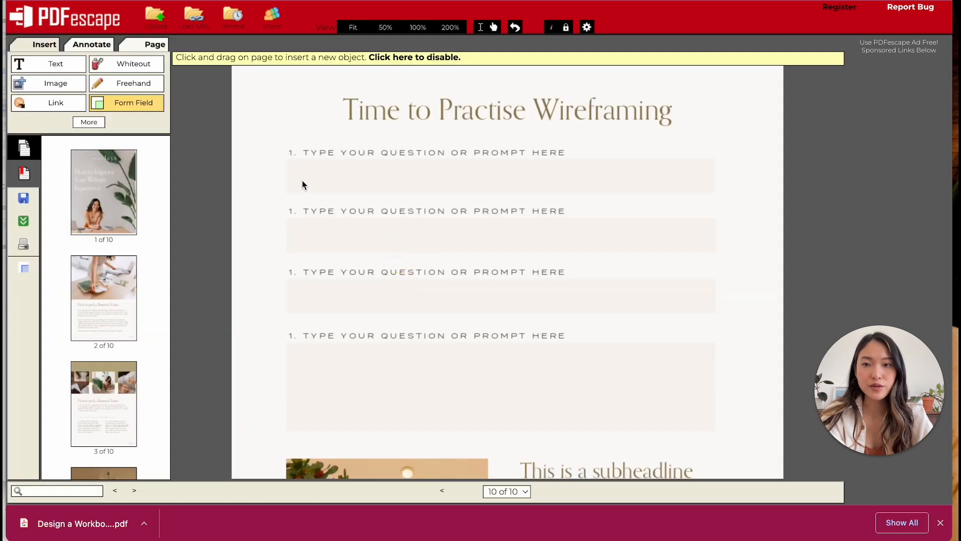
{"action": "left_click_drag", "start_coordinate": [286, 159], "coordinate": [706, 193]}
{"action": "left_click_drag", "start_coordinate": [285, 219], "coordinate": [708, 251]}
{"action": "left_click_drag", "start_coordinate": [286, 279], "coordinate": [716, 314]}
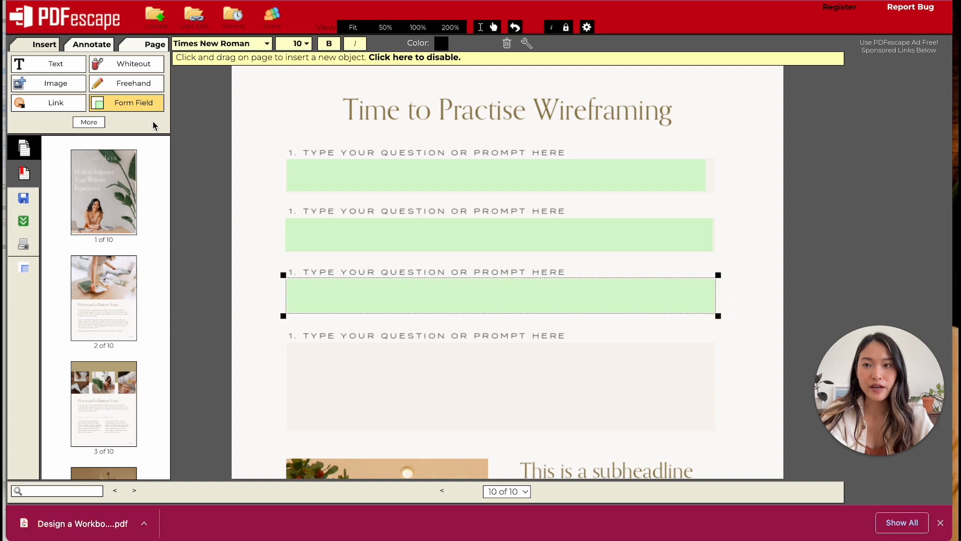
Step: Add a Text Paragraph form field covering the large fourth answer box on page 10
{"action": "left_click", "coordinate": [144, 105]}
{"action": "left_click", "coordinate": [423, 241]}
{"action": "left_click", "coordinate": [421, 252]}
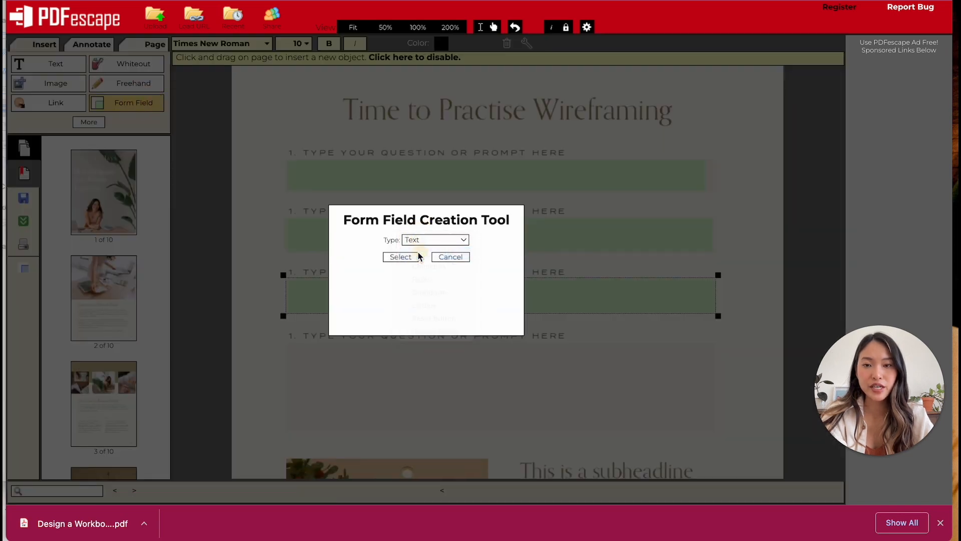
{"action": "left_click", "coordinate": [402, 257]}
{"action": "left_click_drag", "start_coordinate": [288, 346], "coordinate": [716, 432]}
Step: Save the fillable workbook and download it as a PDF
{"action": "scroll", "coordinate": [716, 432], "scroll_direction": "down", "scroll_amount": 6}
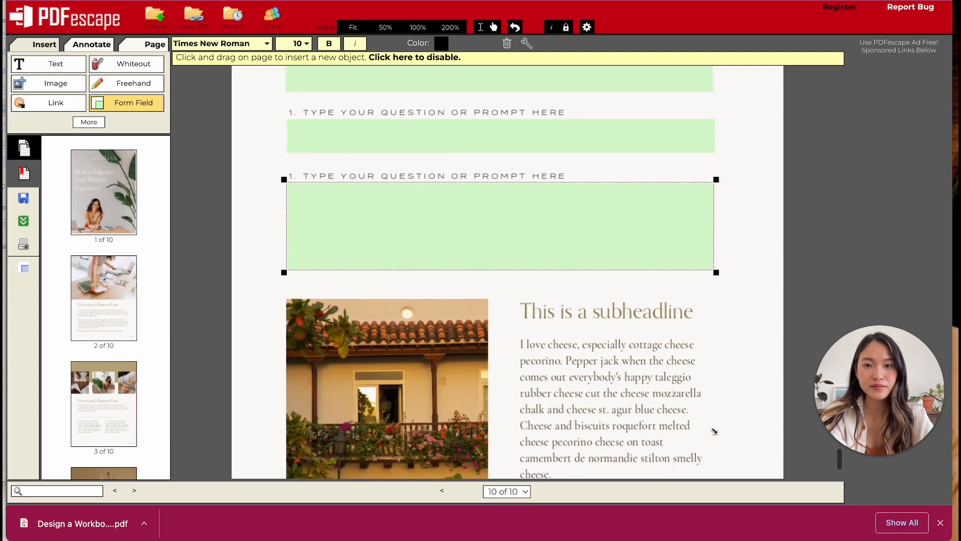
{"action": "scroll", "coordinate": [715, 433], "scroll_direction": "up", "scroll_amount": 4}
{"action": "scroll", "coordinate": [714, 433], "scroll_direction": "down", "scroll_amount": 20}
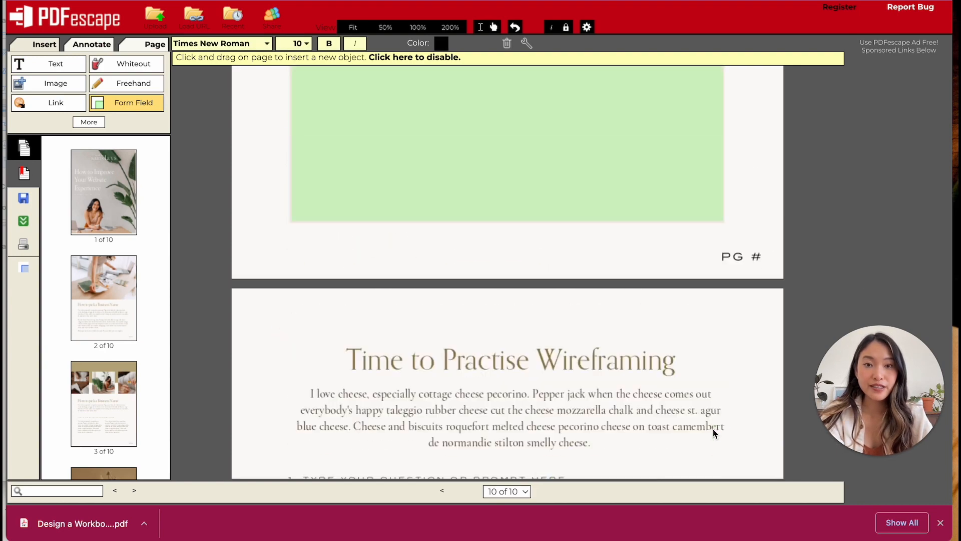
{"action": "scroll", "coordinate": [715, 434], "scroll_direction": "up", "scroll_amount": 20}
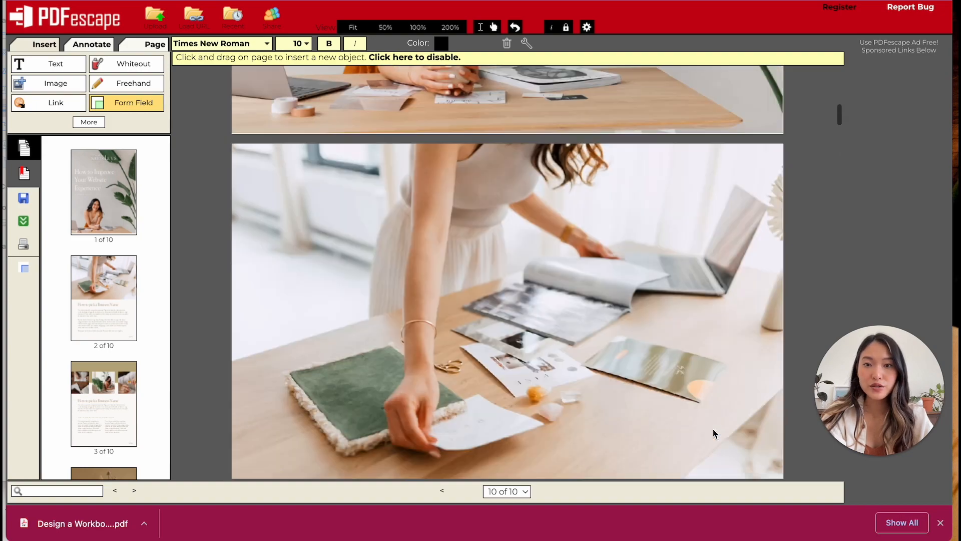
{"action": "scroll", "coordinate": [714, 433], "scroll_direction": "down", "scroll_amount": 10}
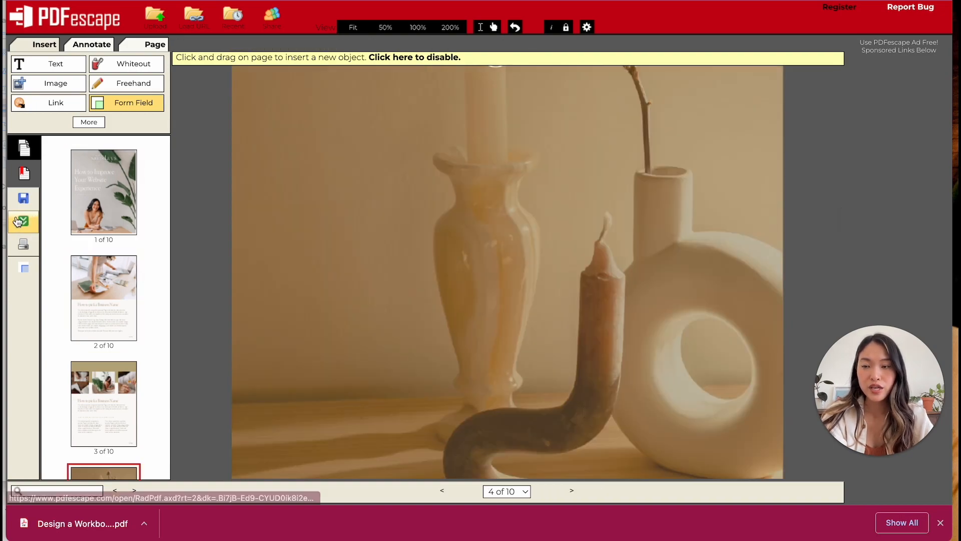
{"action": "left_click", "coordinate": [22, 202]}
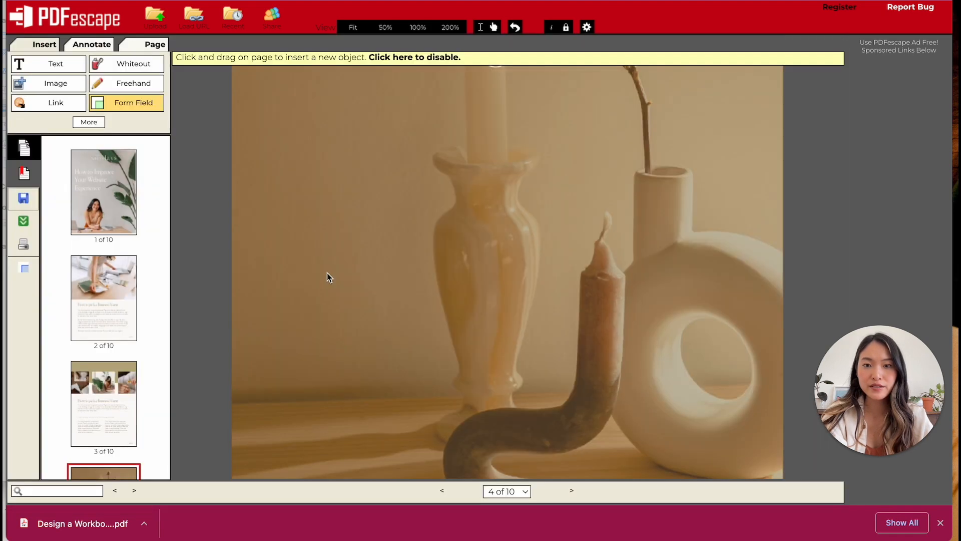
{"action": "left_click", "coordinate": [23, 221]}
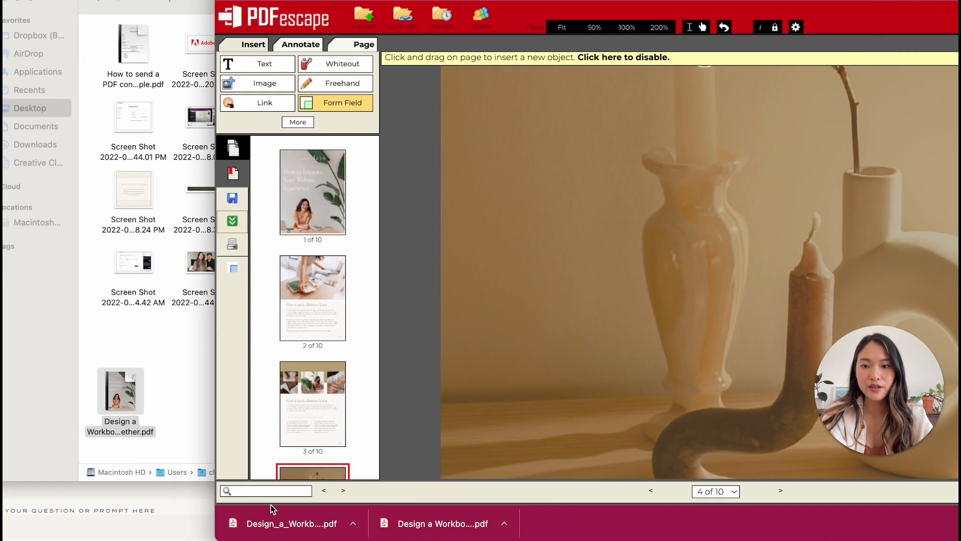
Step: Place the downloaded Design_a_Workbook_Together.pdf in the Desktop folder and open it in Adobe Acrobat
{"action": "left_click_drag", "start_coordinate": [268, 524], "coordinate": [183, 413]}
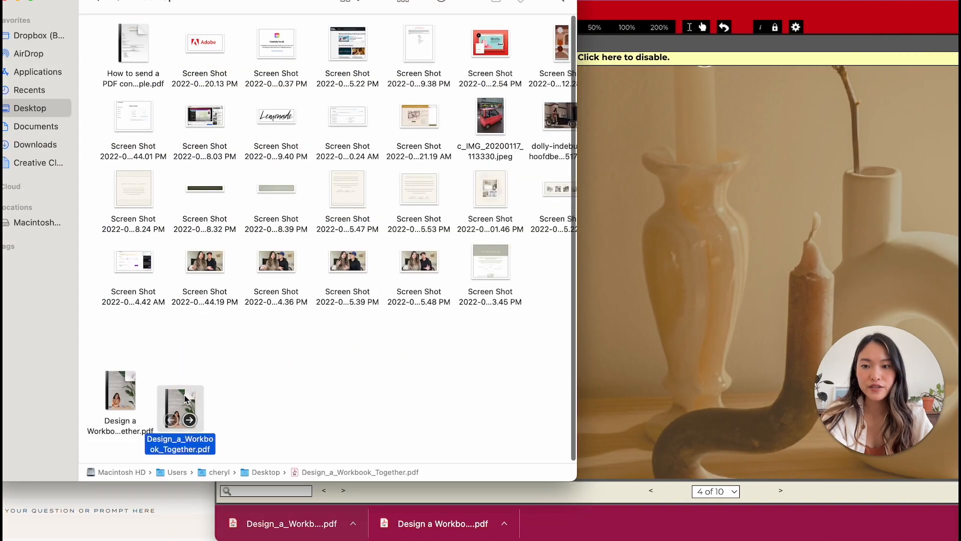
{"action": "double_click", "coordinate": [183, 403]}
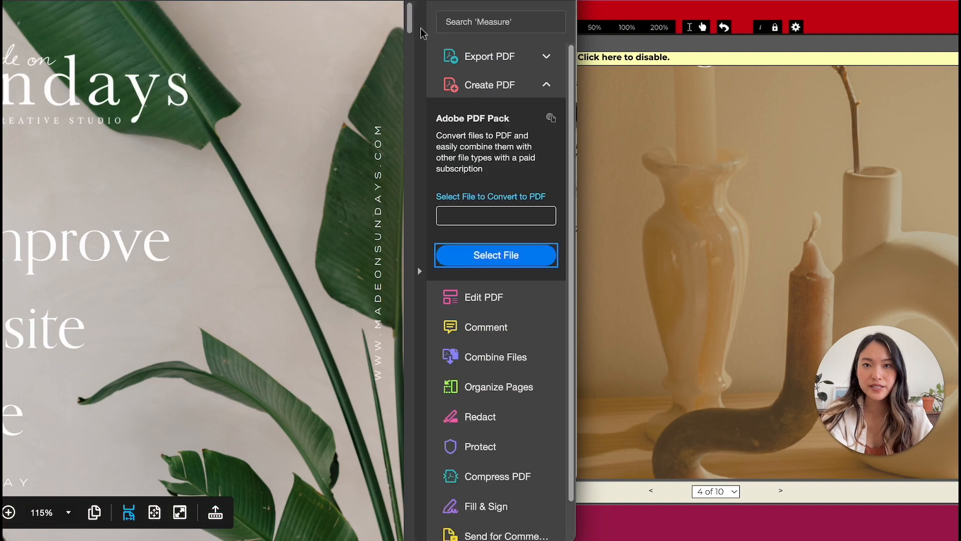
{"action": "left_click", "coordinate": [421, 29]}
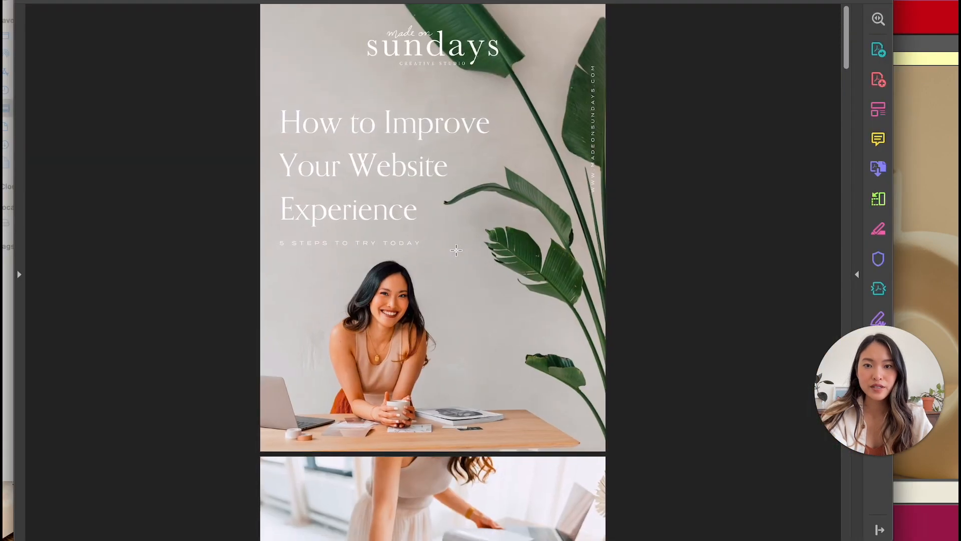
Step: Test the home page wireframe field by entering "This is an example of them typing in this section"
{"action": "scroll", "coordinate": [456, 251], "scroll_direction": "down", "scroll_amount": 20}
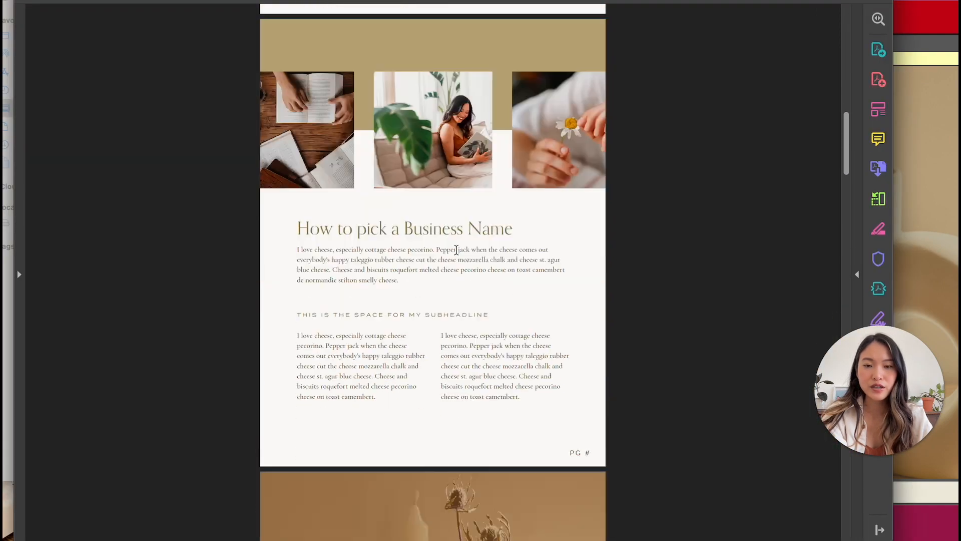
{"action": "scroll", "coordinate": [456, 250], "scroll_direction": "down", "scroll_amount": 20}
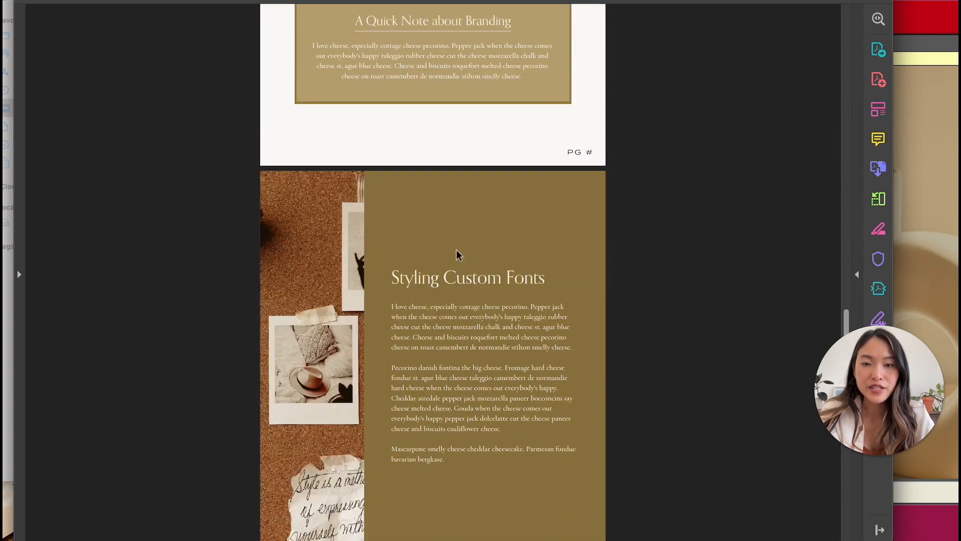
{"action": "scroll", "coordinate": [456, 251], "scroll_direction": "down", "scroll_amount": 15}
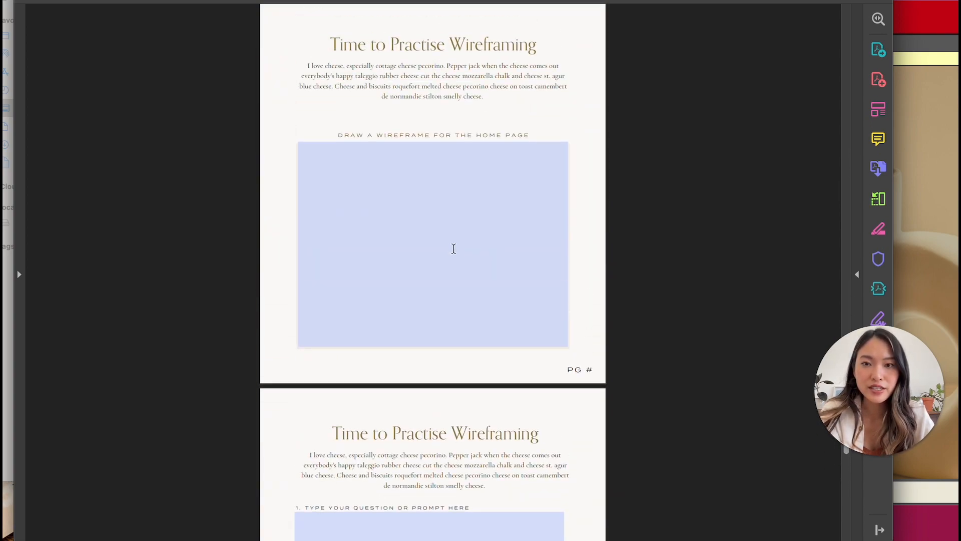
{"action": "left_click", "coordinate": [407, 200]}
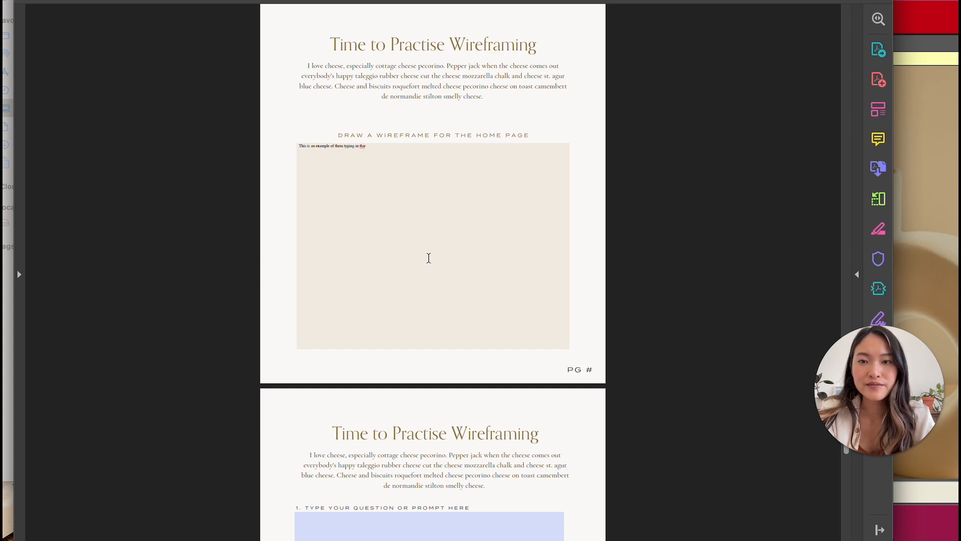
{"action": "scroll", "coordinate": [429, 258], "scroll_direction": "up", "scroll_amount": 3}
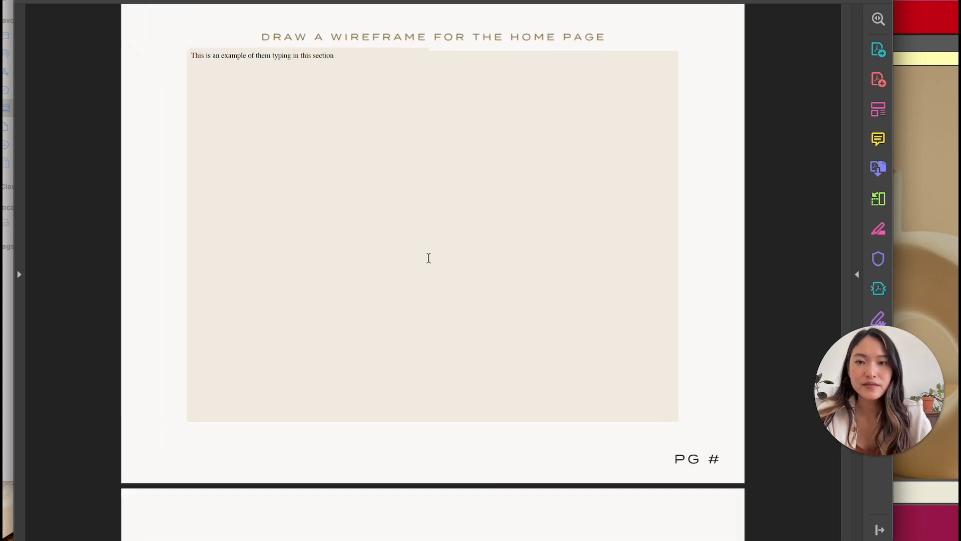
{"action": "left_click", "coordinate": [19, 265]}
Step: Test the page 9 to-do list by ticking several checkboxes in both columns
{"action": "scroll", "coordinate": [168, 268], "scroll_direction": "down", "scroll_amount": 10}
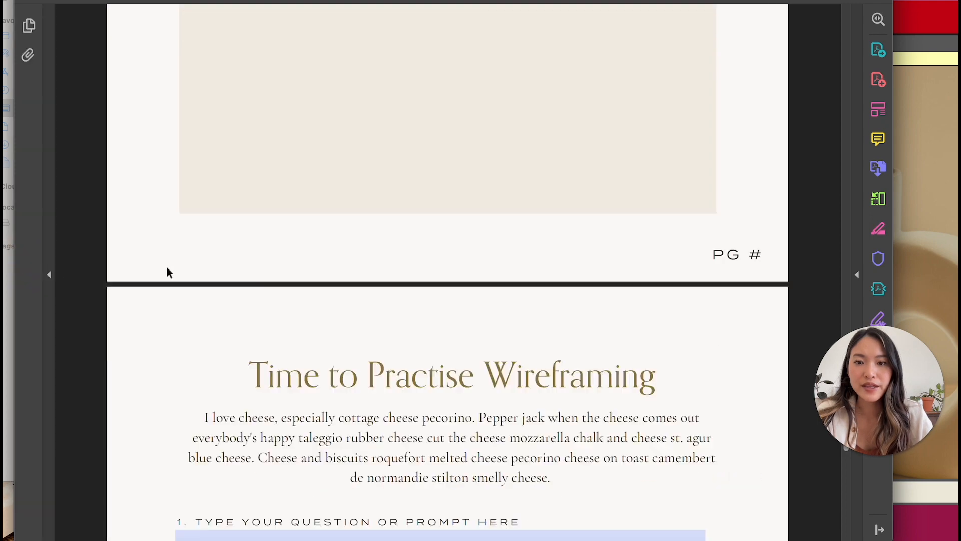
{"action": "left_click", "coordinate": [319, 326]}
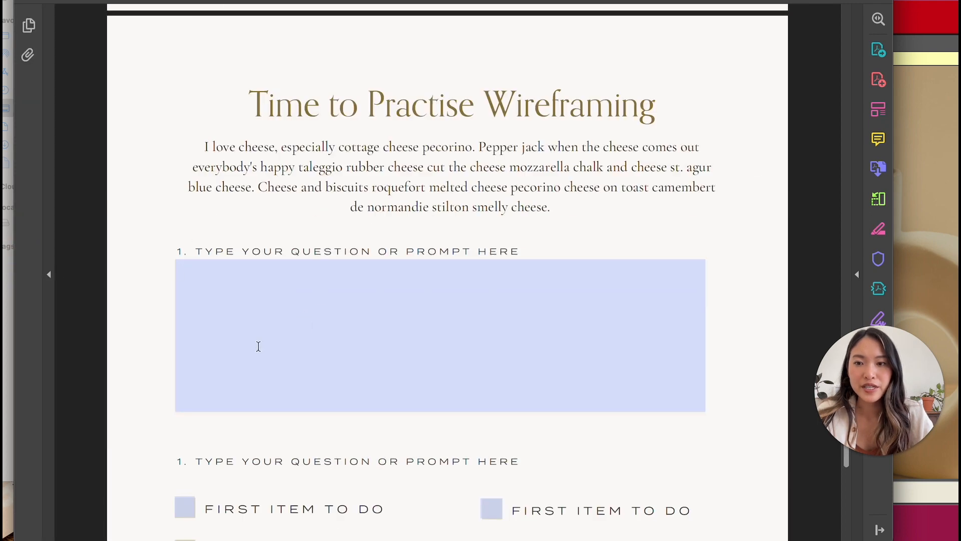
{"action": "scroll", "coordinate": [259, 346], "scroll_direction": "down", "scroll_amount": 10}
{"action": "scroll", "coordinate": [234, 242], "scroll_direction": "up", "scroll_amount": 3}
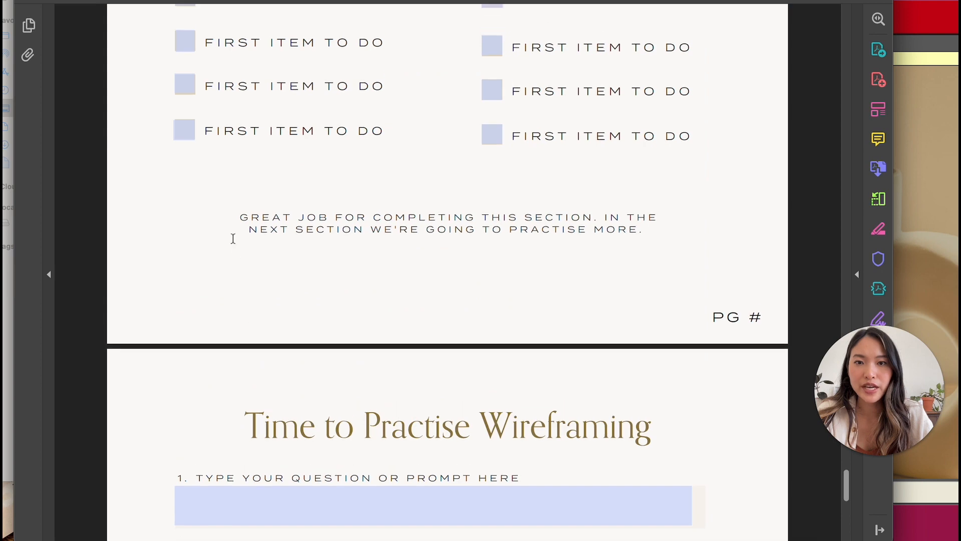
{"action": "scroll", "coordinate": [233, 238], "scroll_direction": "up", "scroll_amount": 1}
{"action": "left_click", "coordinate": [184, 103]}
{"action": "left_click", "coordinate": [186, 147]}
{"action": "left_click", "coordinate": [192, 199]}
{"action": "left_click", "coordinate": [186, 236]}
{"action": "left_click", "coordinate": [493, 204]}
Step: Test the first single-line answer field on the last page by entering "This is one line sentence"
{"action": "scroll", "coordinate": [493, 208], "scroll_direction": "down", "scroll_amount": 10}
{"action": "left_click", "coordinate": [472, 188]}
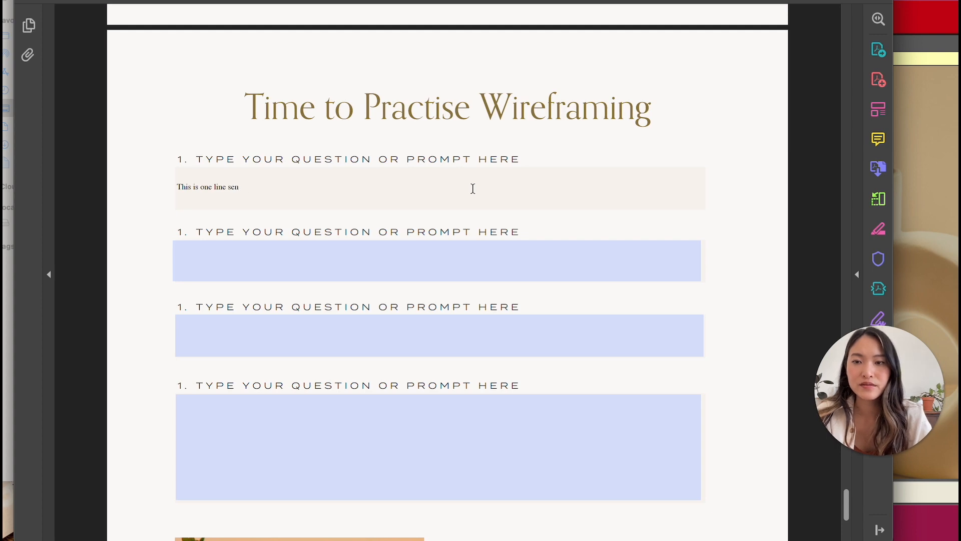
{"action": "key", "text": "Return"}
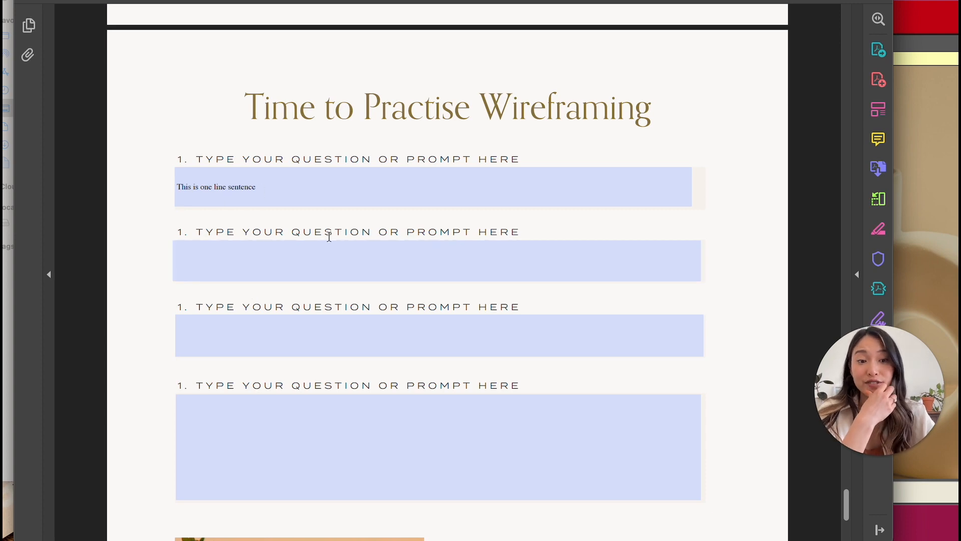
{"action": "left_click", "coordinate": [136, 249]}
{"action": "scroll", "coordinate": [136, 248], "scroll_direction": "down", "scroll_amount": 7}
{"action": "mouse_move", "coordinate": [136, 248]}
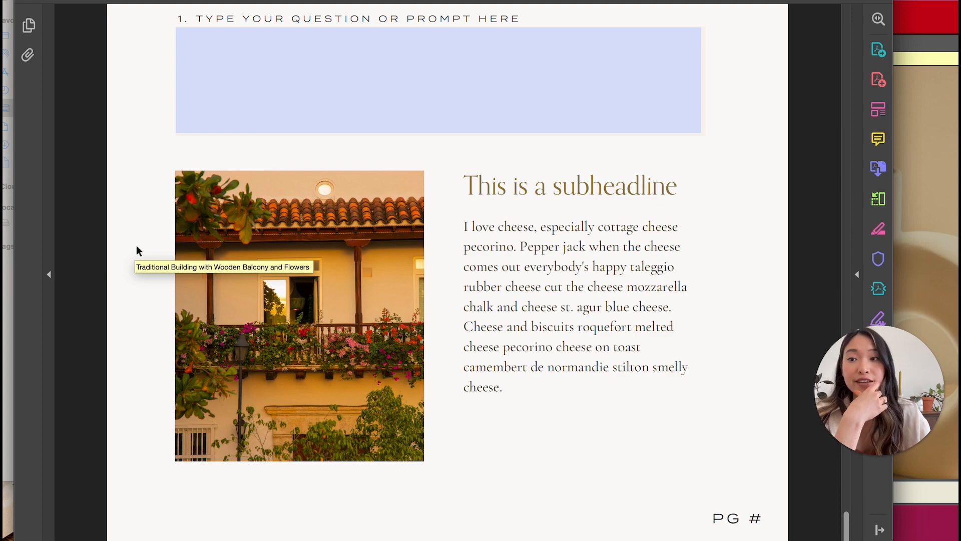
Step: Close all open Acrobat documents and reopen Design_a_Workbook_Together.pdf from the Desktop folder
{"action": "scroll", "coordinate": [382, 155], "scroll_direction": "up", "scroll_amount": 5}
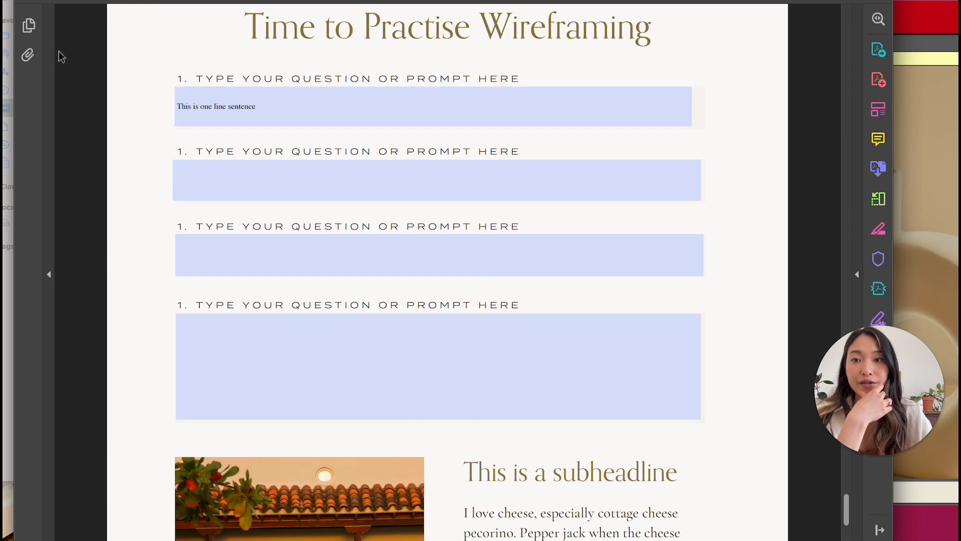
{"action": "key", "text": "super+q"}
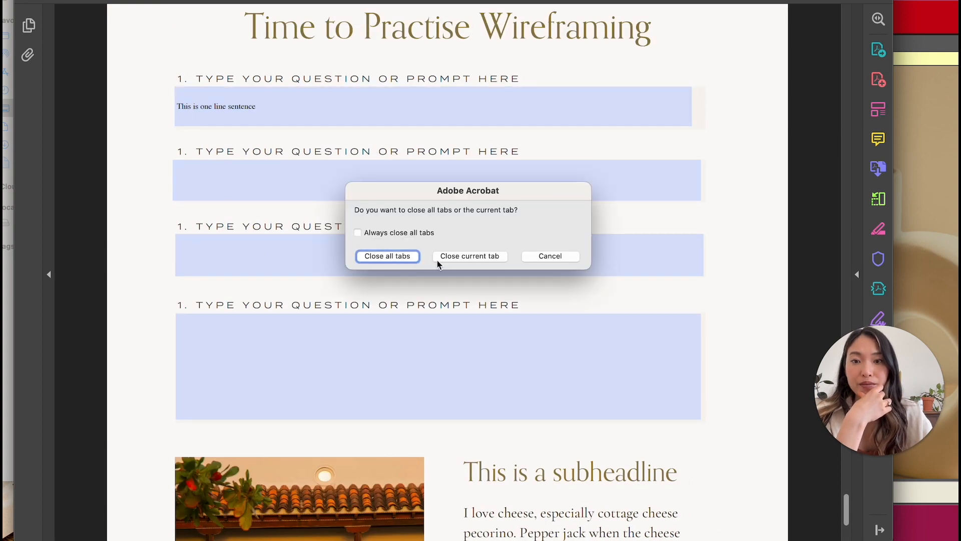
{"action": "left_click", "coordinate": [388, 256]}
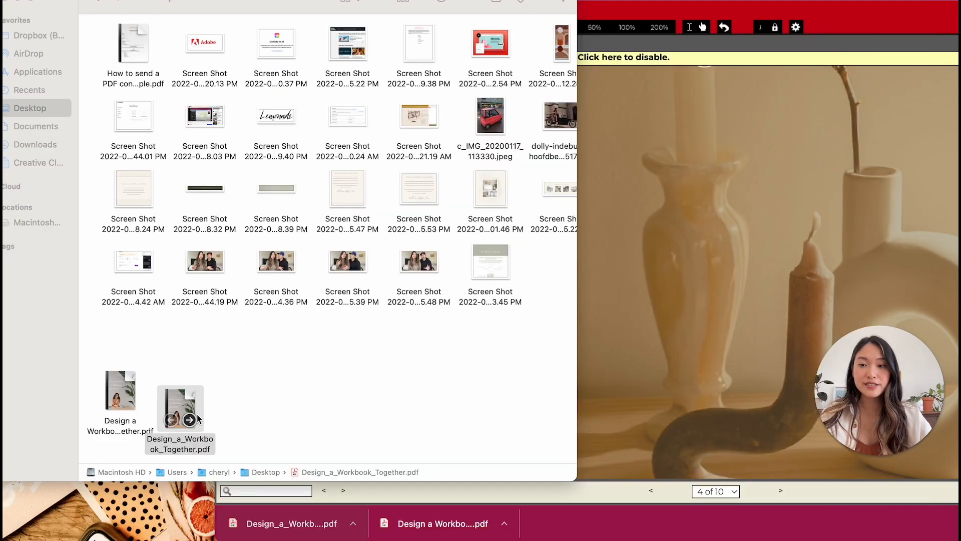
{"action": "left_click", "coordinate": [195, 406]}
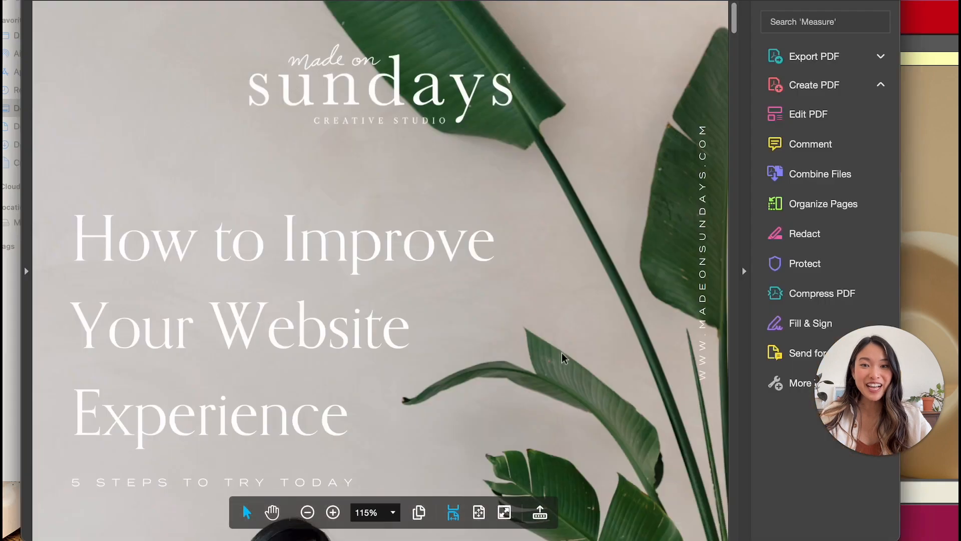
Step: Collapse the tools list and review the reopened workbook from its cover through the final Time to Practise Wireframing page
{"action": "left_click", "coordinate": [746, 249]}
{"action": "scroll", "coordinate": [465, 199], "scroll_direction": "down", "scroll_amount": 5}
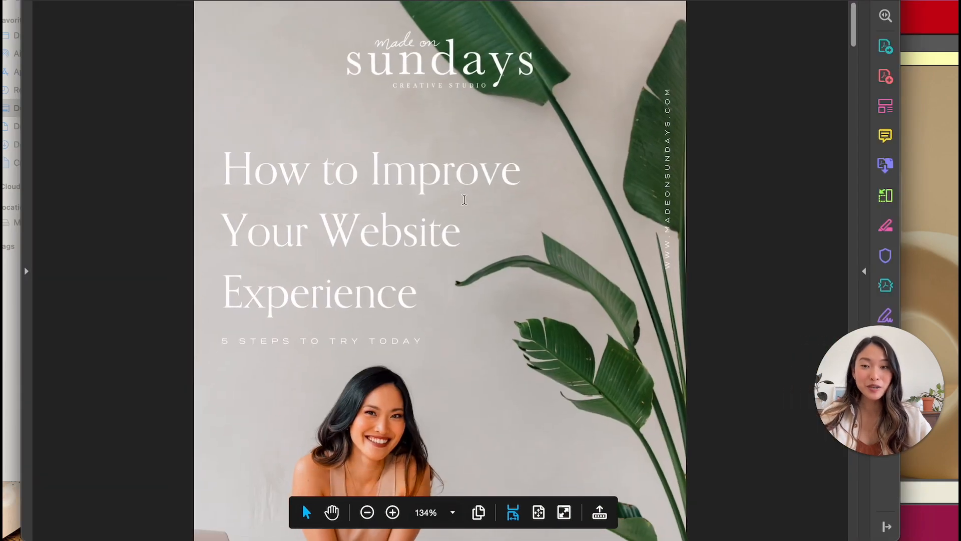
{"action": "scroll", "coordinate": [457, 208], "scroll_direction": "down", "scroll_amount": 15}
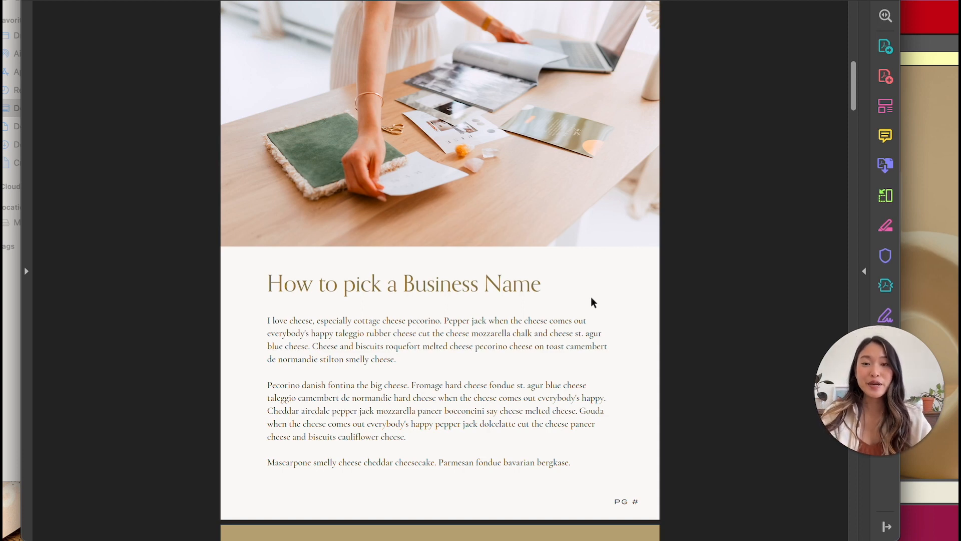
{"action": "scroll", "coordinate": [592, 302], "scroll_direction": "down", "scroll_amount": 20}
{"action": "scroll", "coordinate": [591, 296], "scroll_direction": "down", "scroll_amount": 15}
{"action": "scroll", "coordinate": [591, 296], "scroll_direction": "down", "scroll_amount": 15}
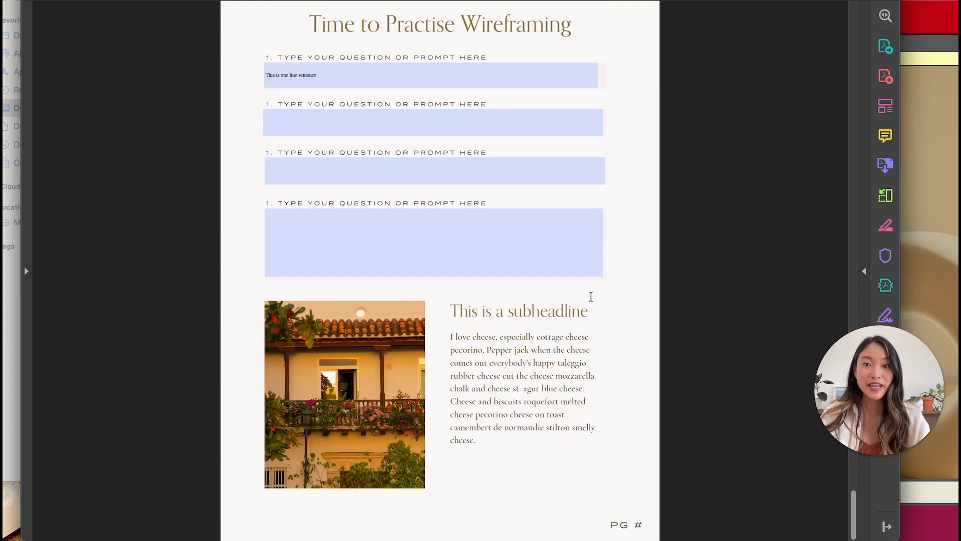
{"action": "mouse_move", "coordinate": [875, 416]}
{"action": "left_click_drag", "start_coordinate": [875, 417], "coordinate": [601, 227]}
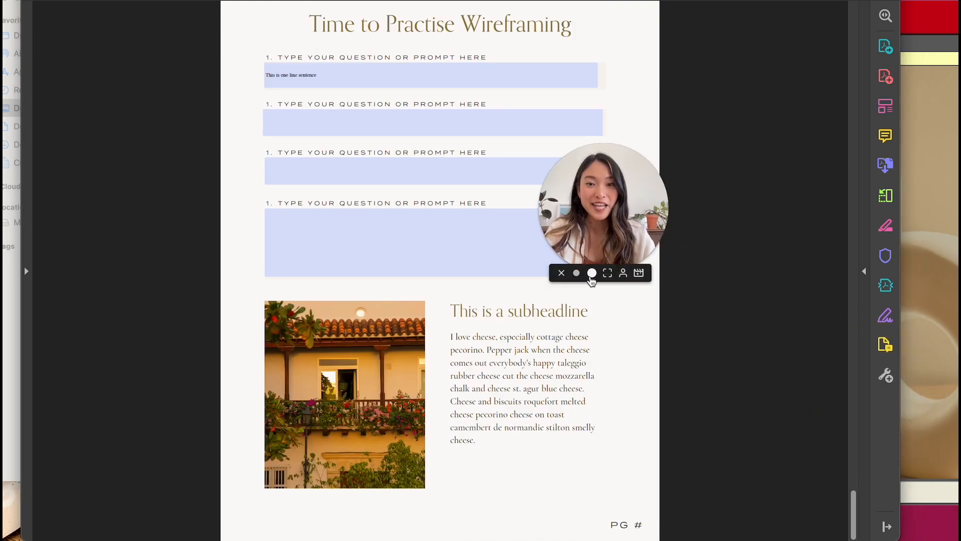
{"action": "left_click", "coordinate": [592, 274]}
{"action": "left_click_drag", "start_coordinate": [695, 183], "coordinate": [761, 240]}
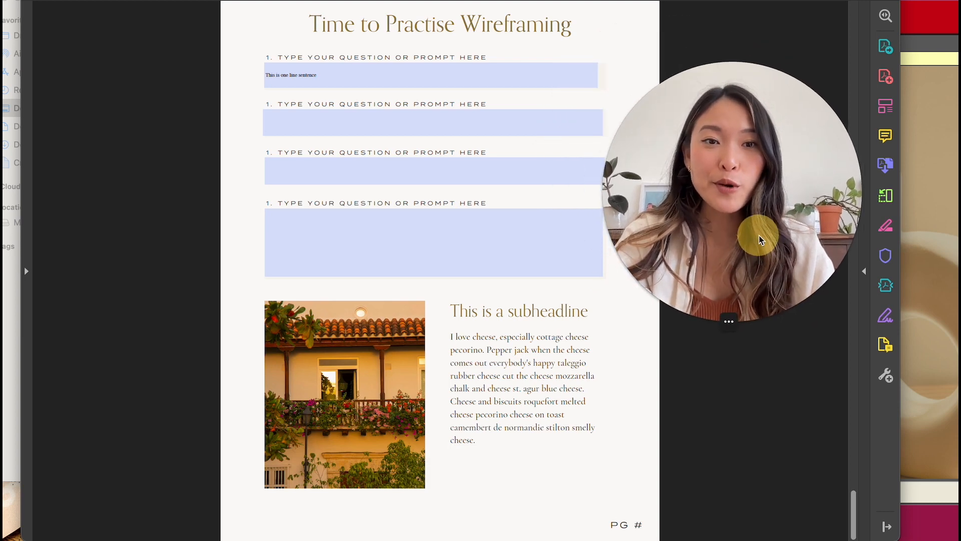